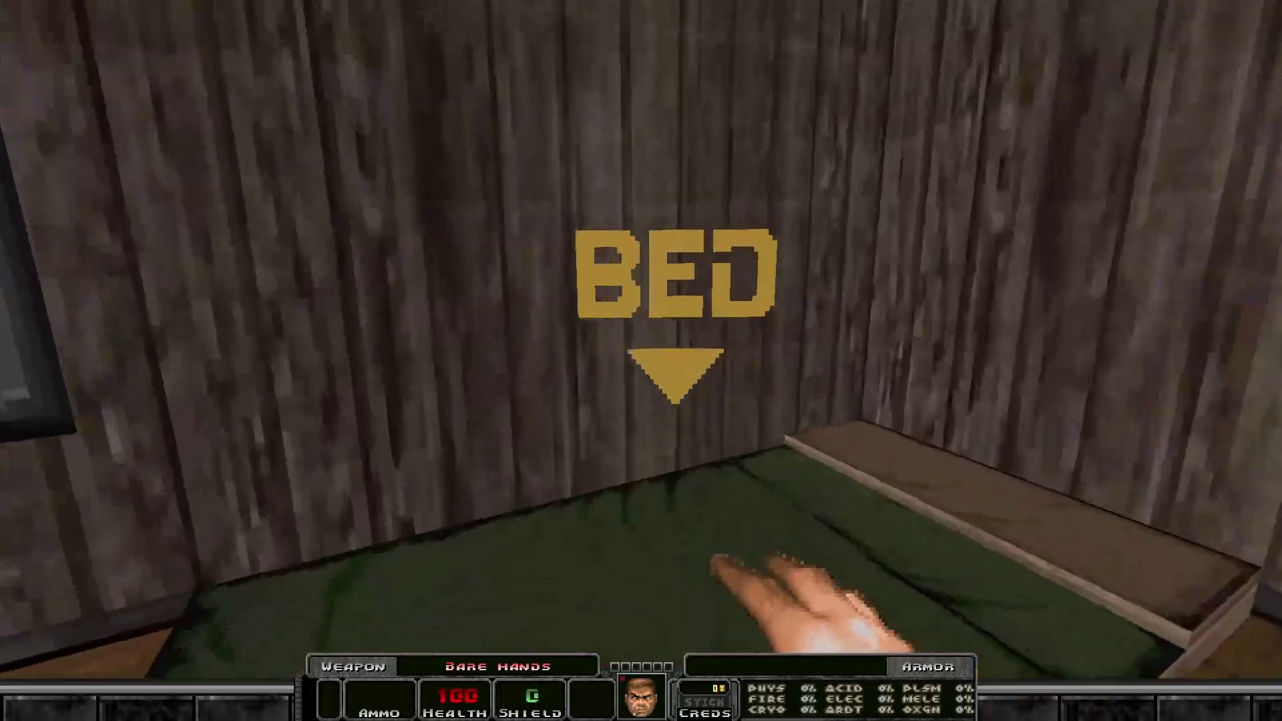
key(e)
click(627, 313)
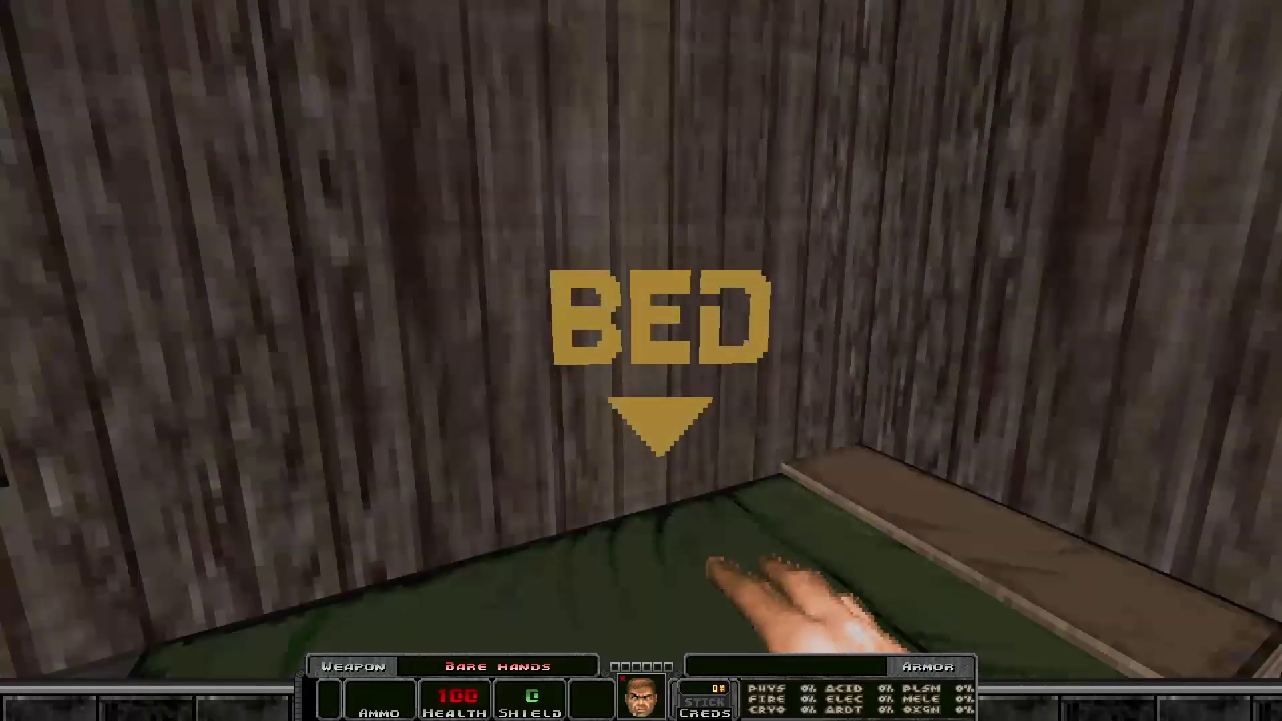
key(s)
key(w)
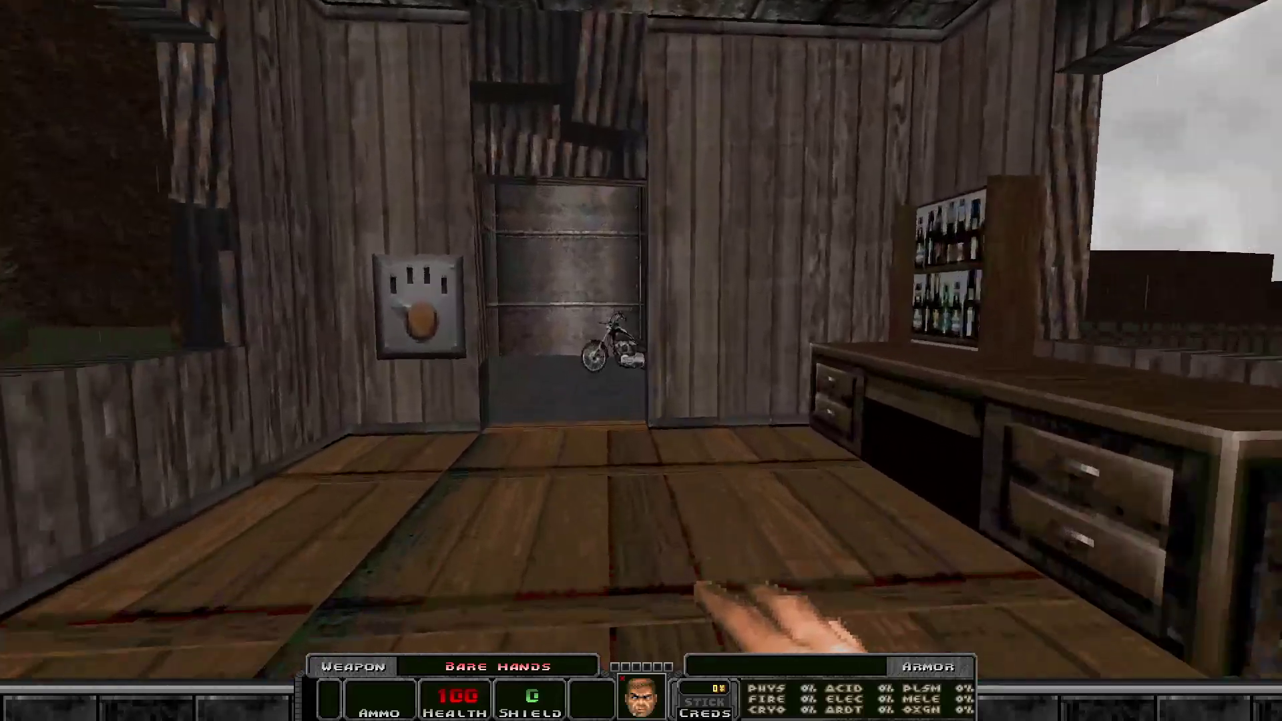
key(e)
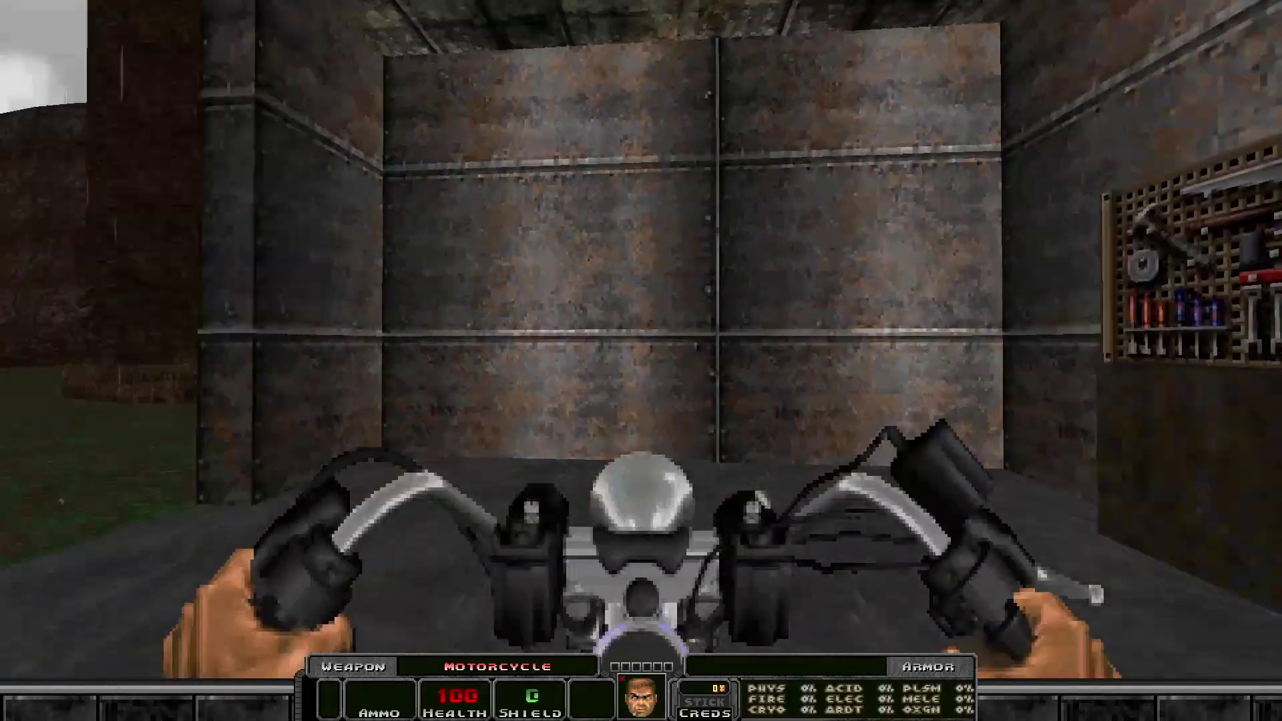
key(w)
key(w)
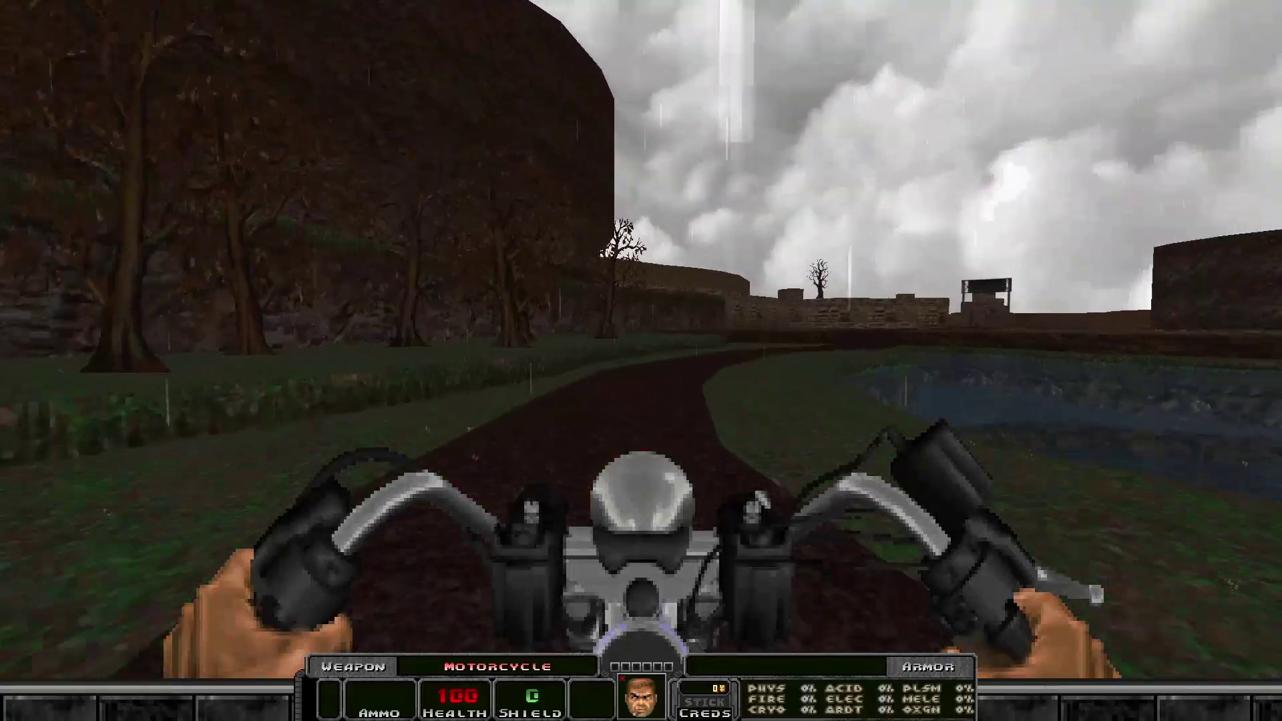
key(w)
key(w)
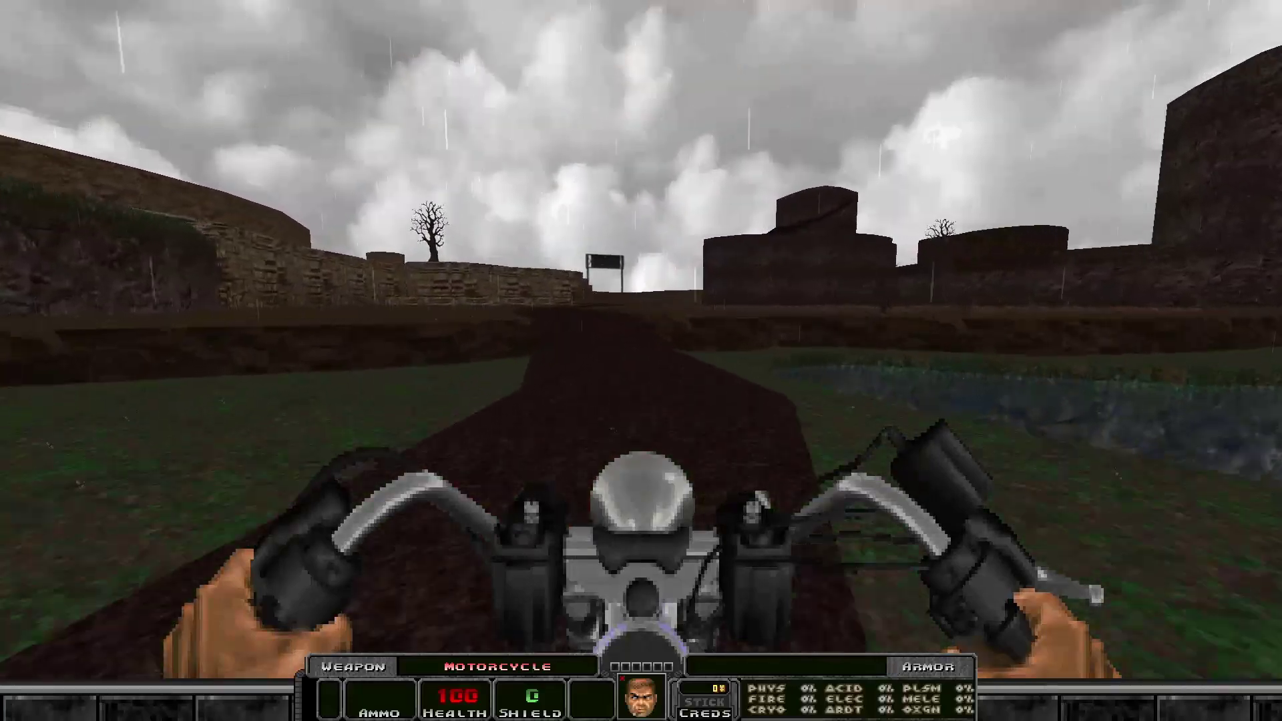
key(w)
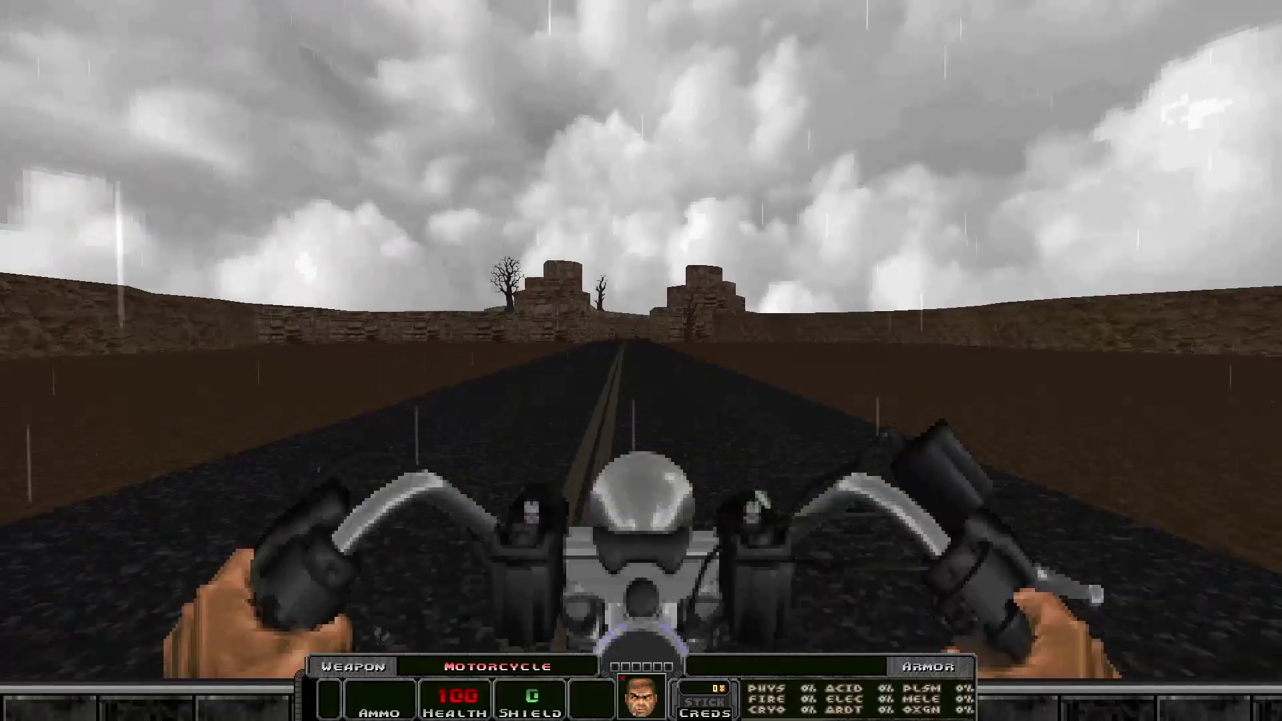
key(w)
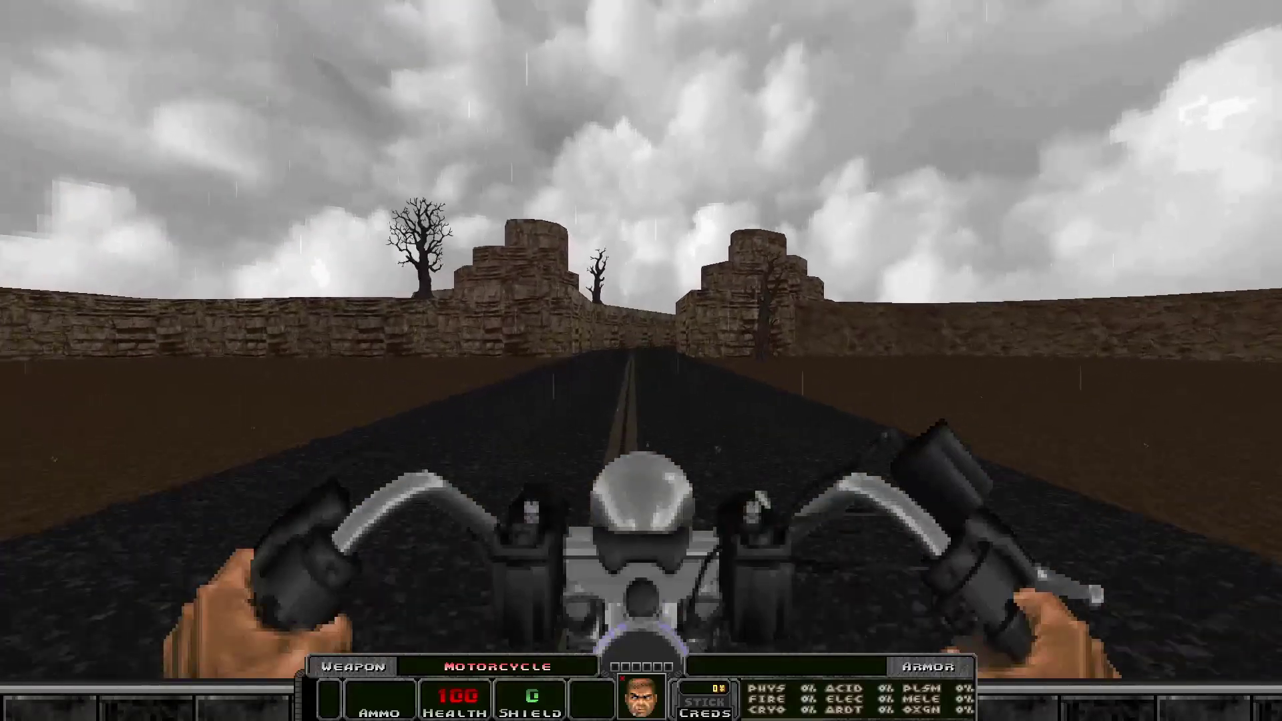
key(w)
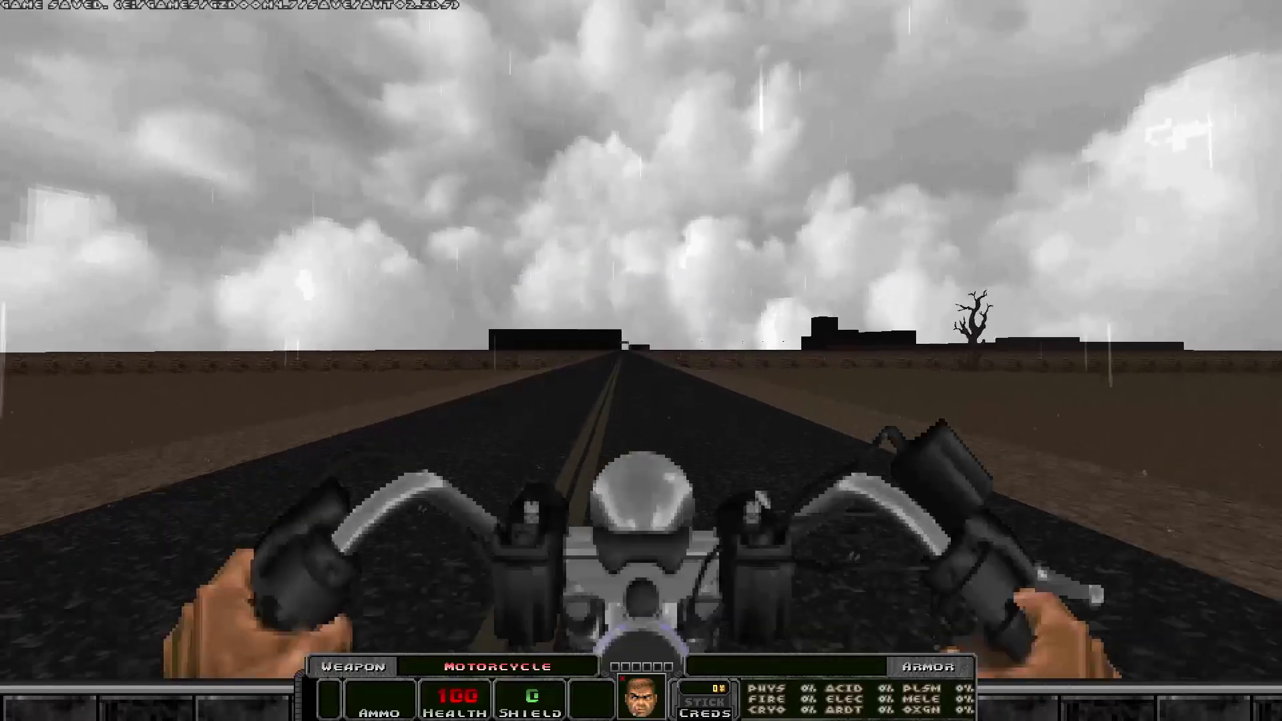
key(w)
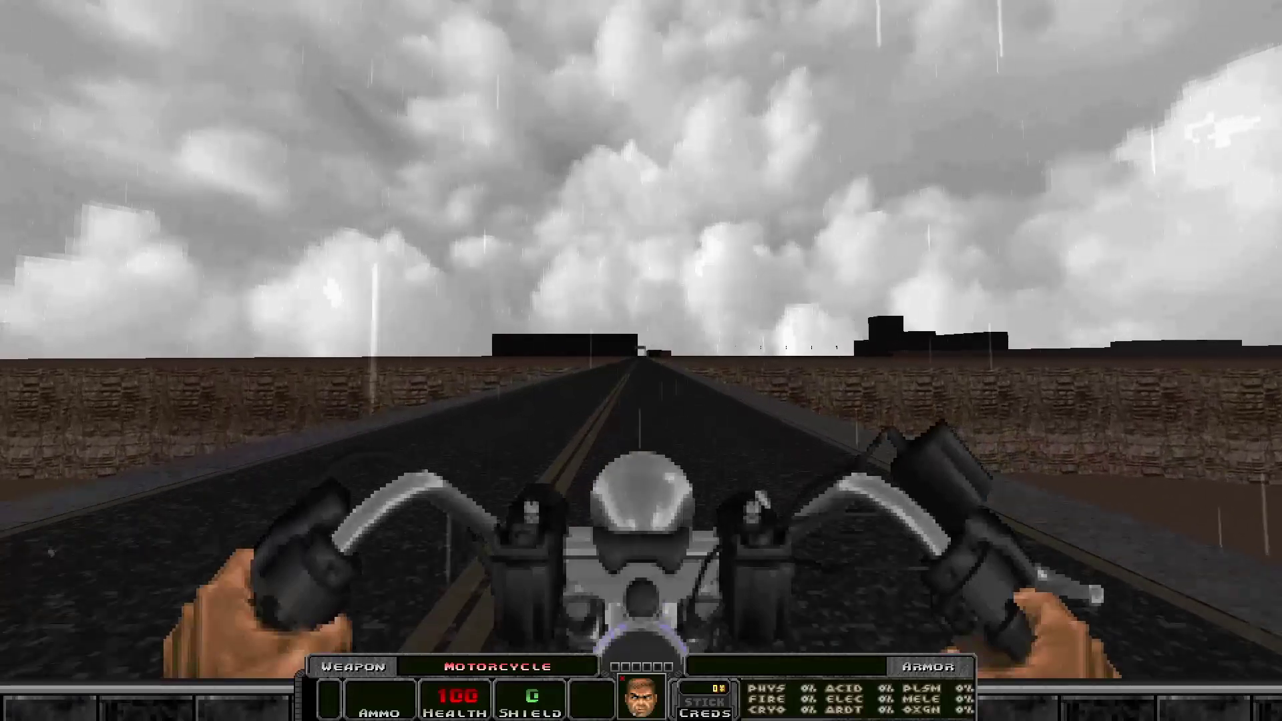
key(w)
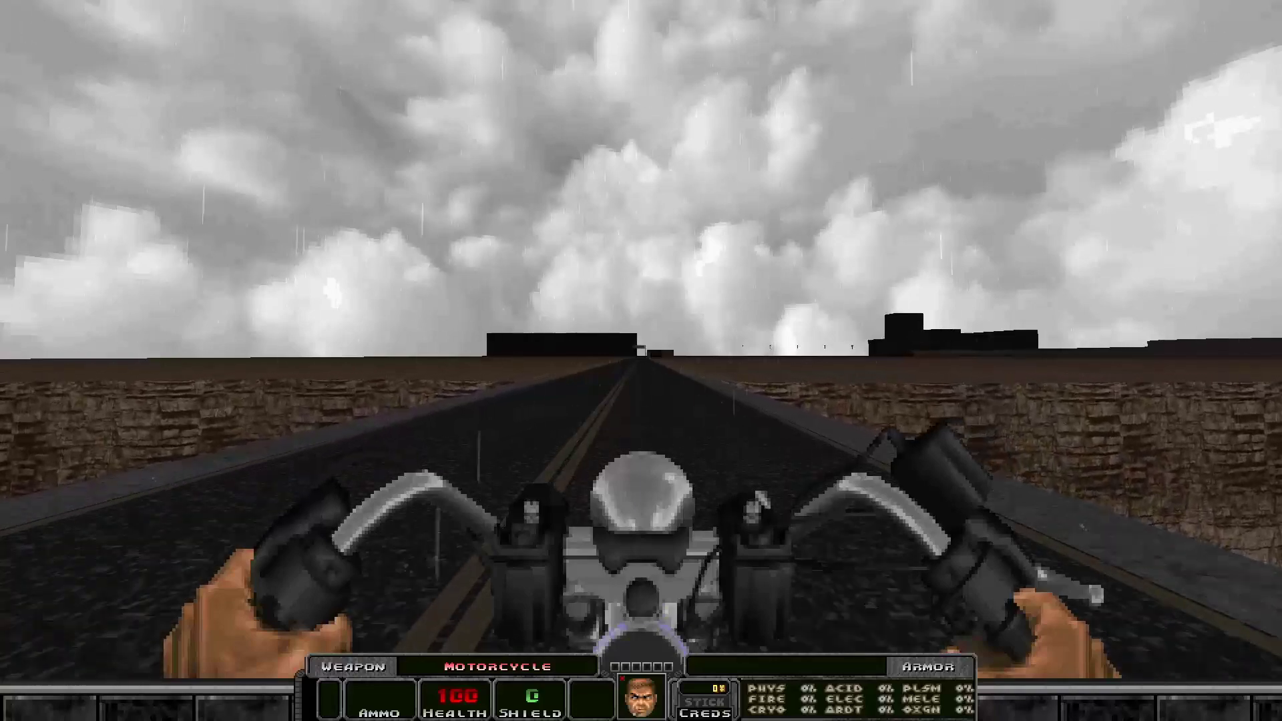
key(w)
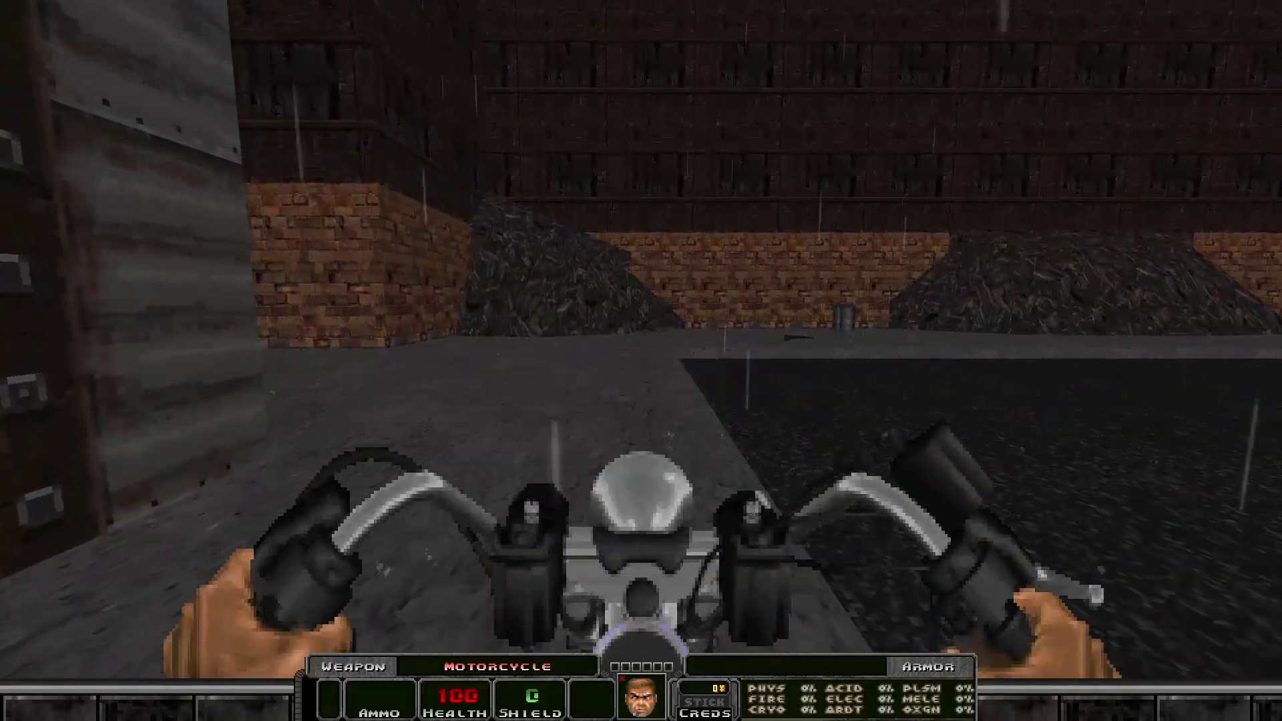
key(e)
key(s)
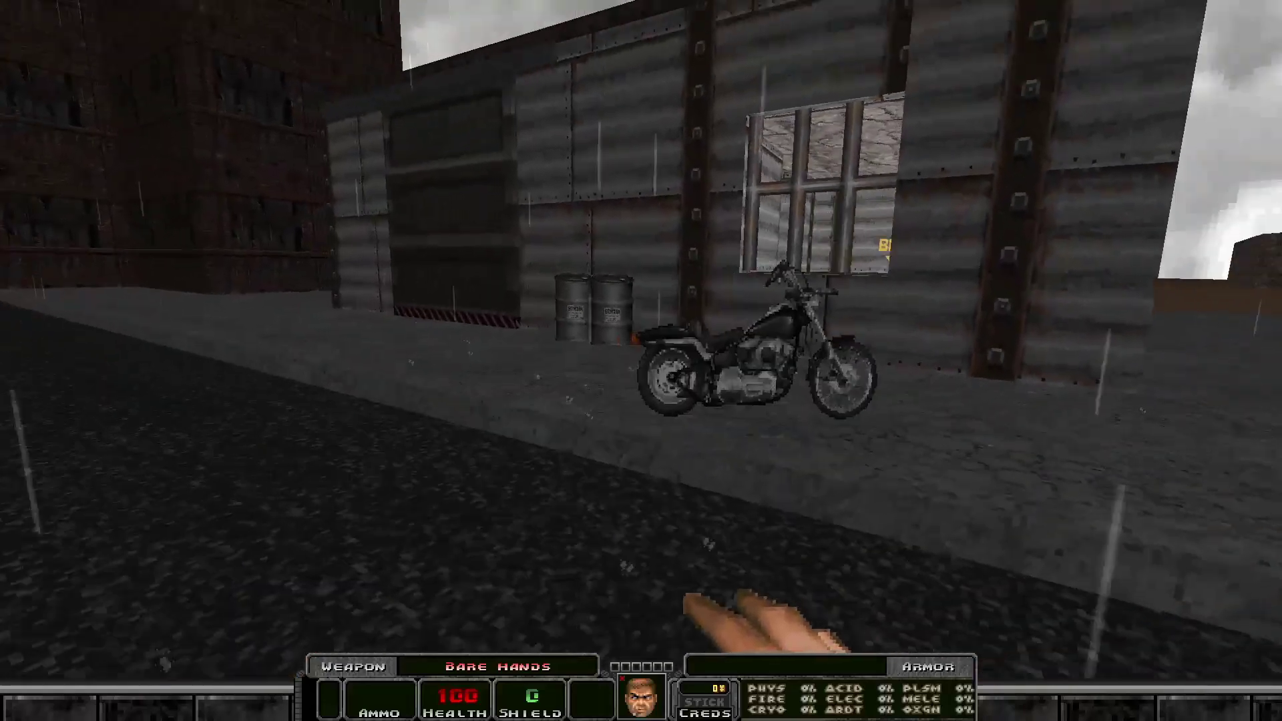
key(s)
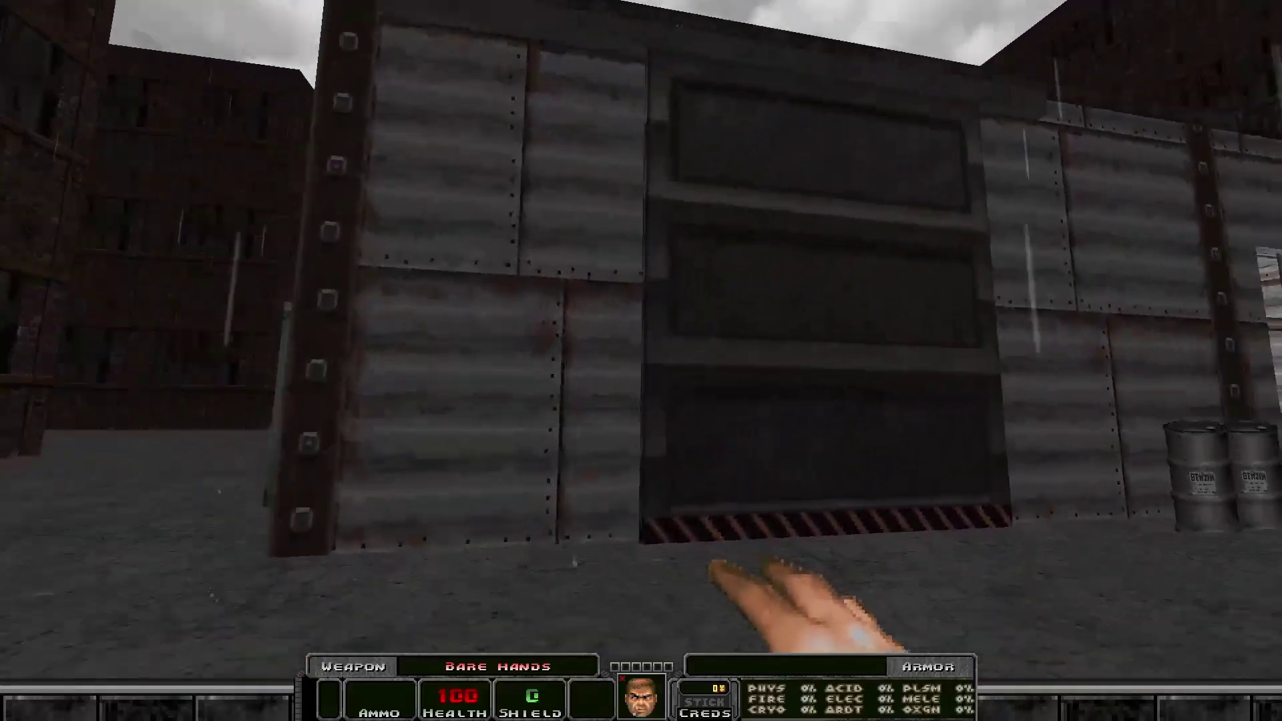
key(w)
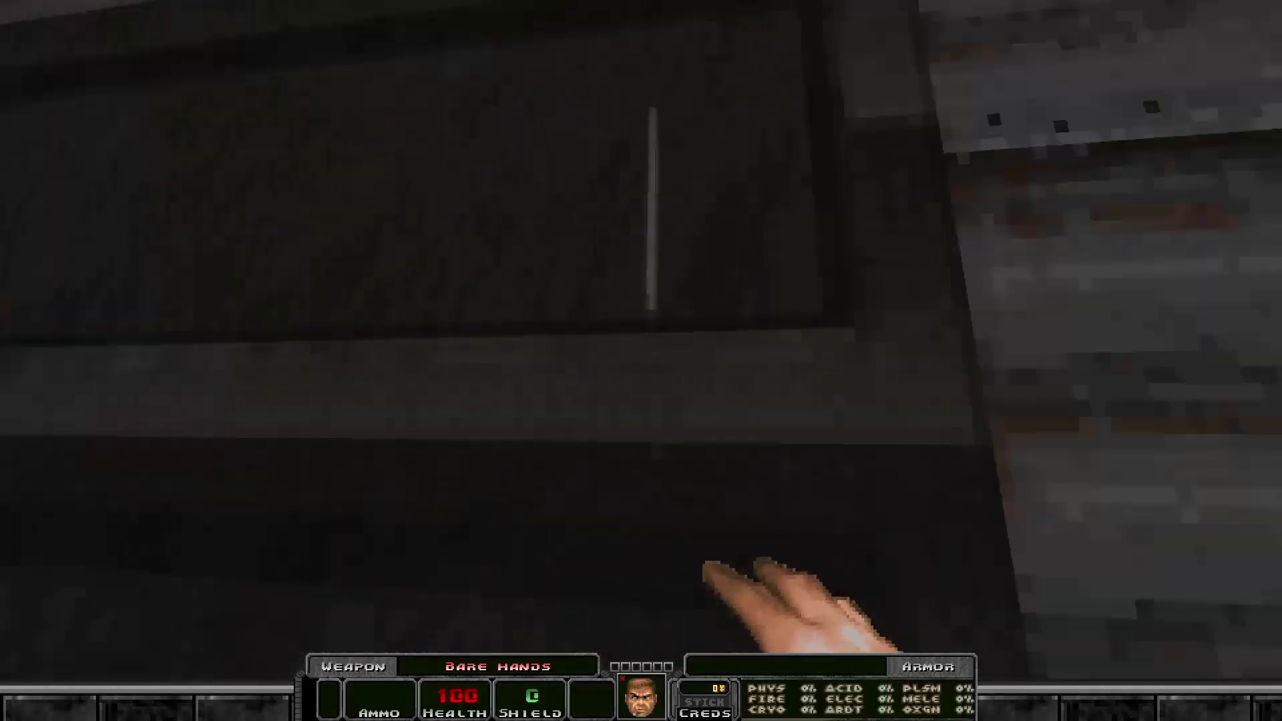
key(a)
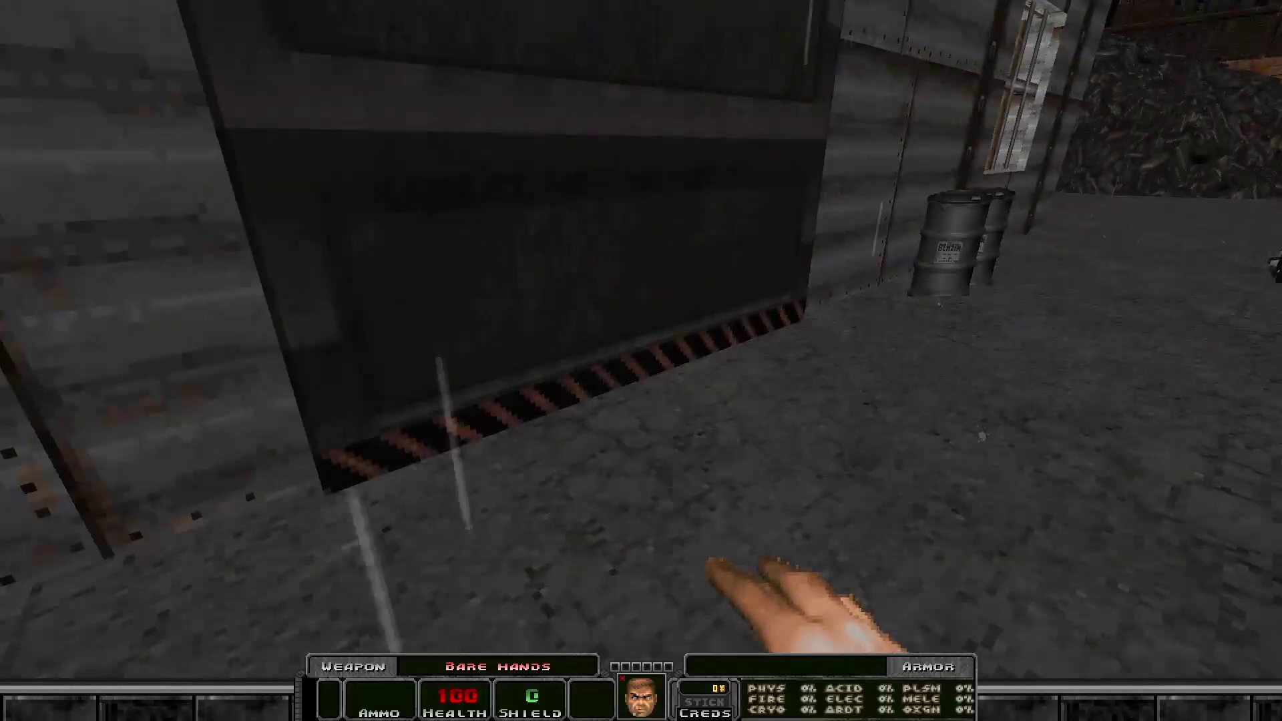
key(d)
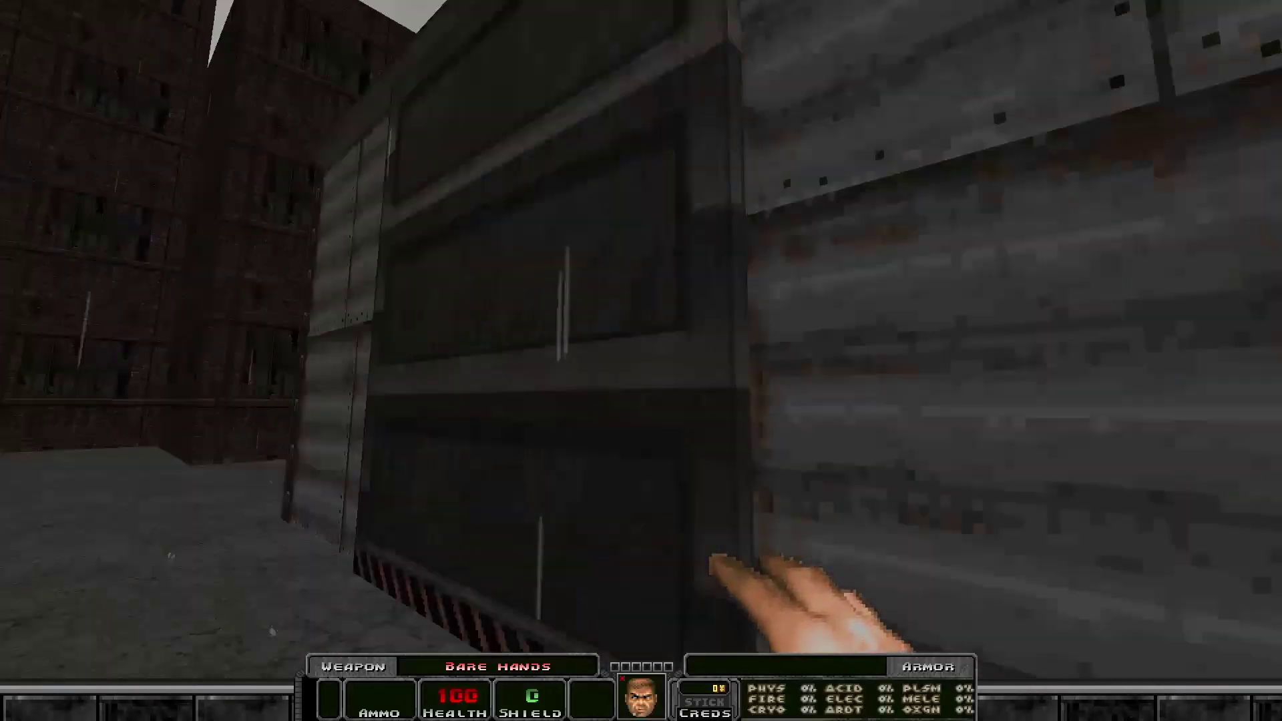
key(a)
key(d)
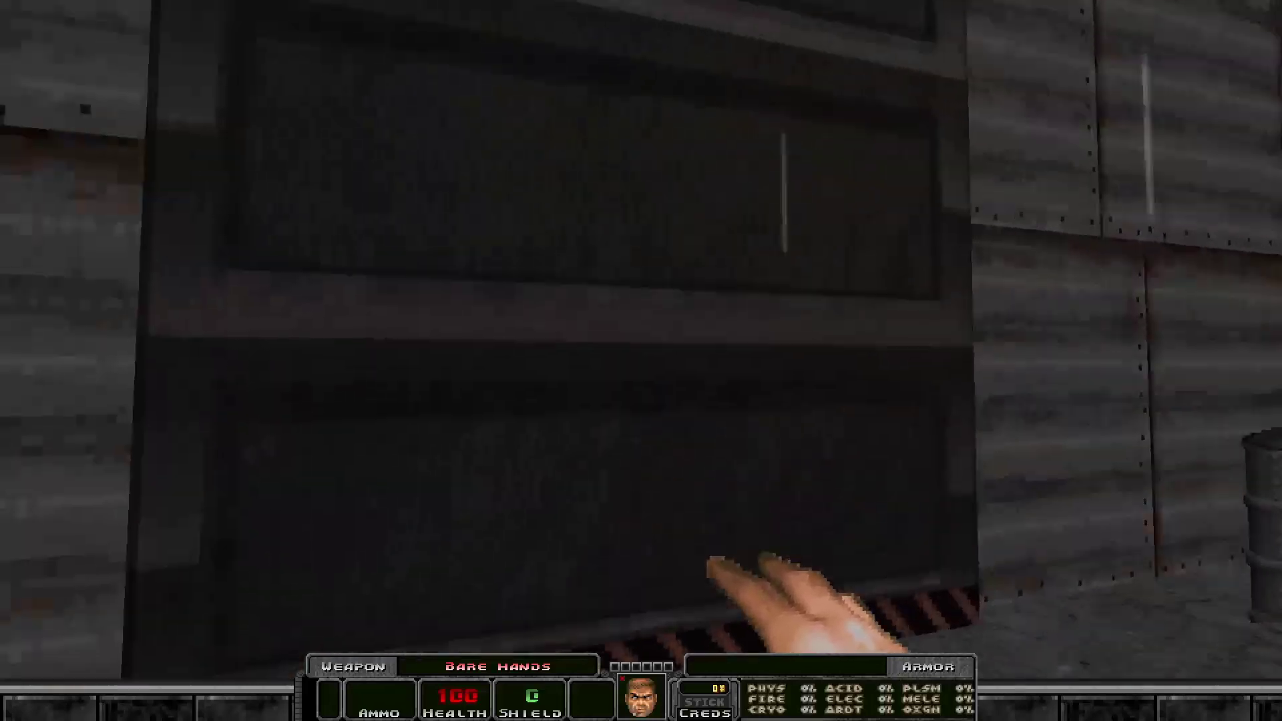
key(d)
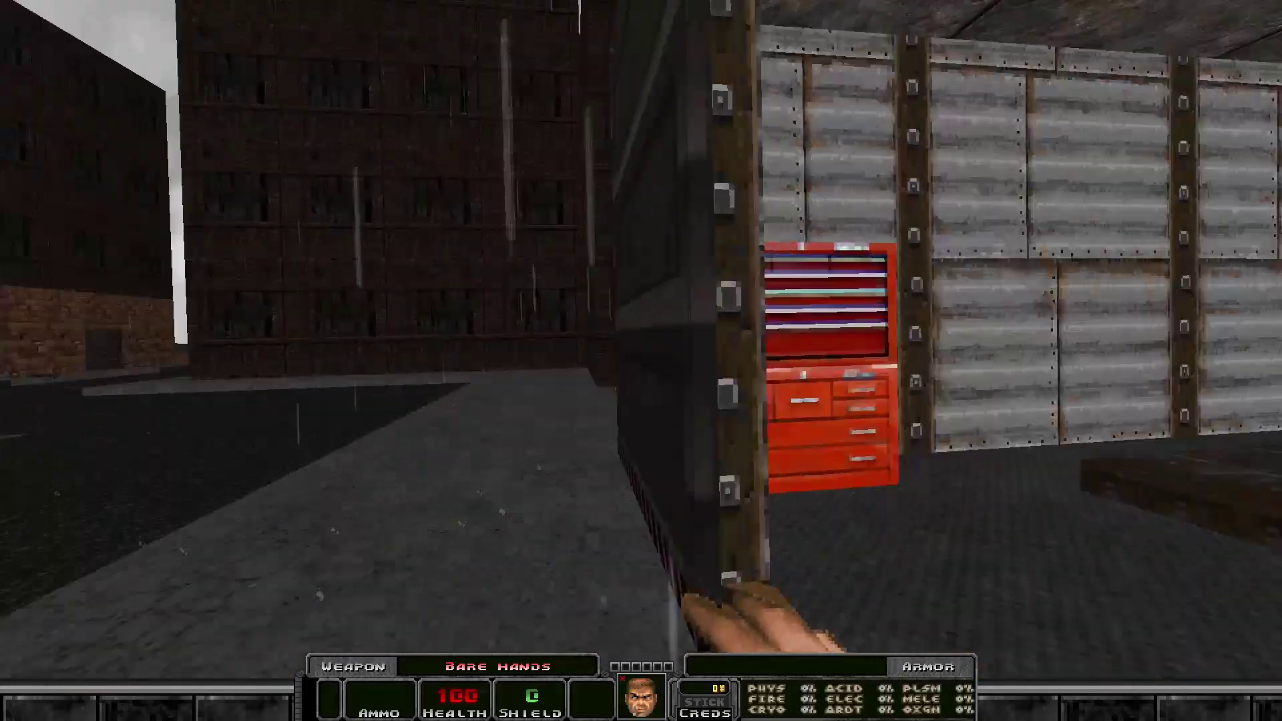
key(d)
key(a)
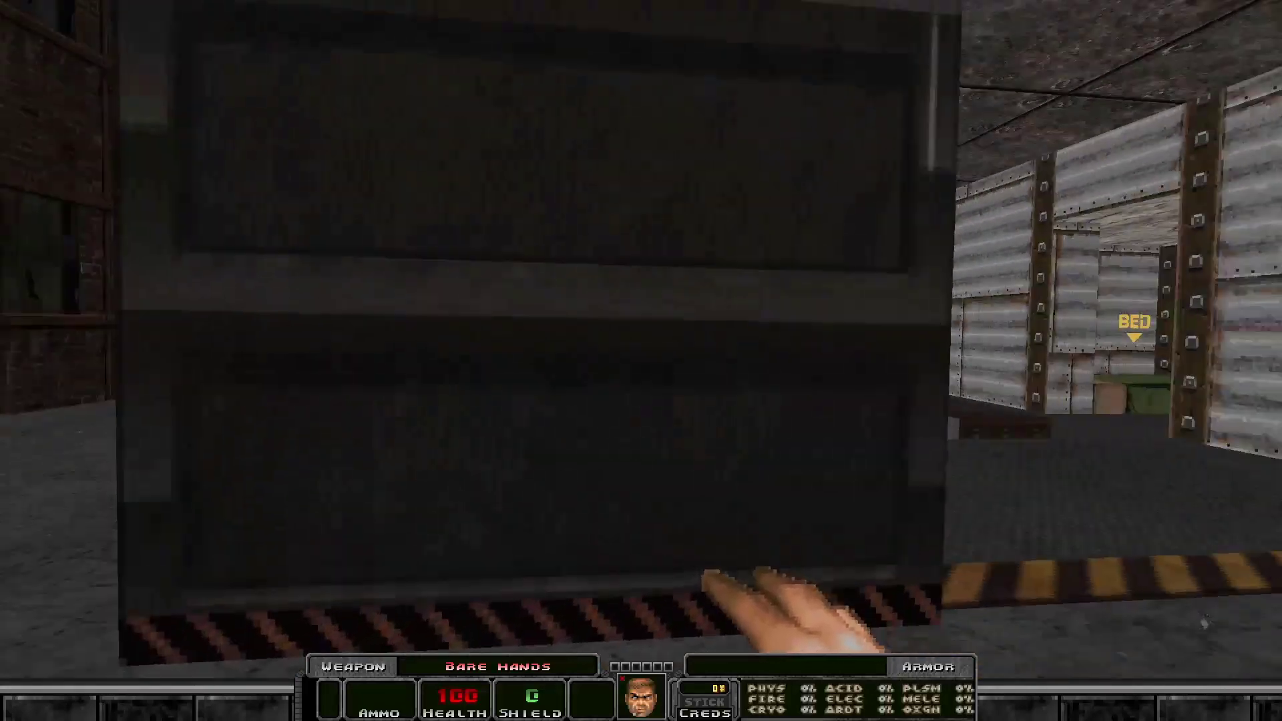
key(a)
key(d)
key(w)
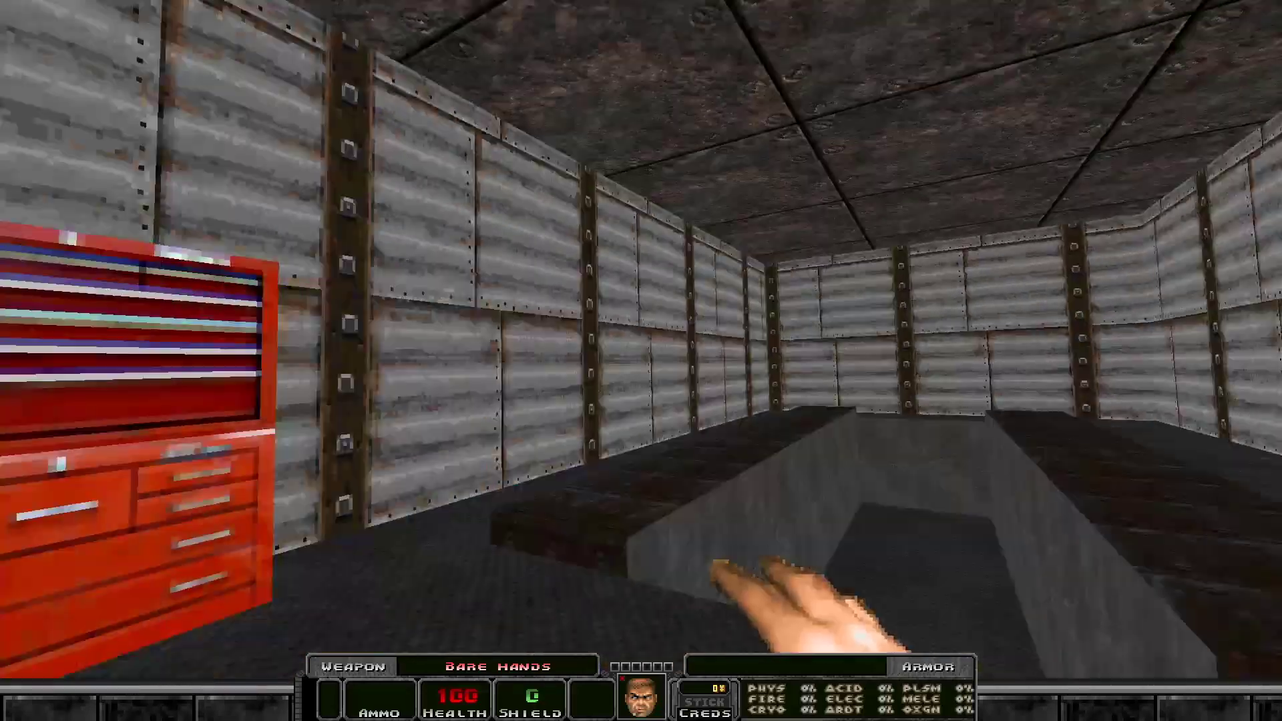
key(w)
key(d)
key(a)
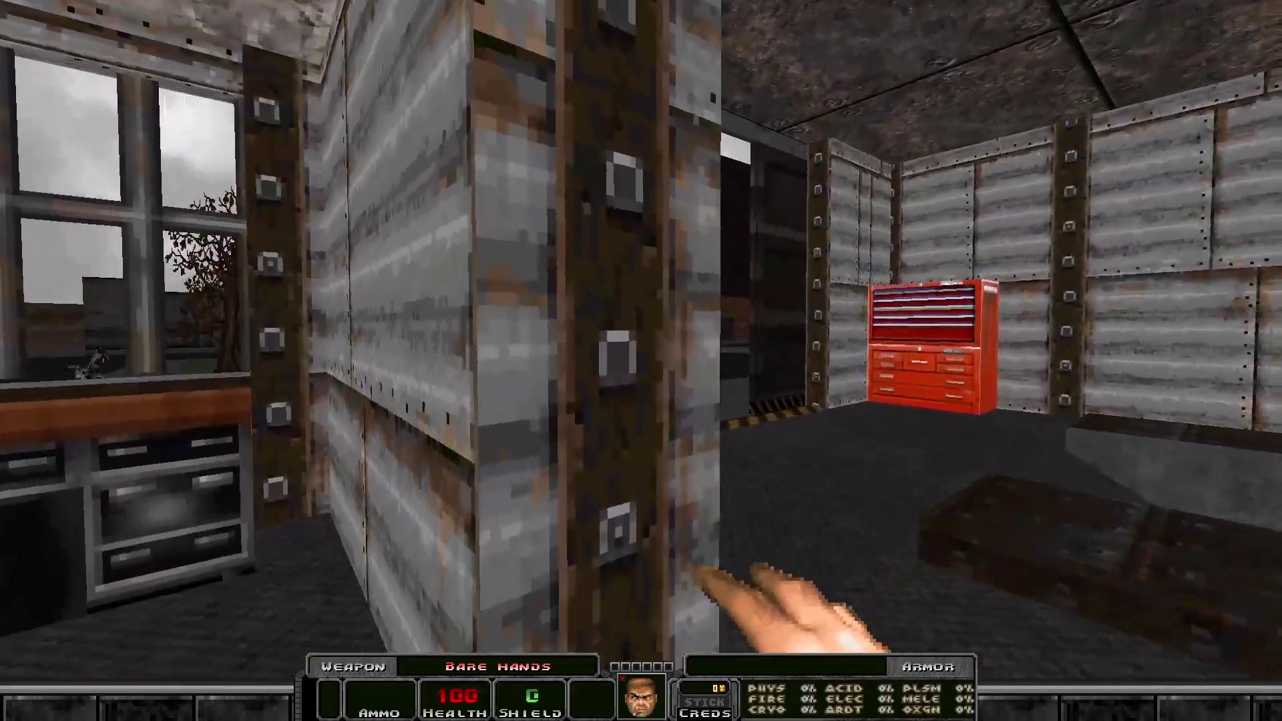
key(d)
key(w)
key(a)
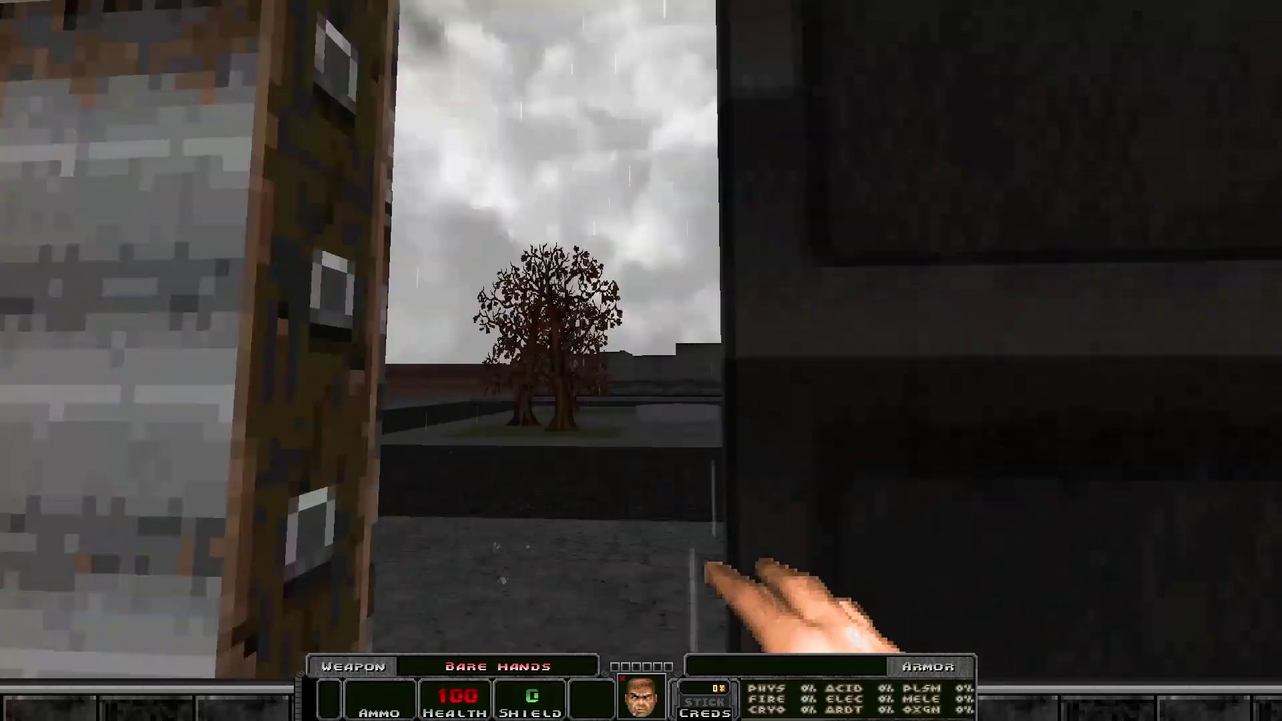
key(w)
key(s)
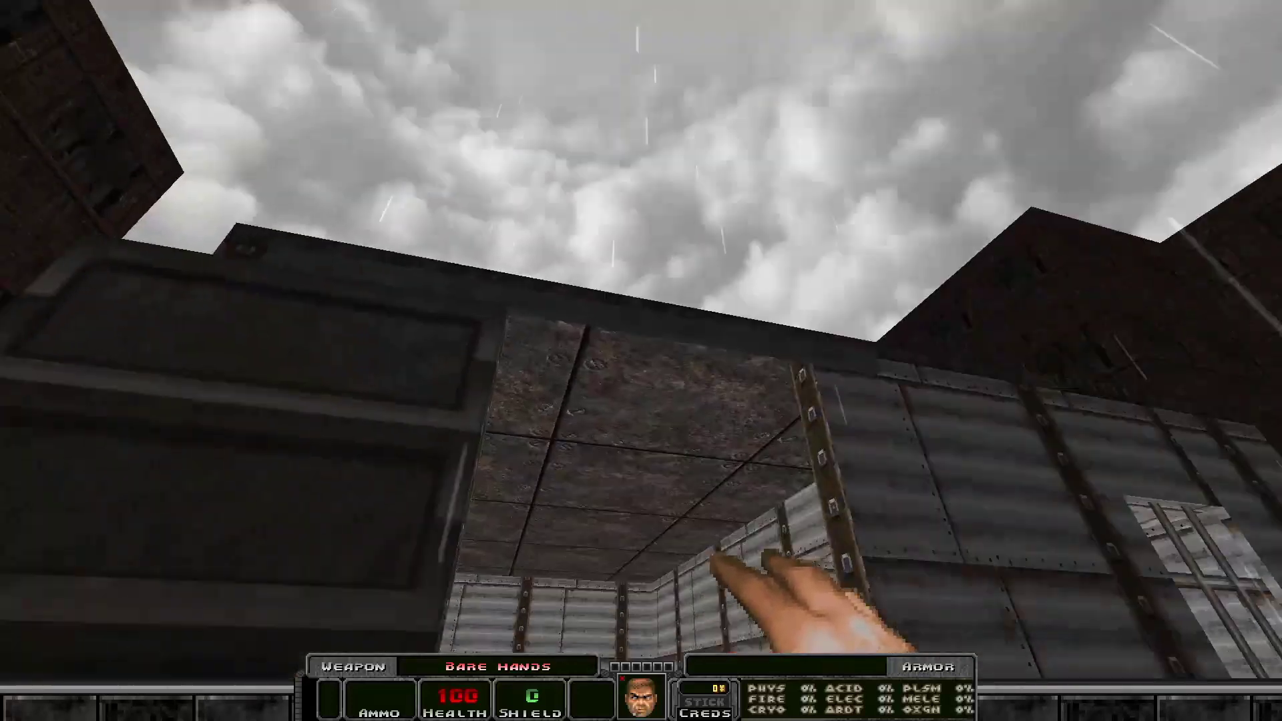
key(a)
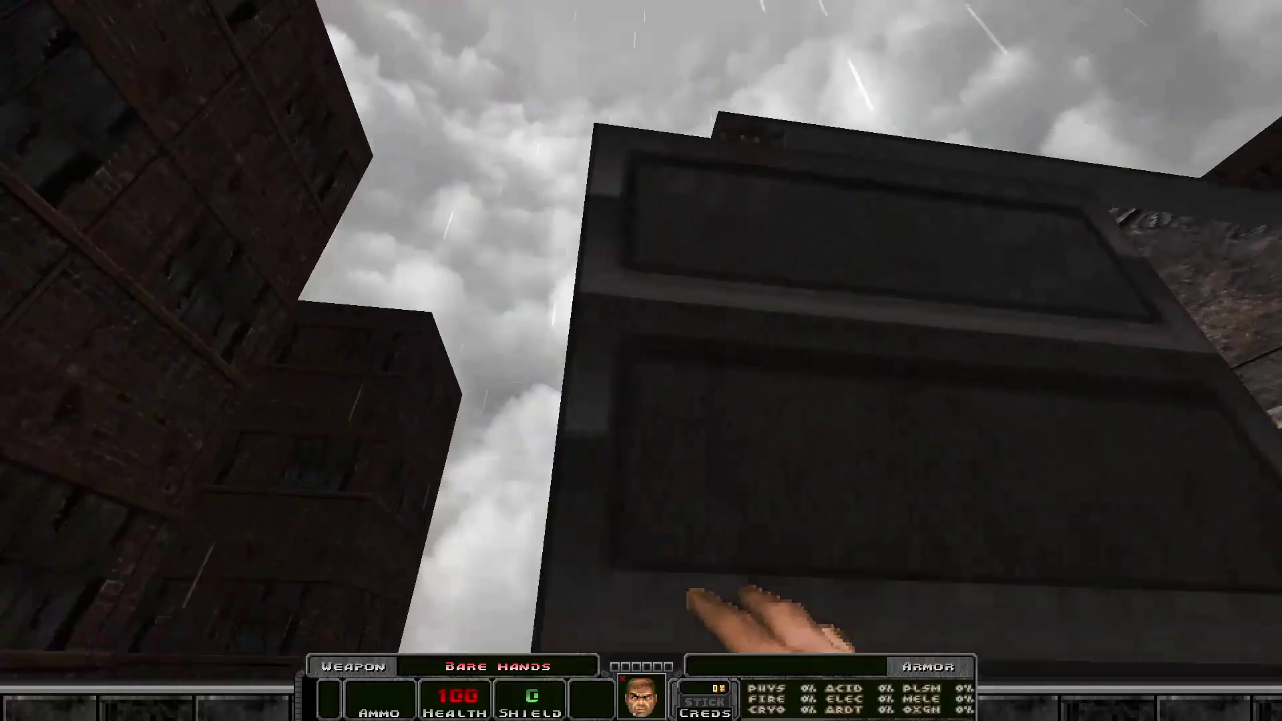
key(w)
key(space)
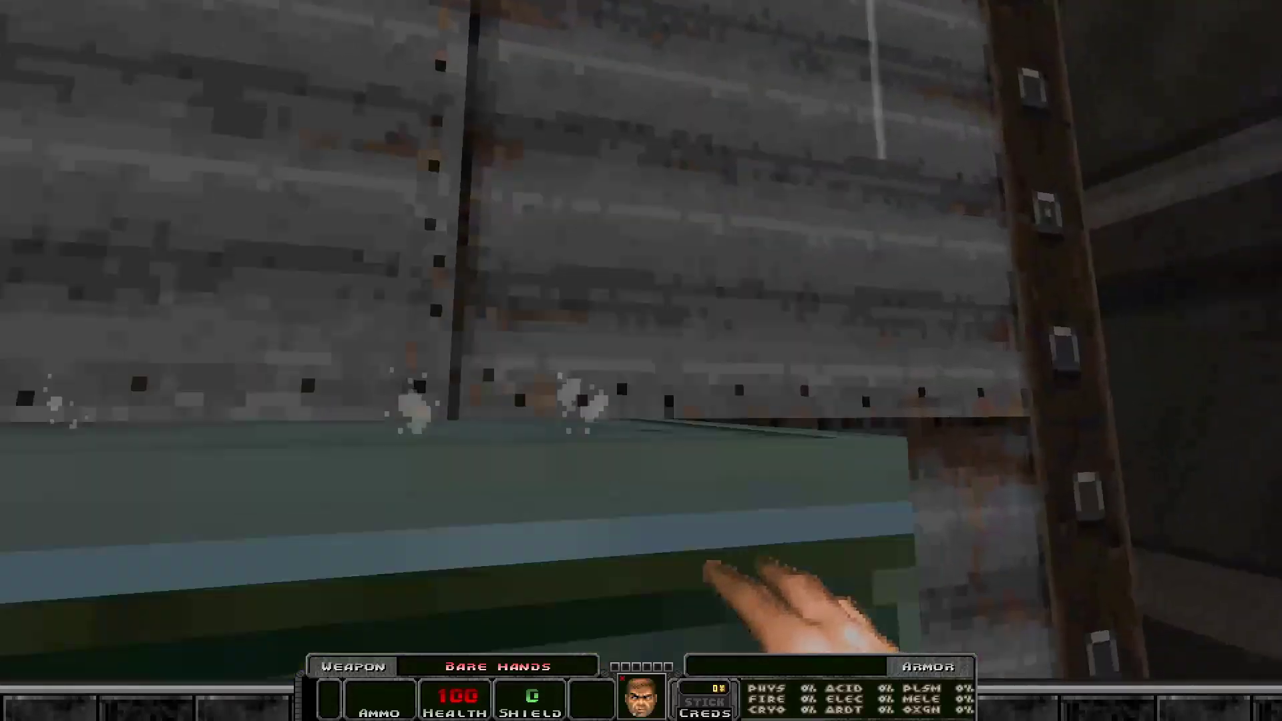
key(space)
key(d)
key(w)
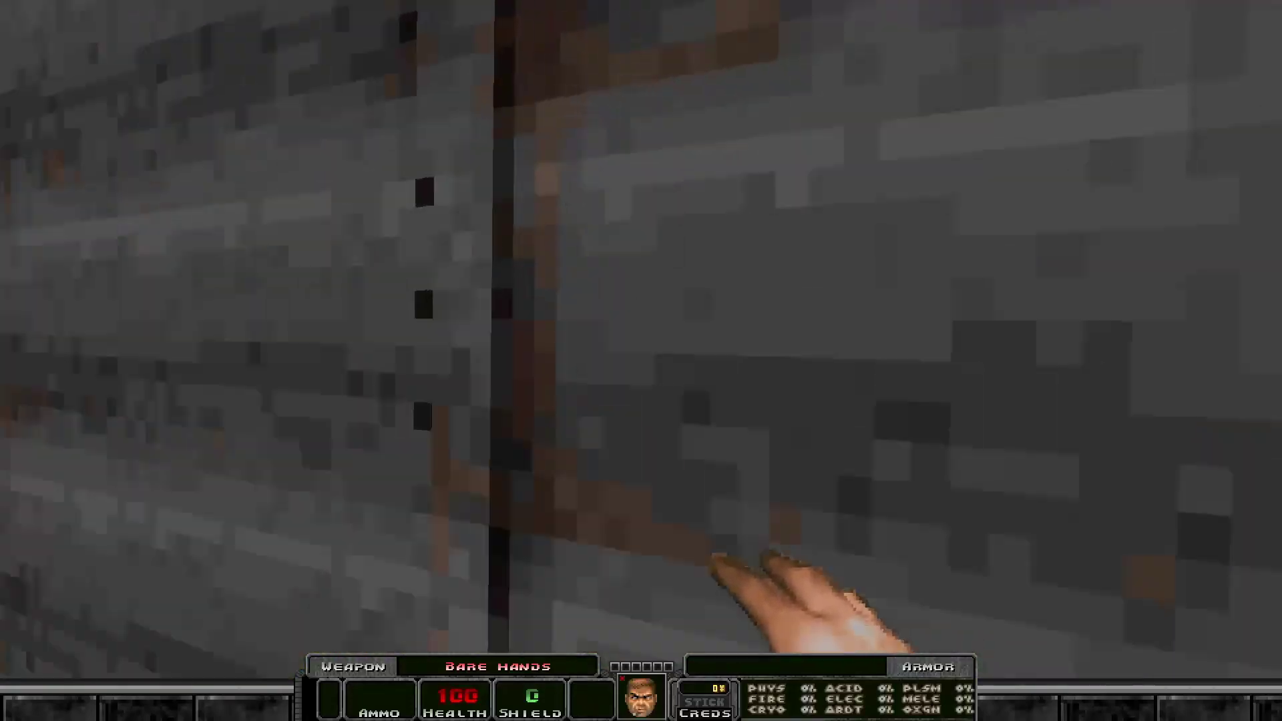
key(w)
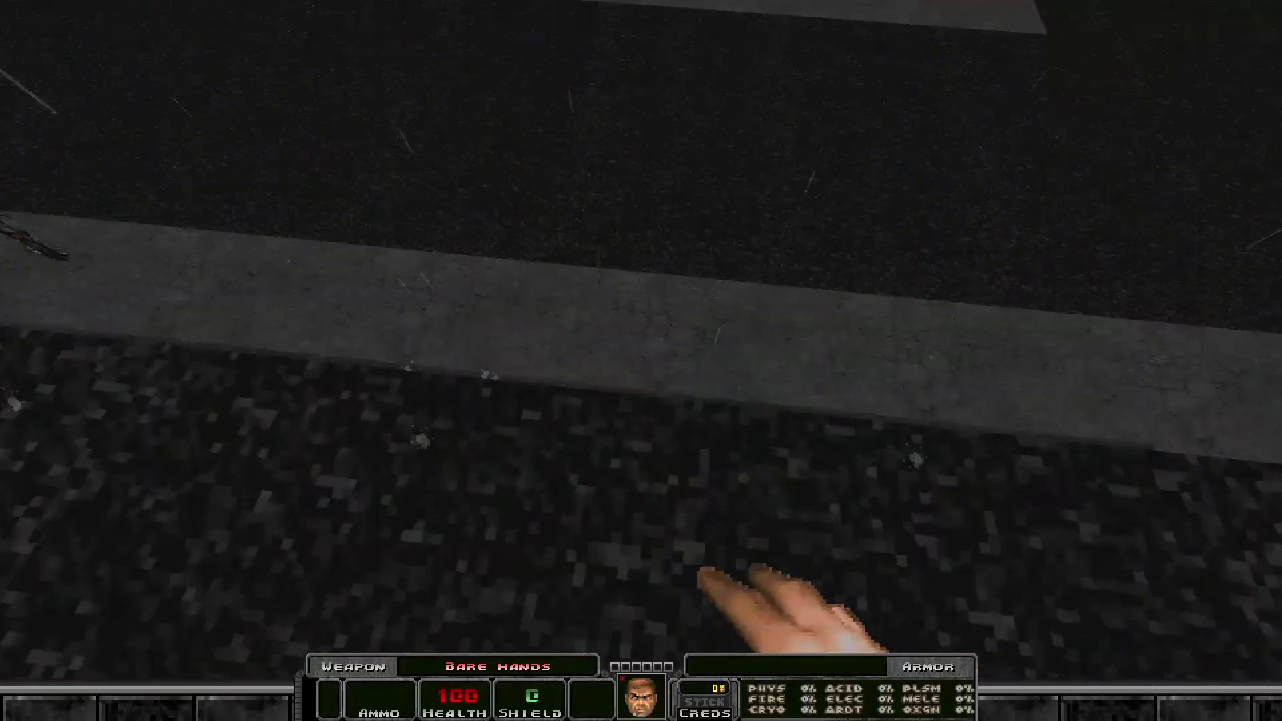
key(w)
key(s)
key(w)
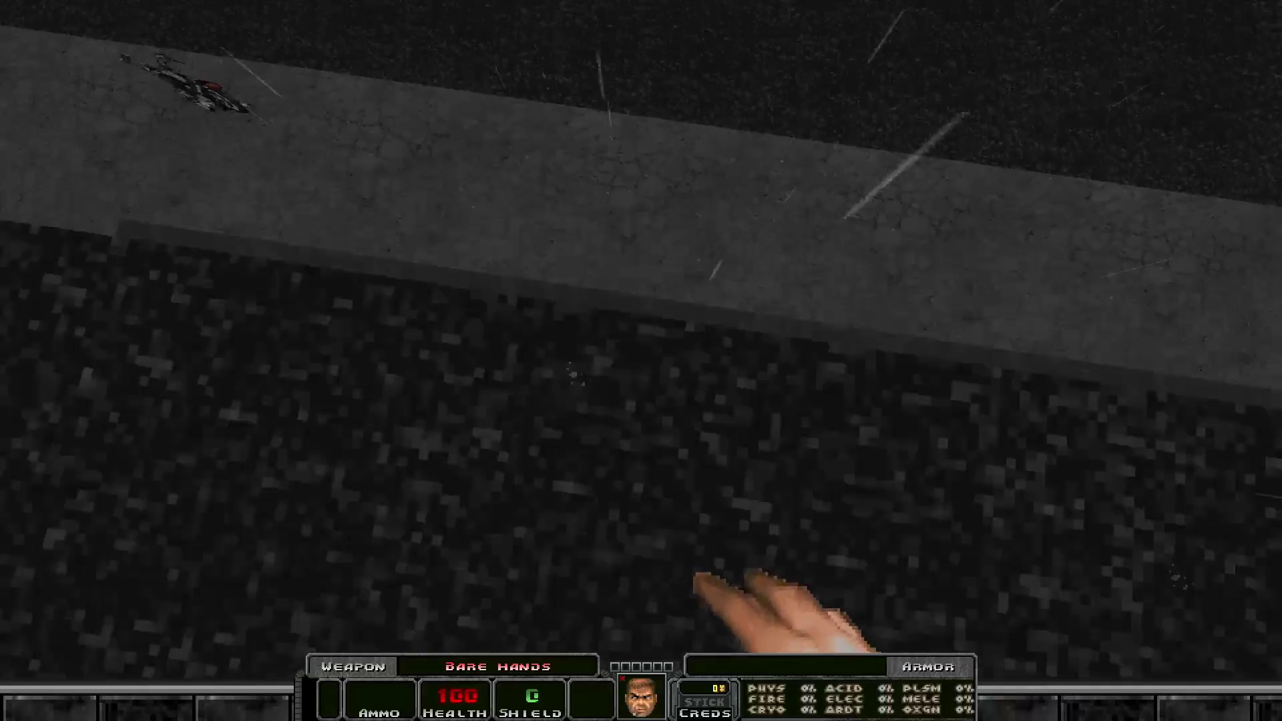
key(w)
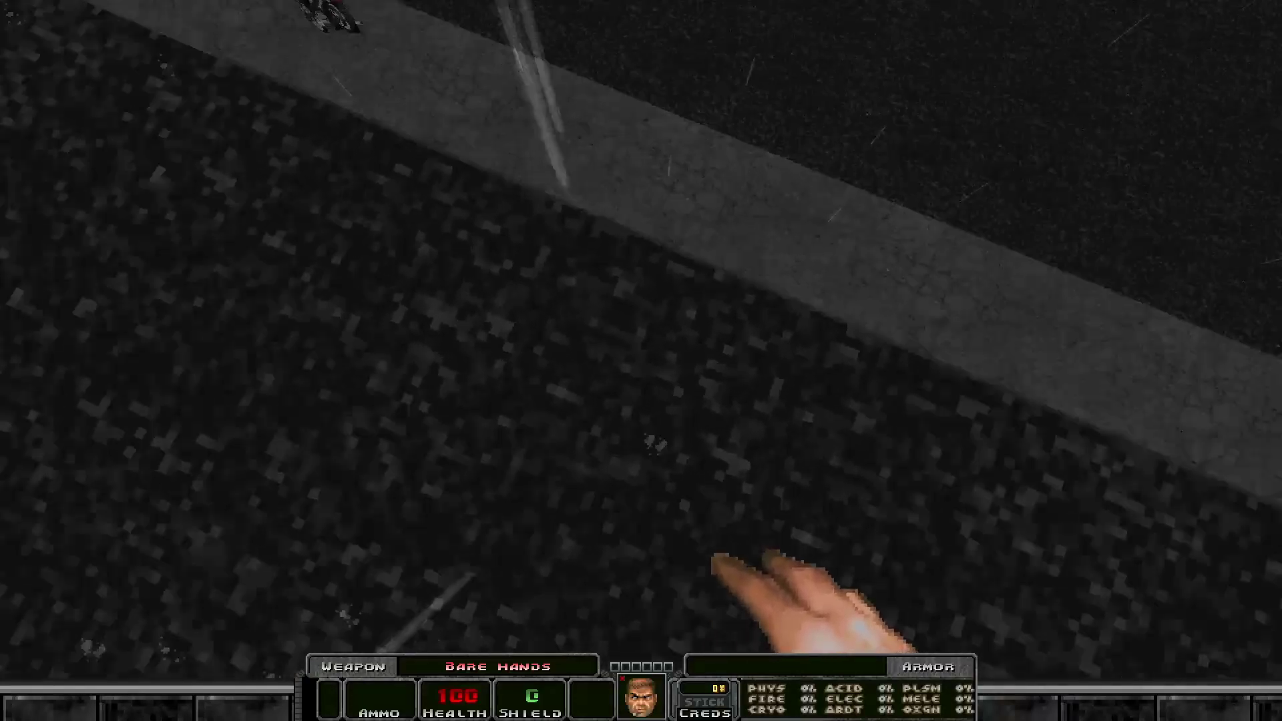
key(w)
key(w)
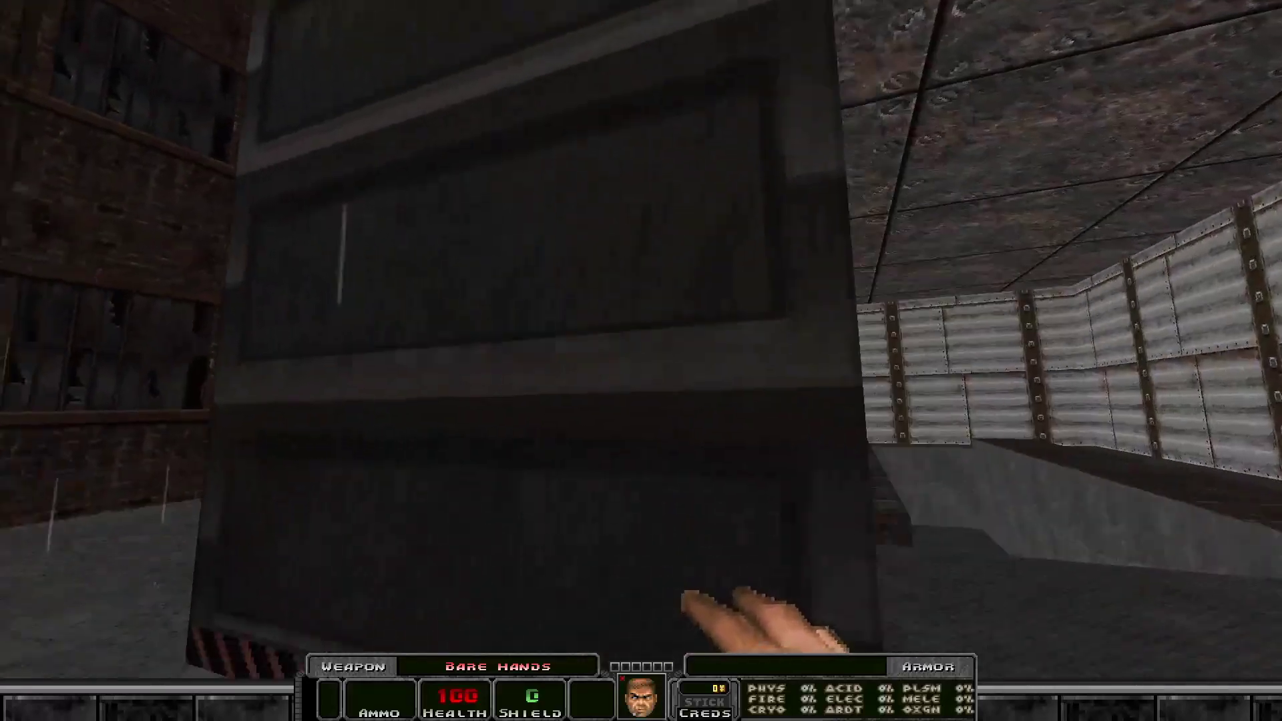
key(w)
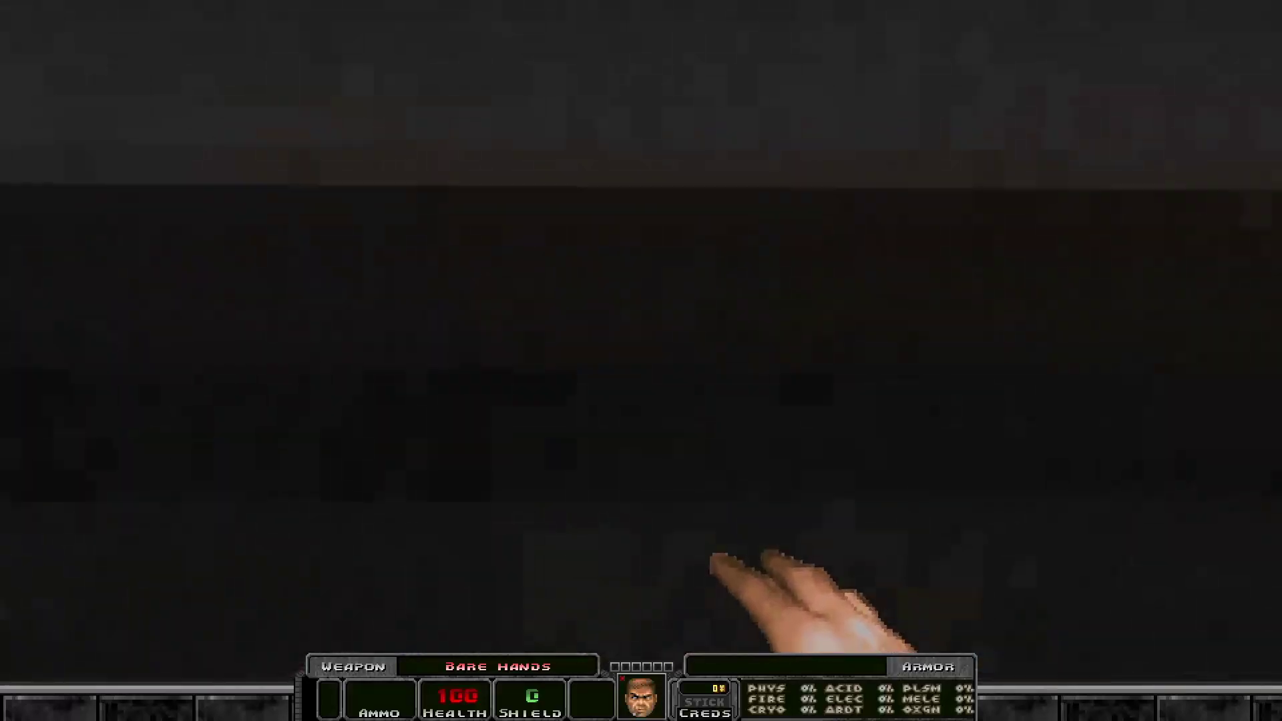
key(s)
key(w)
key(s)
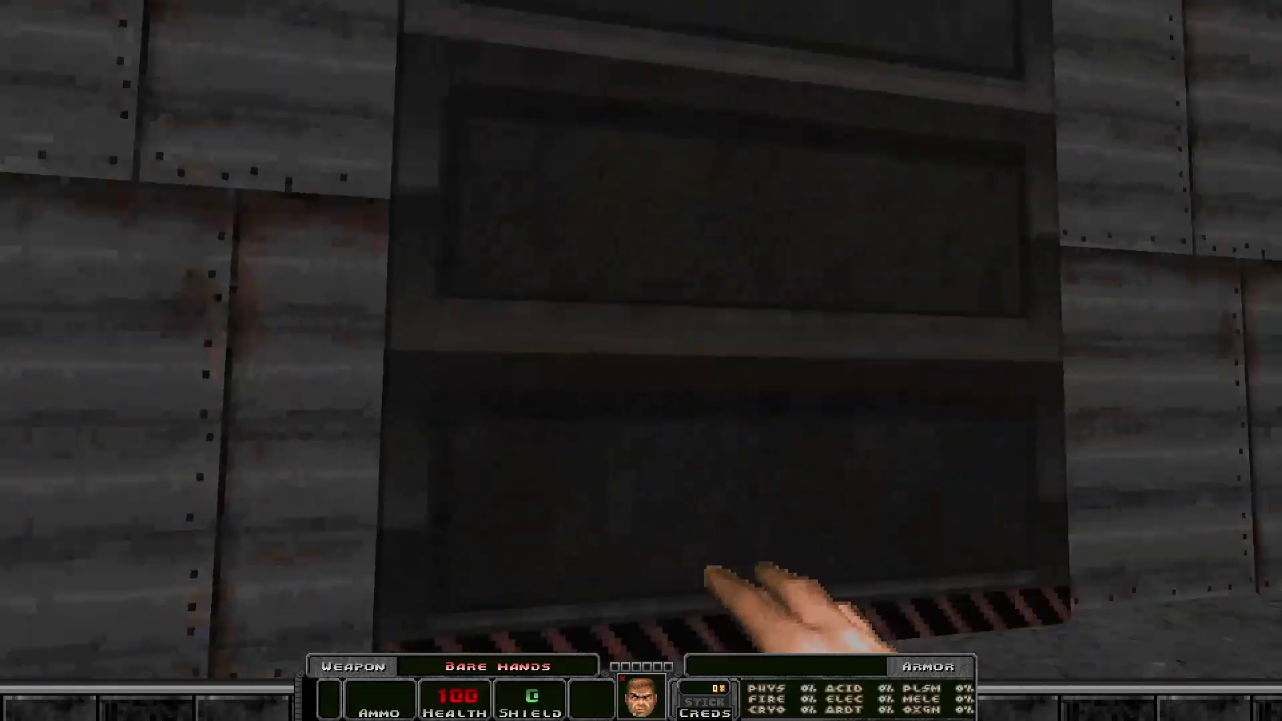
key(w)
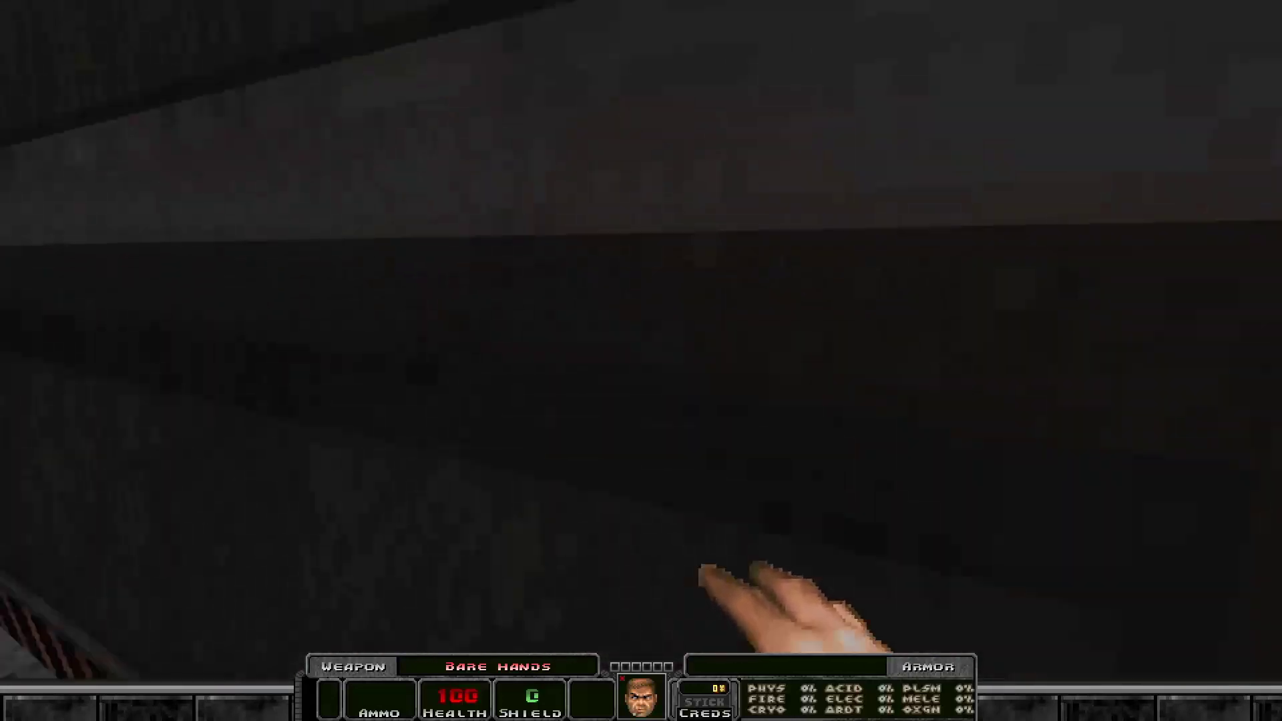
key(s)
key(d)
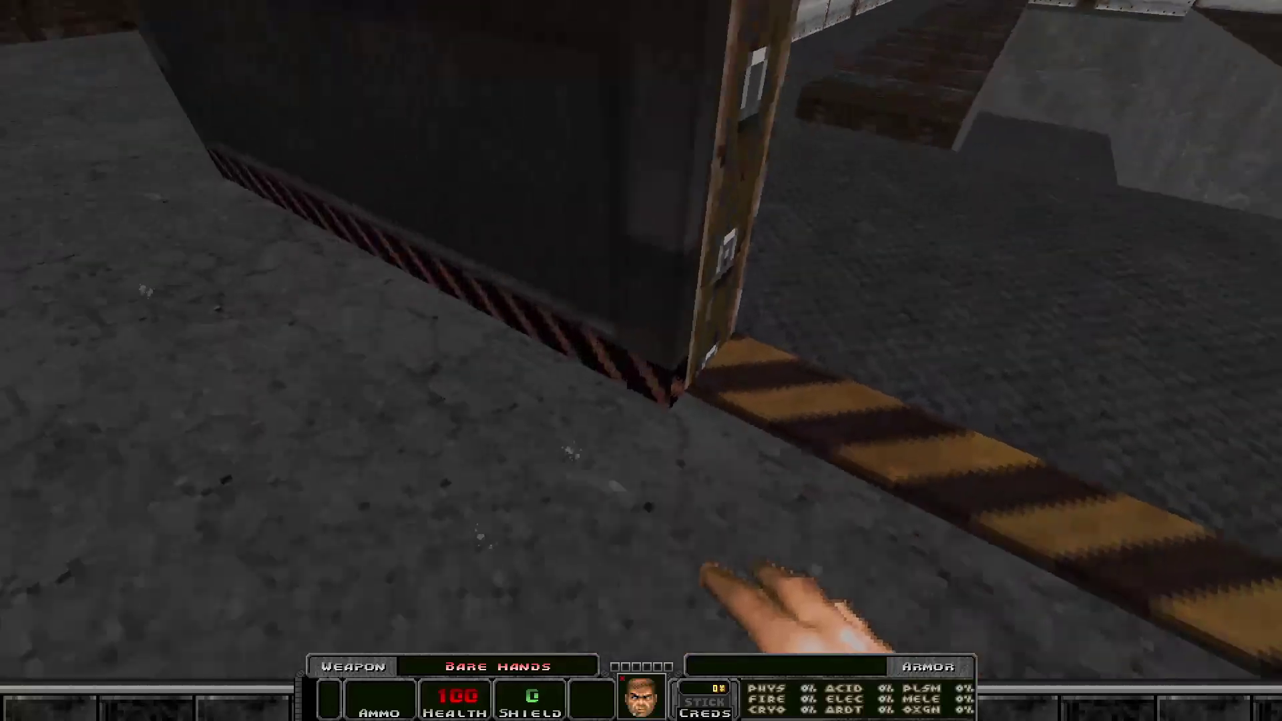
key(a)
key(s)
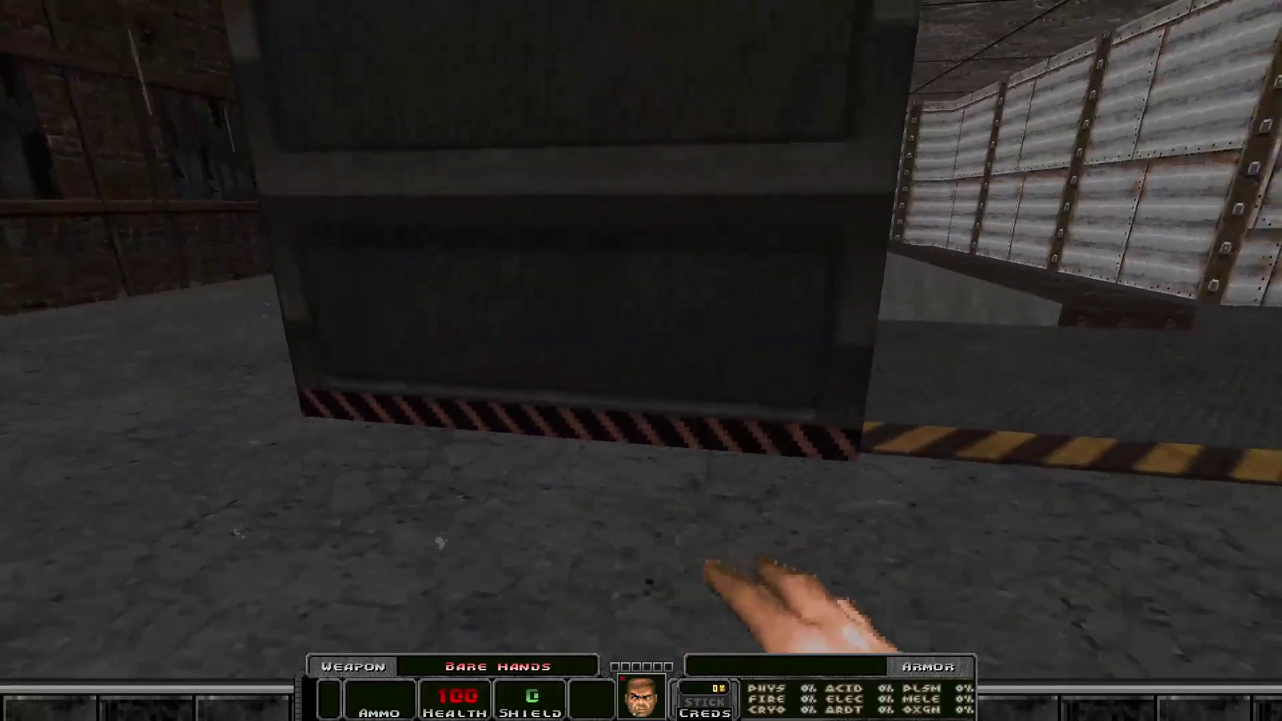
Walk around the open garage door to view its edge and the garage interior behind it.
key(d)
key(w)
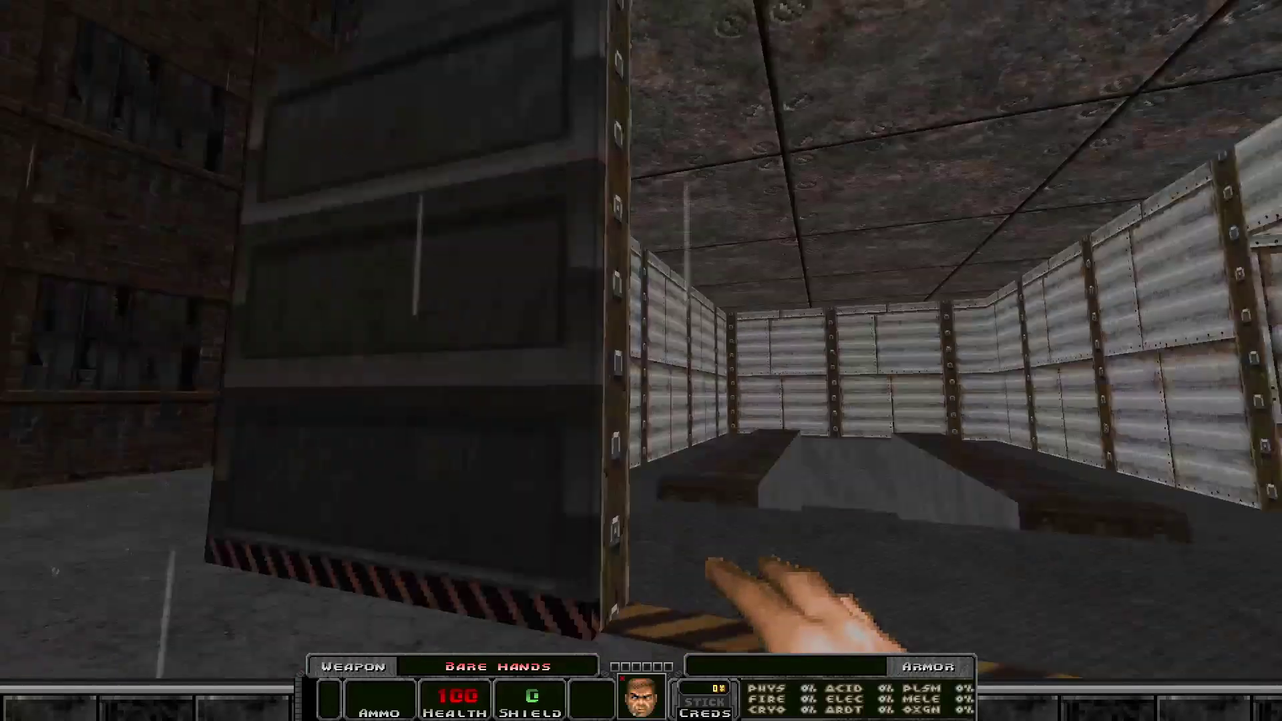
key(d)
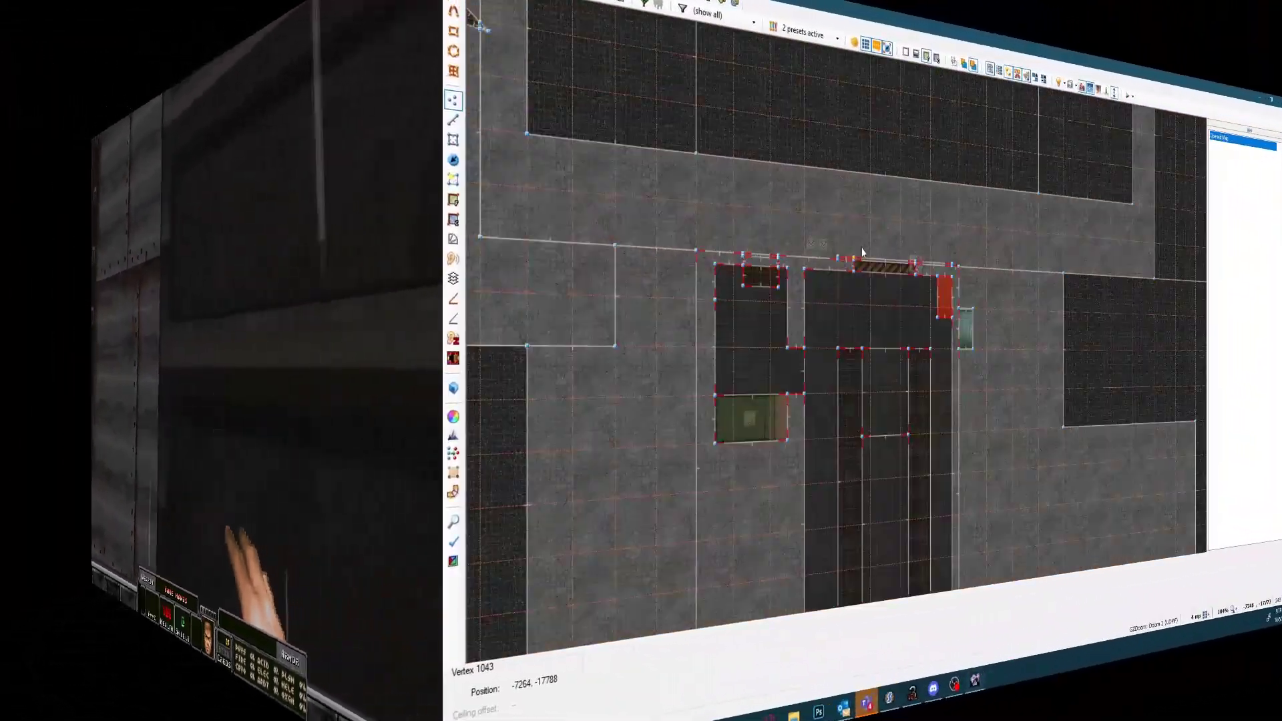
Inspect the thin door sector in front of the garage's striped threshold and the Polyobject Start Spot at its corner in the map editor.
scroll(880, 253, up, 8)
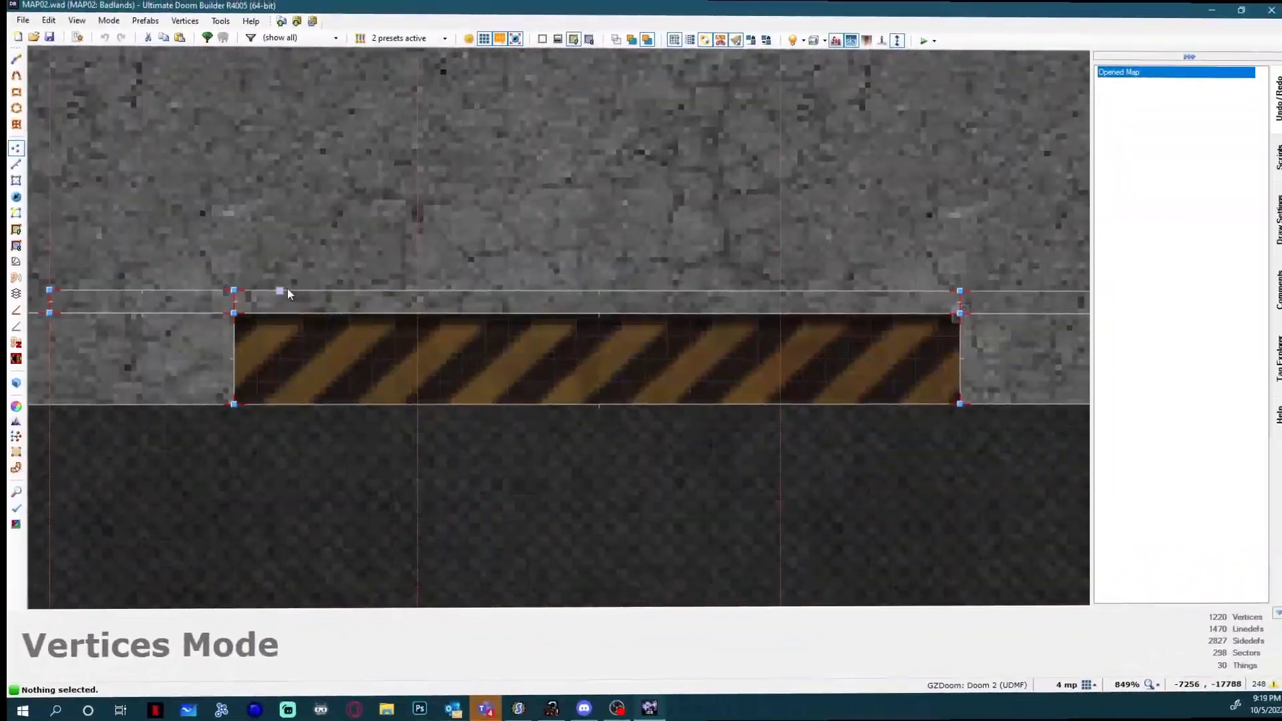
key(s)
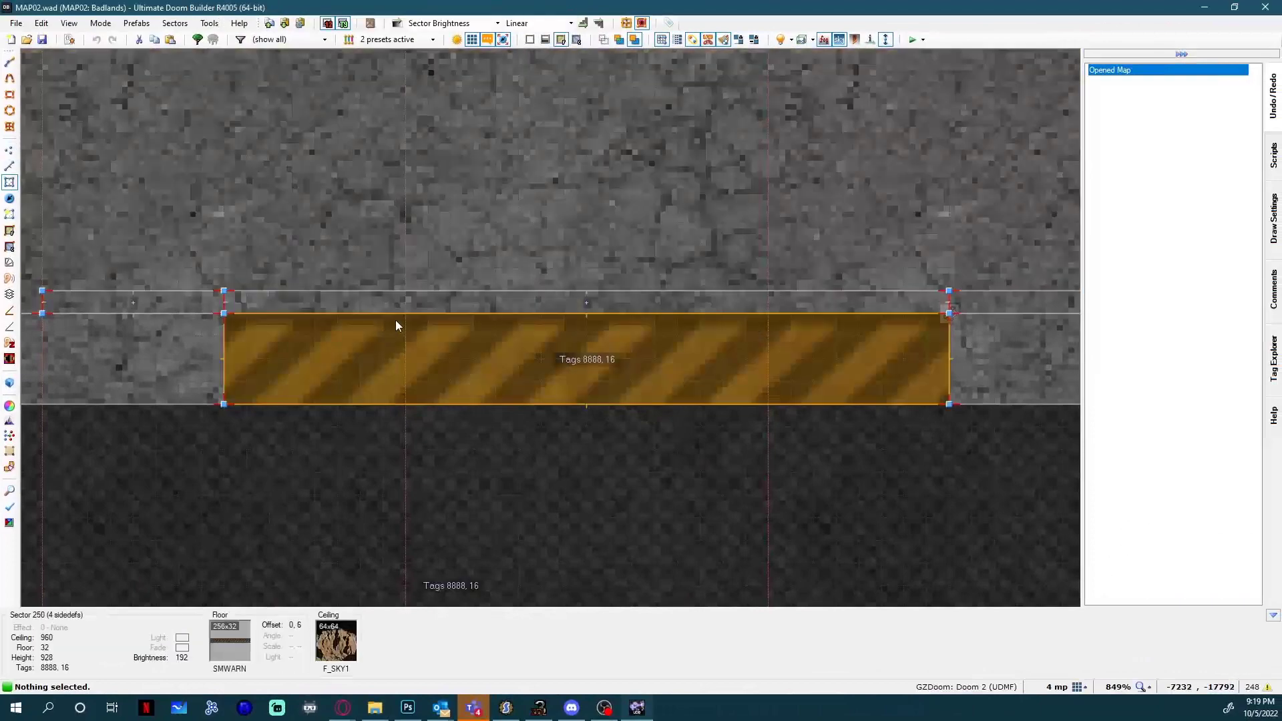
click(740, 300)
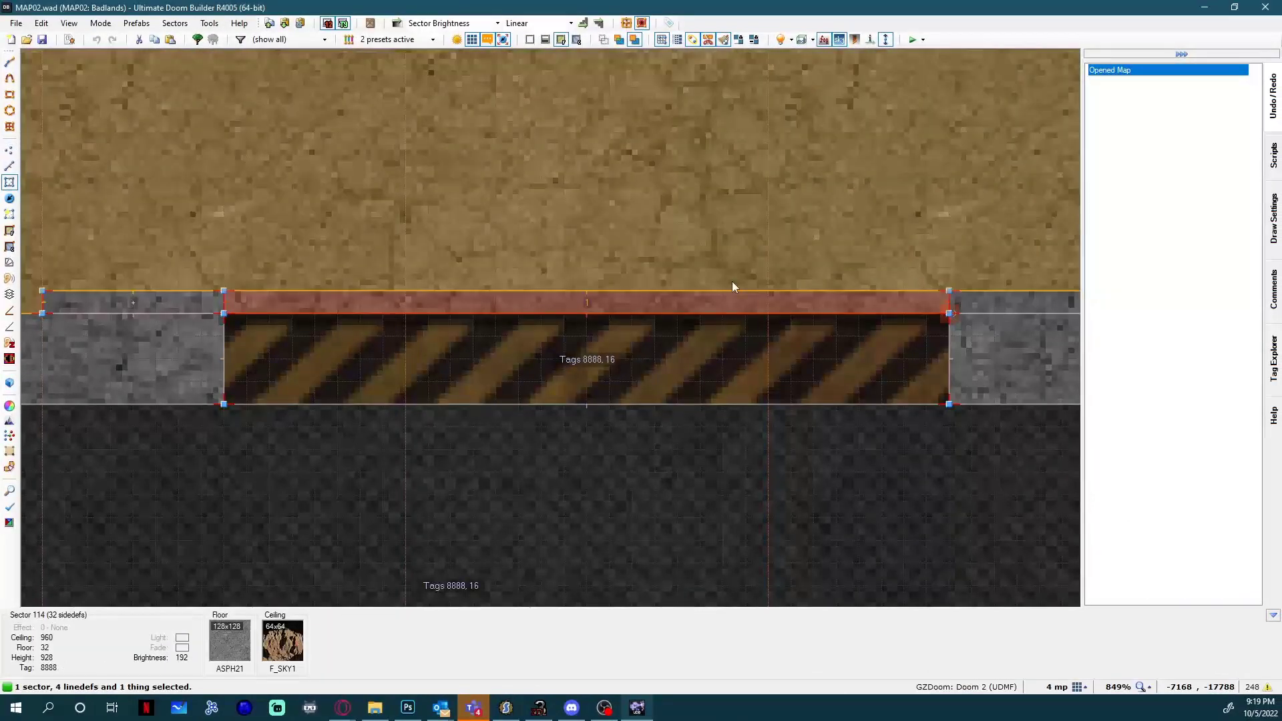
key(Right)
key(c)
scroll(934, 280, up, 4)
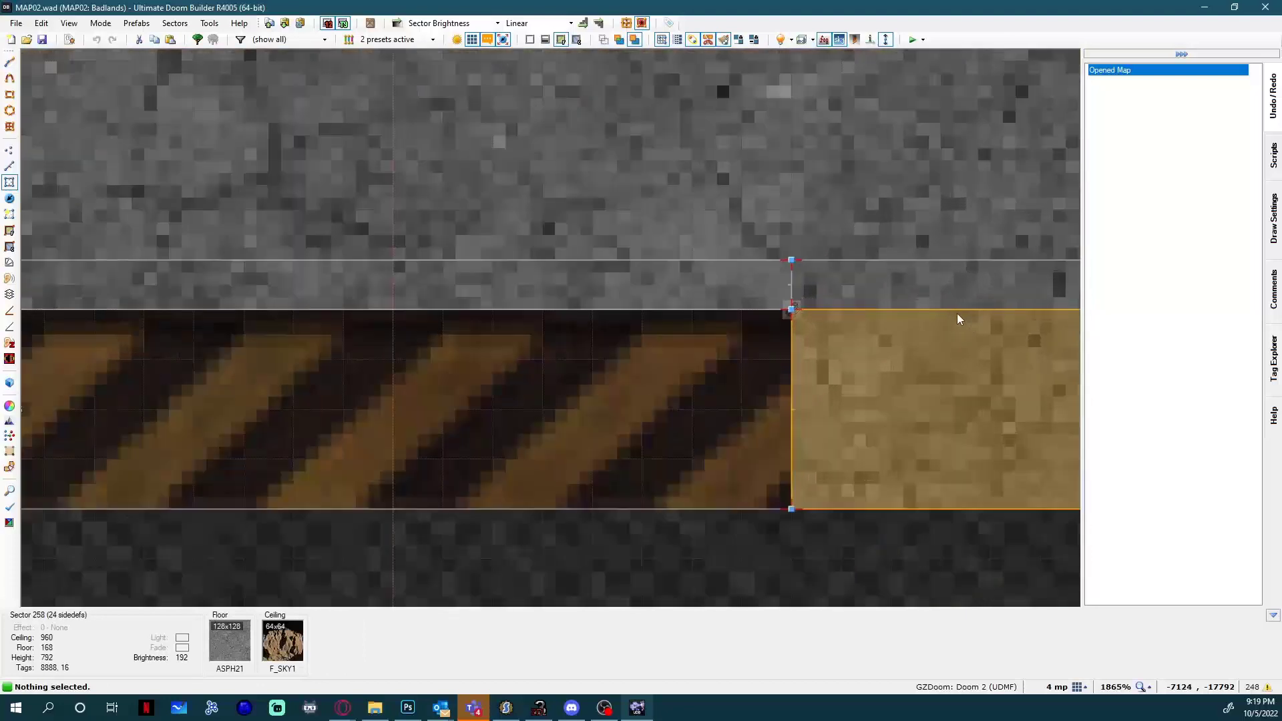
key(t)
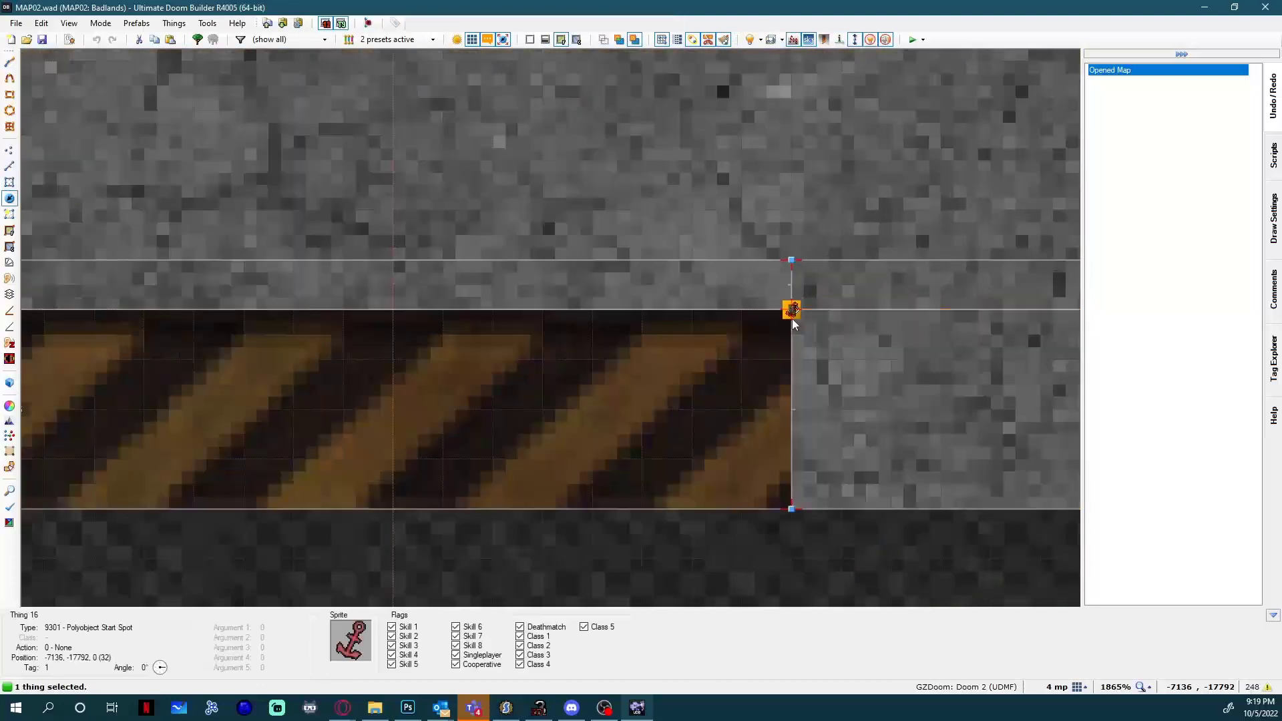
Locate the separate sector that holds the door polyobject outside the main map and view it in 3D.
scroll(774, 311, down, 4)
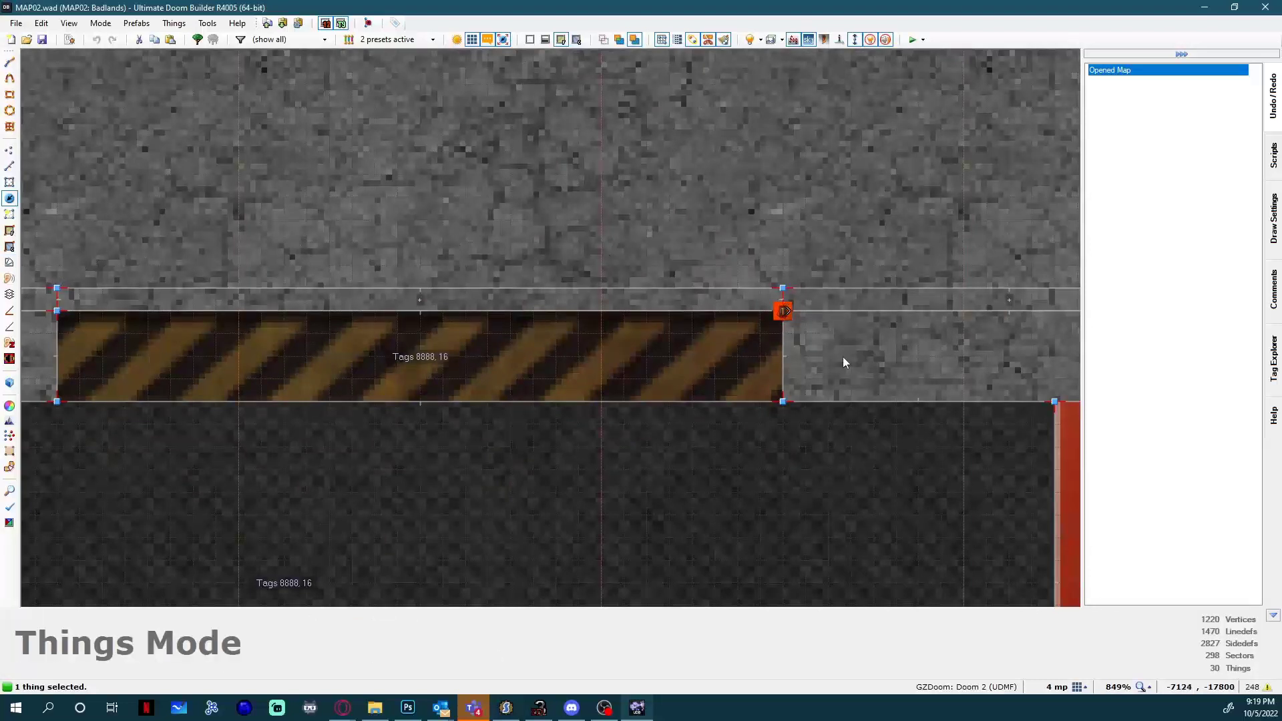
scroll(851, 352, down, 20)
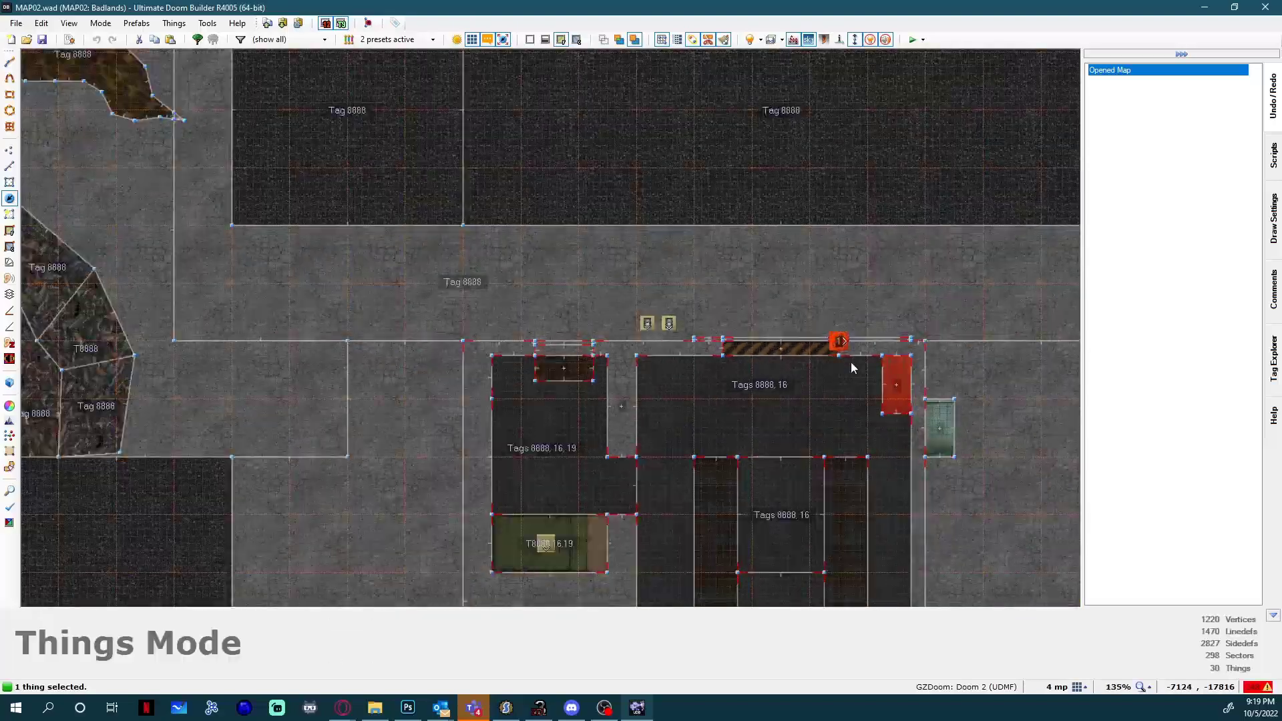
scroll(854, 344, down, 10)
scroll(768, 345, up, 15)
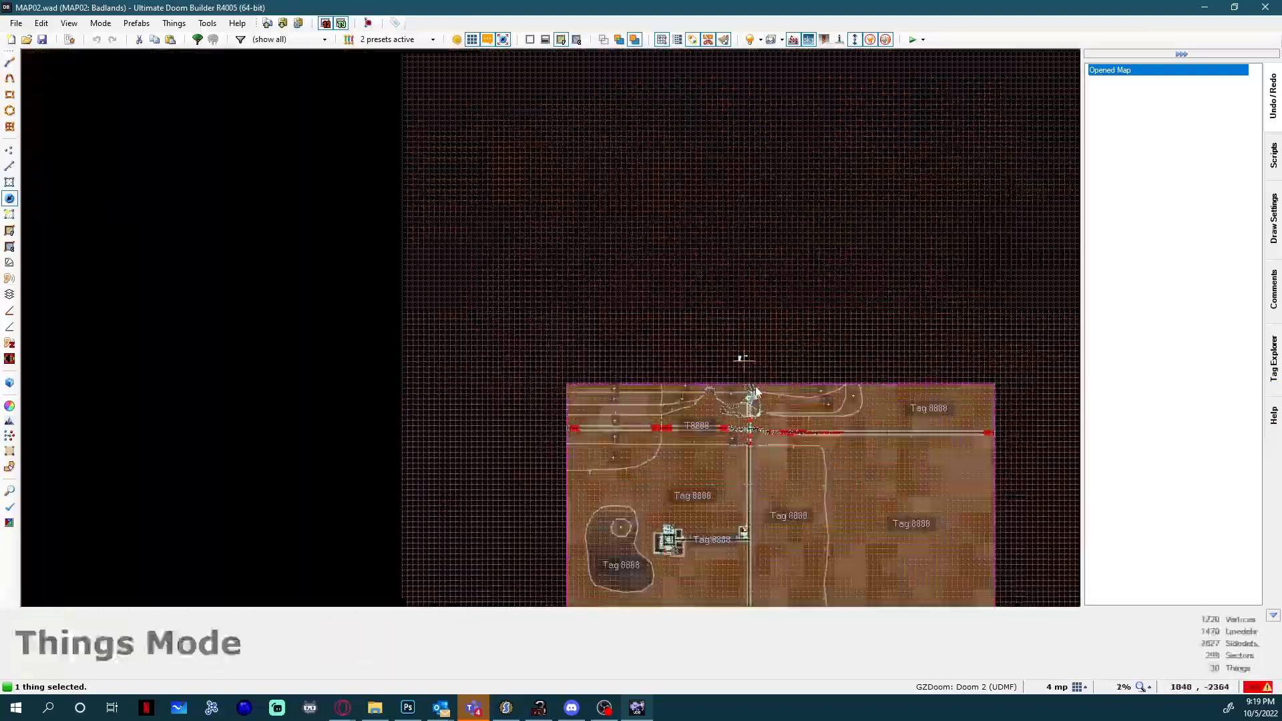
scroll(603, 323, up, 17)
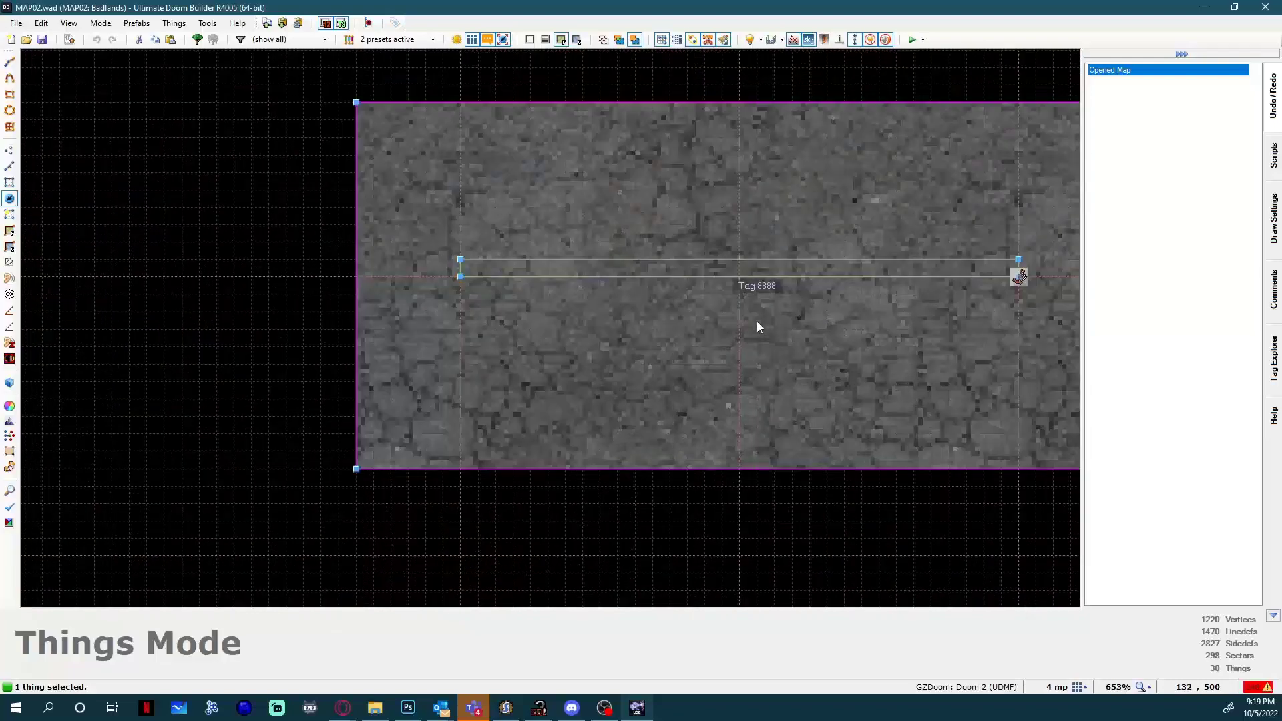
key(q)
key(s)
key(w)
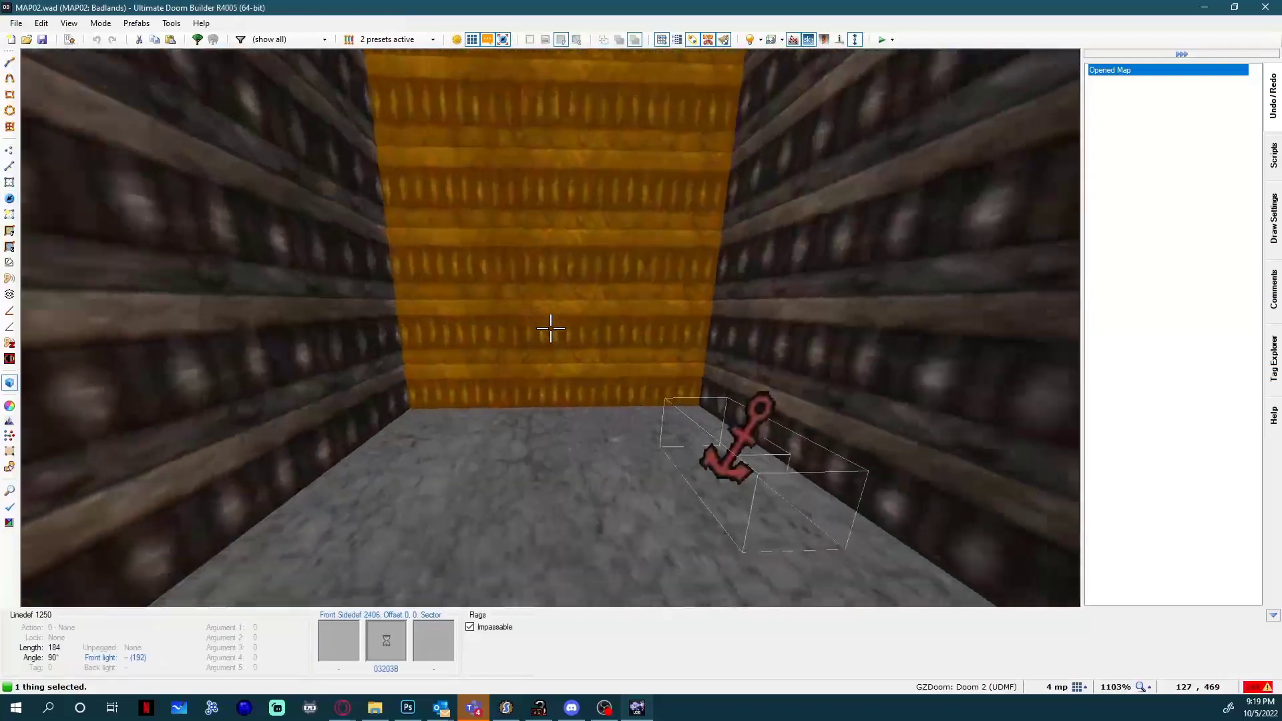
Examine the door polyobject's sector in the 2D map and its DOOR61 faces and anchor in 3D.
key(q)
key(s)
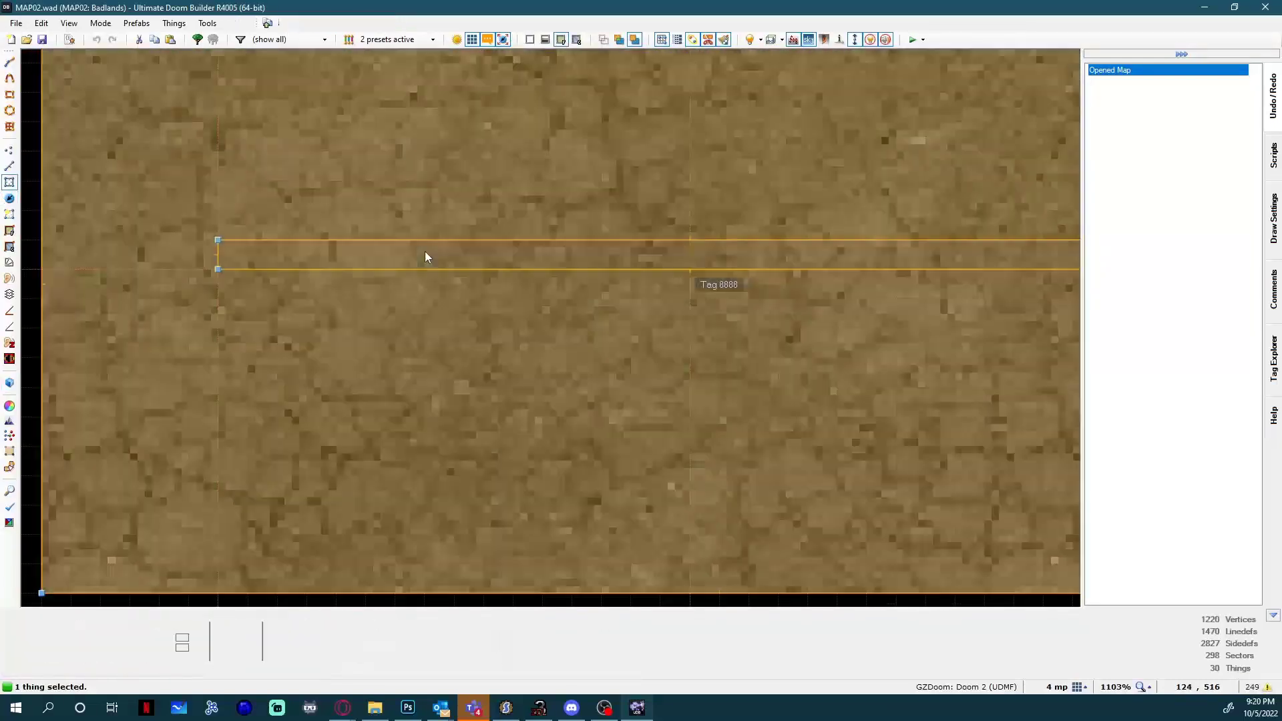
key(q)
key(s)
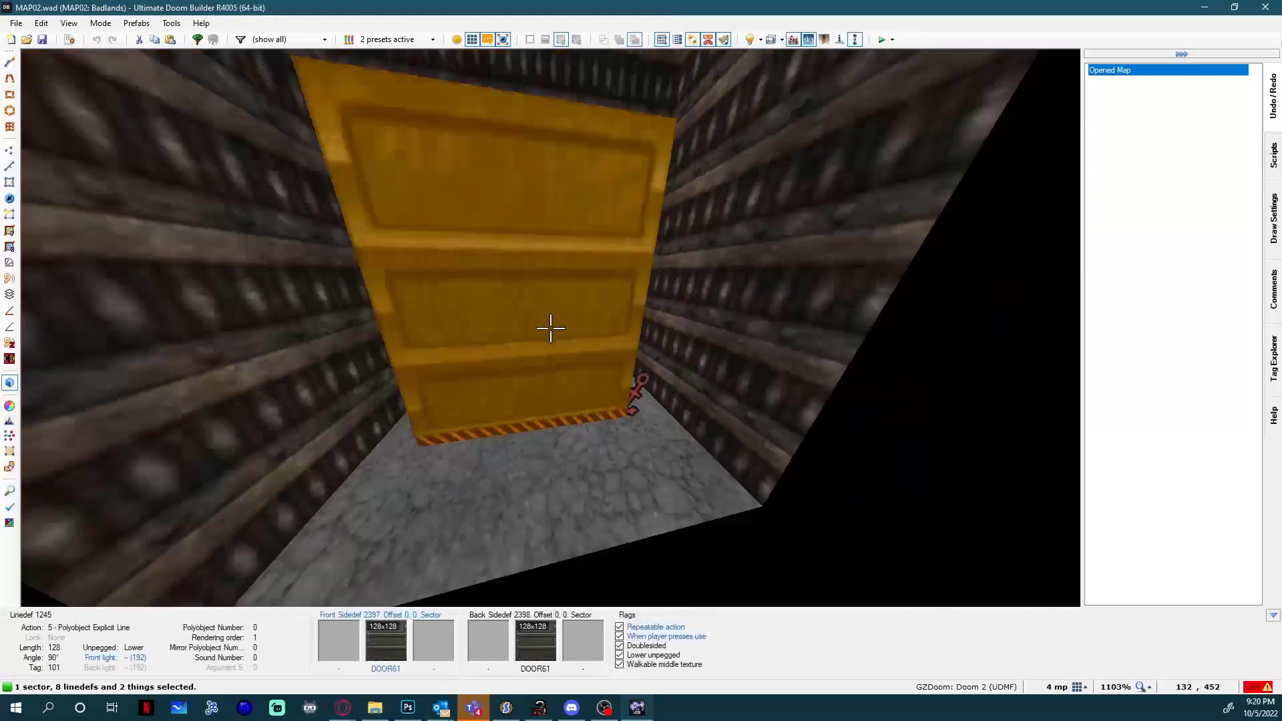
key(d)
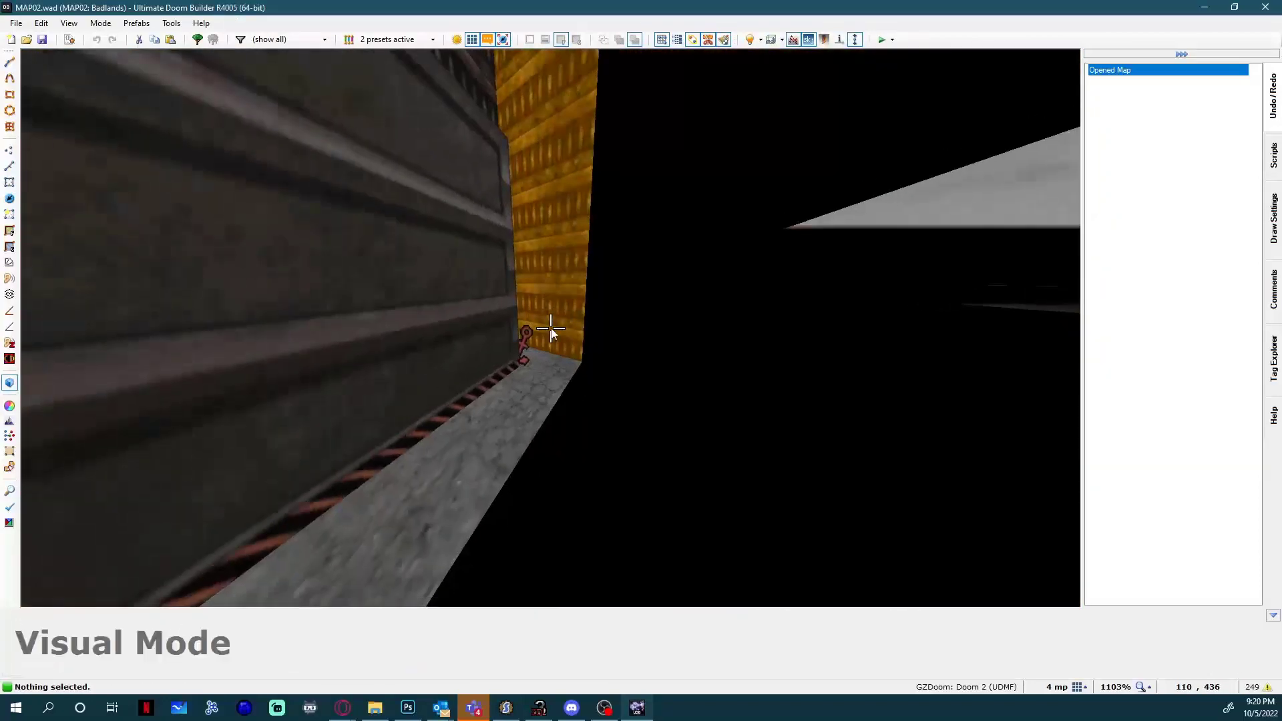
key(q)
key(q)
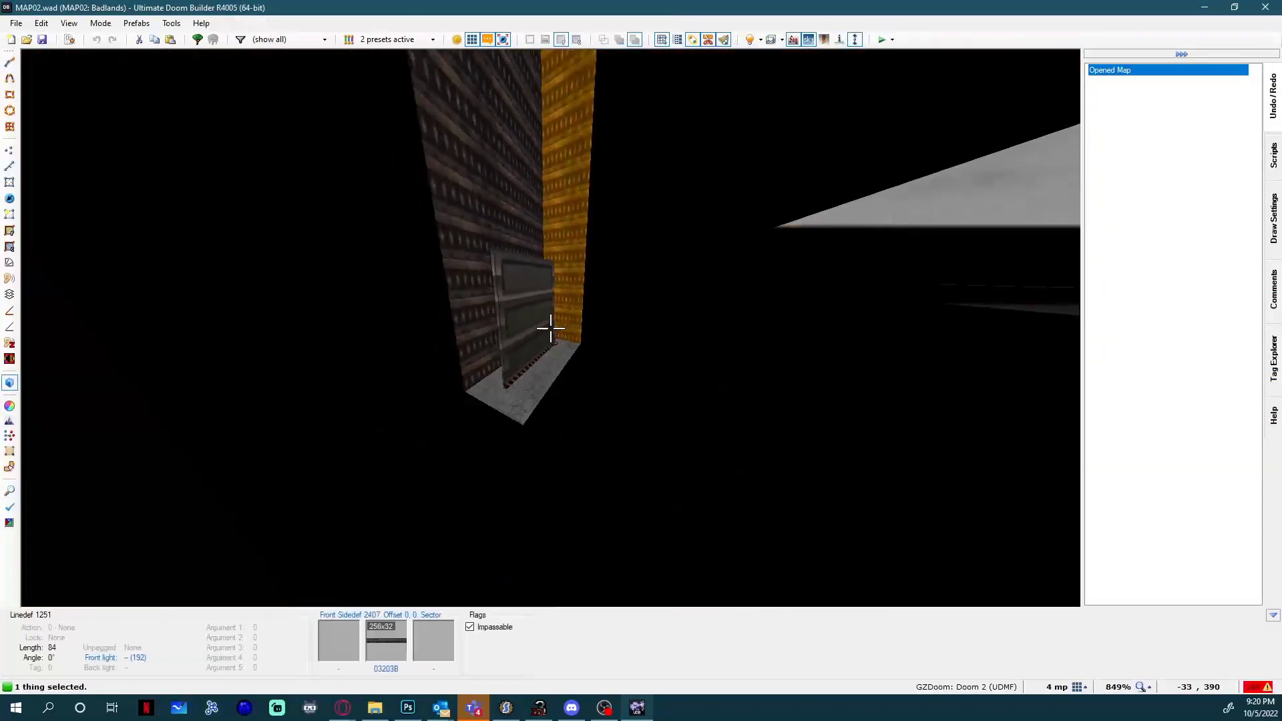
Fly through the polyobject sector to examine the door slab from above, end-on and along both faces.
key(w)
key(s)
key(w)
key(s)
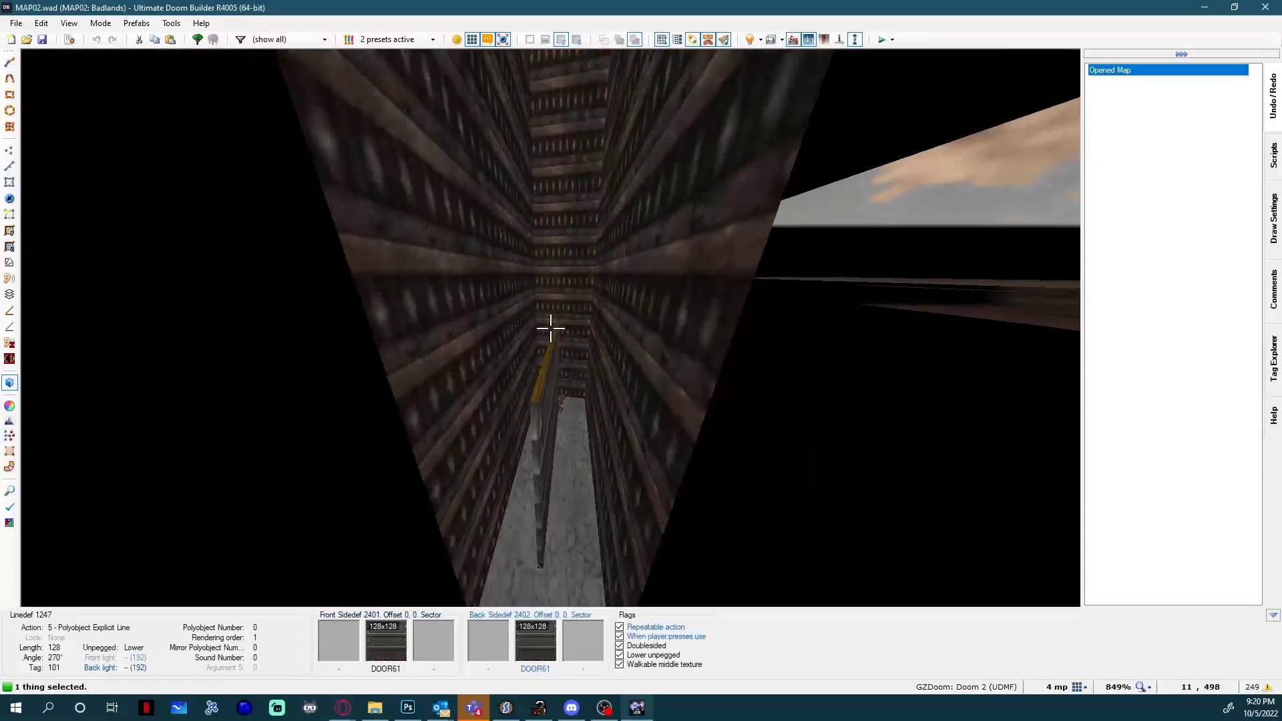
key(w)
key(s)
key(w)
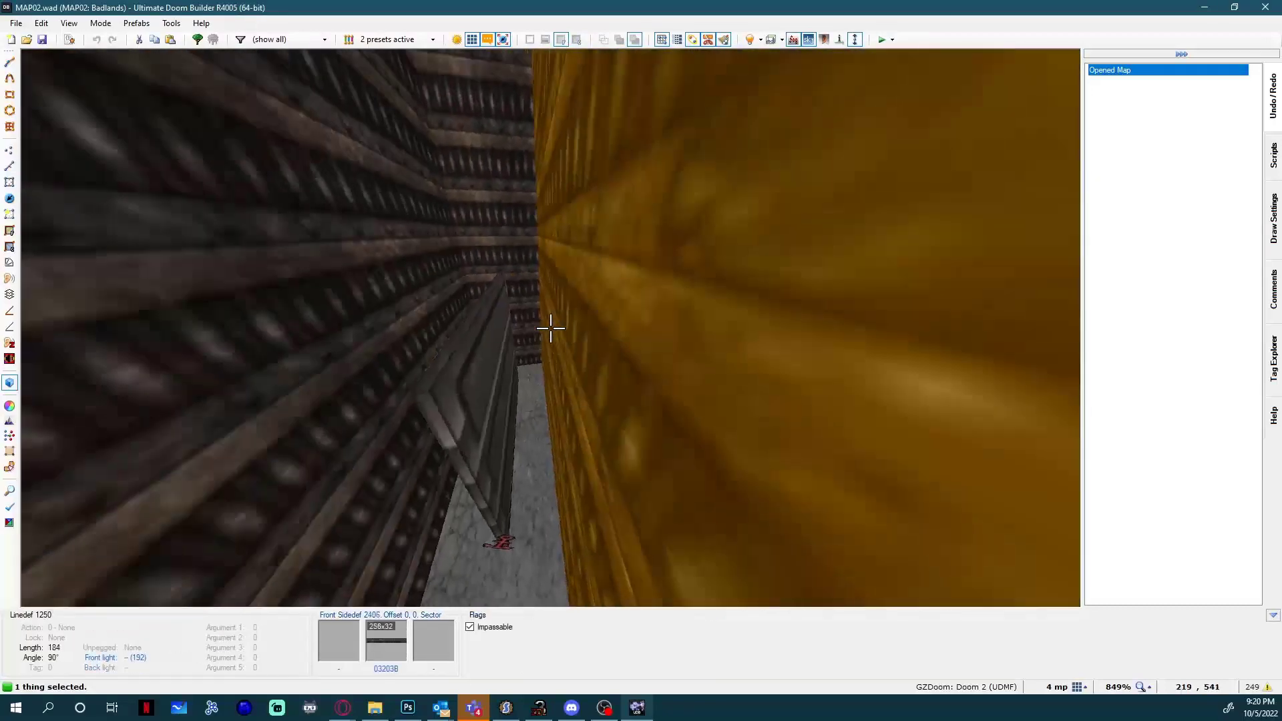
key(s)
key(w)
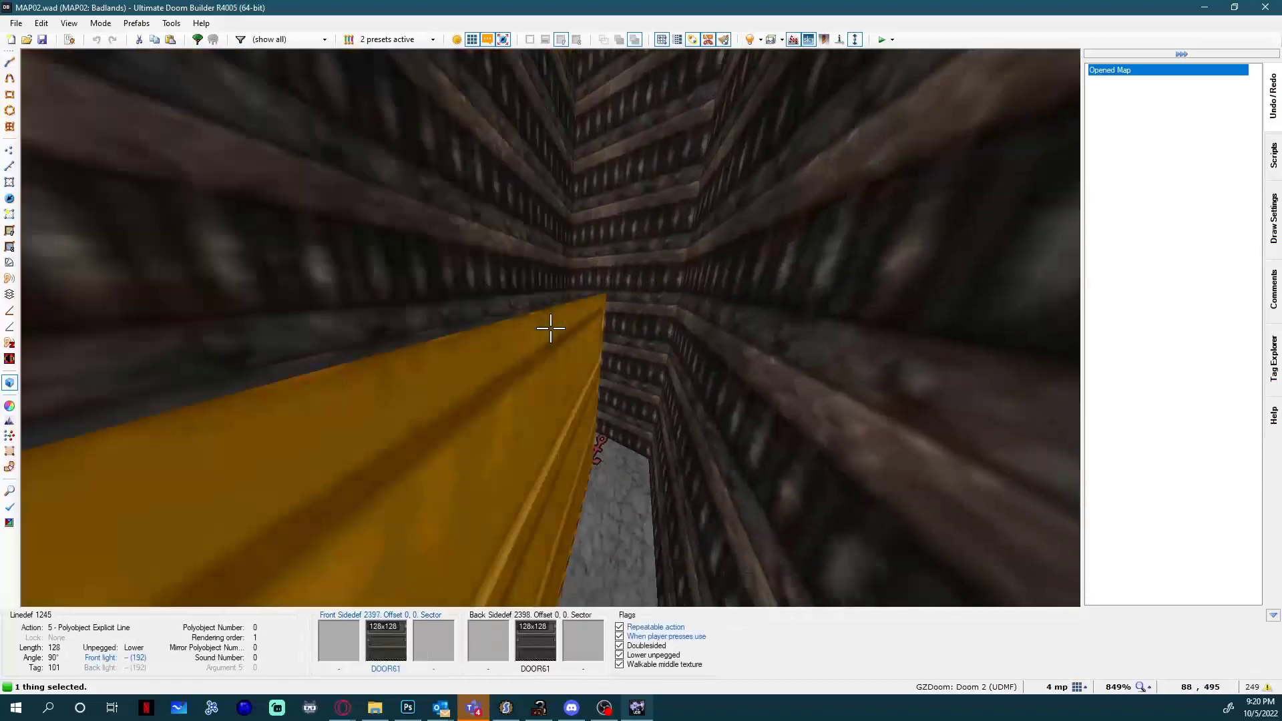
Enable Wrap middle texture on the front side of the door's DOOR61 face and view the result from a distance.
right_click(550, 327)
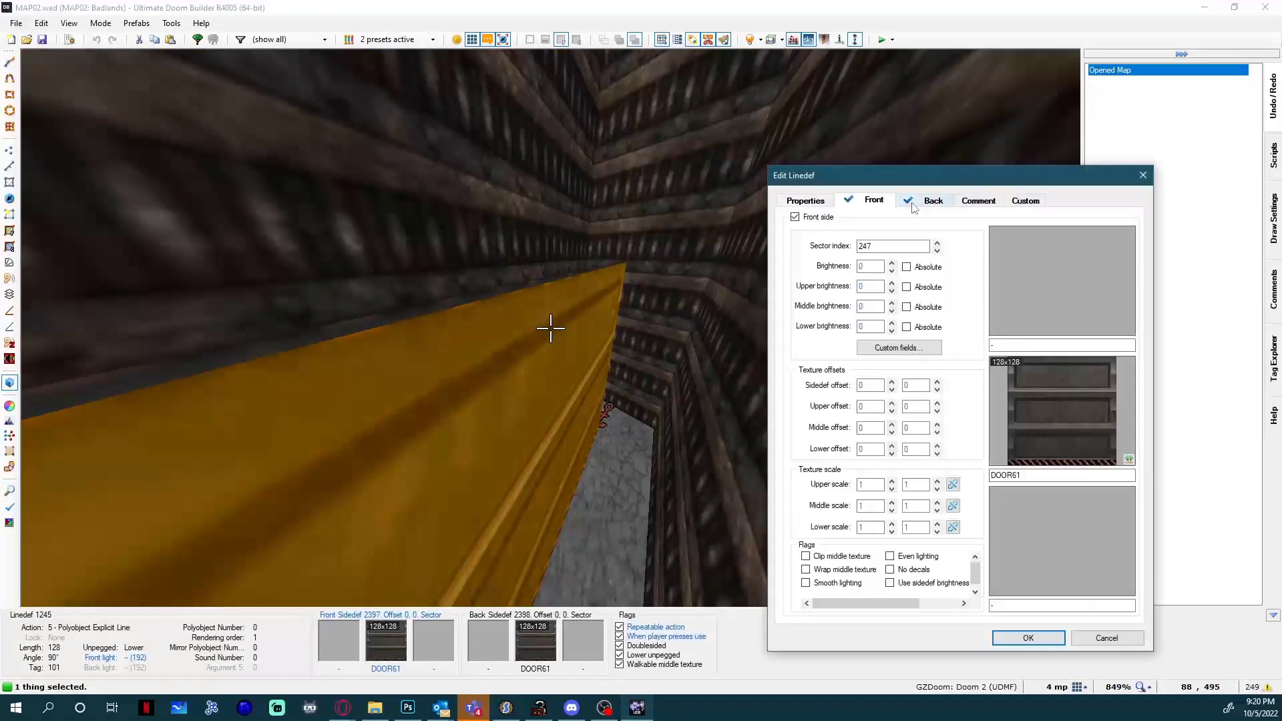
click(807, 570)
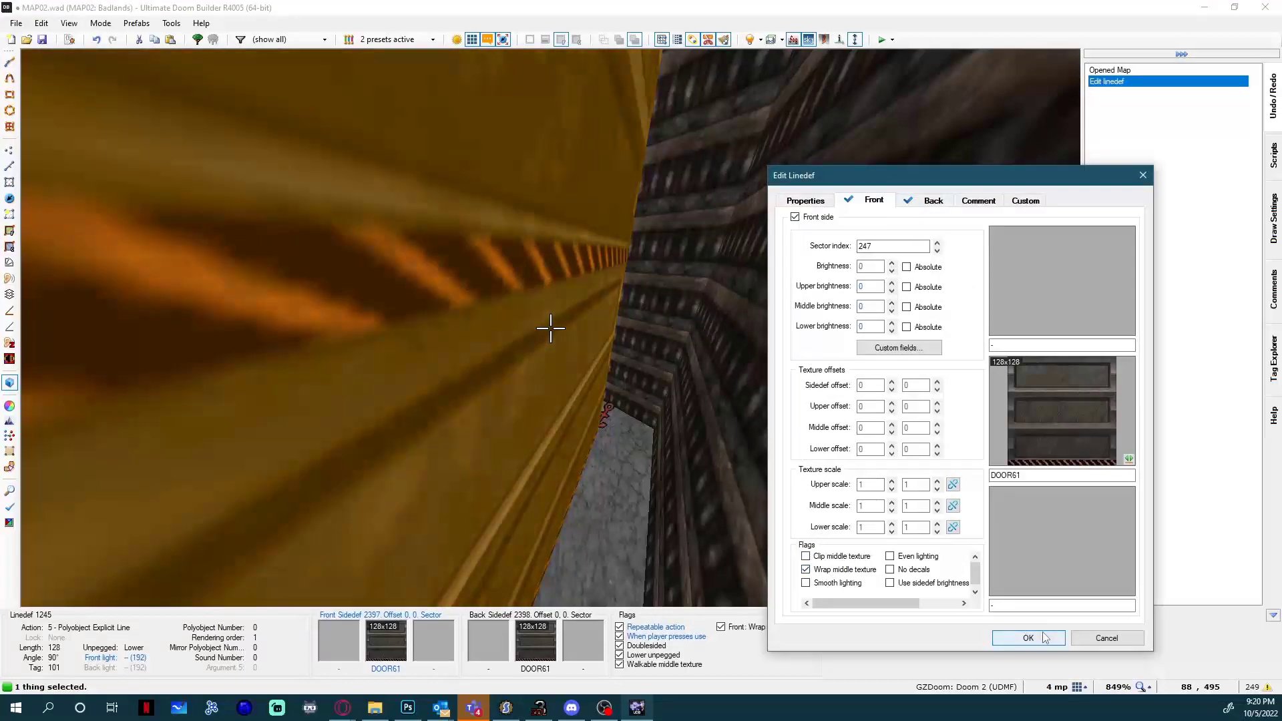
click(1028, 636)
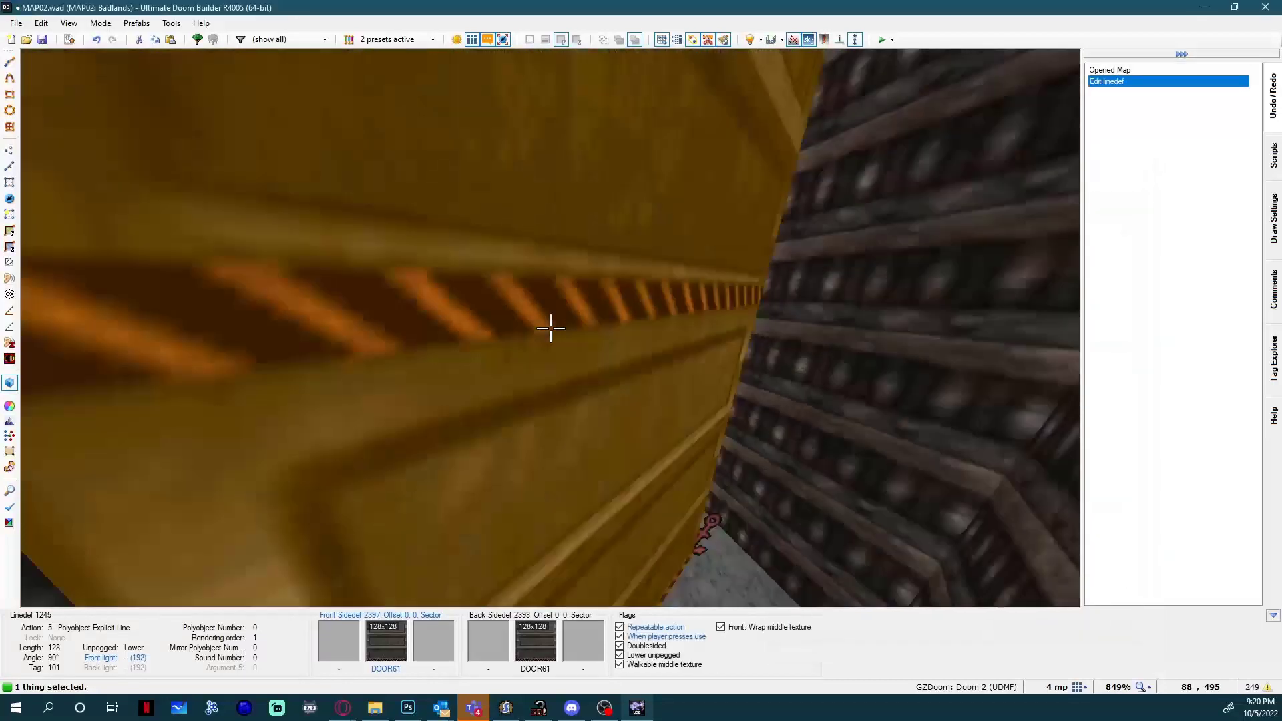
key(s)
key(w)
key(s)
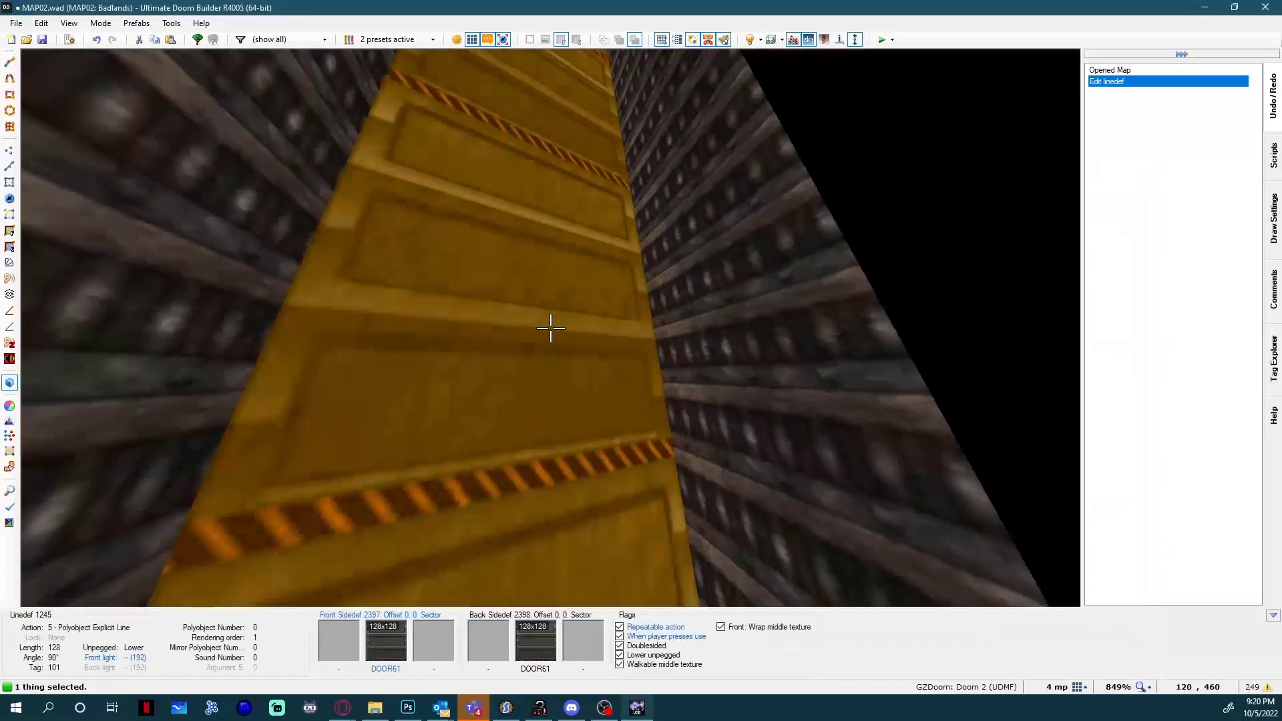
Remove the Wrap middle texture flag from the door's front side and review the line's general flags and polyobject action.
right_click(551, 328)
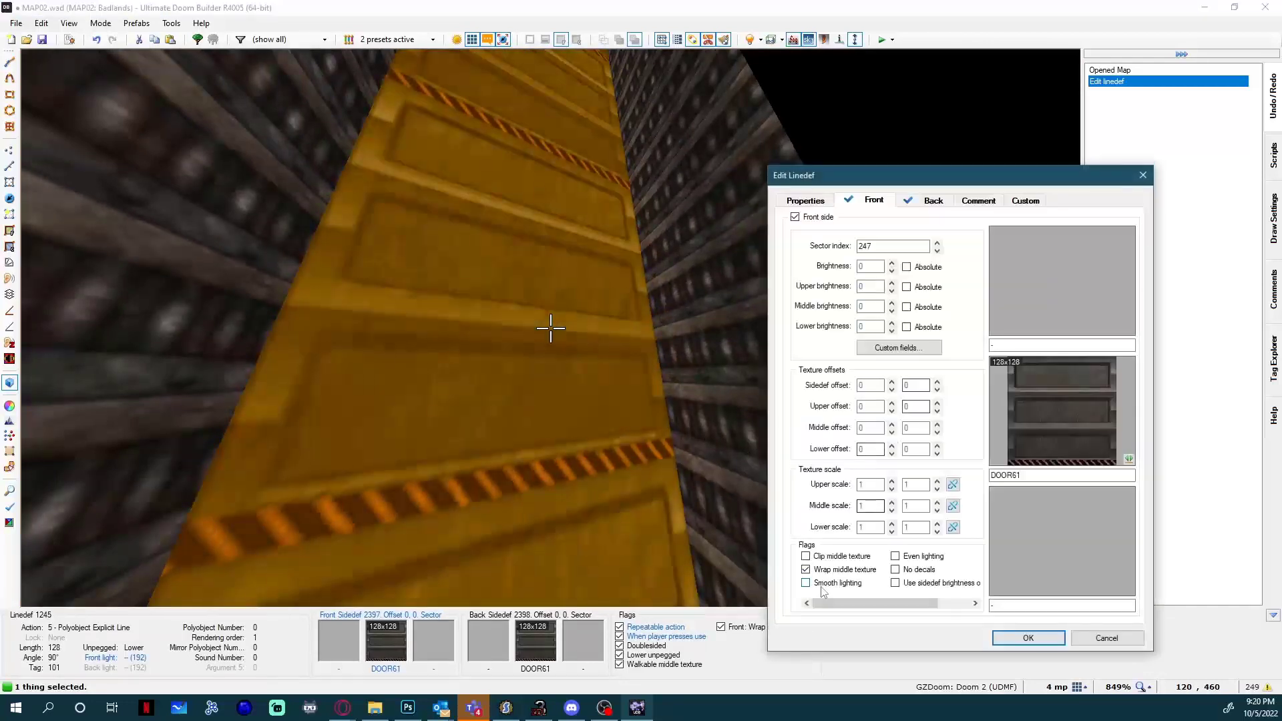
click(828, 570)
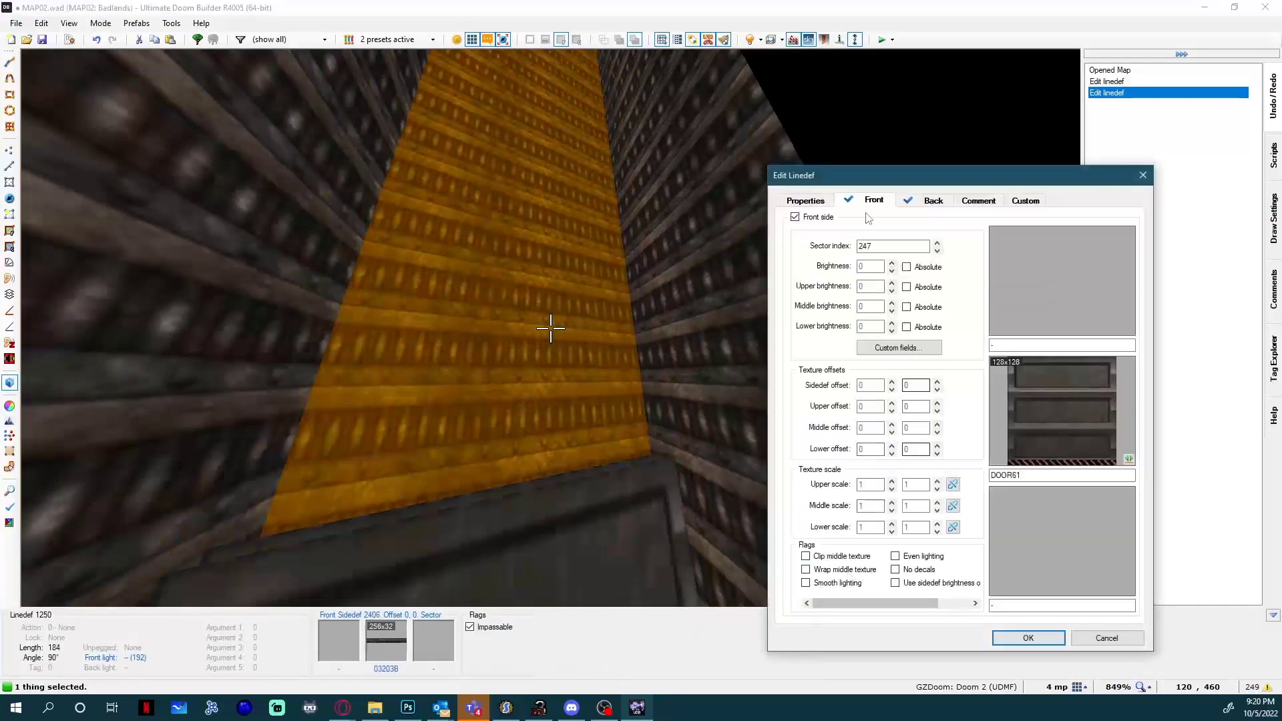
click(806, 200)
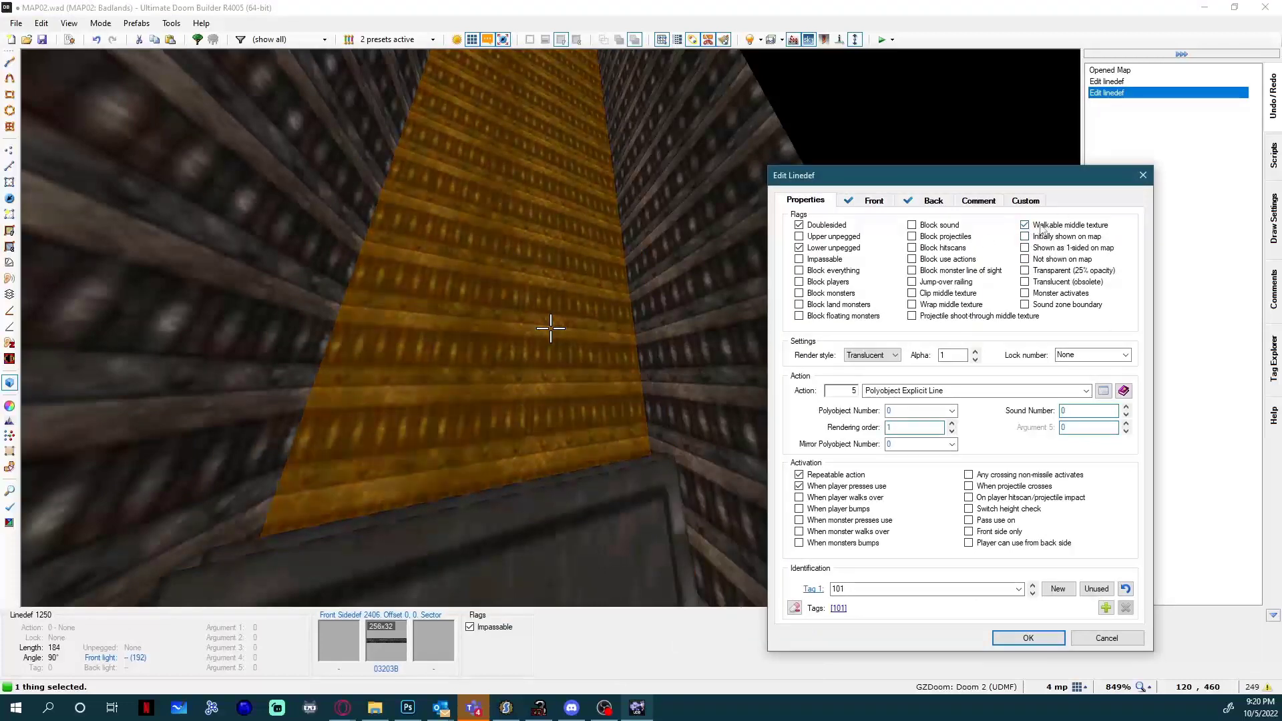
click(1028, 637)
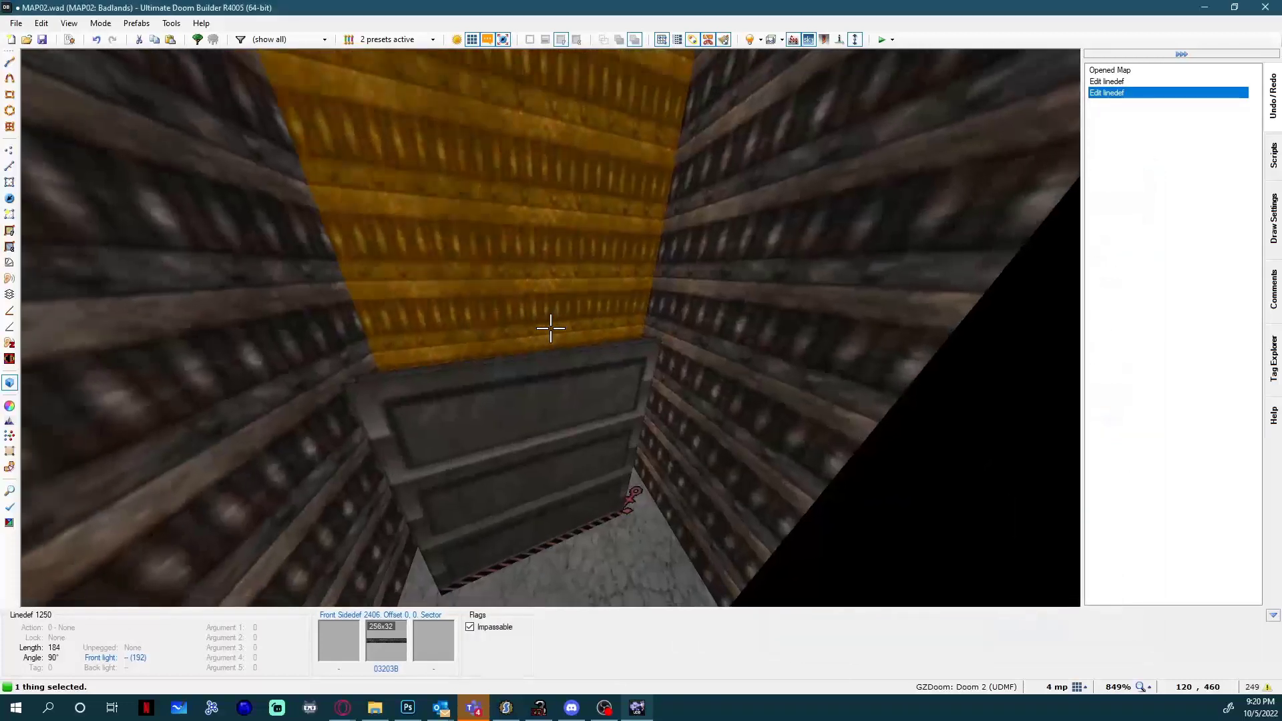
Clear the selection and examine the door polyobject's front face and anchor from close up and from the side.
key(c)
key(w)
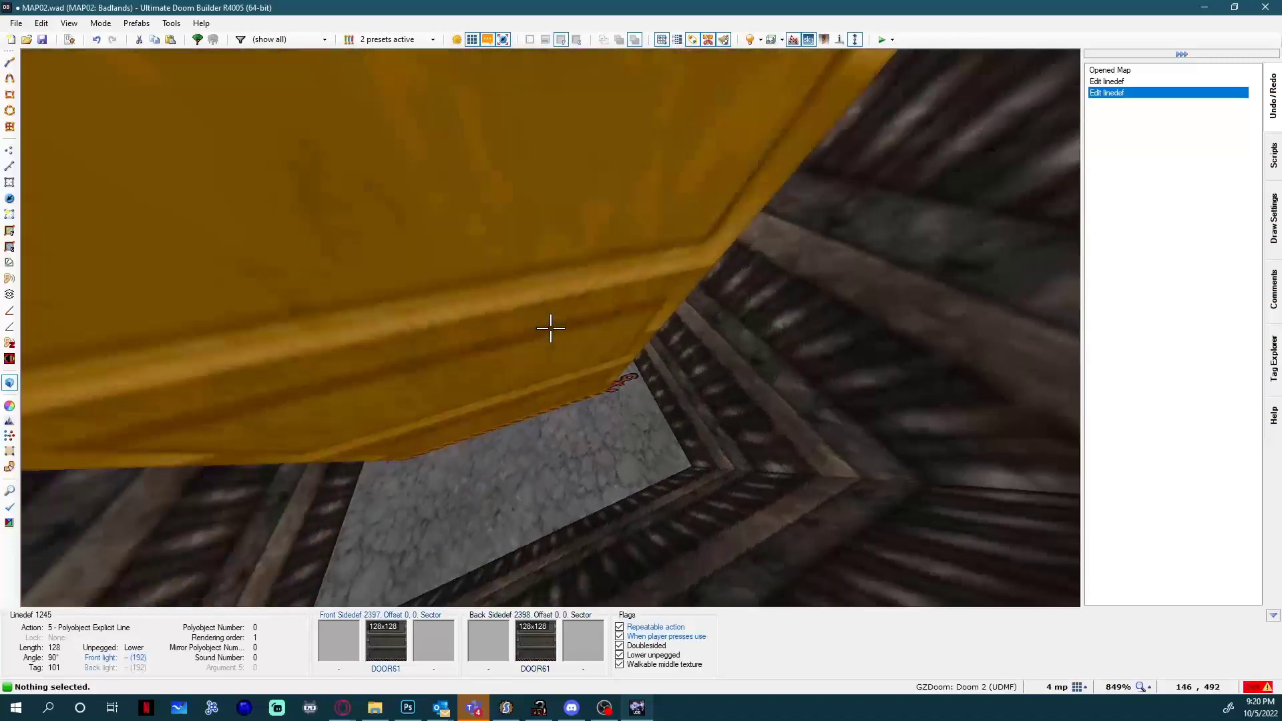
key(s)
key(d)
key(s)
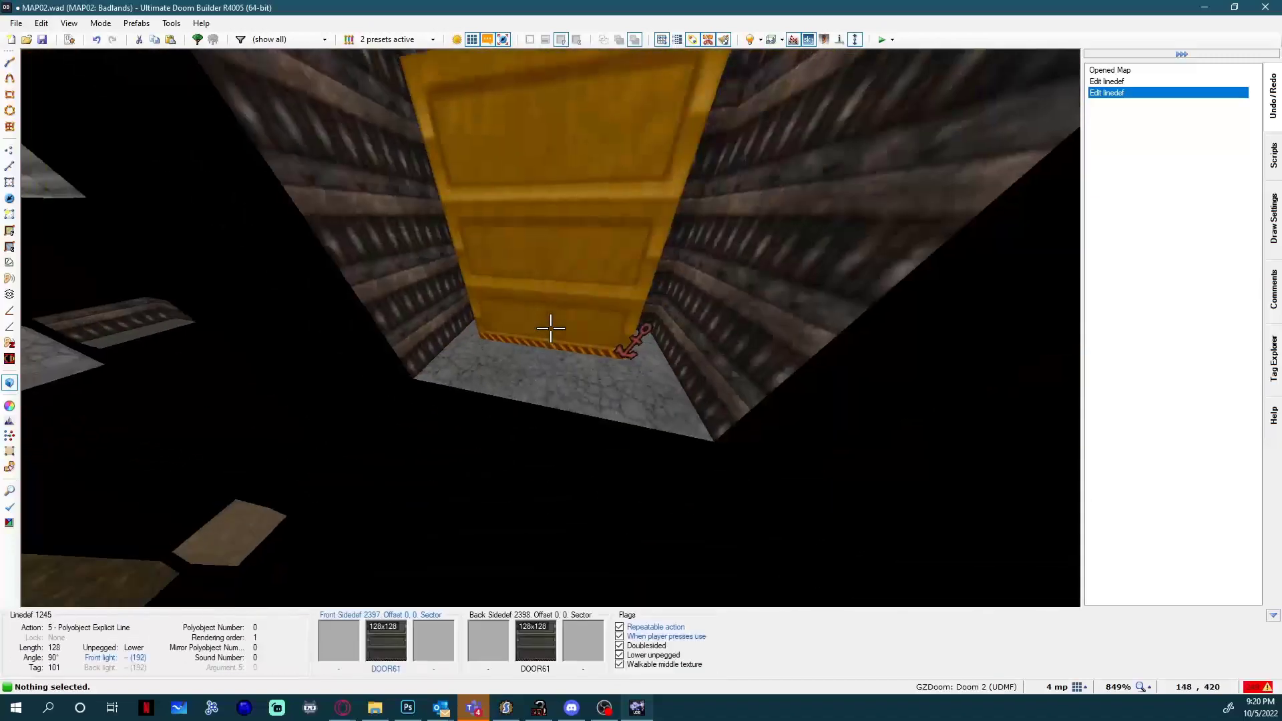
key(d)
key(a)
key(d)
key(a)
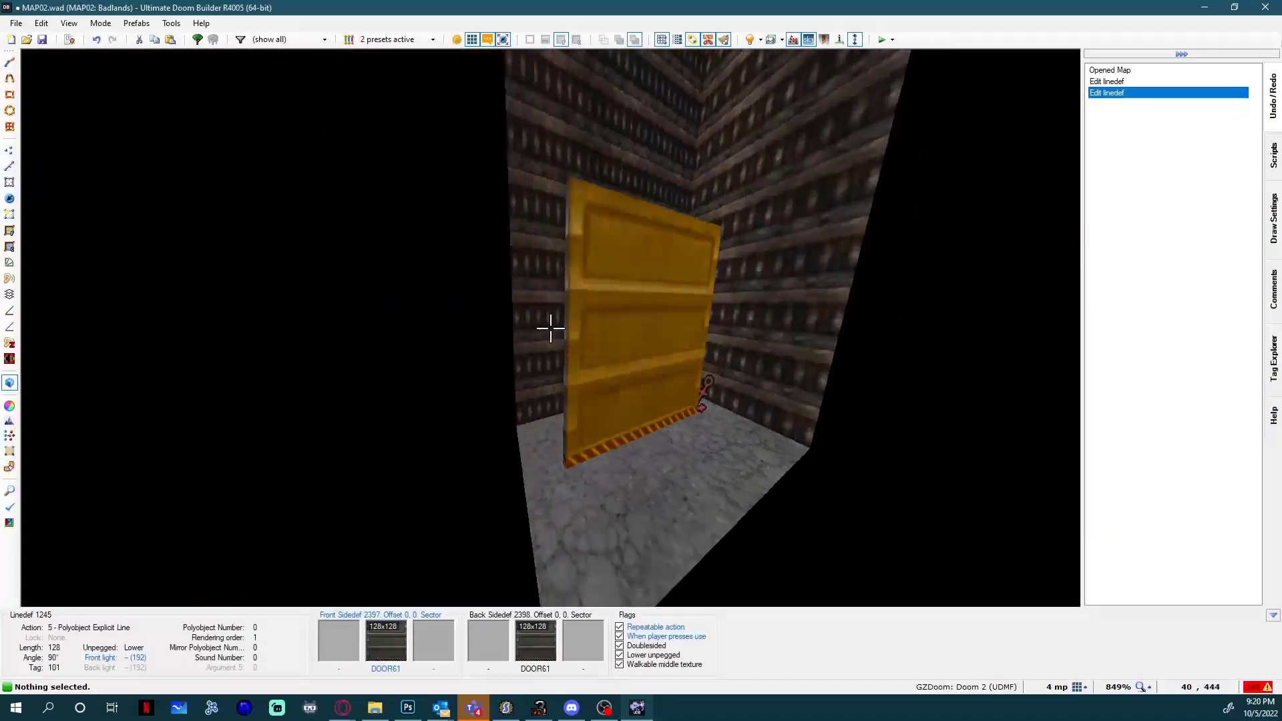
Fly around to the door polyobject's opposite face and narrow end to examine its thickness.
key(d)
key(w)
key(s)
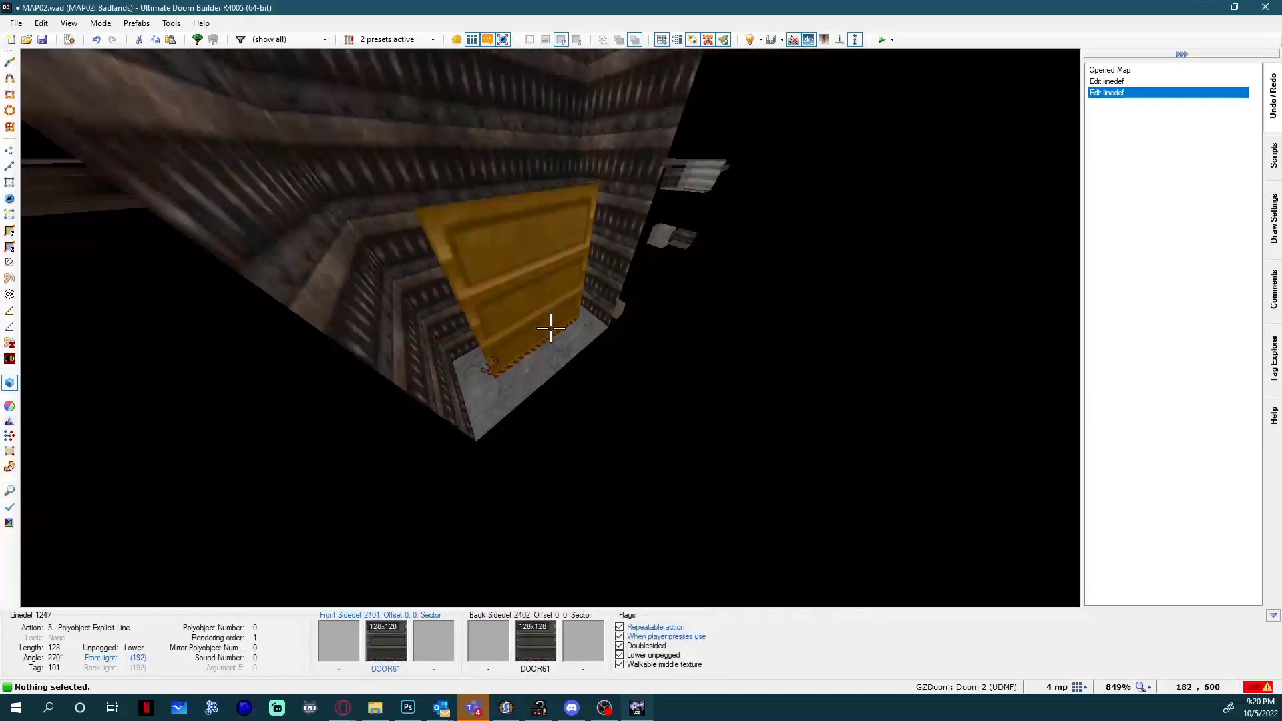
key(w)
key(s)
key(a)
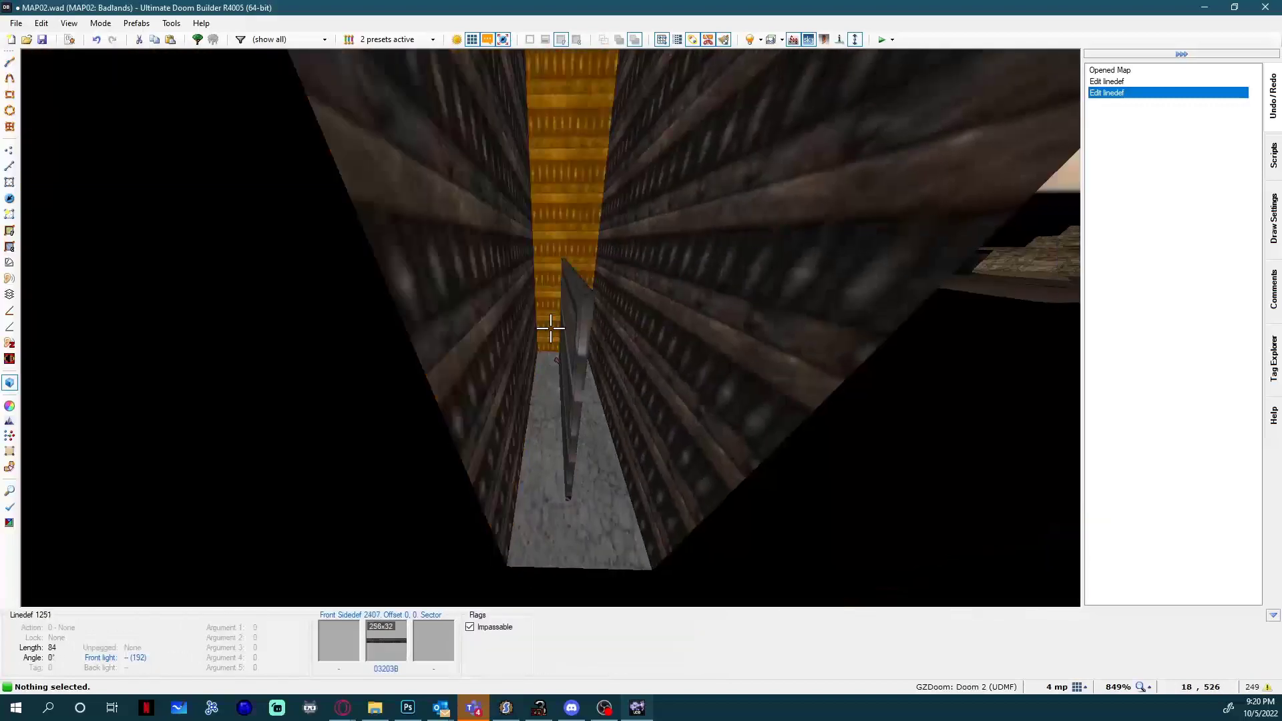
key(w)
key(s)
key(d)
Draw a rectangular room about 508 by 456 units in the empty space below the existing map.
key(q)
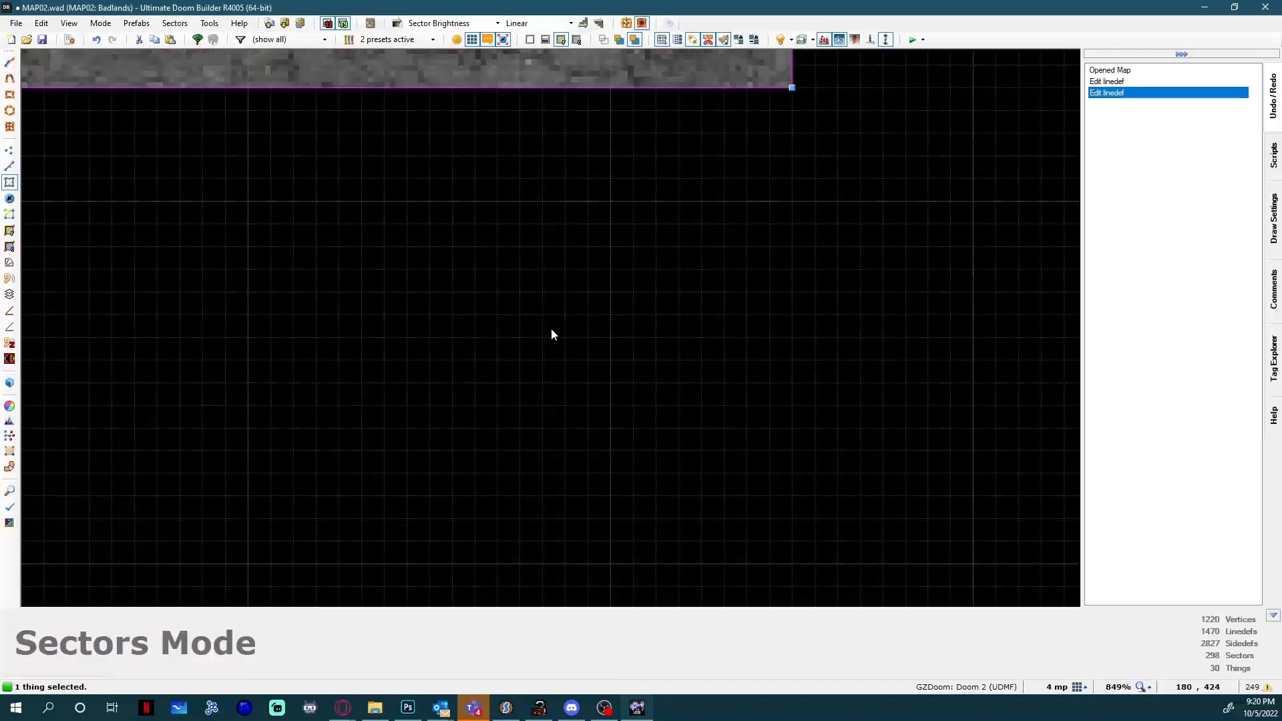
scroll(570, 354, down, 5)
key(Down)
key(Down)
key(Down)
key(Down)
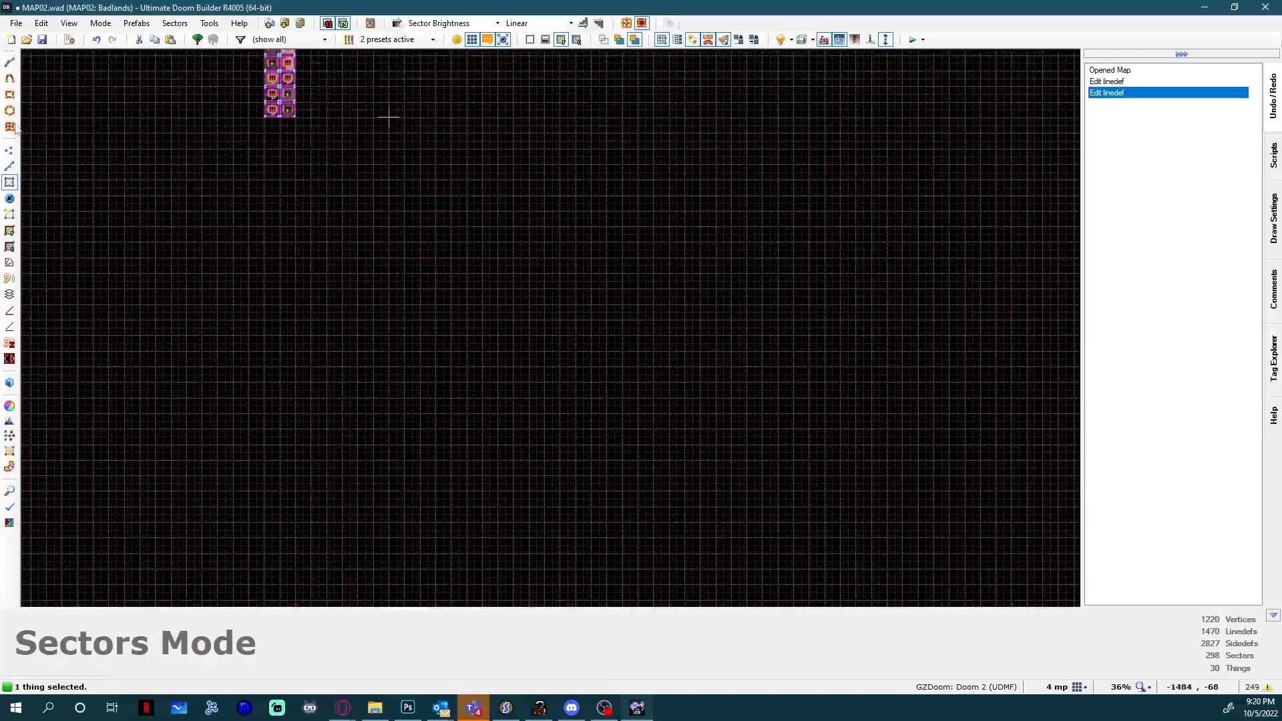
scroll(352, 165, up, 7)
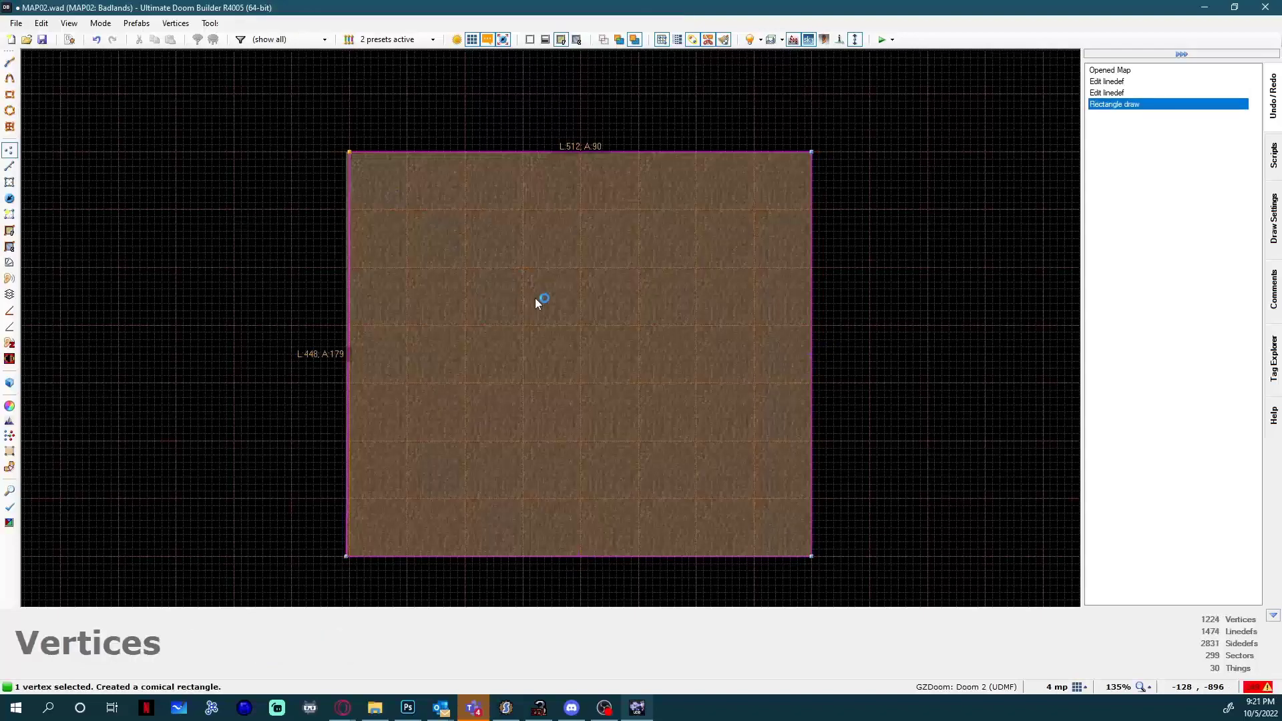
Insert a Player 1 start thing in the middle of the new rectangular room.
key(t)
right_click(584, 328)
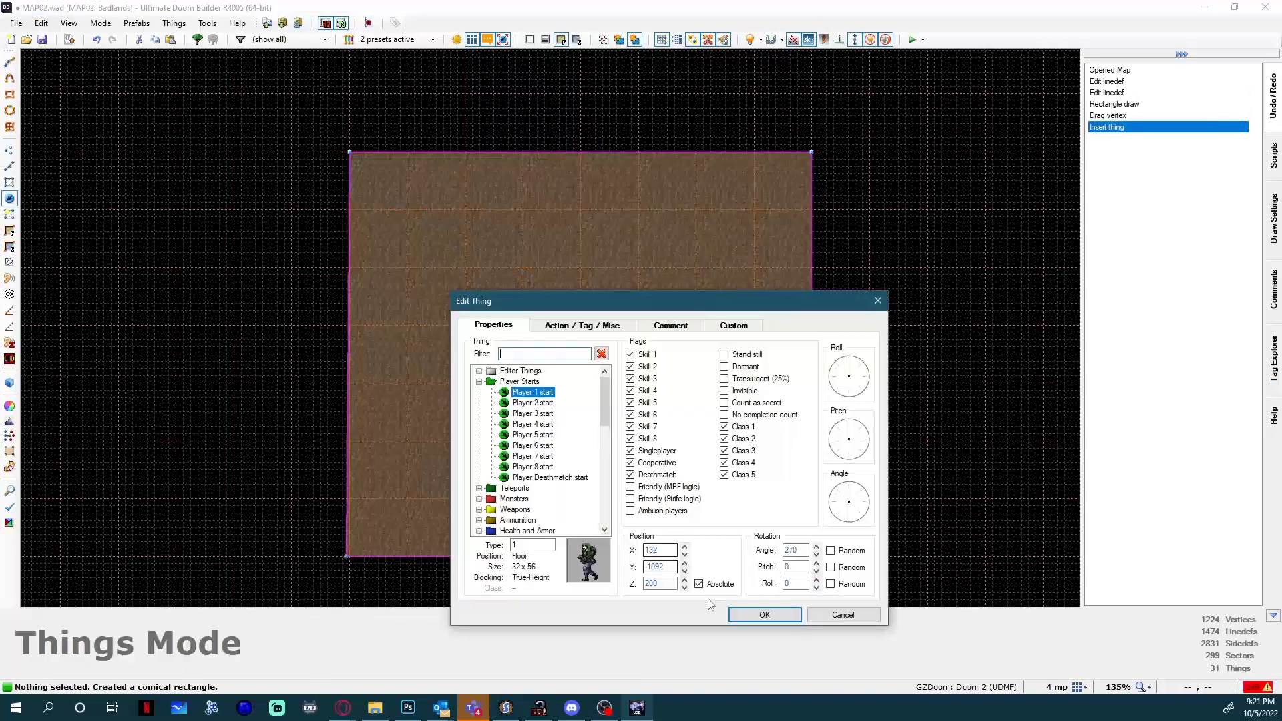
click(765, 615)
Lower the new room's ceiling to 272 and apply the 0SOILA04 flat to it.
key(w)
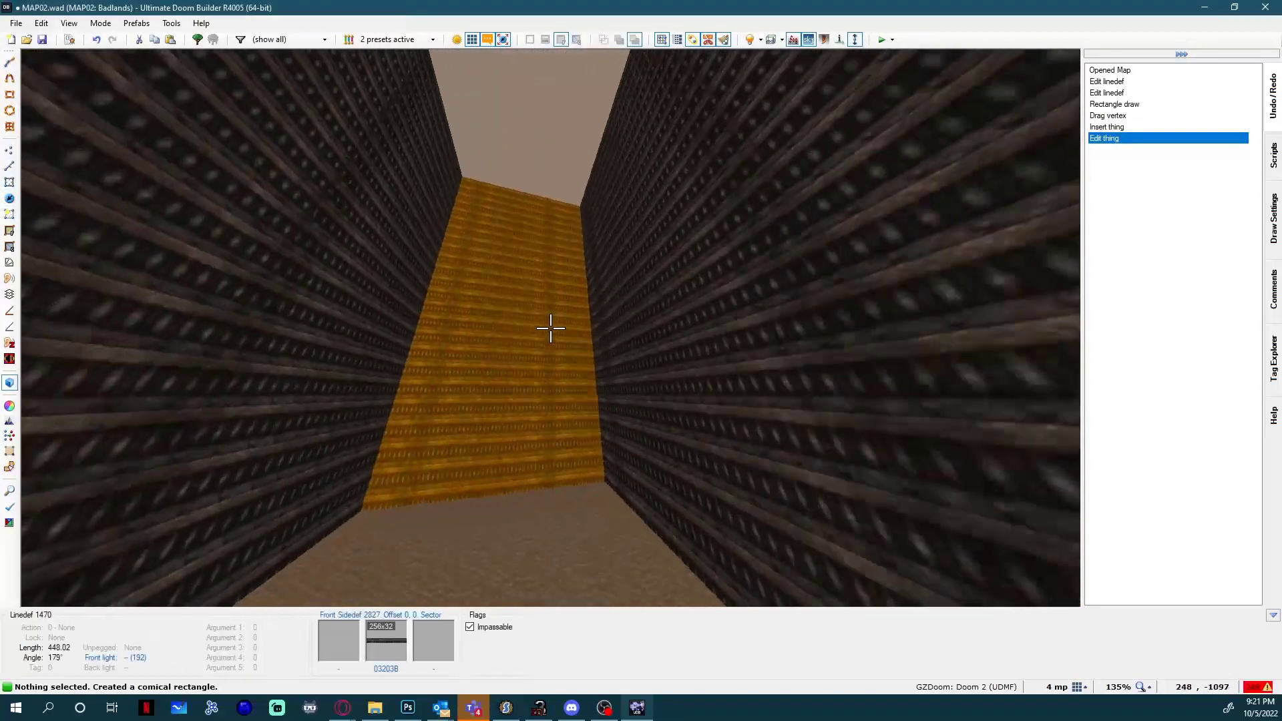
click(551, 328)
scroll(551, 328, down, 20)
key(d)
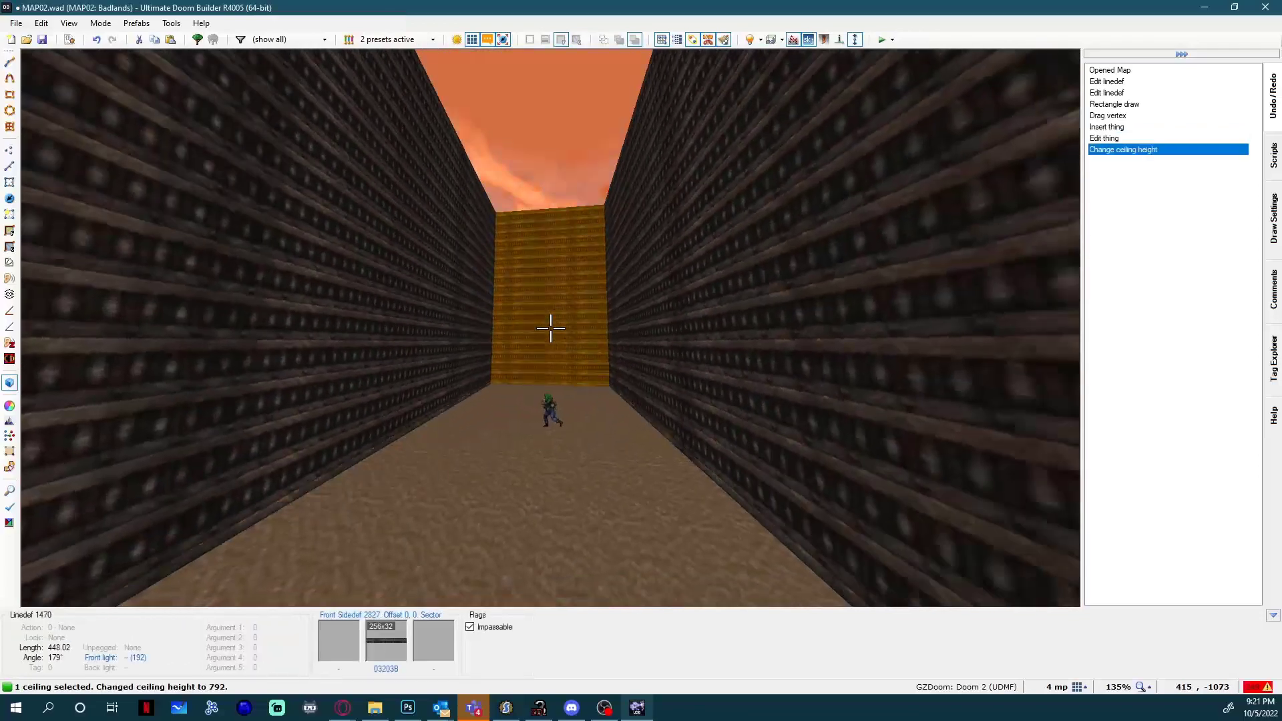
scroll(550, 329, down, 20)
key(e)
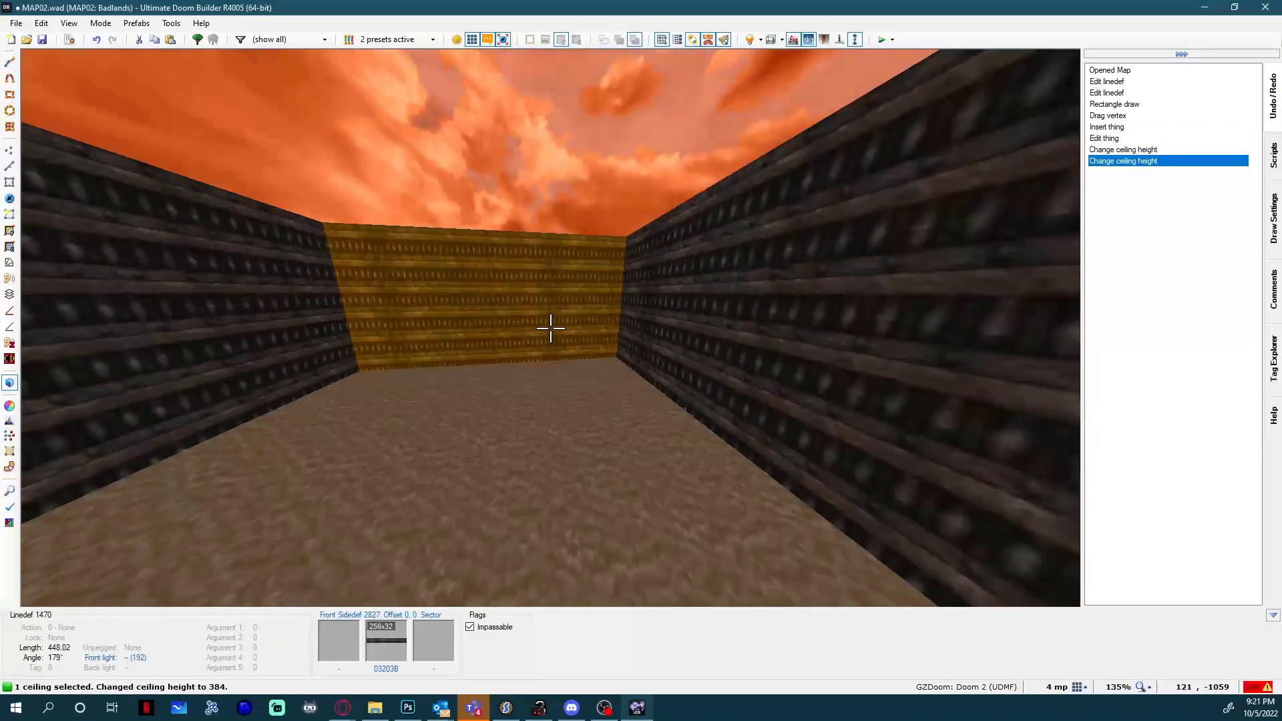
key(ctrl+v)
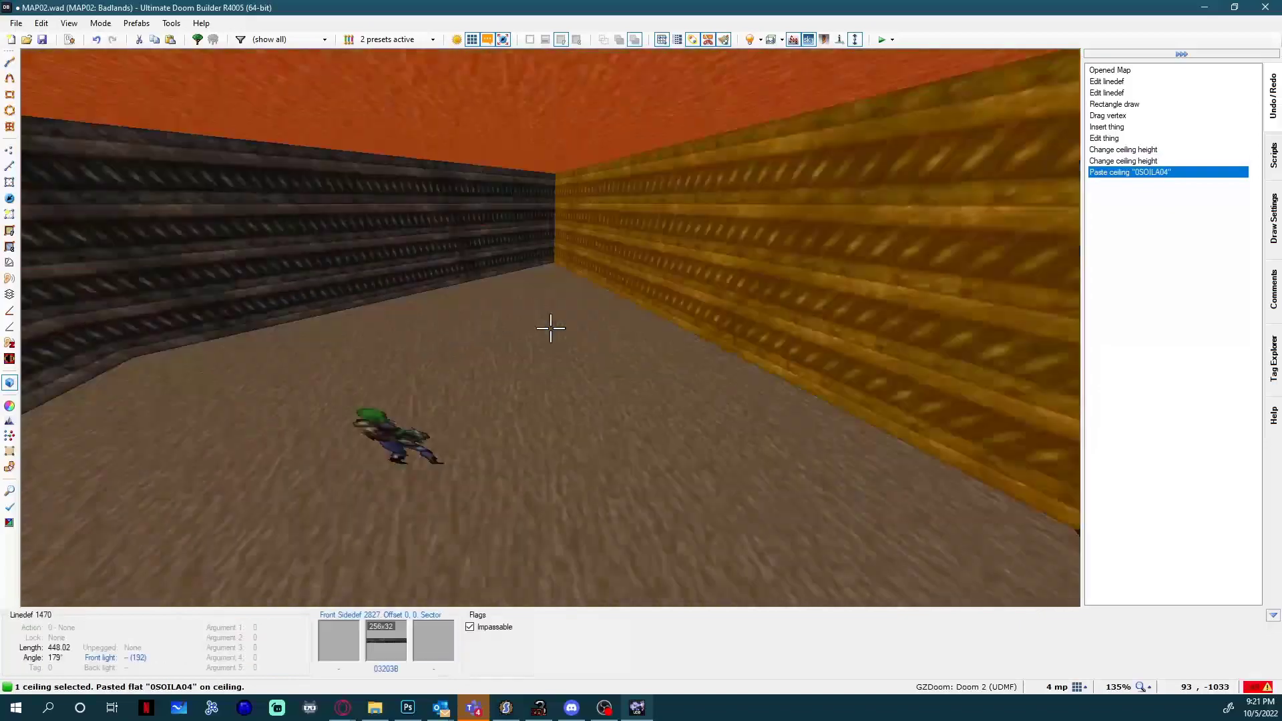
scroll(551, 328, down, 14)
key(e)
key(c)
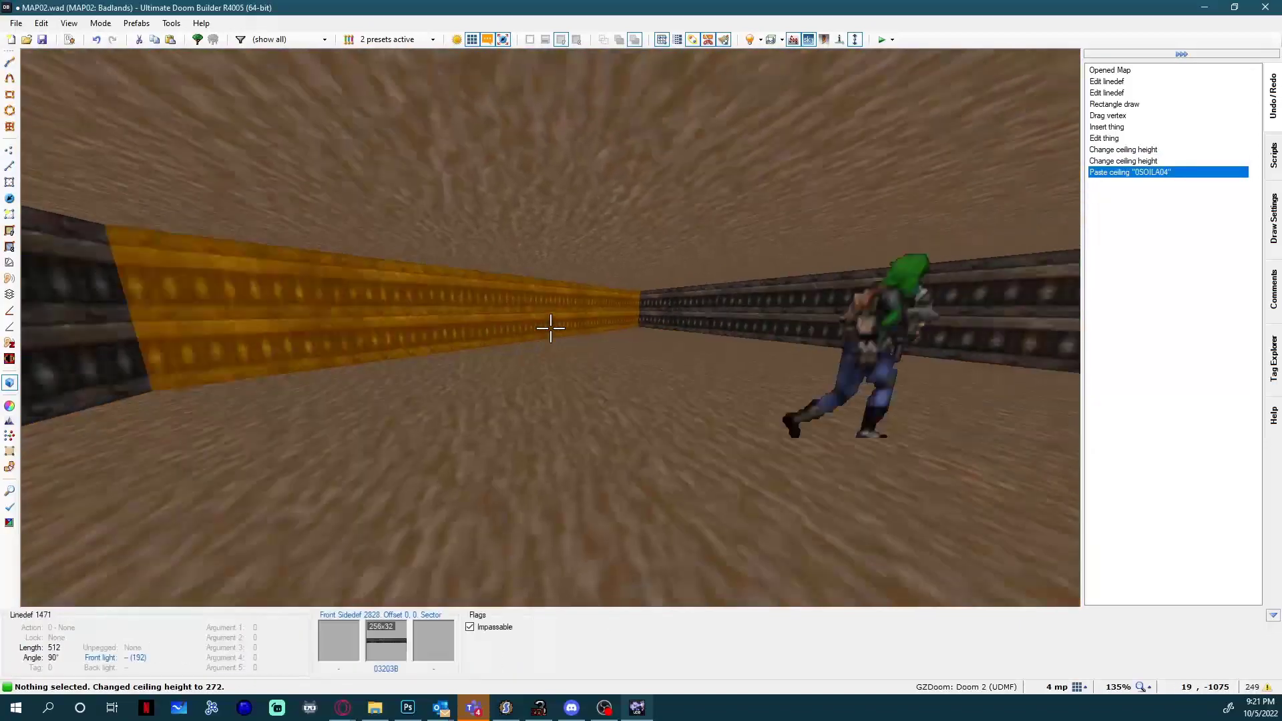
key(w)
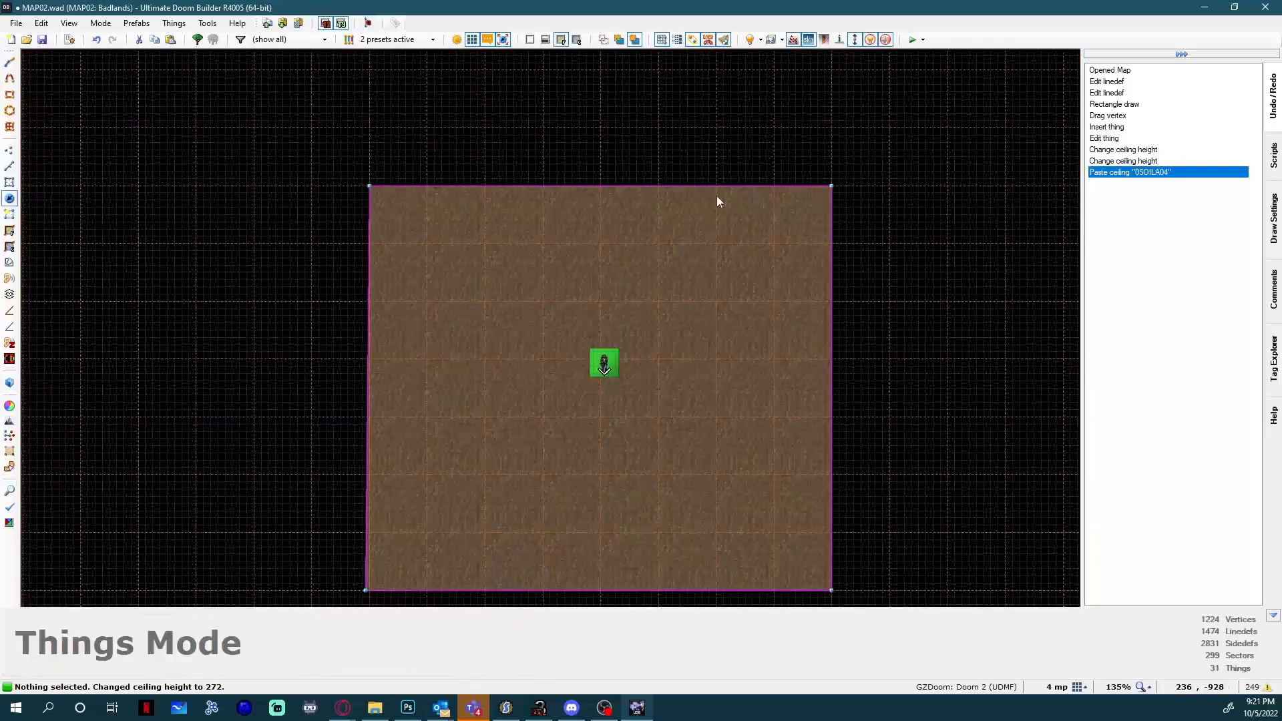
Draw a thin 64 by 4 rectangular sector inside the room, just south of the player start.
click(13, 97)
scroll(664, 436, up, 10)
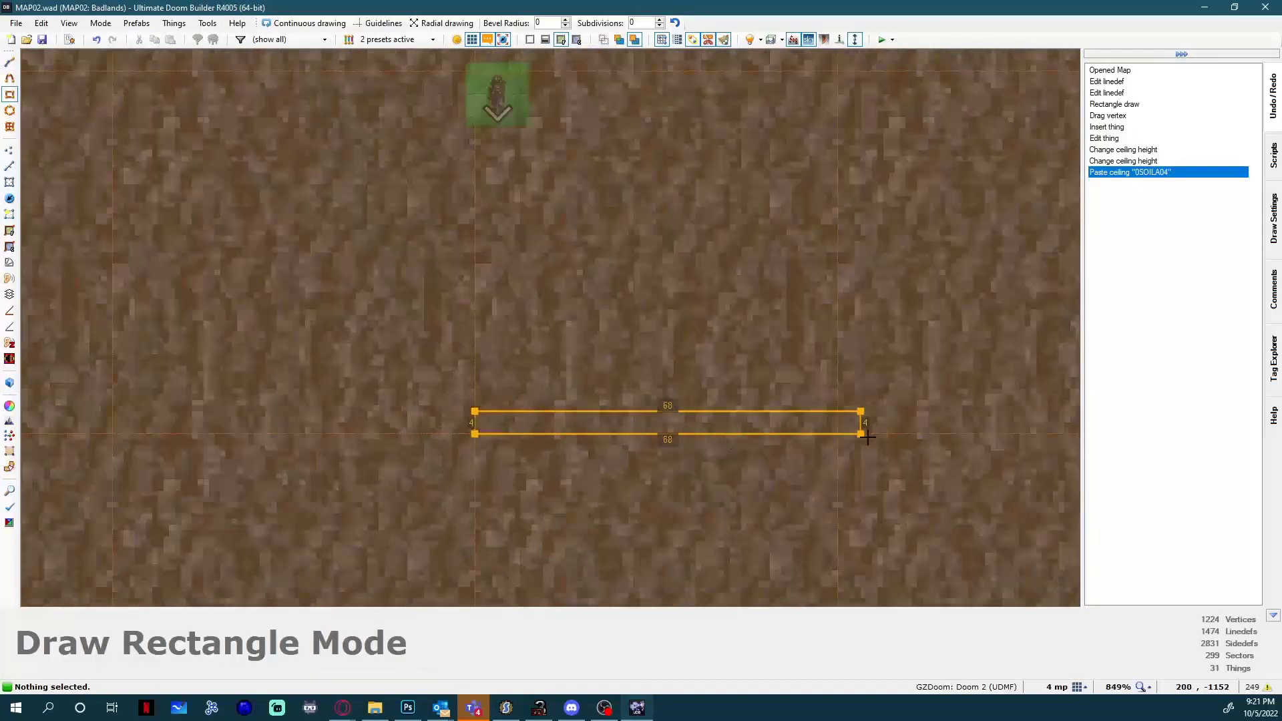
click(841, 434)
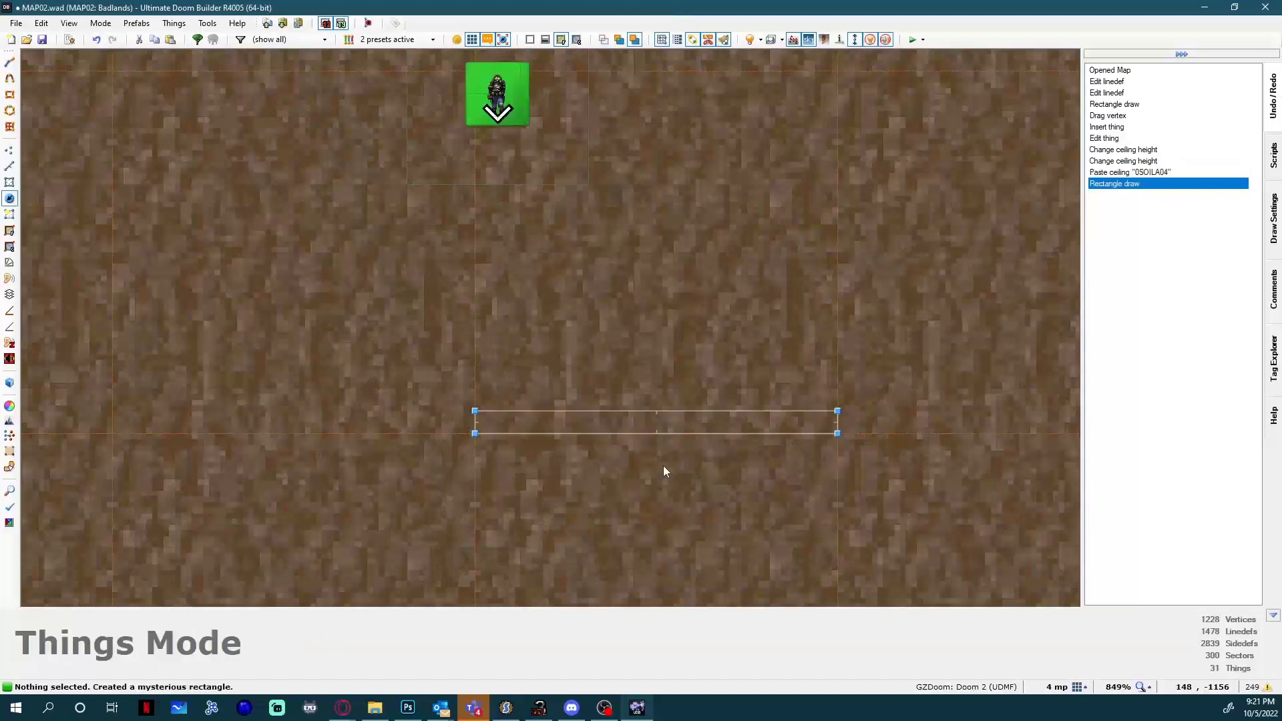
In 3D, raise the floor to 256 and restore it to 200, and lower the ceiling to 224 and restore it to 272.
key(w)
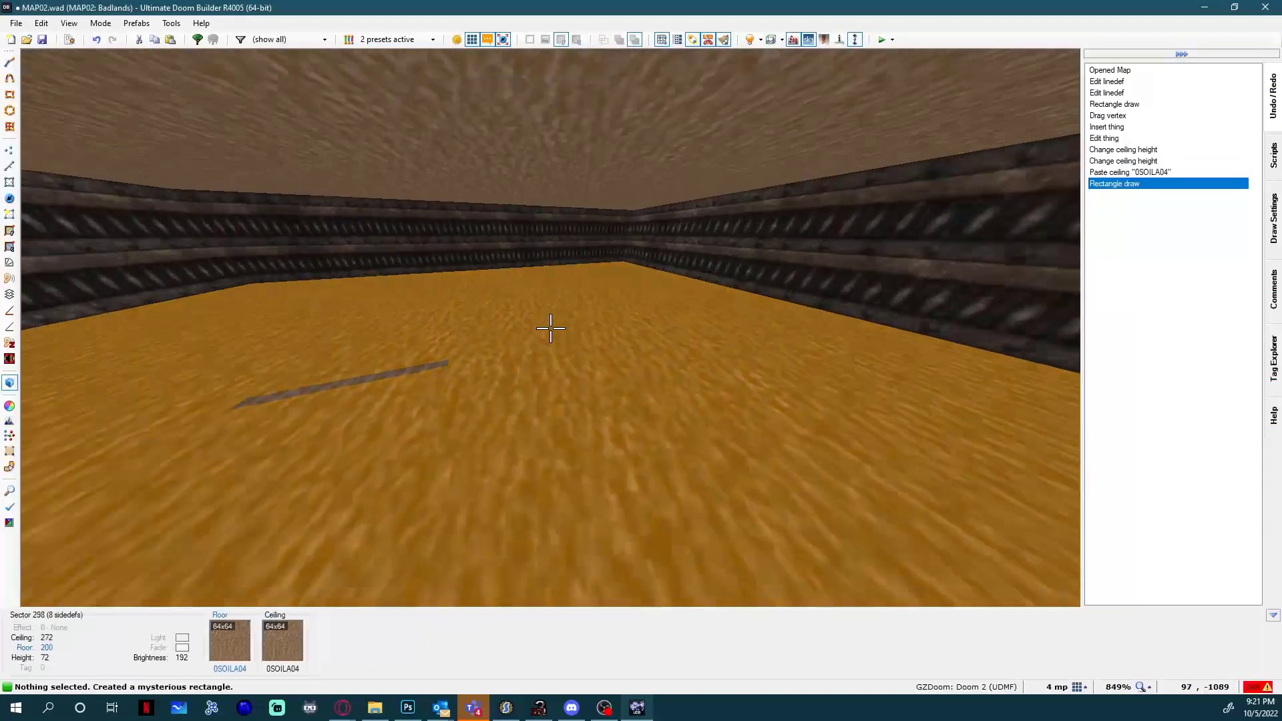
click(551, 329)
scroll(550, 329, up, 7)
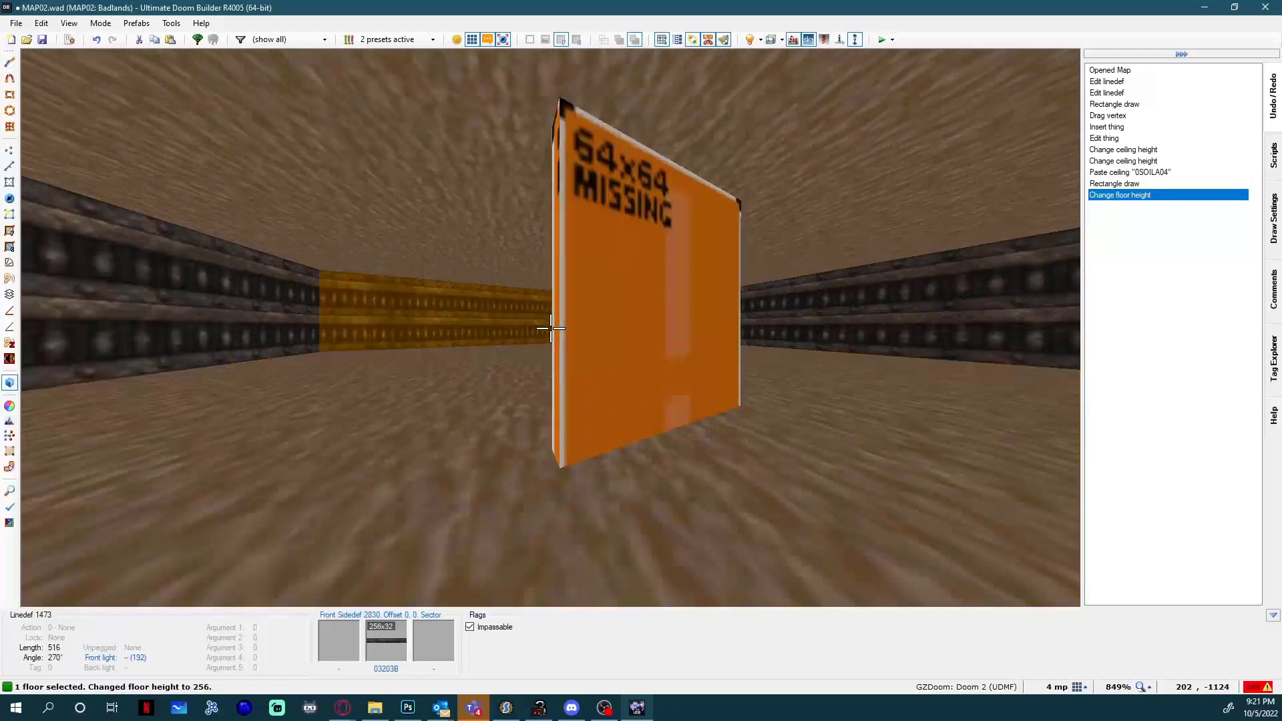
scroll(551, 329, down, 7)
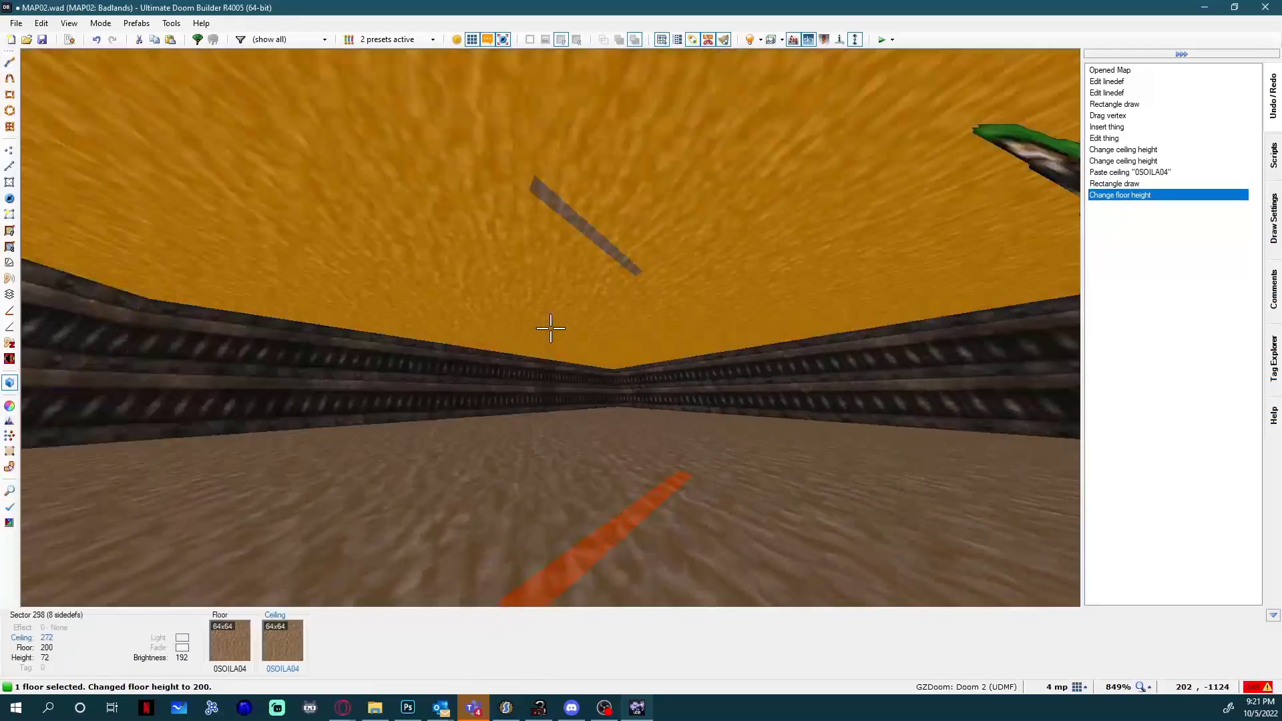
click(551, 328)
scroll(551, 328, down, 6)
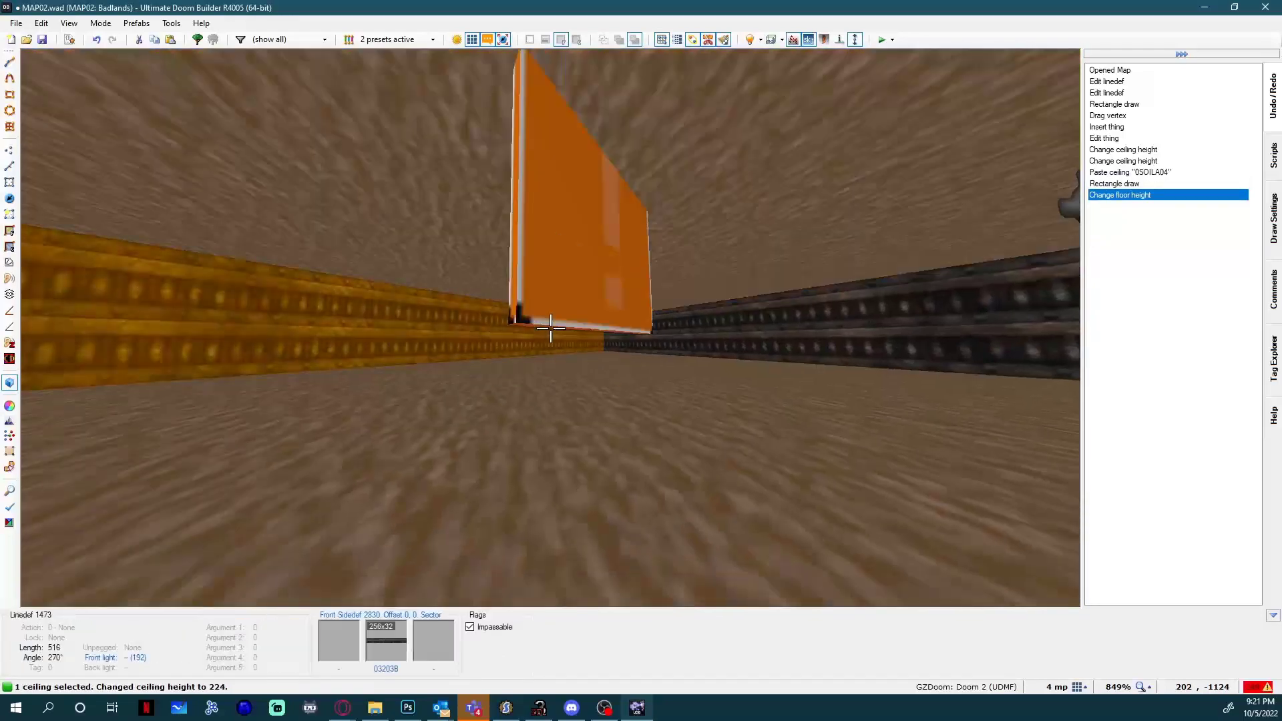
scroll(551, 328, up, 6)
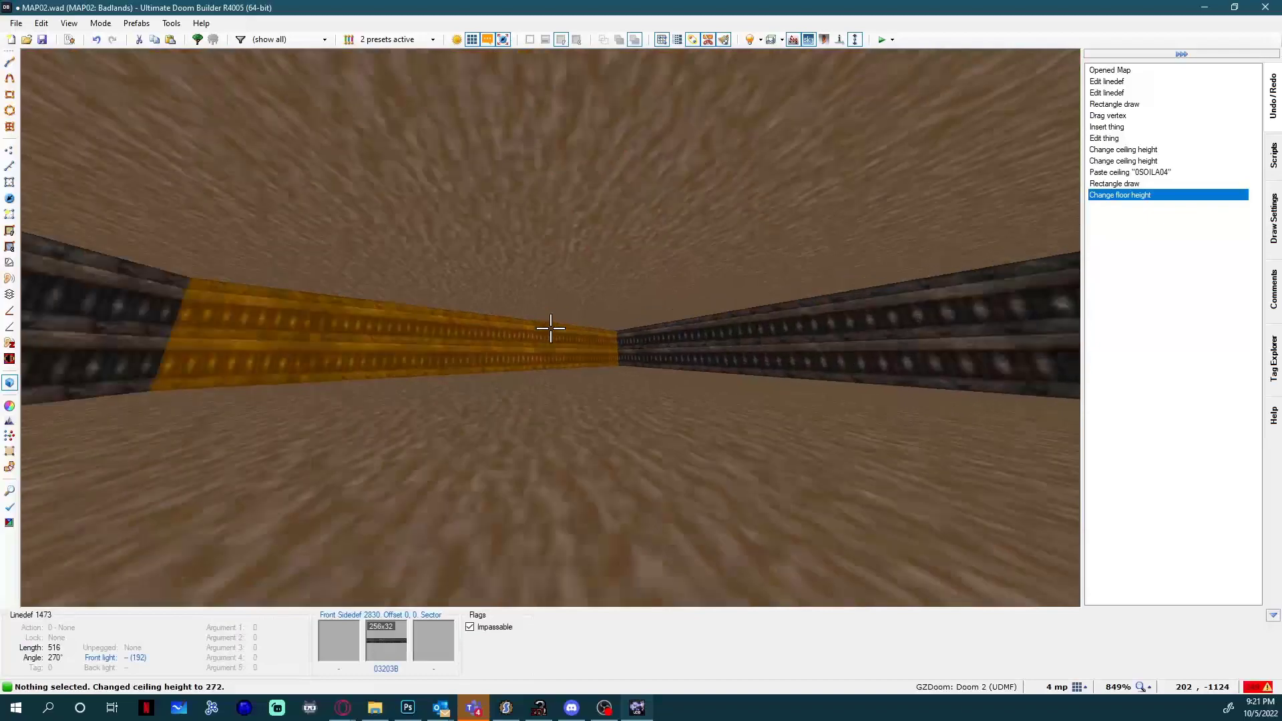
key(q)
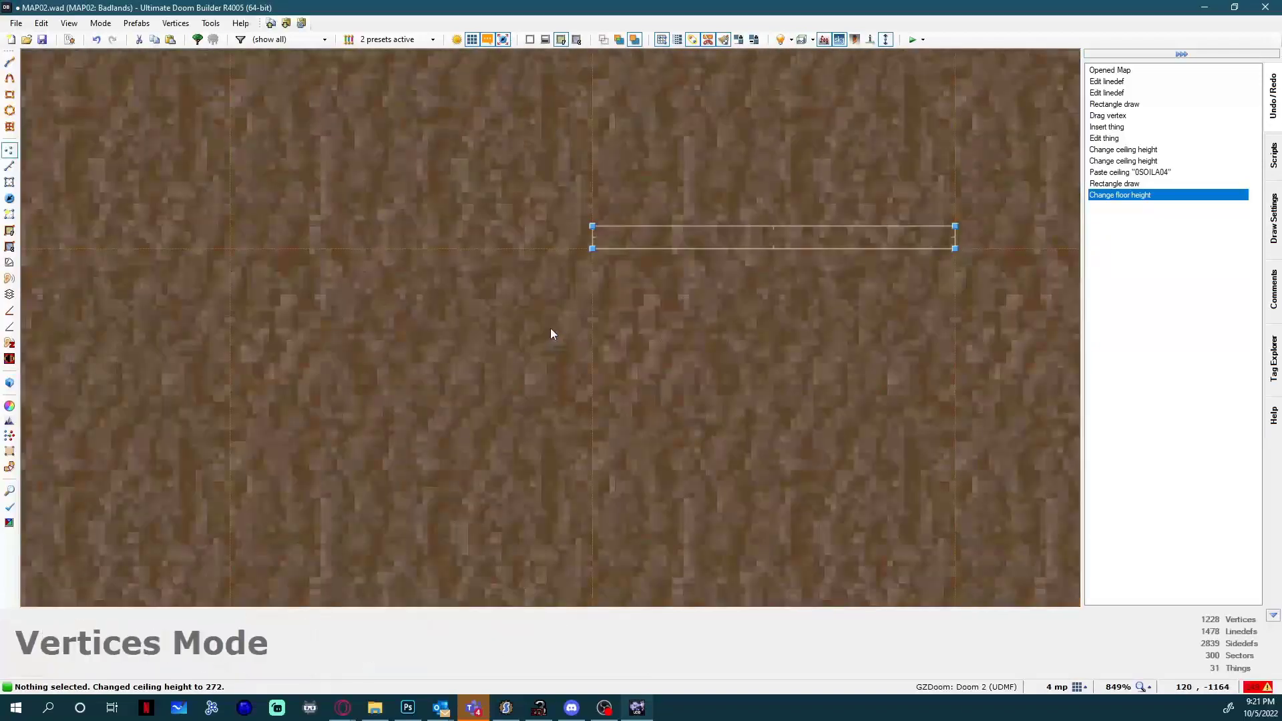
Draw a separate 192 by 192 square sector in the empty space to the east of the large room.
scroll(551, 327, down, 5)
scroll(613, 298, up, 5)
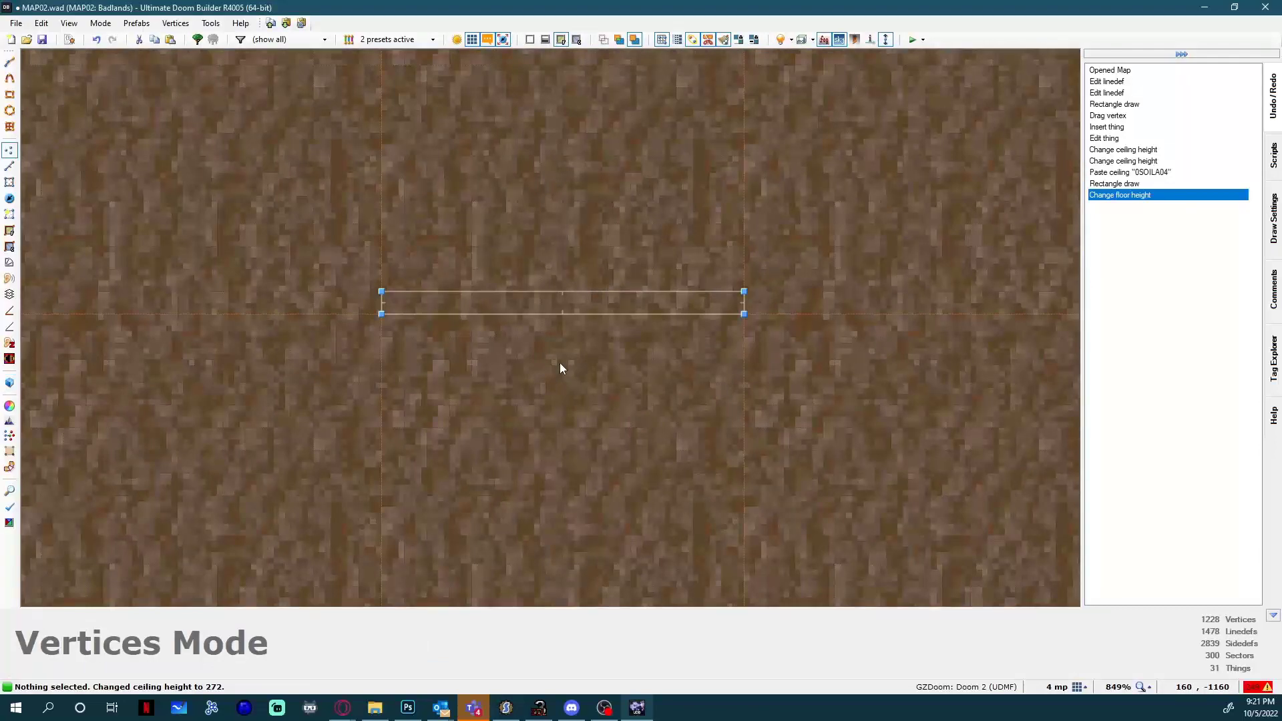
scroll(559, 368, down, 5)
scroll(479, 356, down, 3)
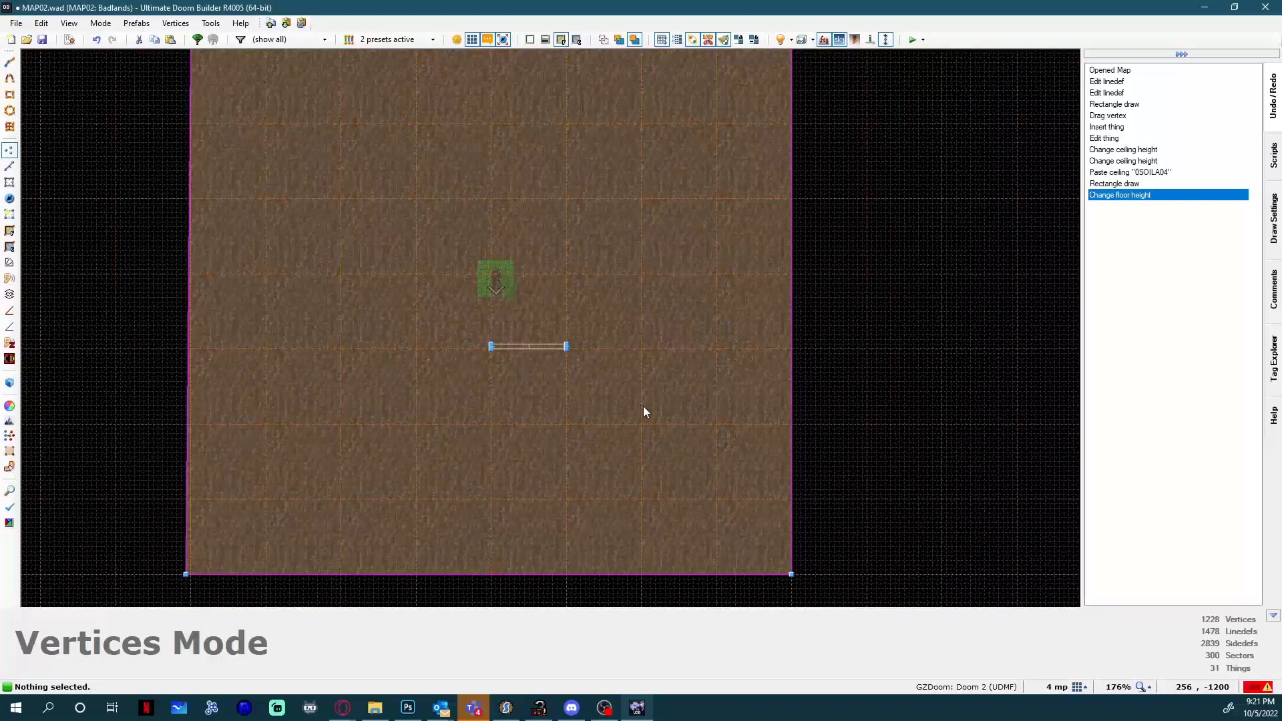
middle_drag(643, 406, 371, 225)
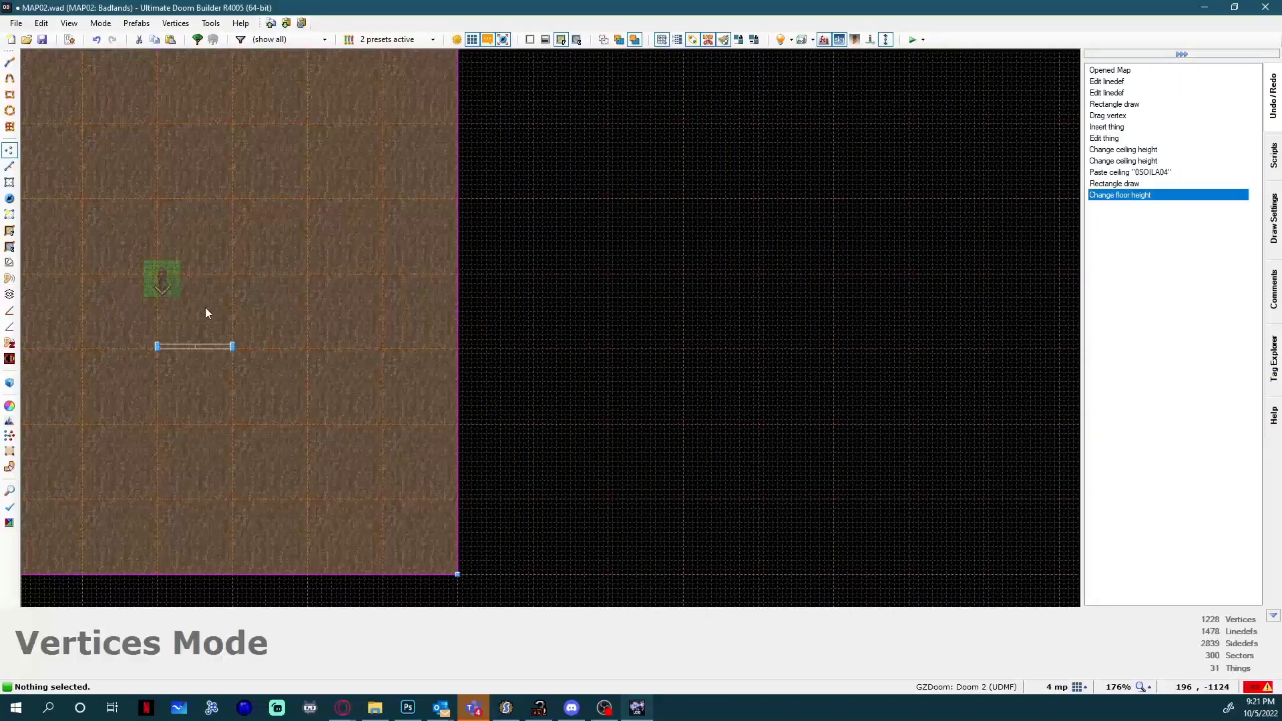
click(9, 95)
scroll(841, 309, up, 1)
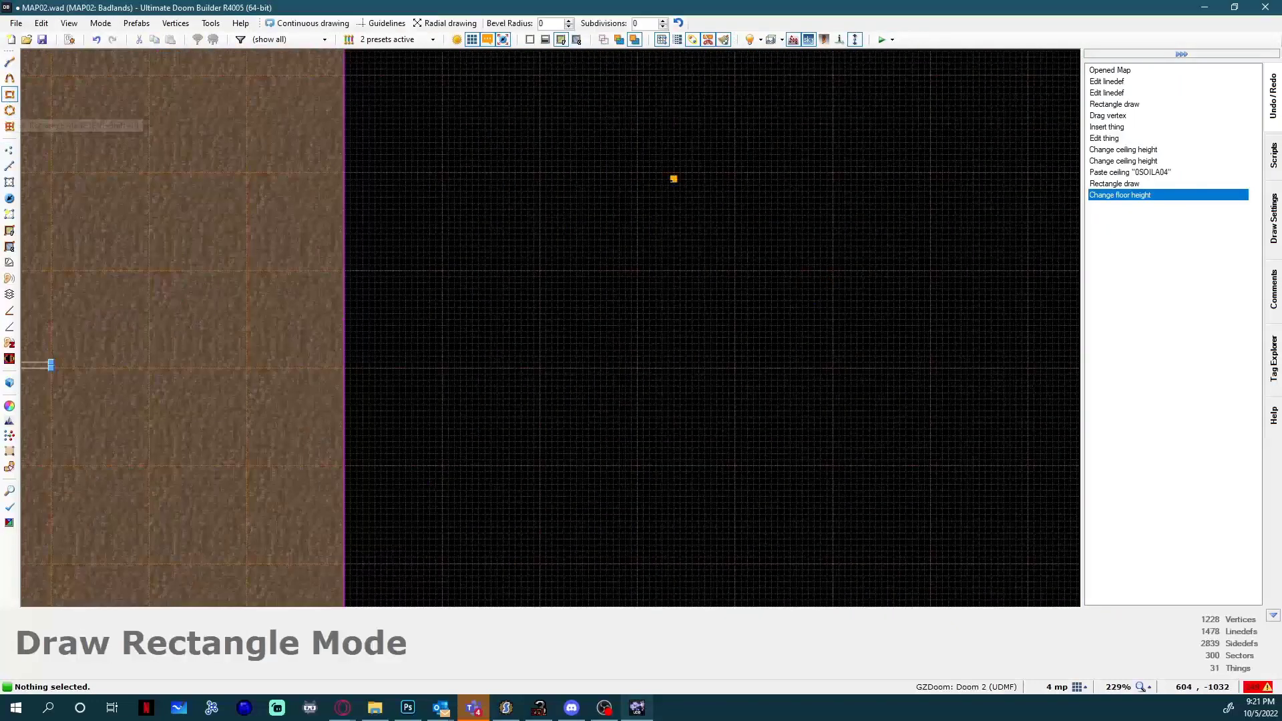
scroll(643, 173, up, 2)
click(635, 173)
scroll(875, 332, down, 2)
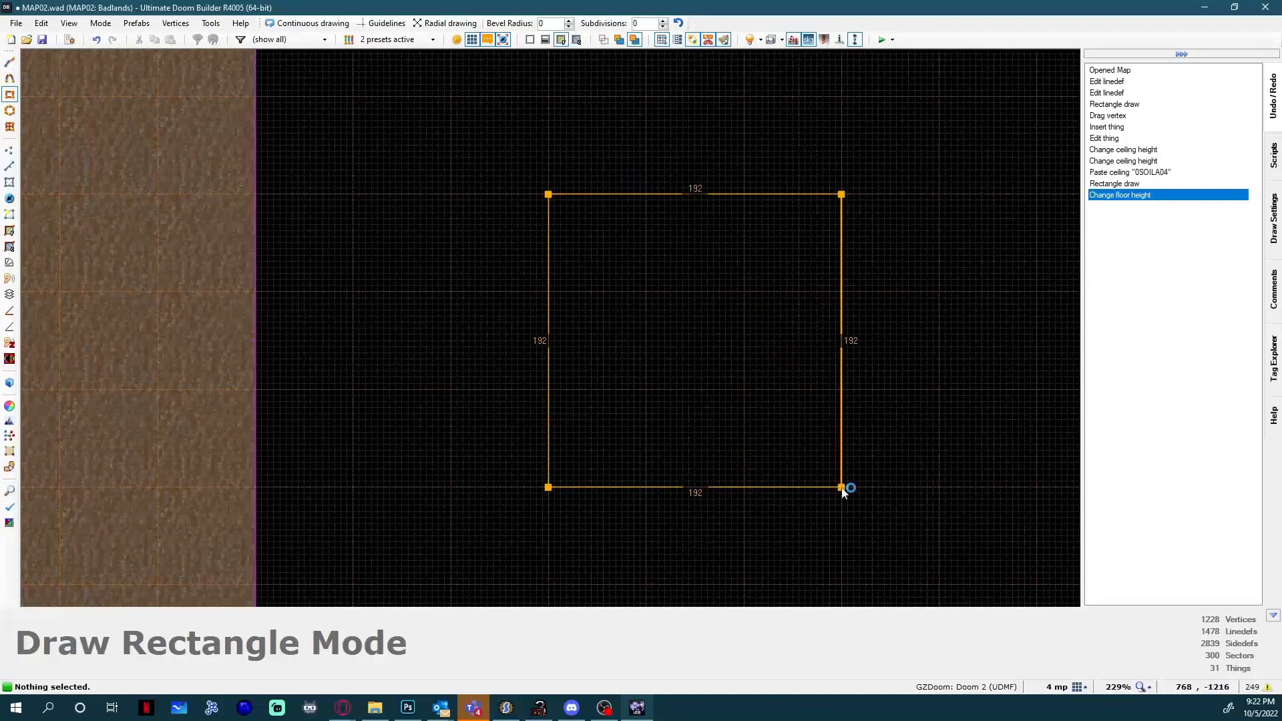
click(841, 488)
Examine the new square sector's walls and position beside the large room in 3D.
scroll(201, 370, up, 1)
scroll(528, 287, down, 4)
scroll(771, 294, up, 3)
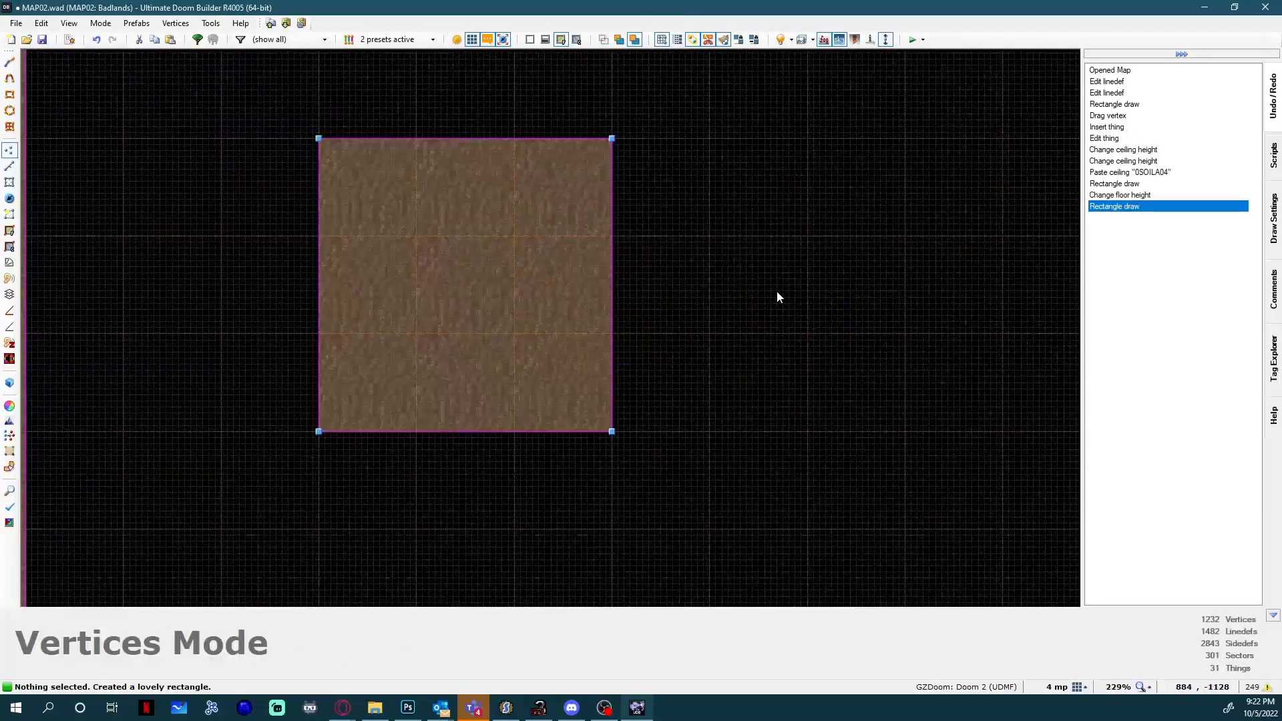
key(q)
key(s)
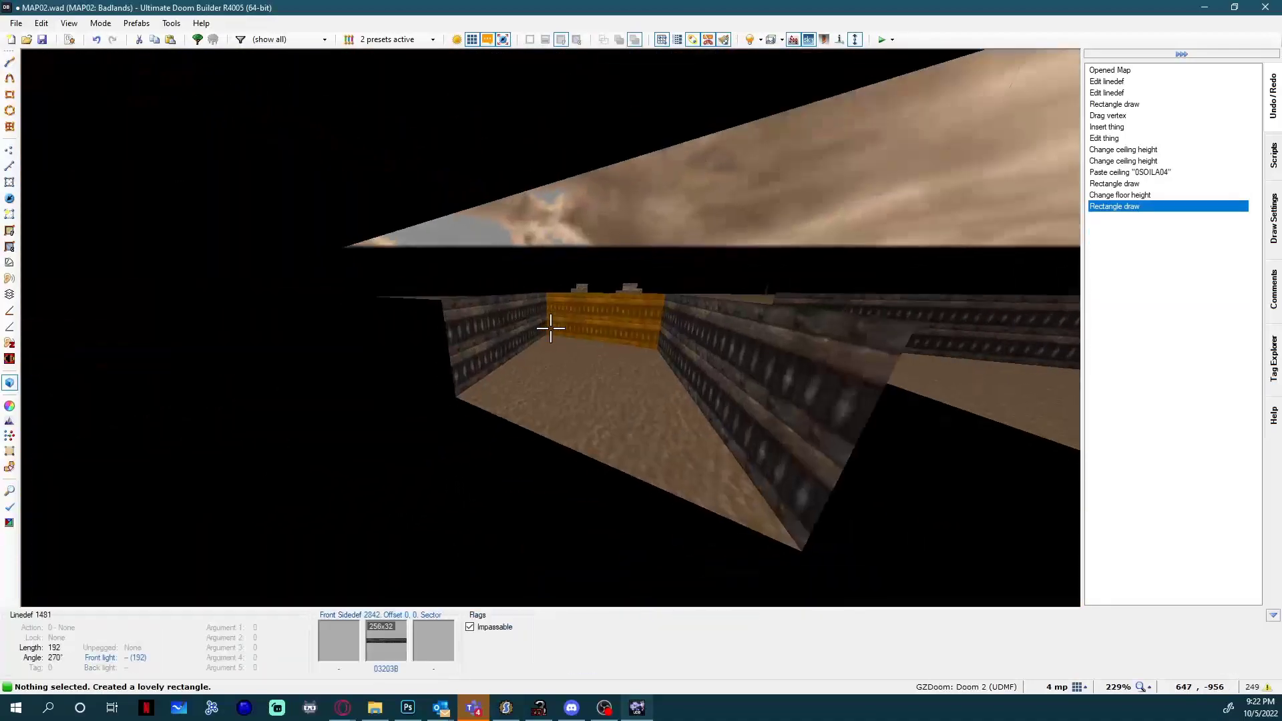
key(q)
Copy the thin 64 by 4 sector into the square sector and delete the copy's inner sector to leave a void.
scroll(551, 327, down, 2)
key(Left)
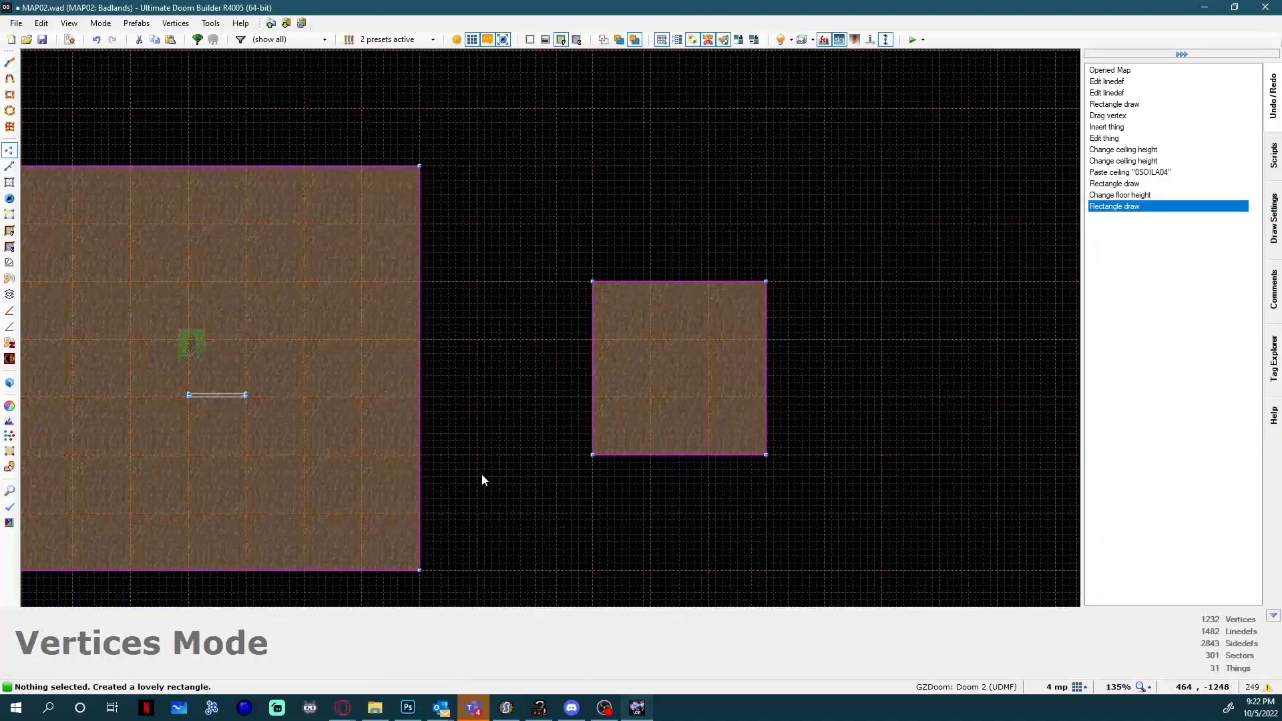
key(s)
click(695, 390)
key(ctrl+c)
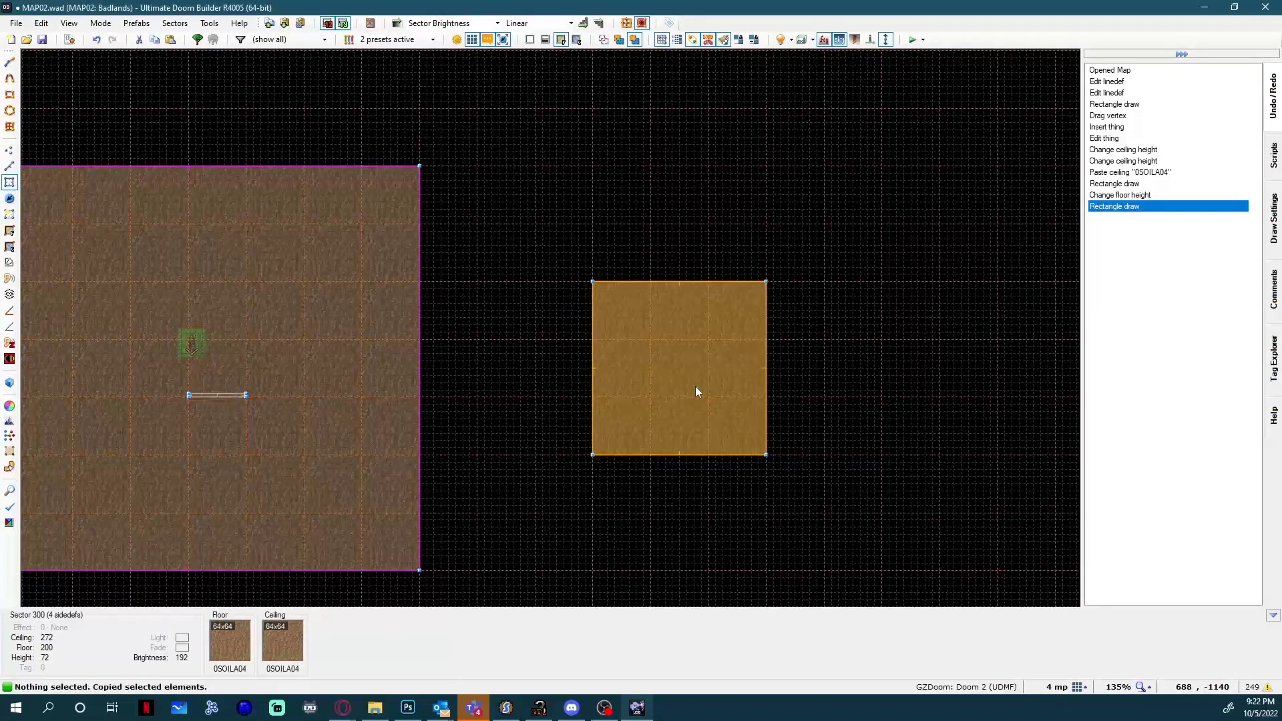
scroll(674, 314, up, 10)
key(ctrl+v)
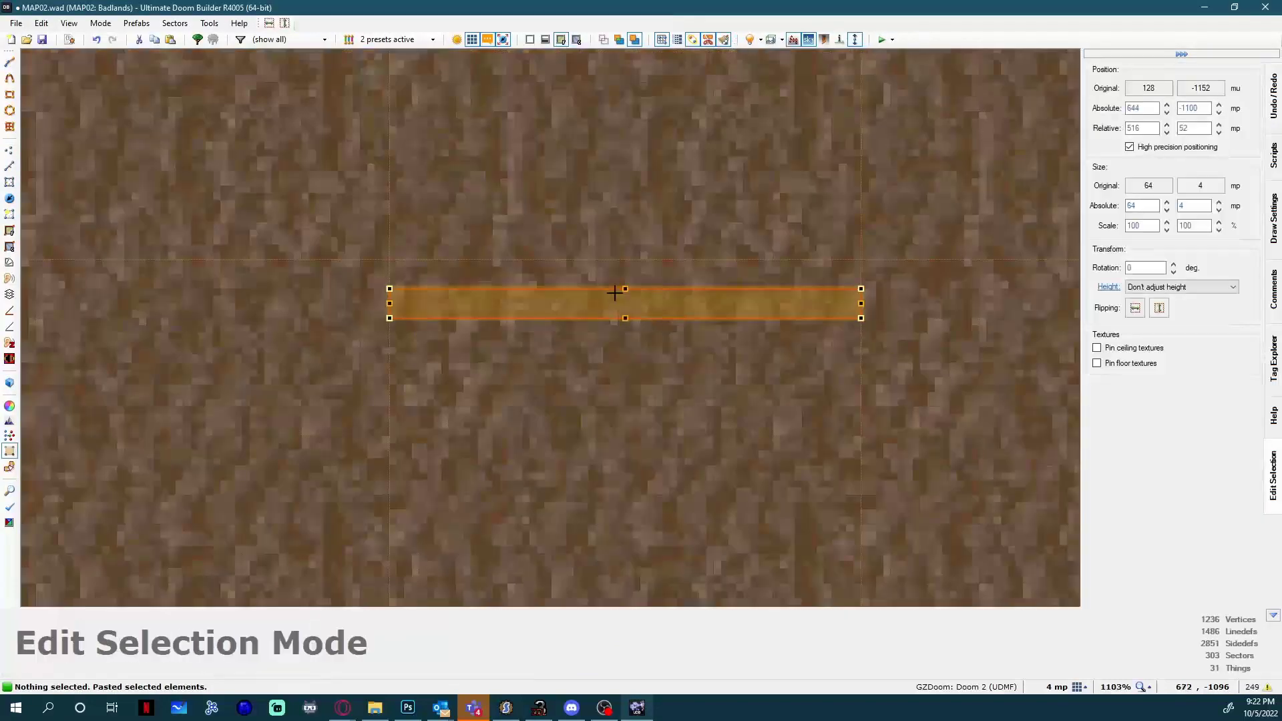
click(648, 172)
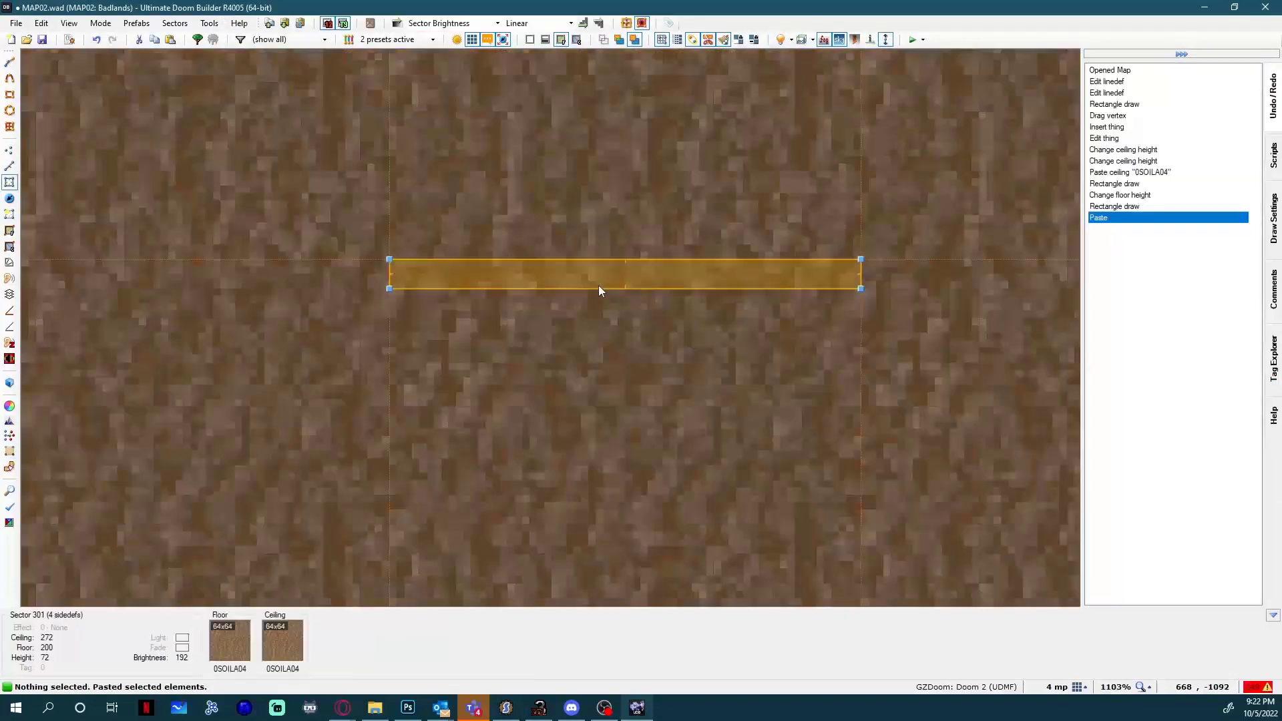
click(598, 285)
key(Delete)
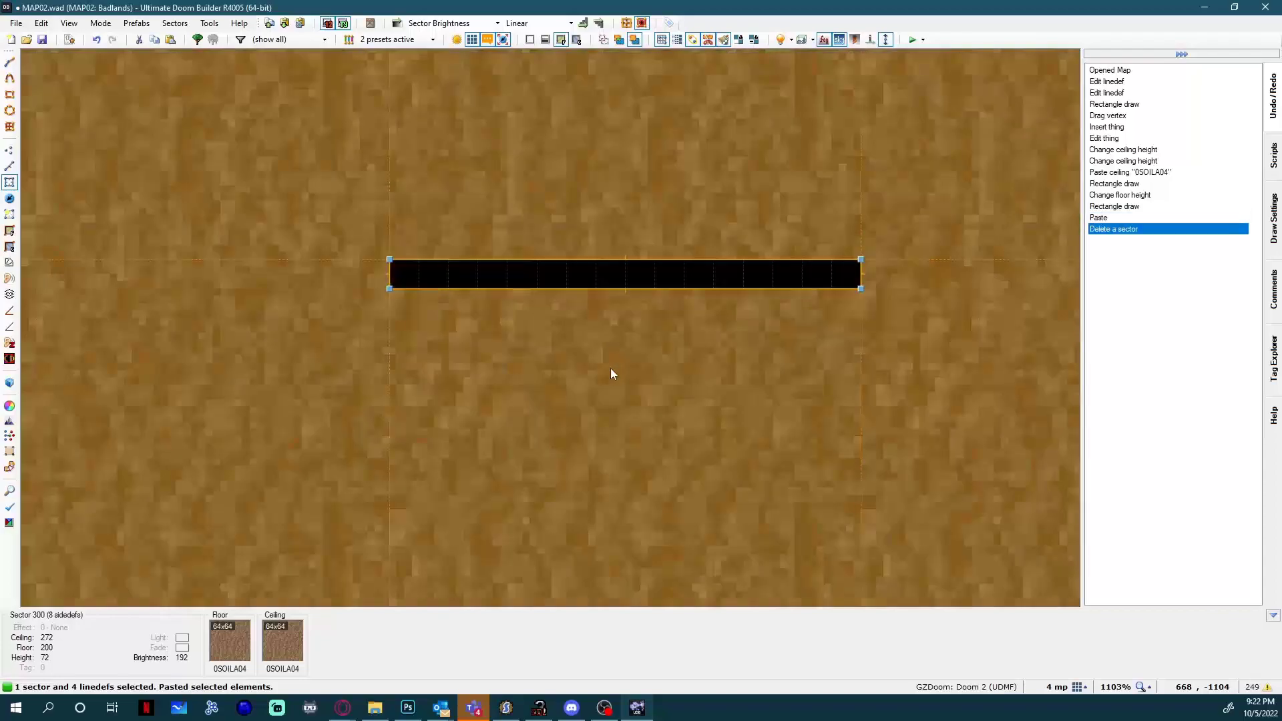
Apply the room's wall texture 03203B to all four faces of the thin void and save the map.
key(q)
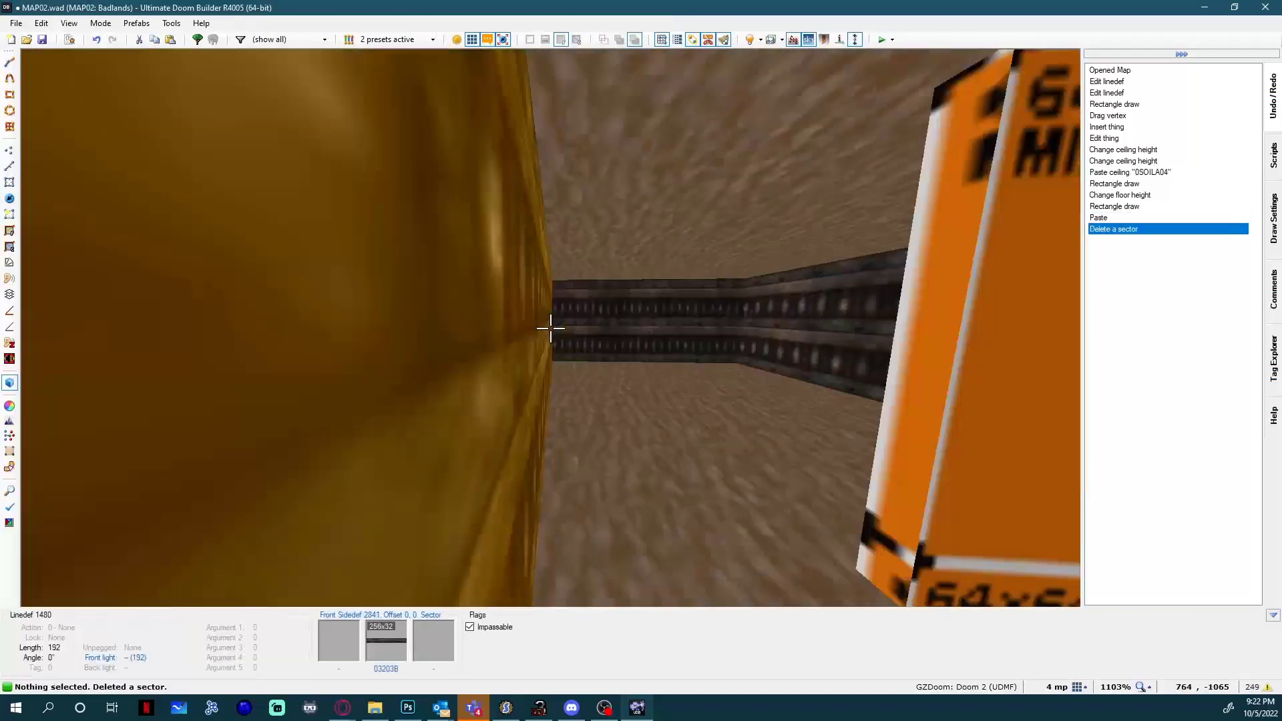
key(s)
key(w)
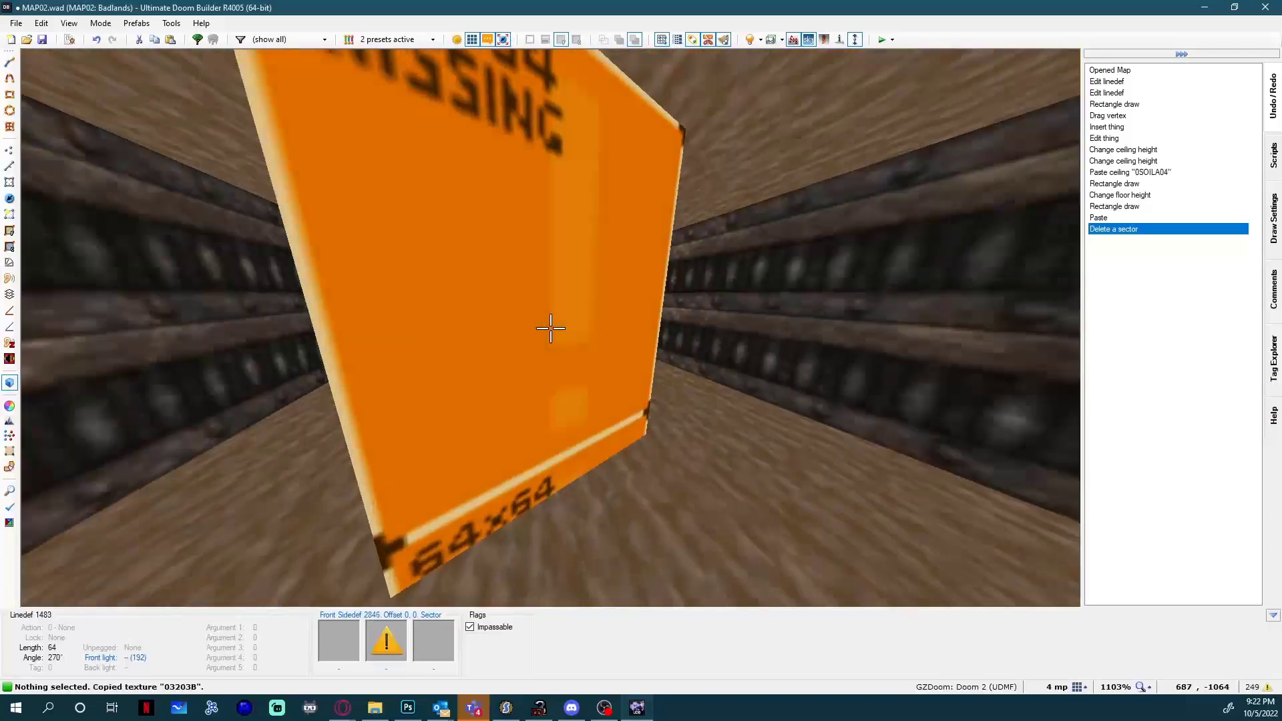
key(ctrl+v)
key(ctrl+v)
key(ctrl+v)
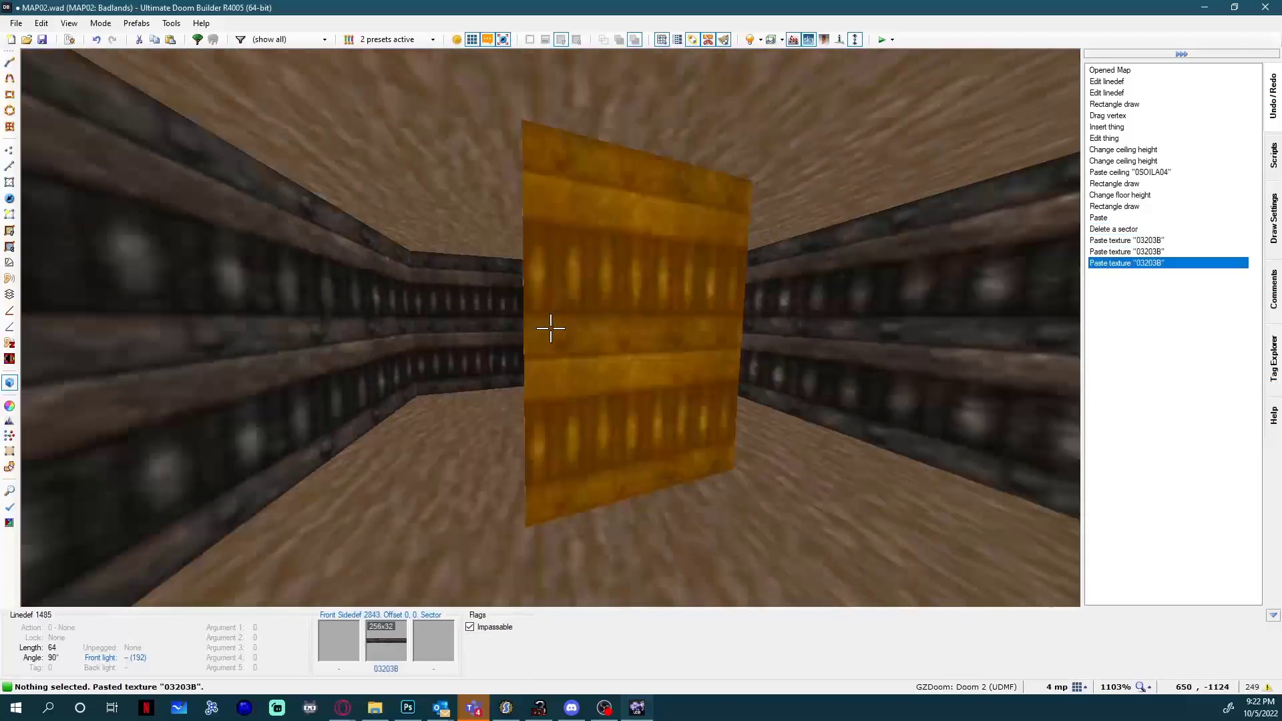
key(ctrl+v)
key(q)
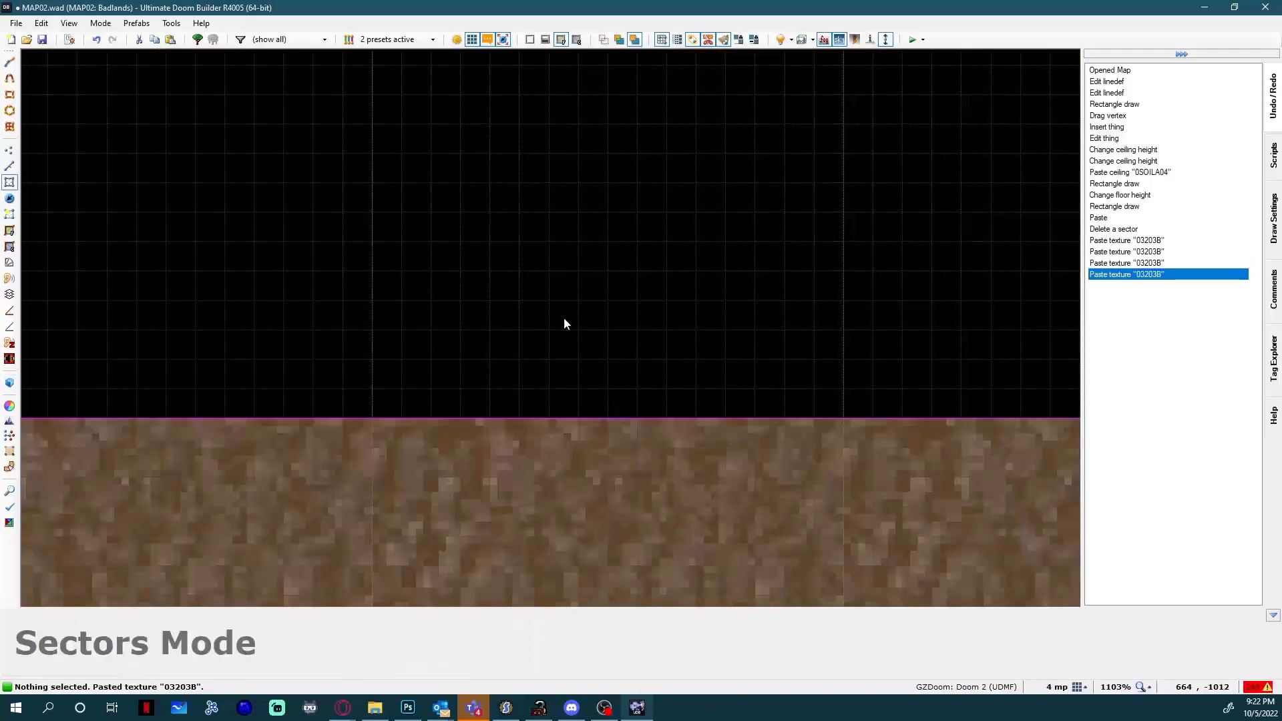
scroll(564, 315, down, 8)
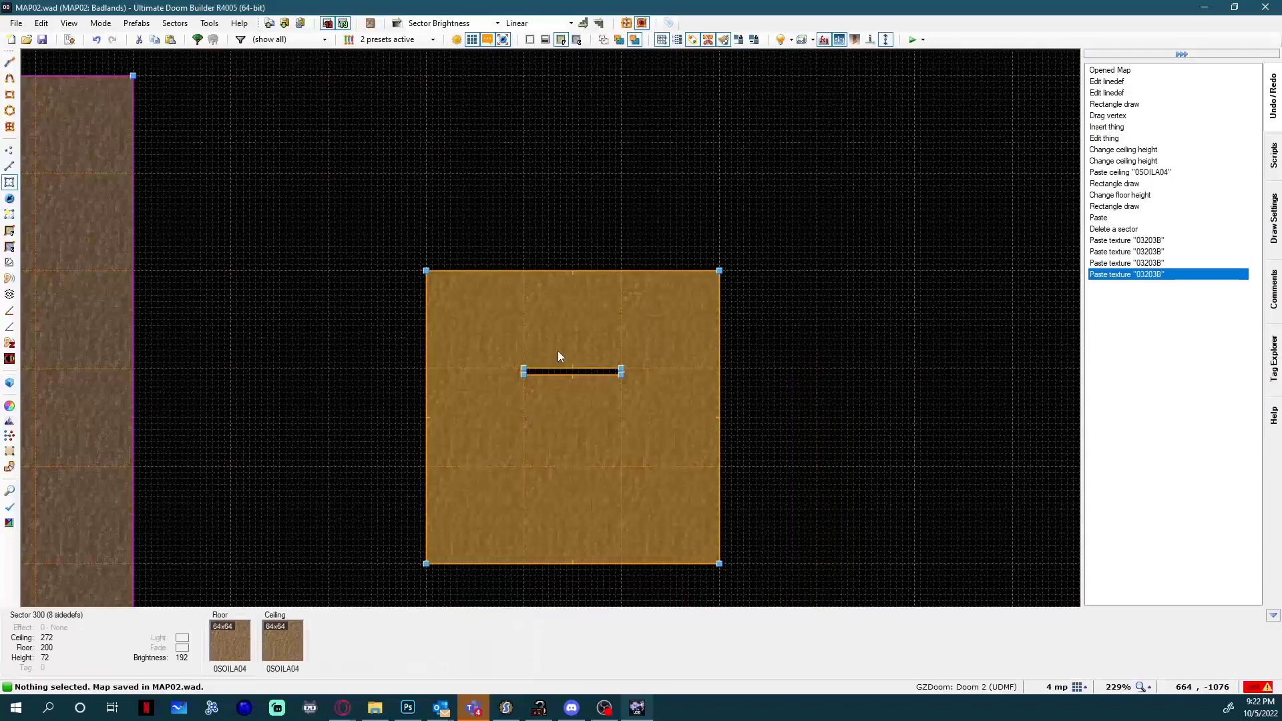
Assign the Polyobject Start Line action to the short west linedef of the thin void in the square sector.
key(Left)
key(Left)
key(Left)
key(Left)
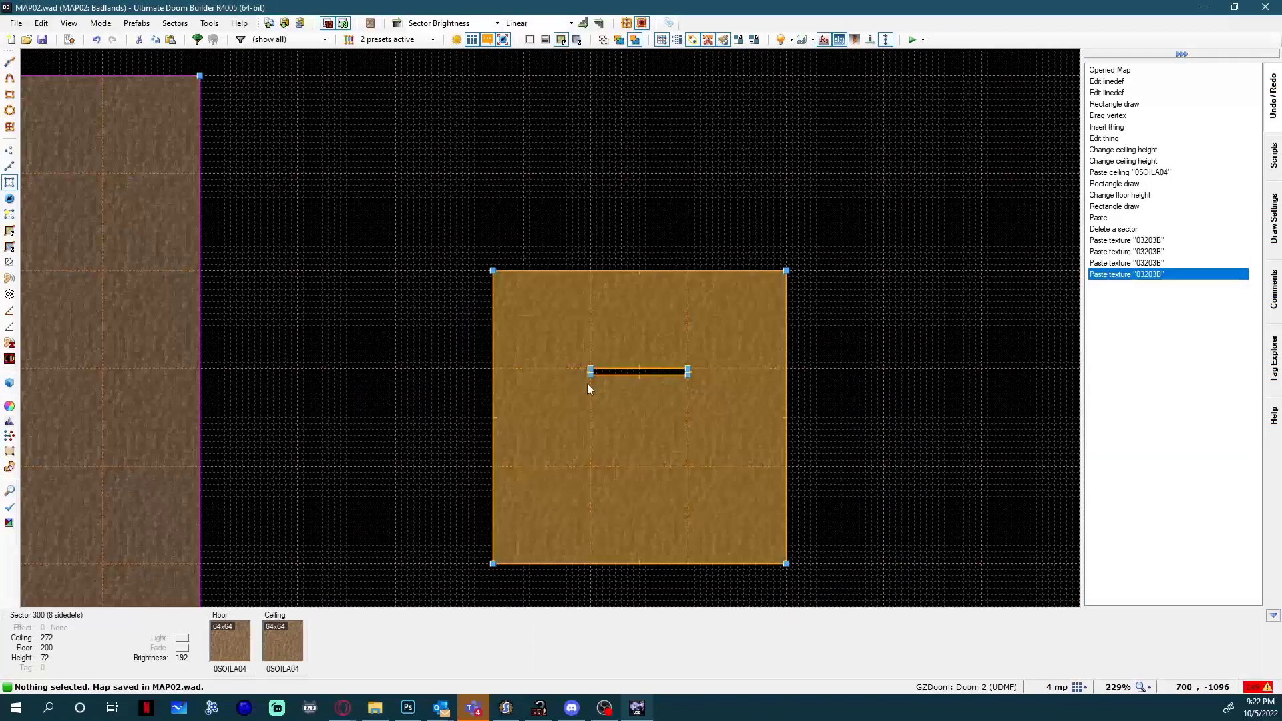
scroll(832, 374, up, 7)
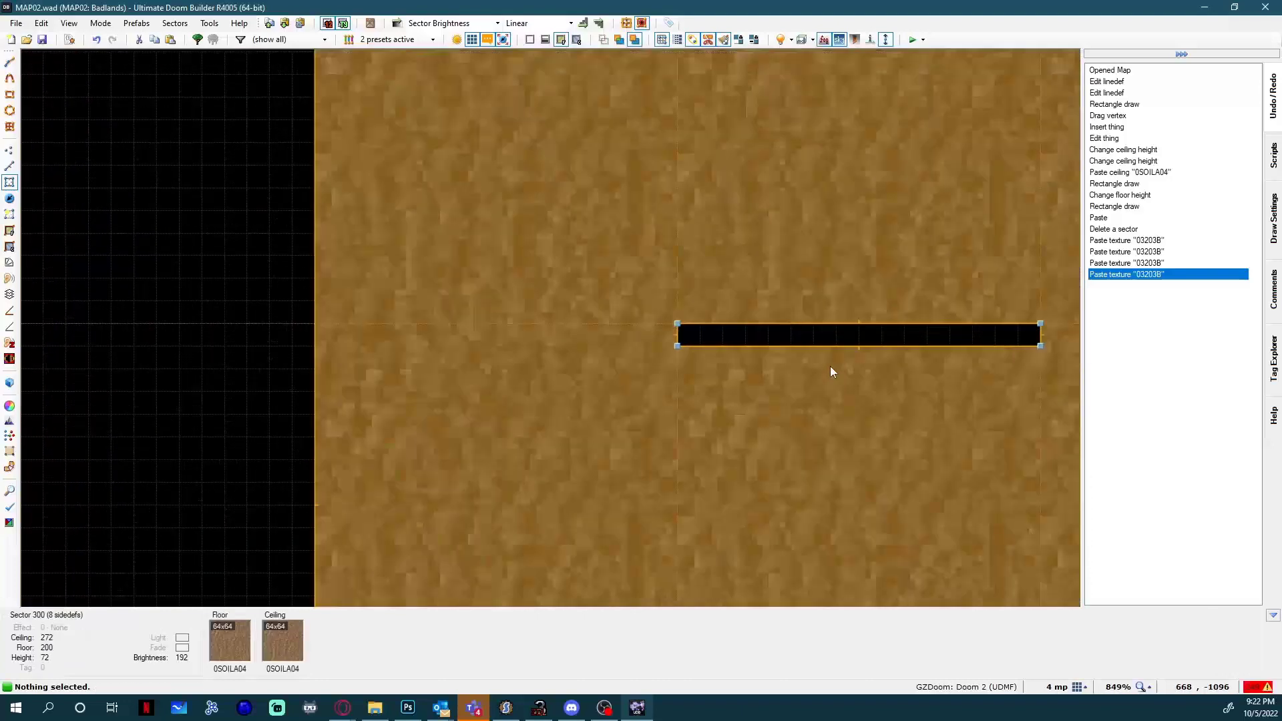
key(s)
key(l)
key(Right)
key(Right)
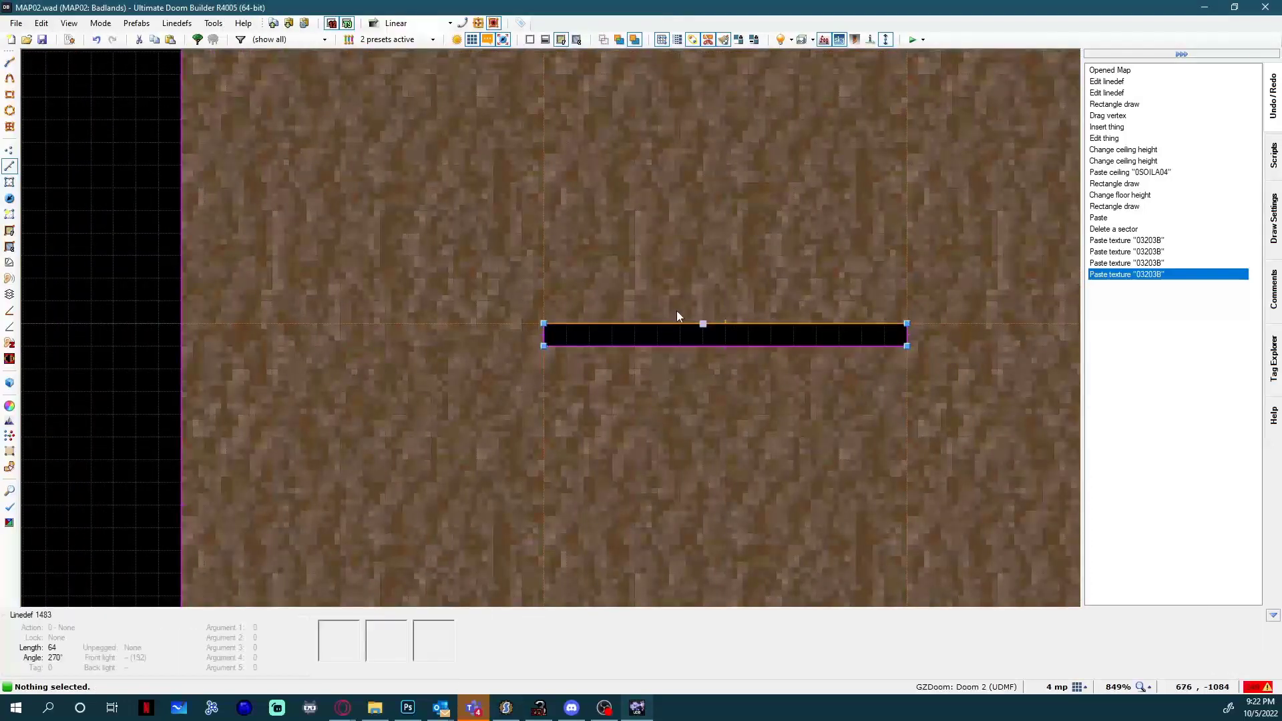
scroll(708, 358, down, 1)
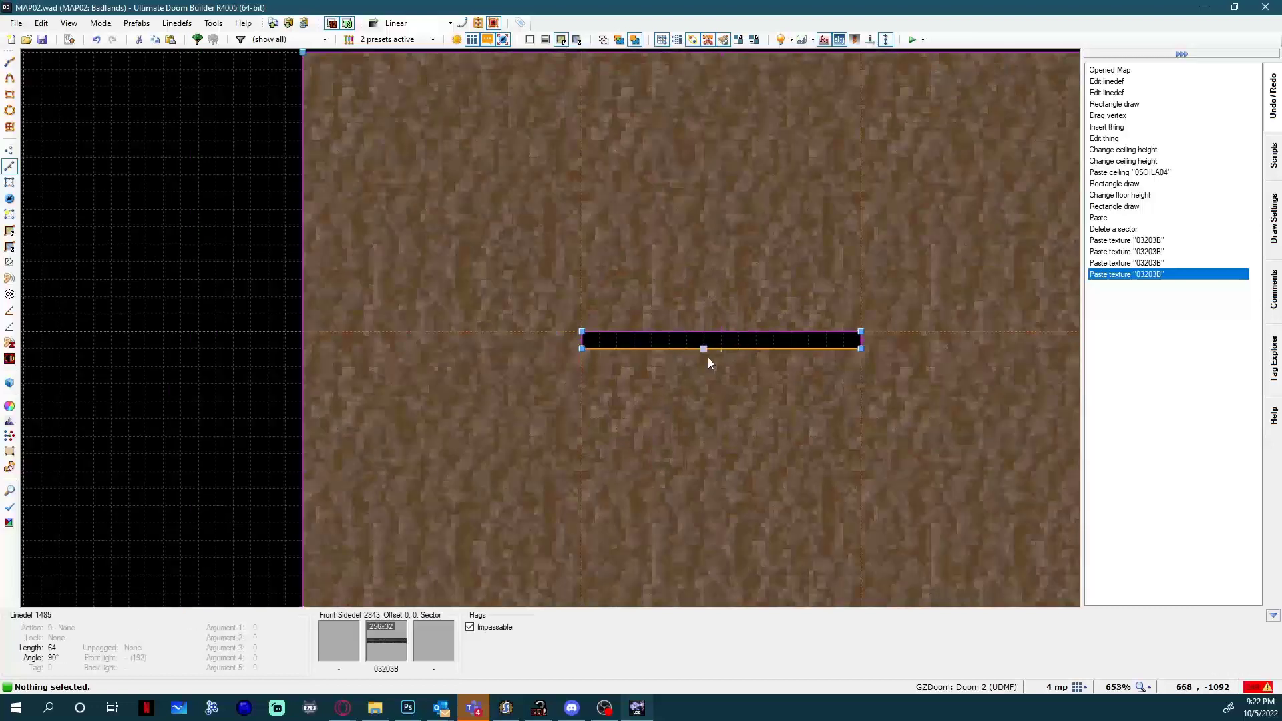
scroll(601, 355, up, 5)
click(538, 374)
right_click(546, 375)
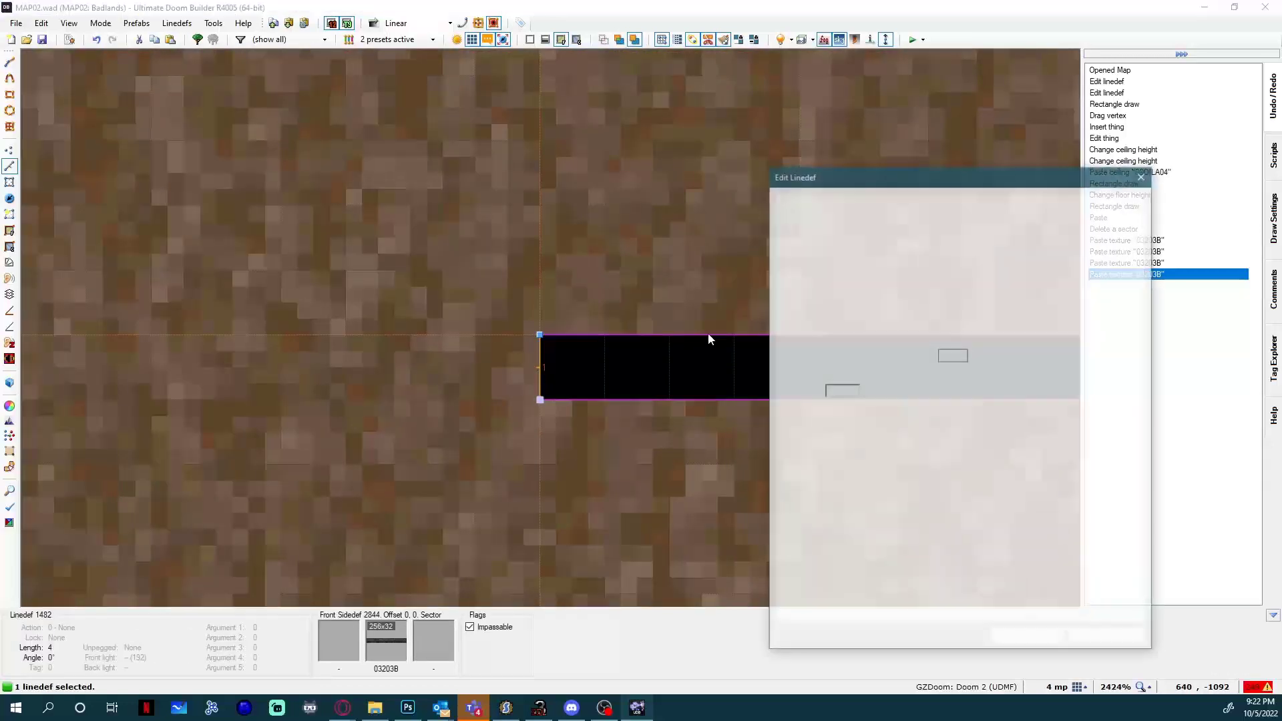
click(1104, 392)
text(poly)
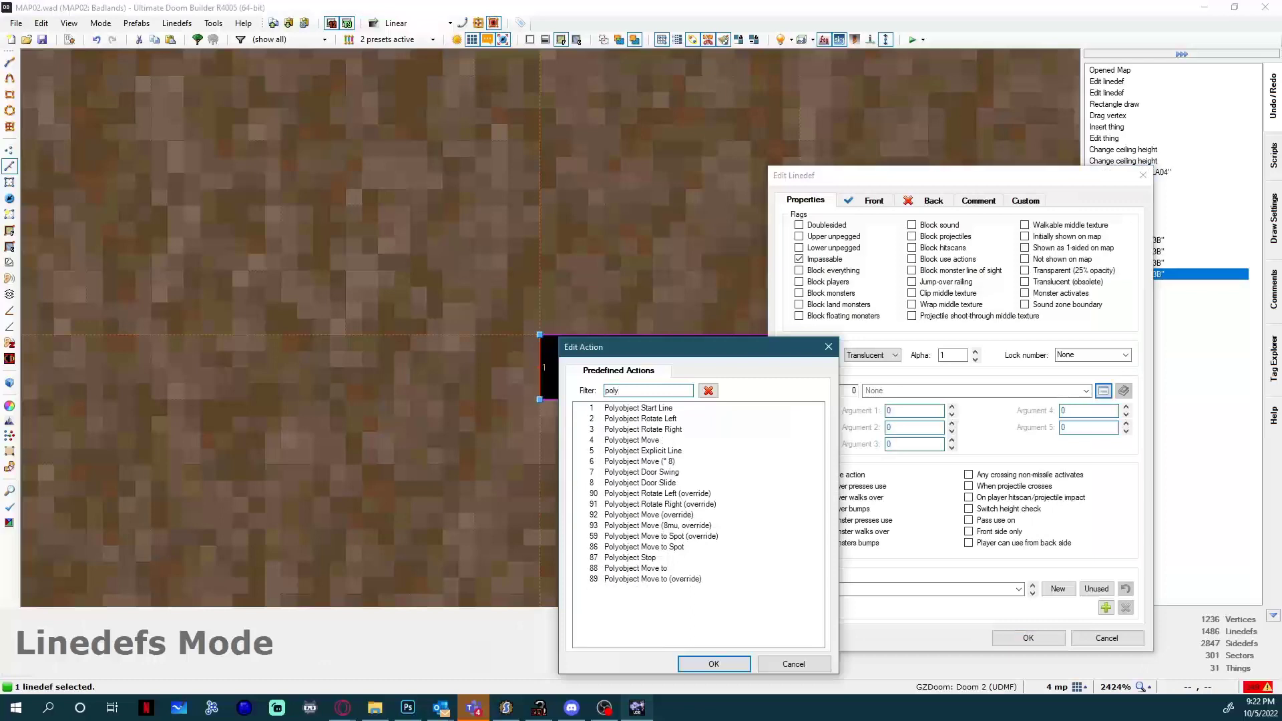
double_click(641, 409)
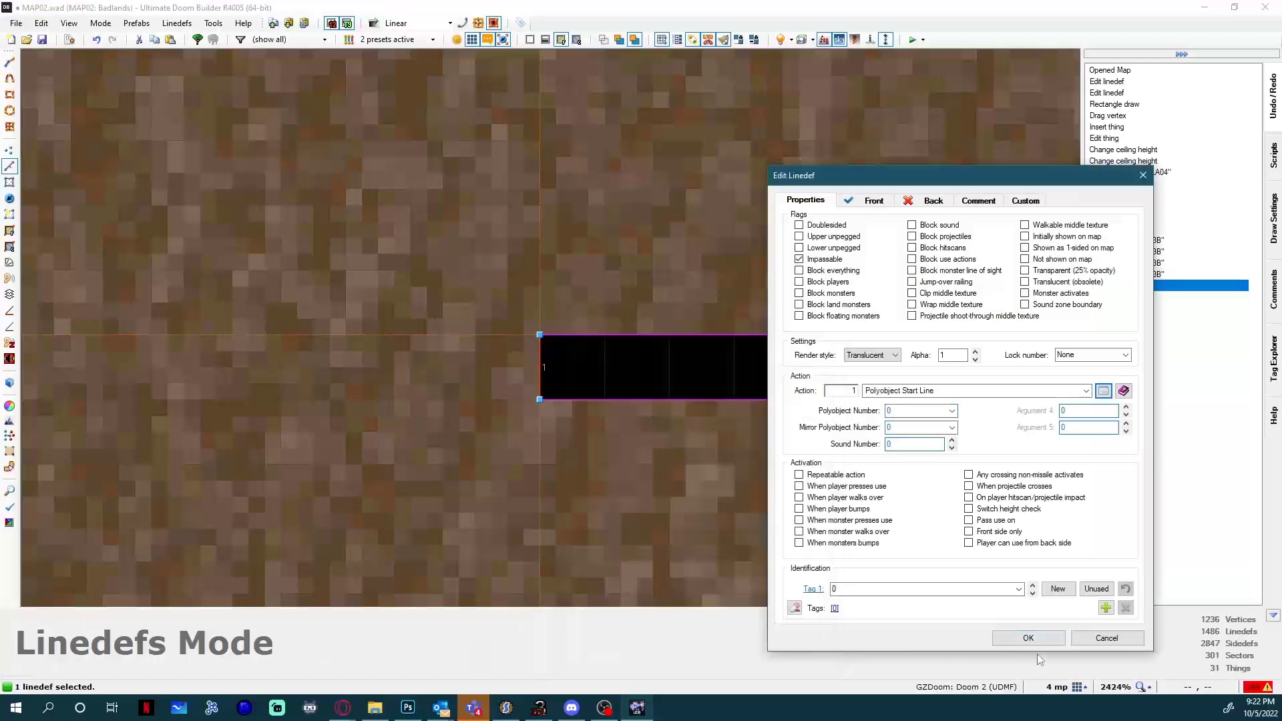
click(1028, 637)
Review the action arguments of the void's west start line, including its polyobject number.
key(Right)
key(Right)
key(Right)
key(Right)
key(Right)
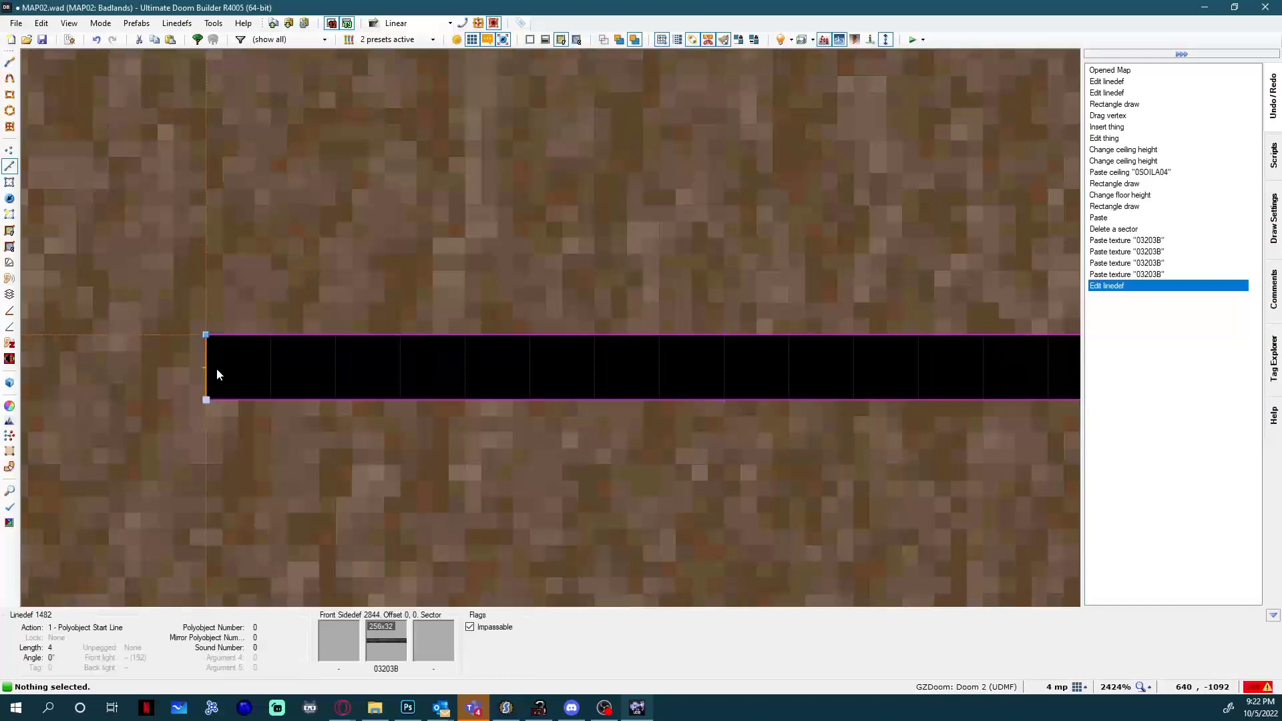
right_click(216, 369)
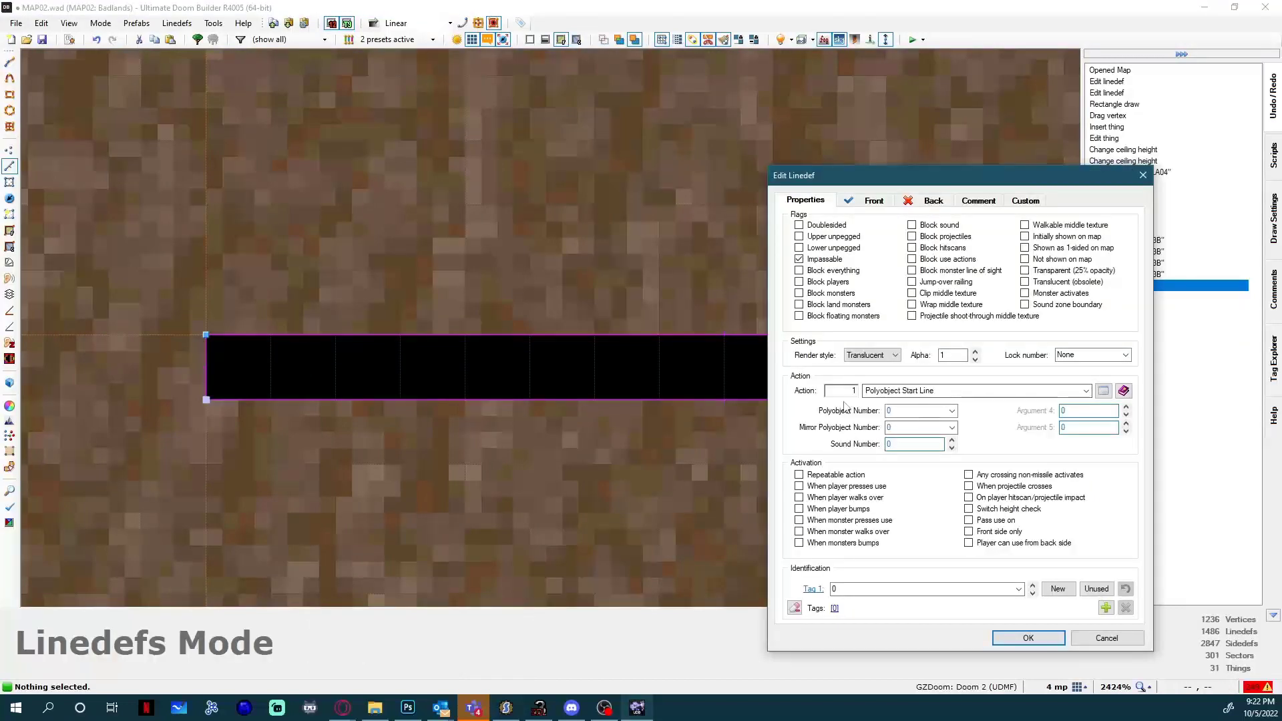
click(1032, 639)
scroll(535, 353, down, 4)
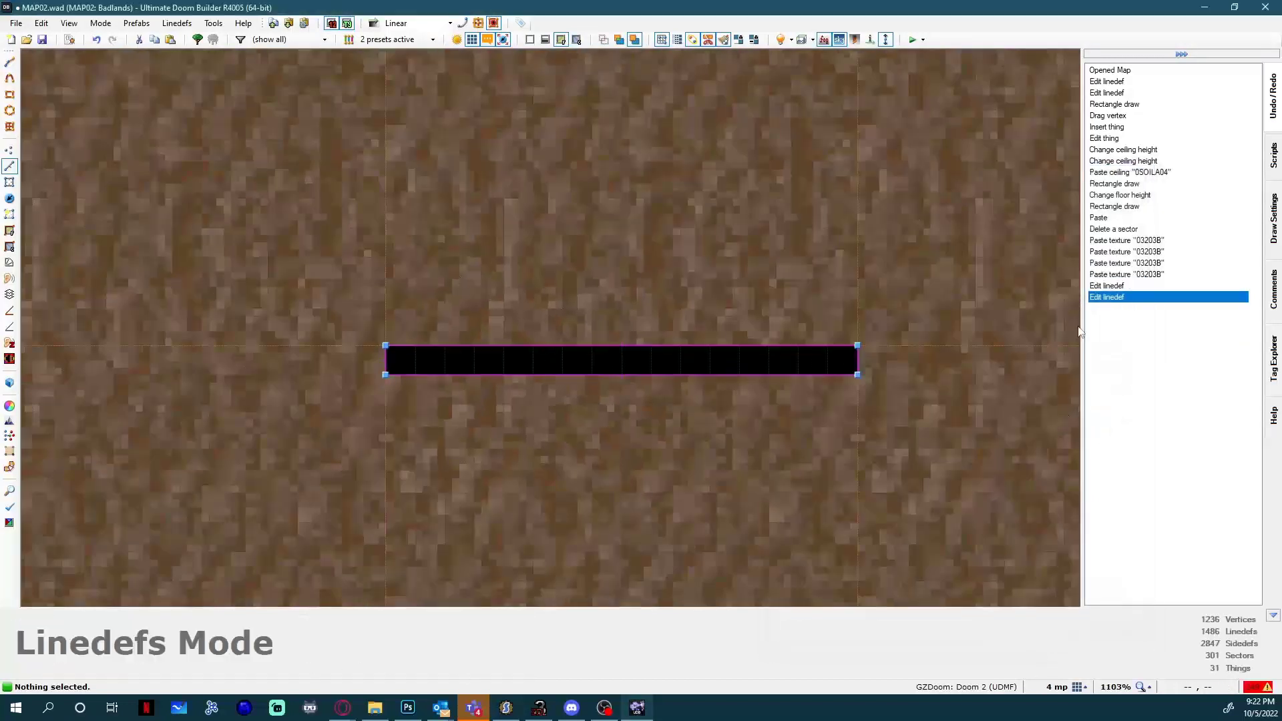
scroll(469, 334, up, 1)
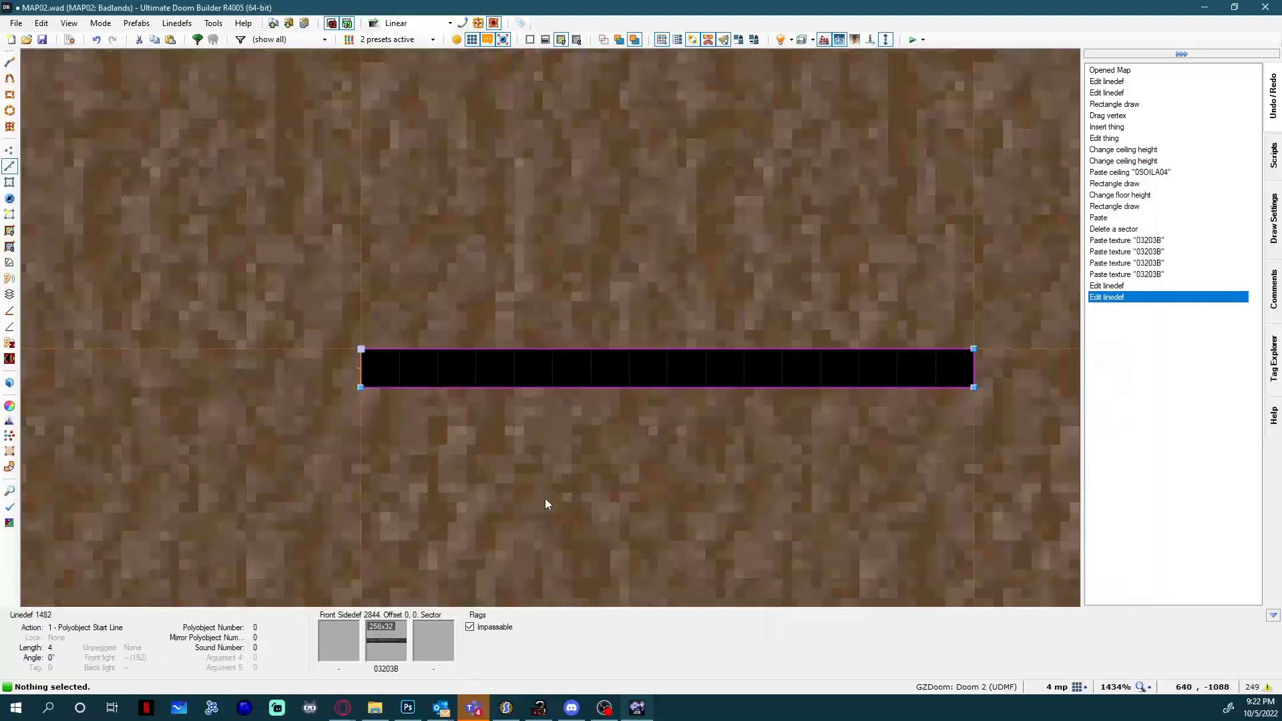
right_click(545, 498)
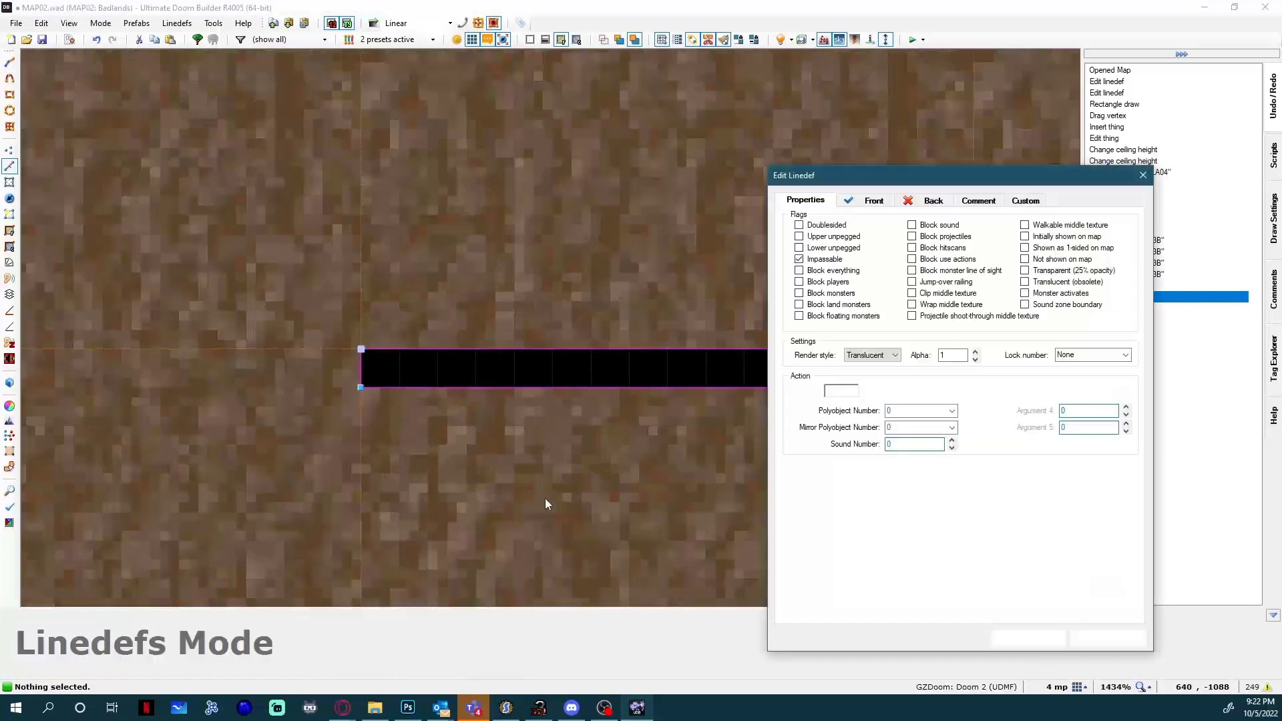
click(912, 413)
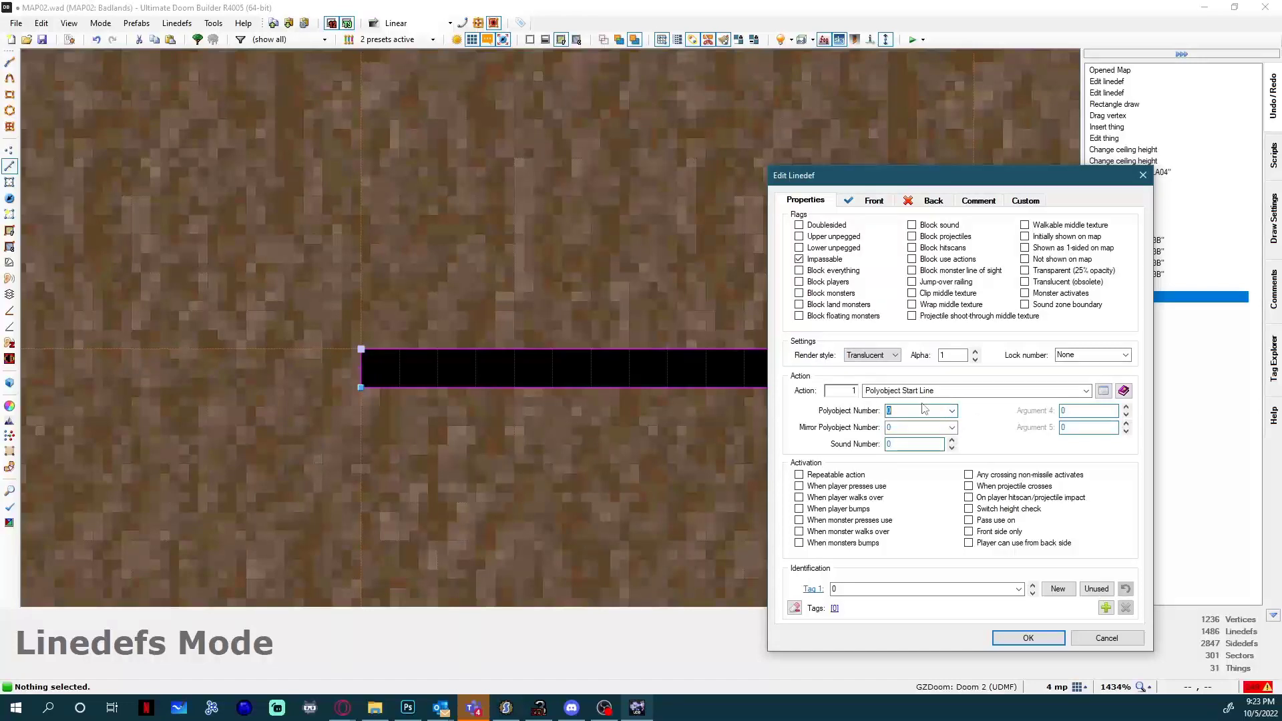
click(1028, 638)
scroll(791, 390, down, 3)
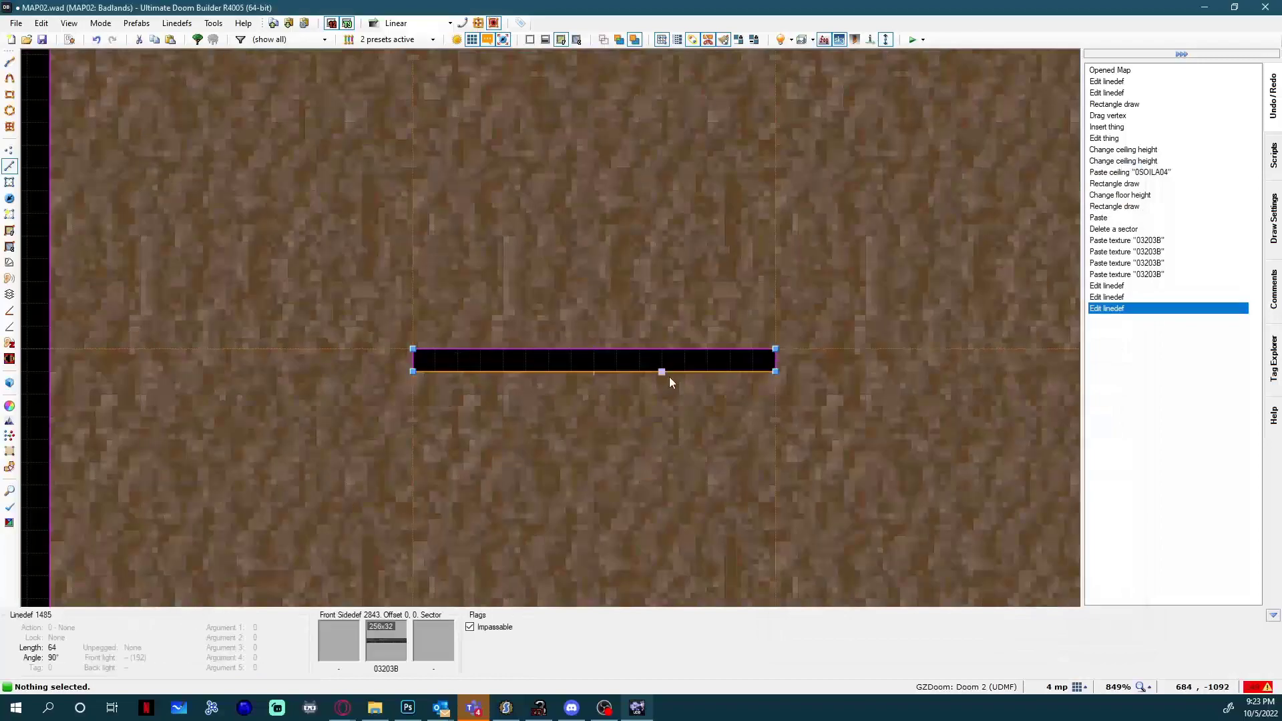
Insert a Polyobject Anchor thing at the north-east corner of the thin void in the square sector.
key(t)
scroll(619, 348, down, 4)
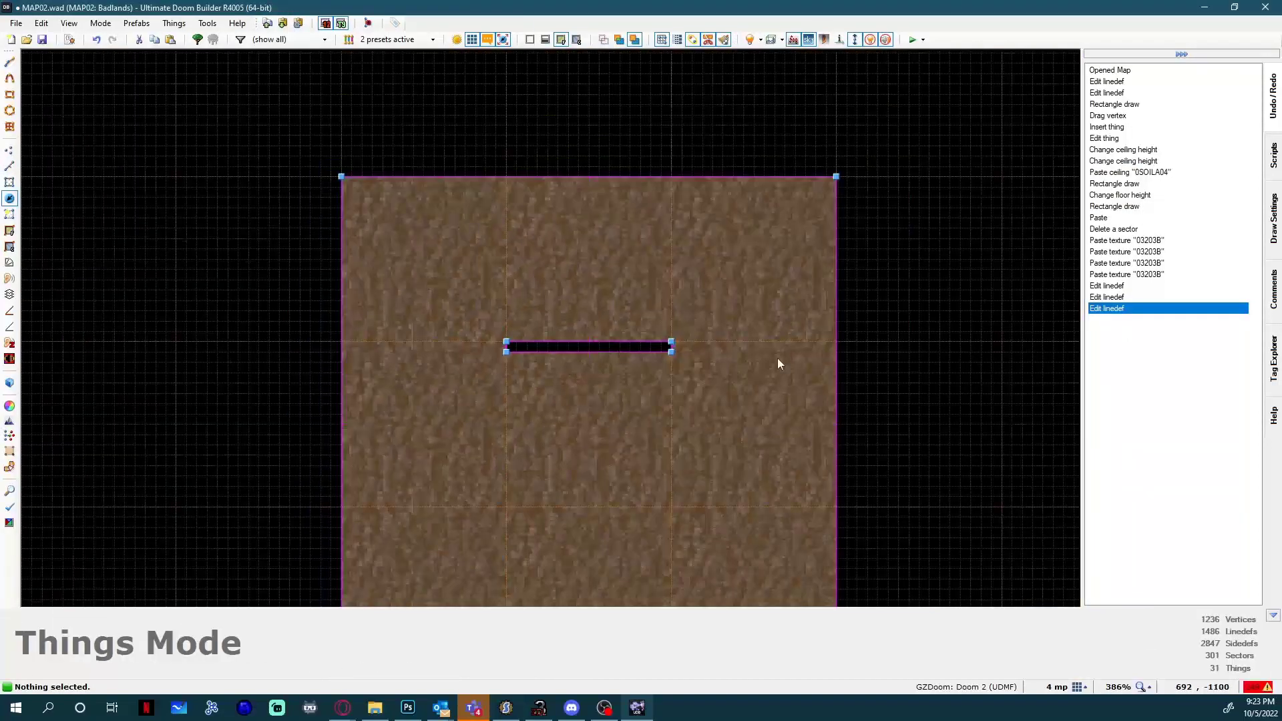
scroll(567, 372, down, 5)
scroll(555, 368, up, 1)
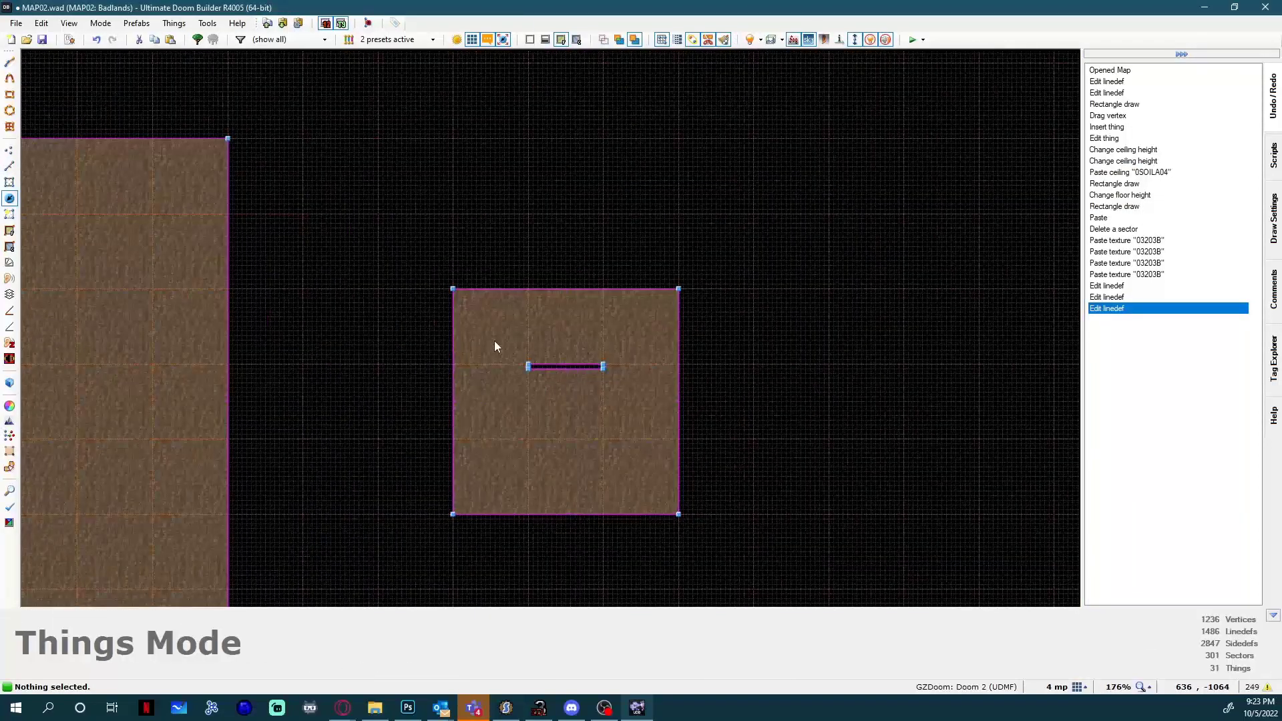
key(Left)
key(Left)
key(Left)
key(Left)
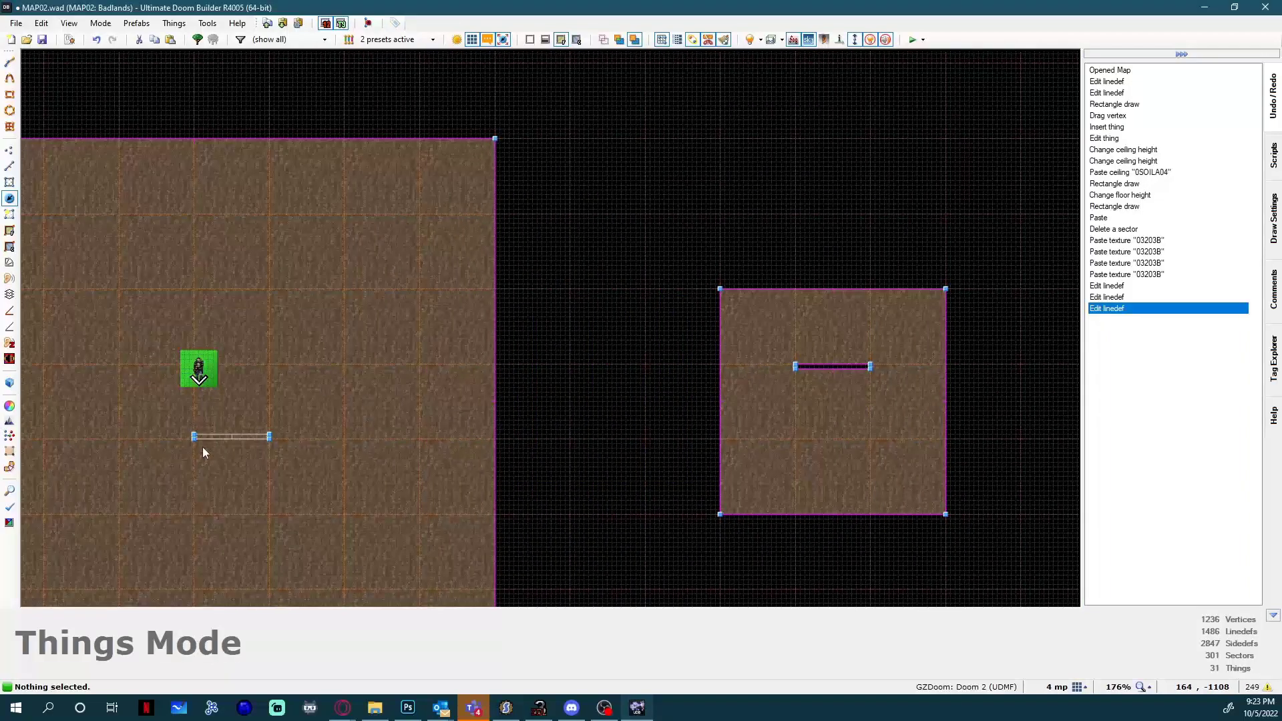
key(Right)
key(Right)
scroll(715, 435, up, 8)
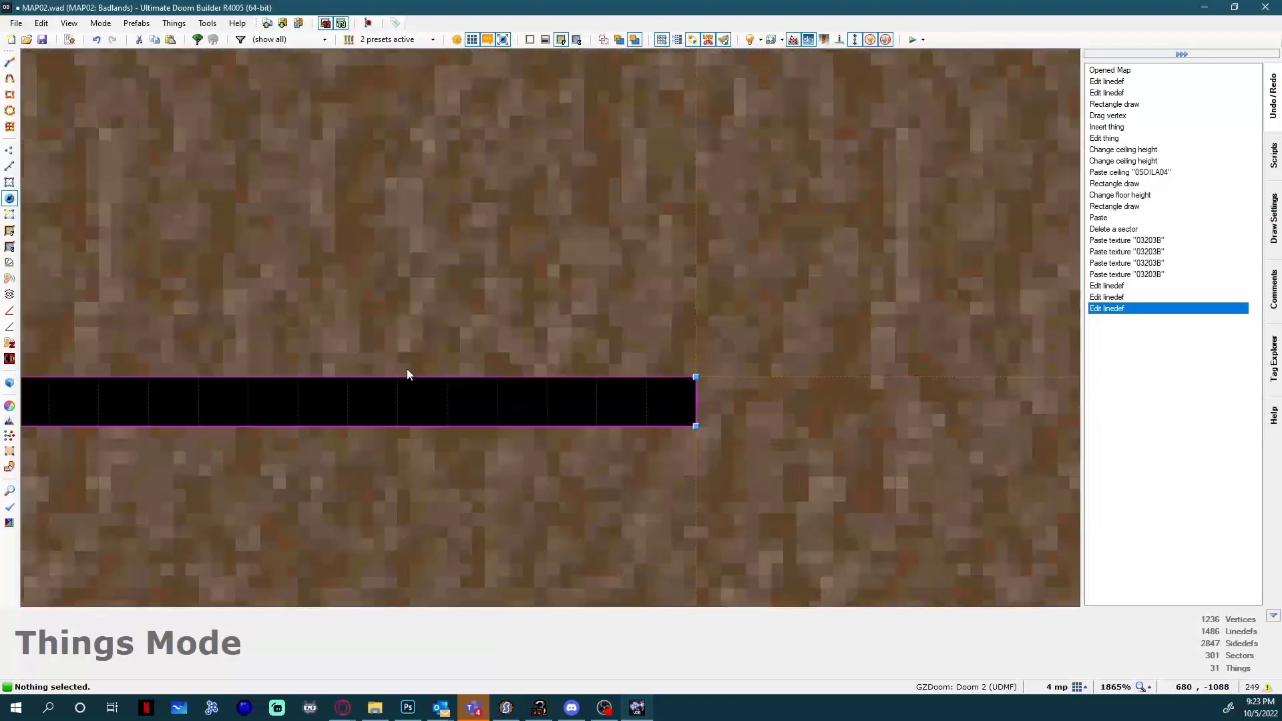
scroll(407, 372, down, 2)
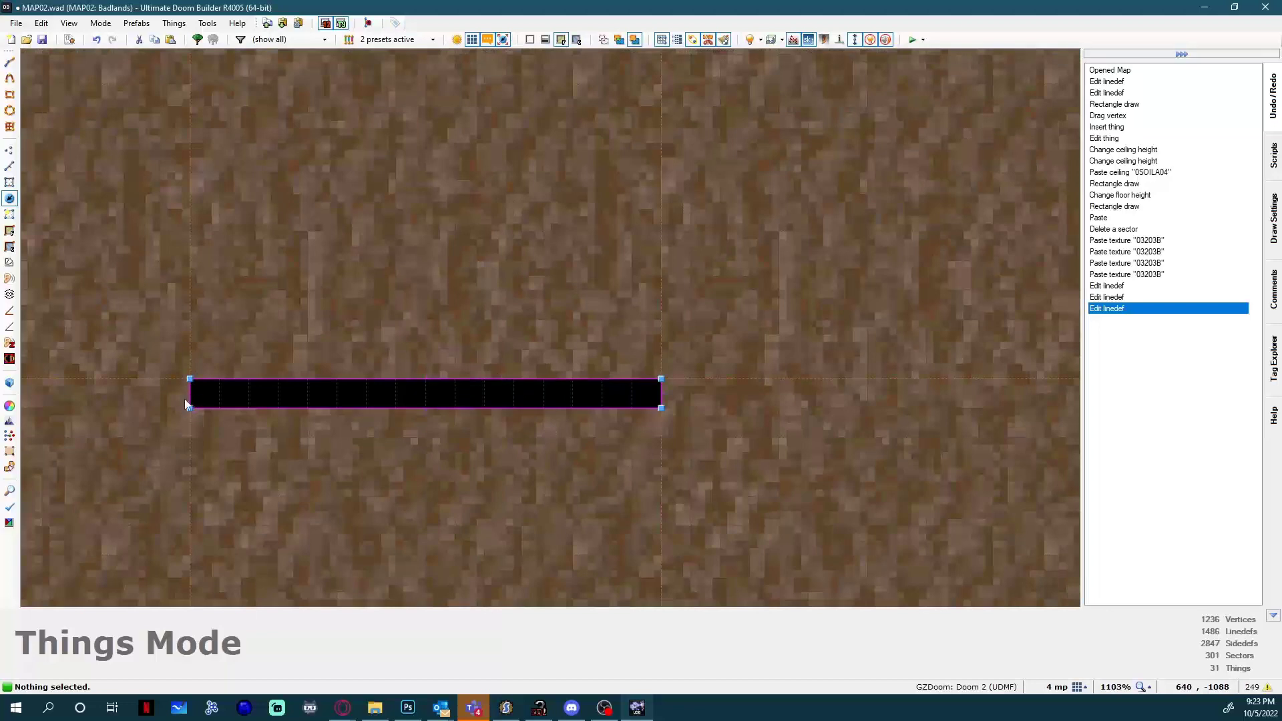
scroll(661, 407, up, 4)
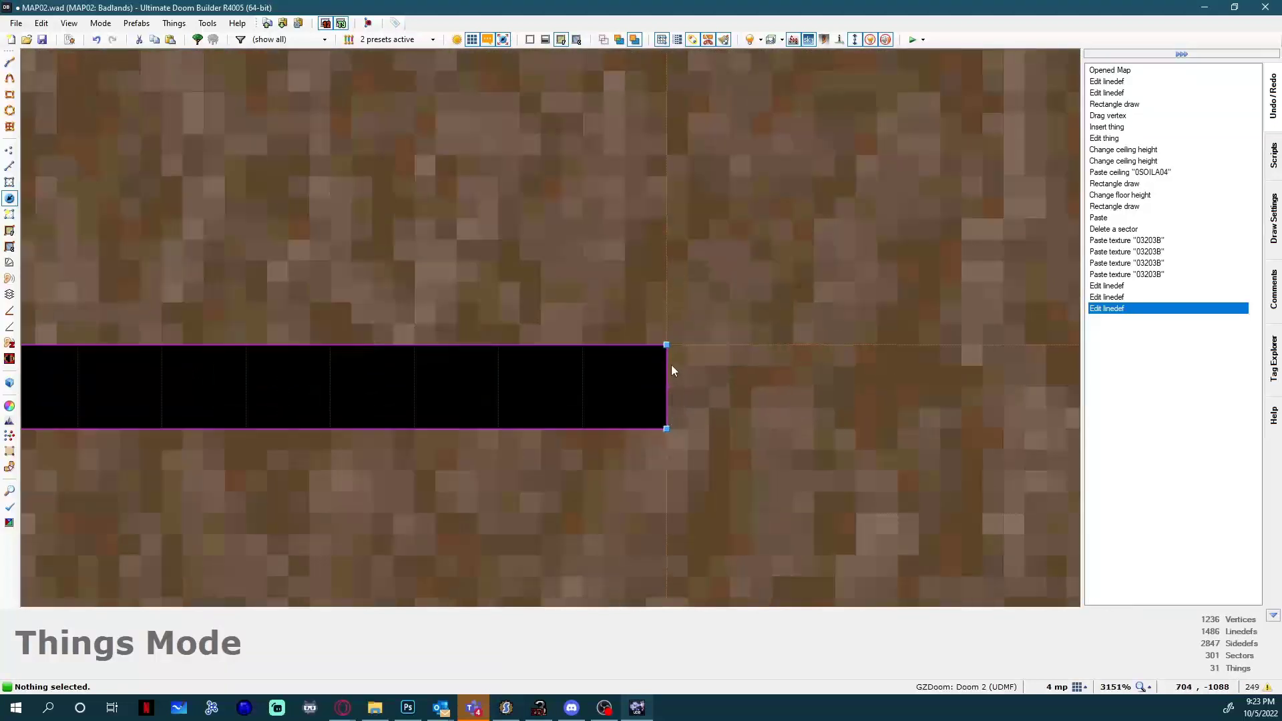
key(Insert)
text(p)
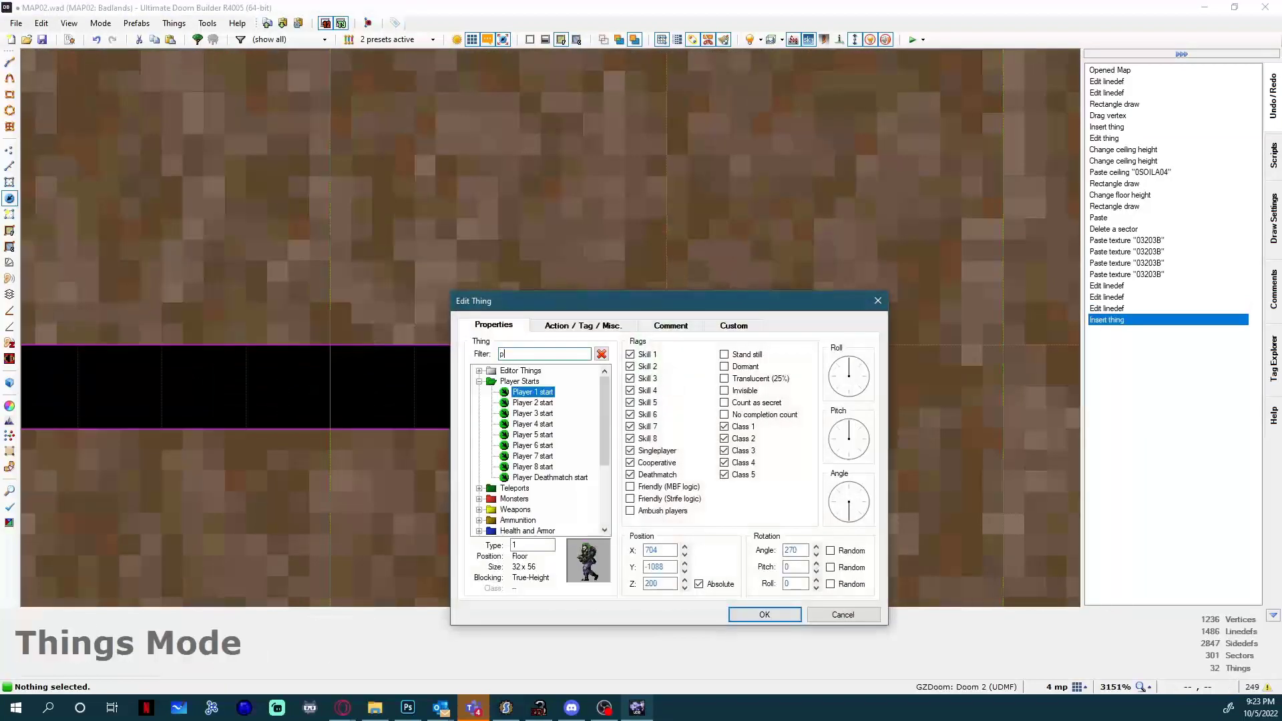
text(olyob)
double_click(528, 370)
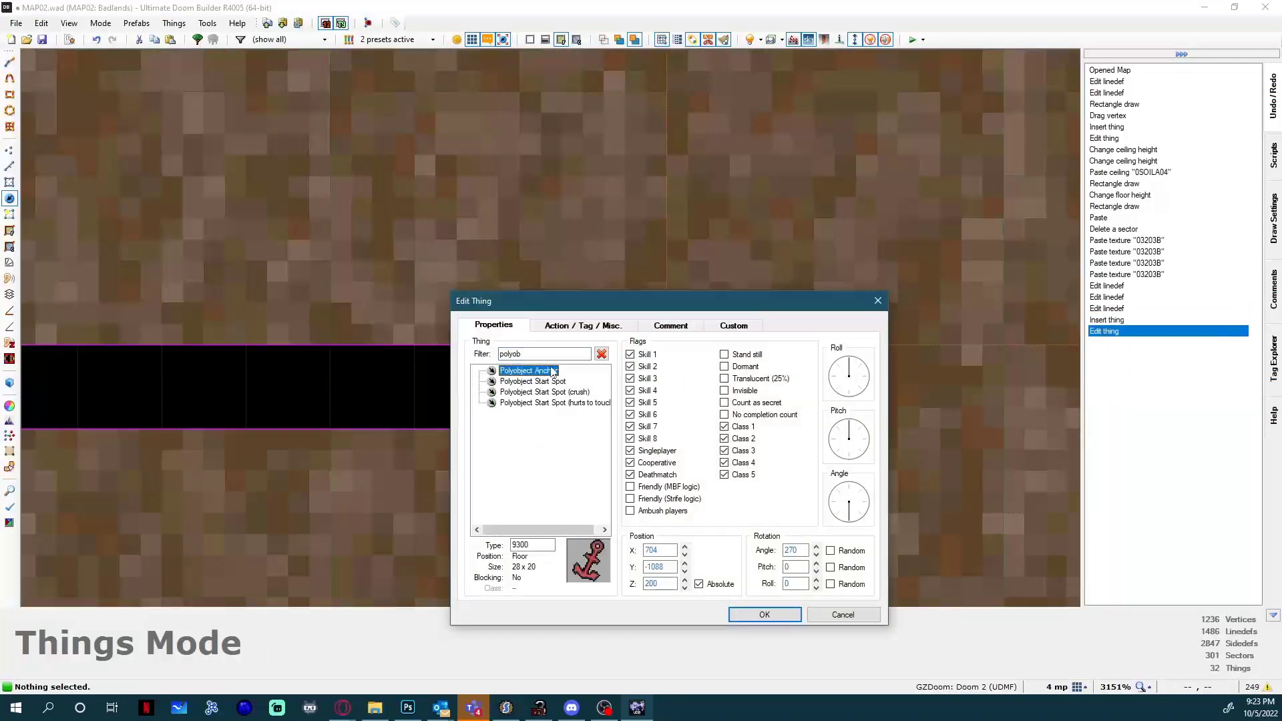
Insert a Polyobject Start Spot thing at the matching north-east corner of the thin sector in the large room.
scroll(723, 367, down, 2)
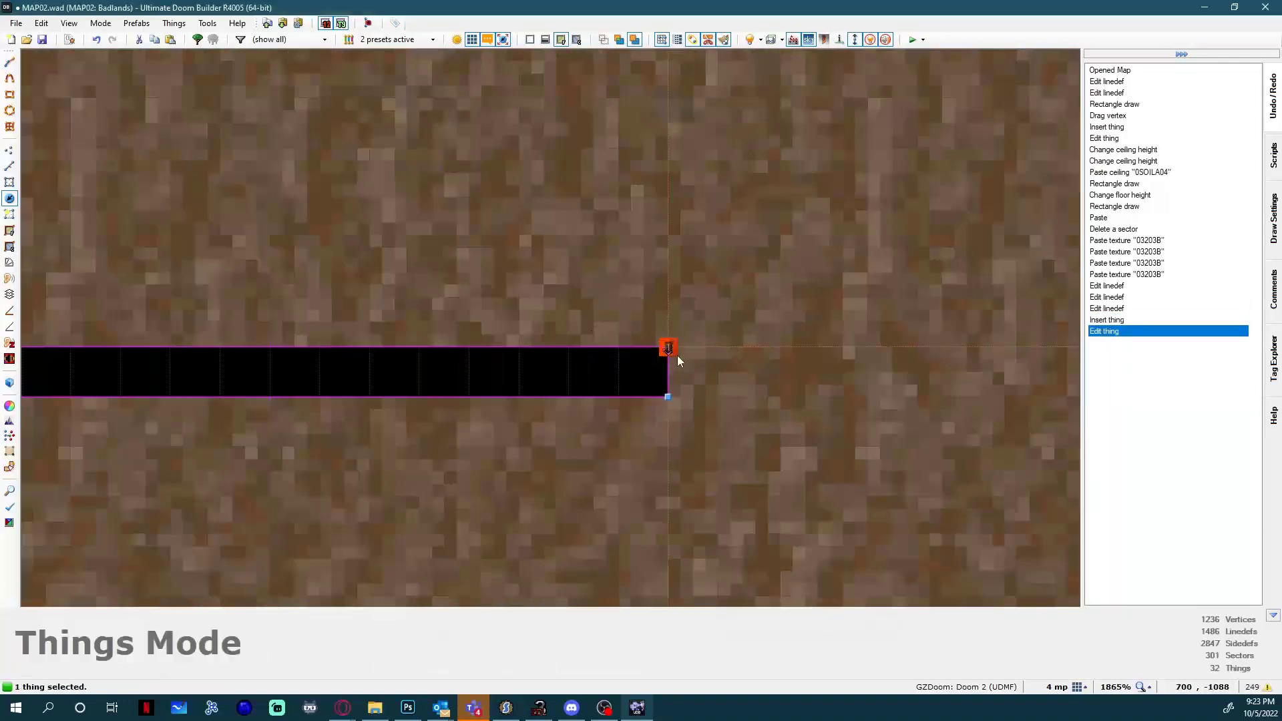
scroll(671, 350, down, 2)
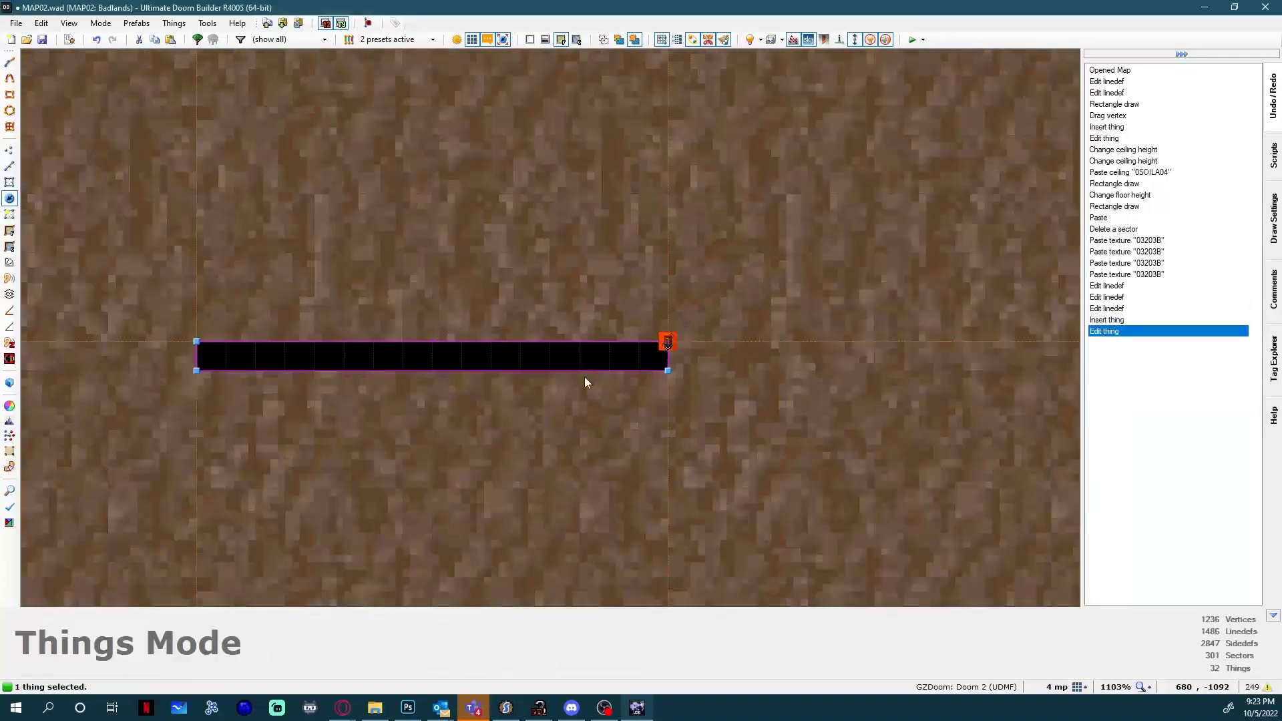
scroll(679, 352, up, 2)
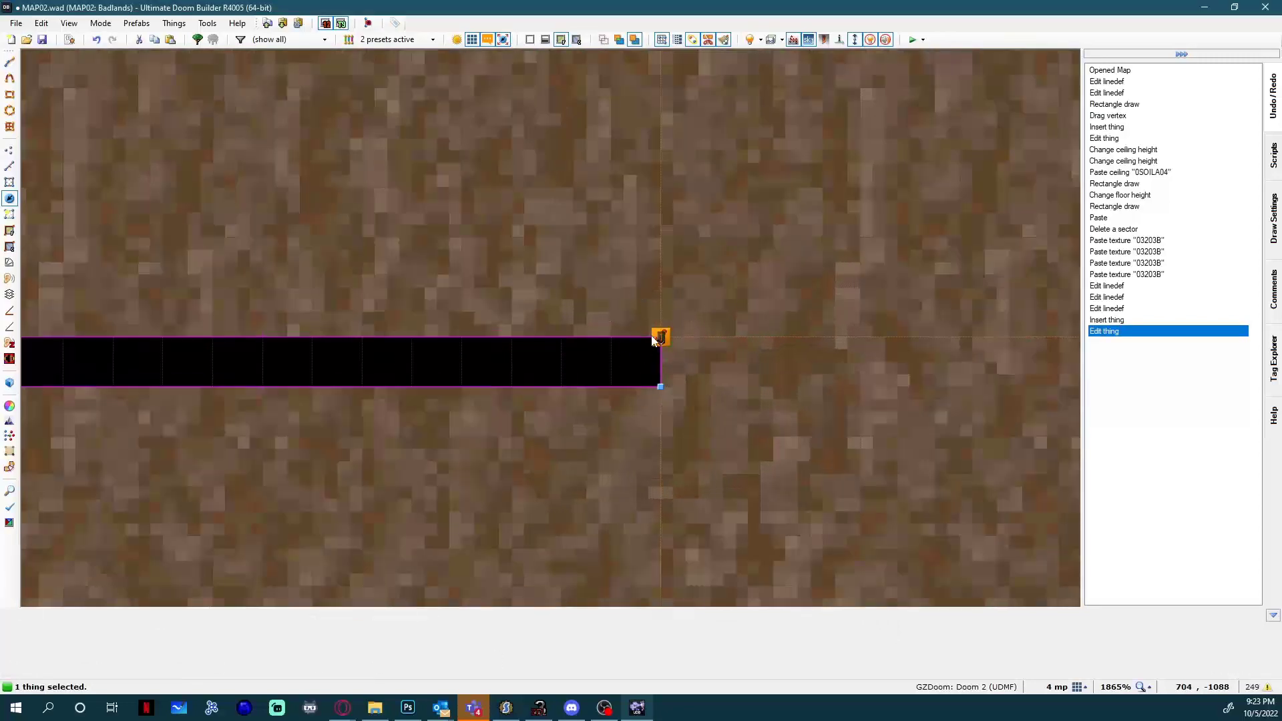
scroll(741, 293, down, 3)
scroll(640, 346, up, 3)
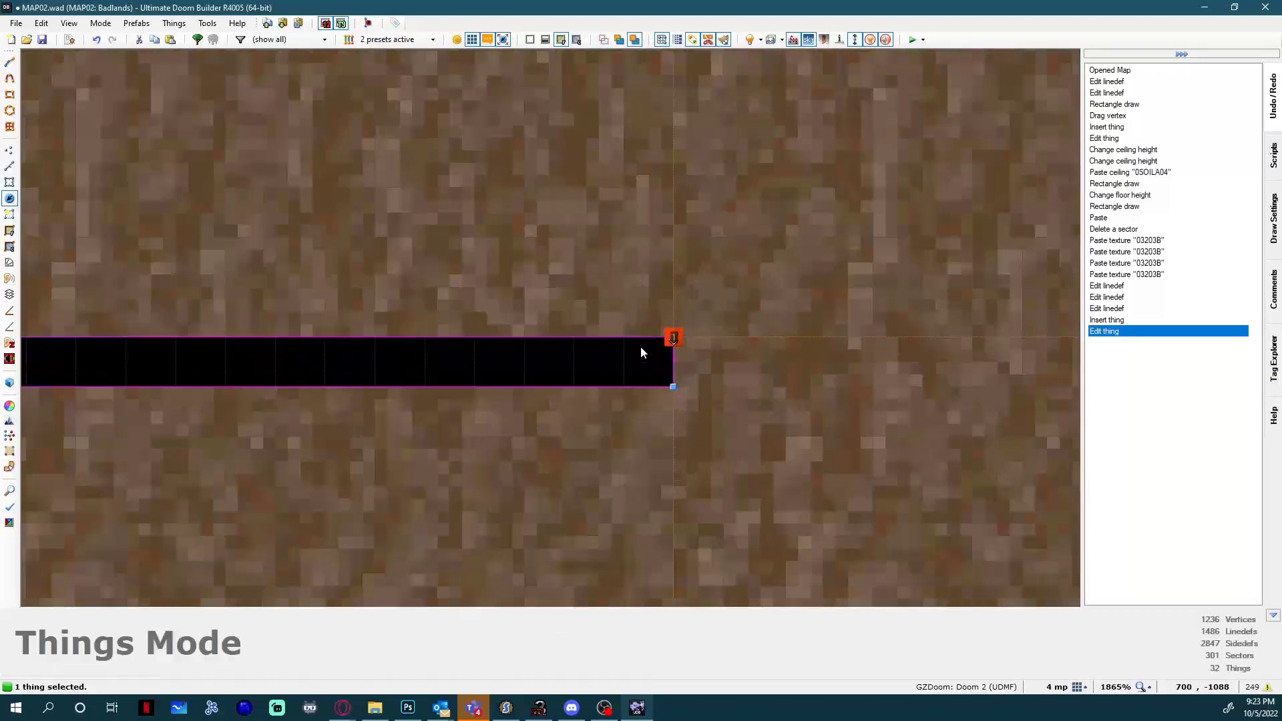
scroll(677, 356, down, 10)
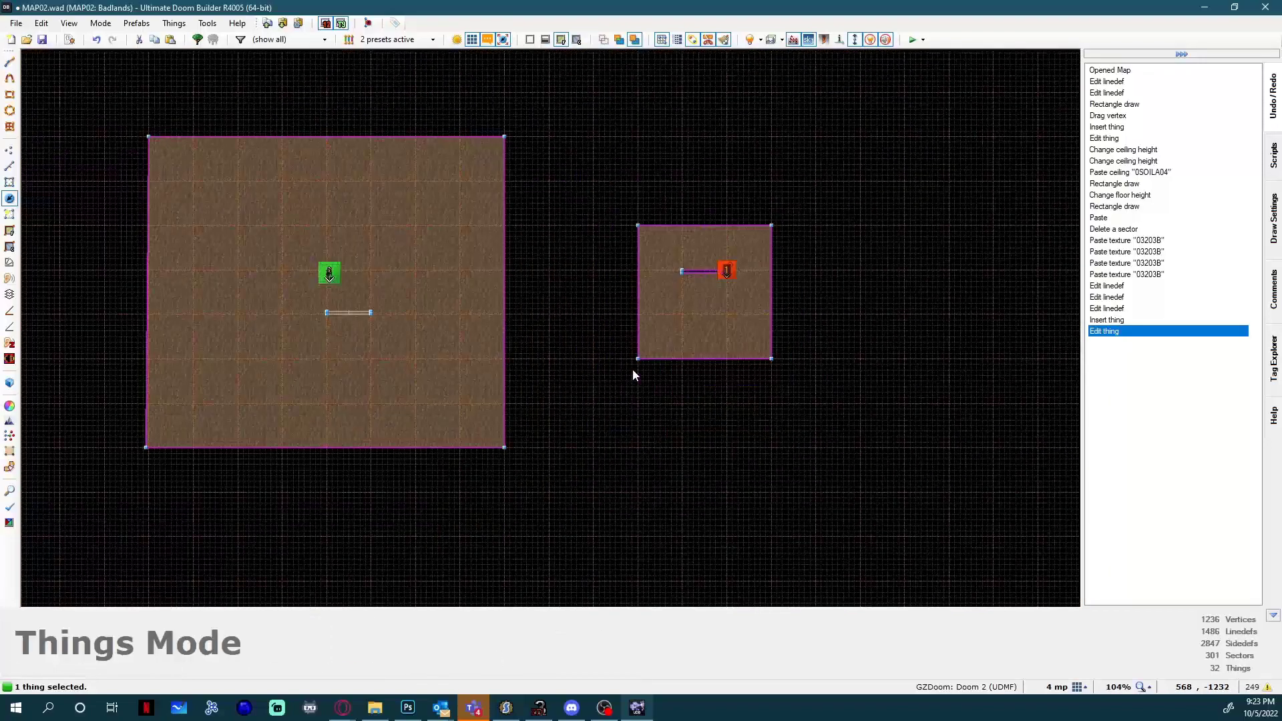
scroll(336, 301, up, 9)
key(Insert)
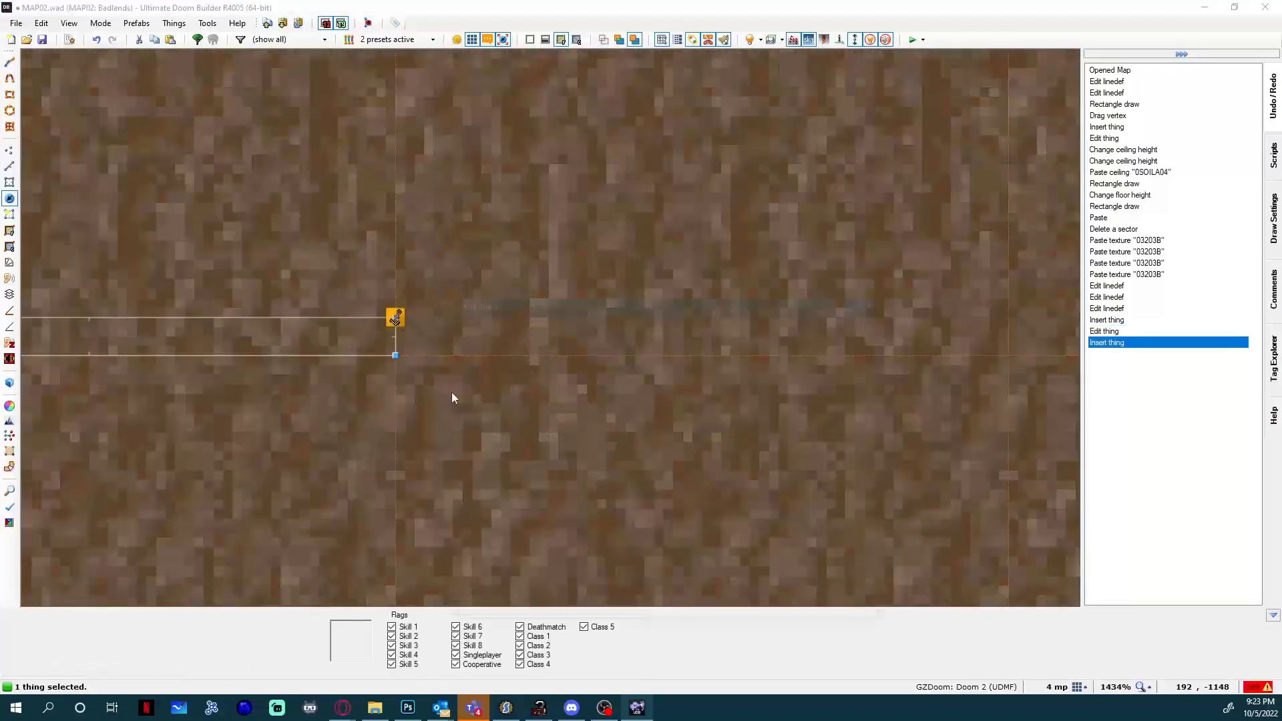
text(poly)
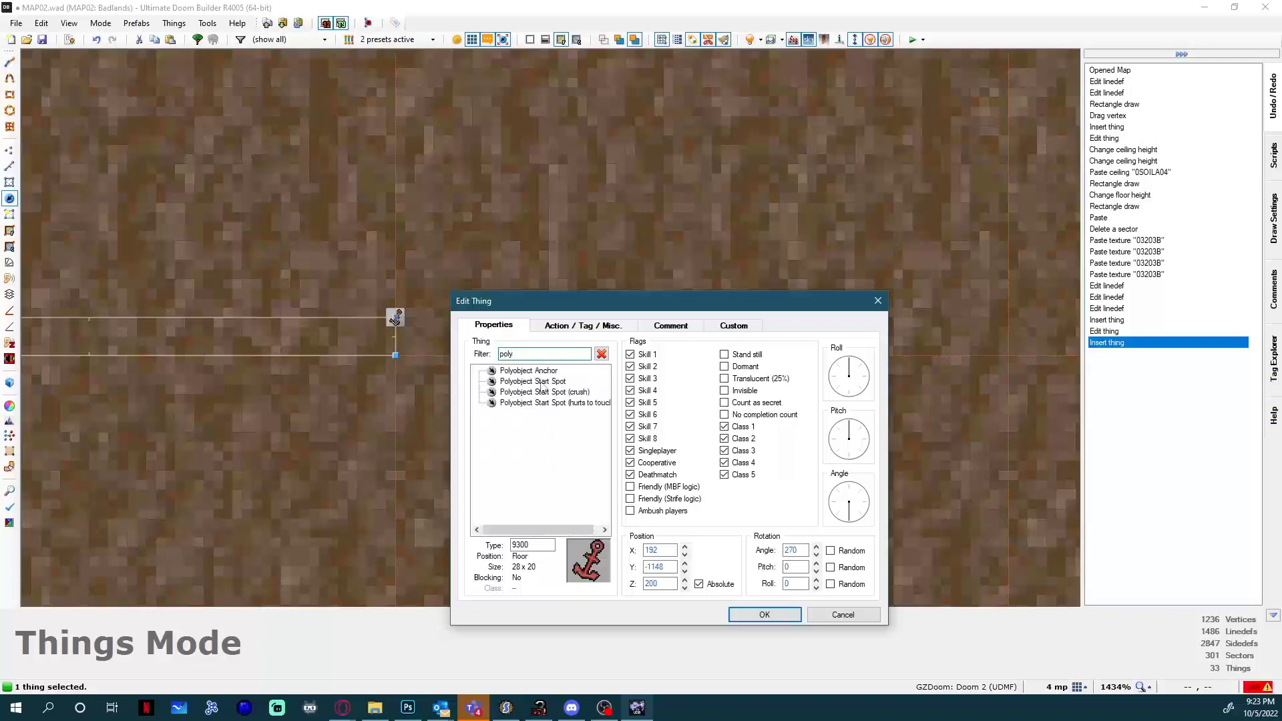
double_click(535, 382)
Compare the start spot's placement with the void's anchor, and check the anchor's type and action arguments.
scroll(402, 315, down, 5)
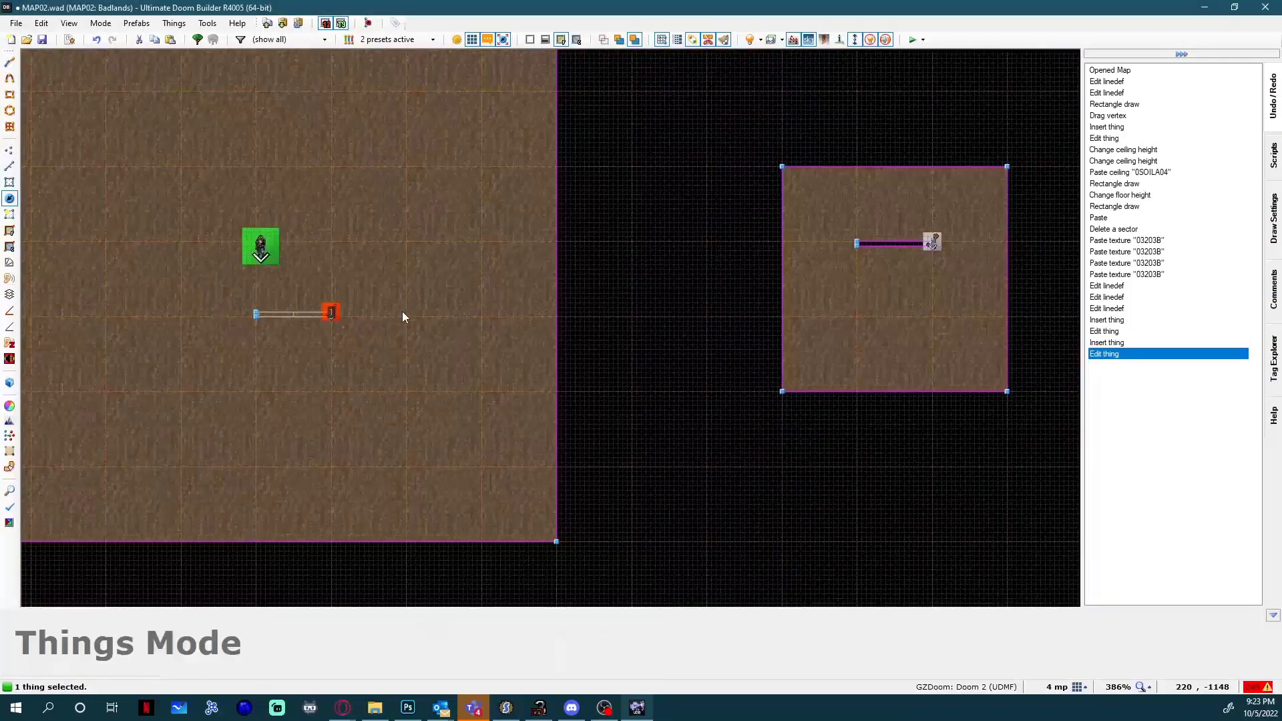
key(Right)
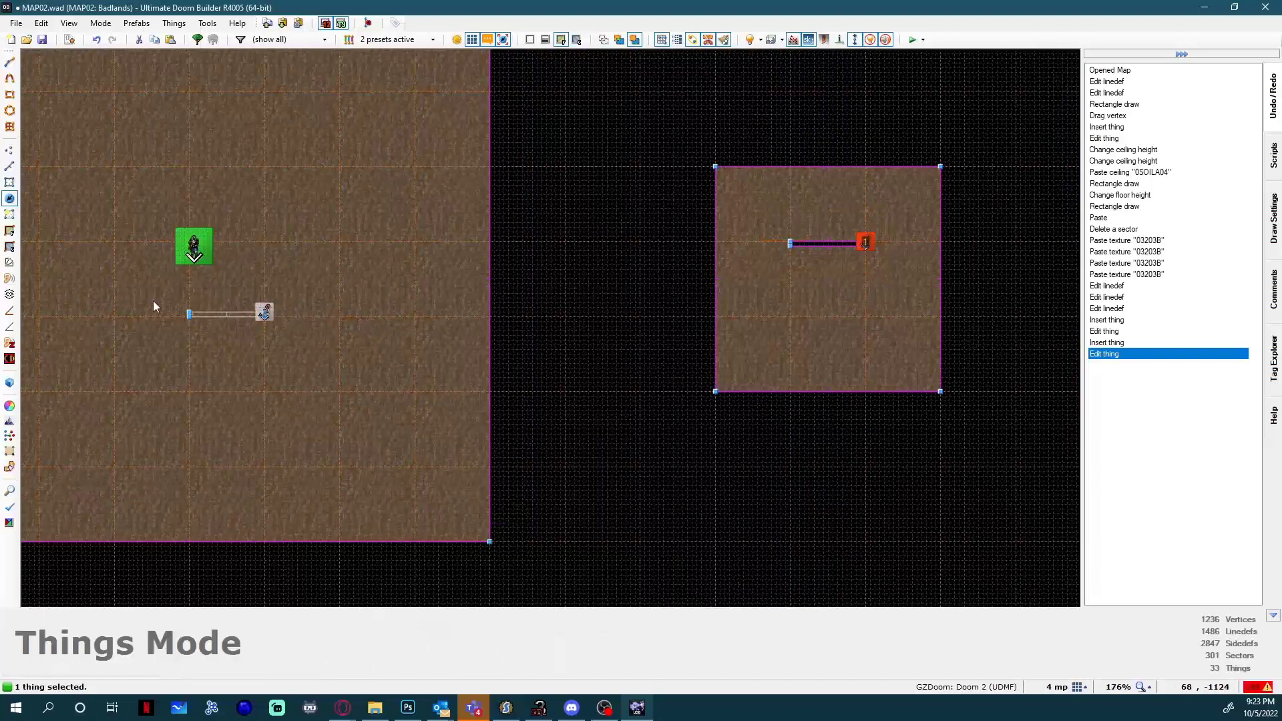
scroll(247, 307, up, 5)
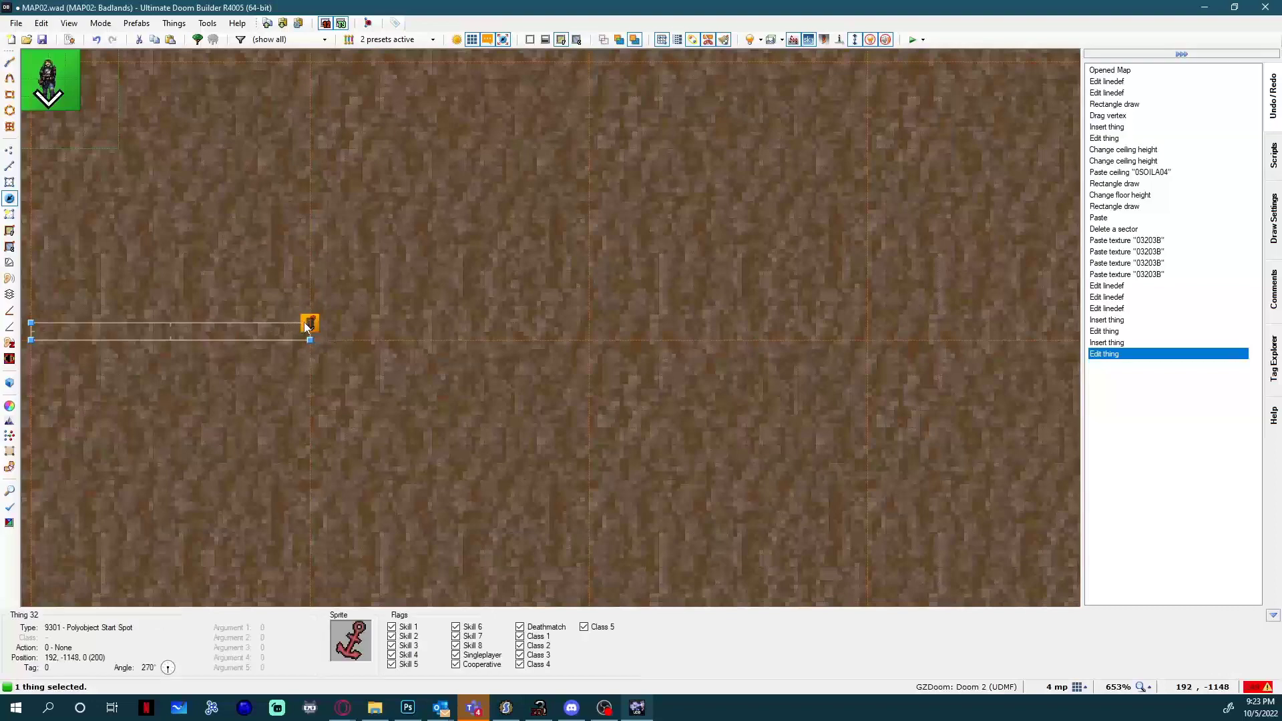
scroll(305, 326, down, 5)
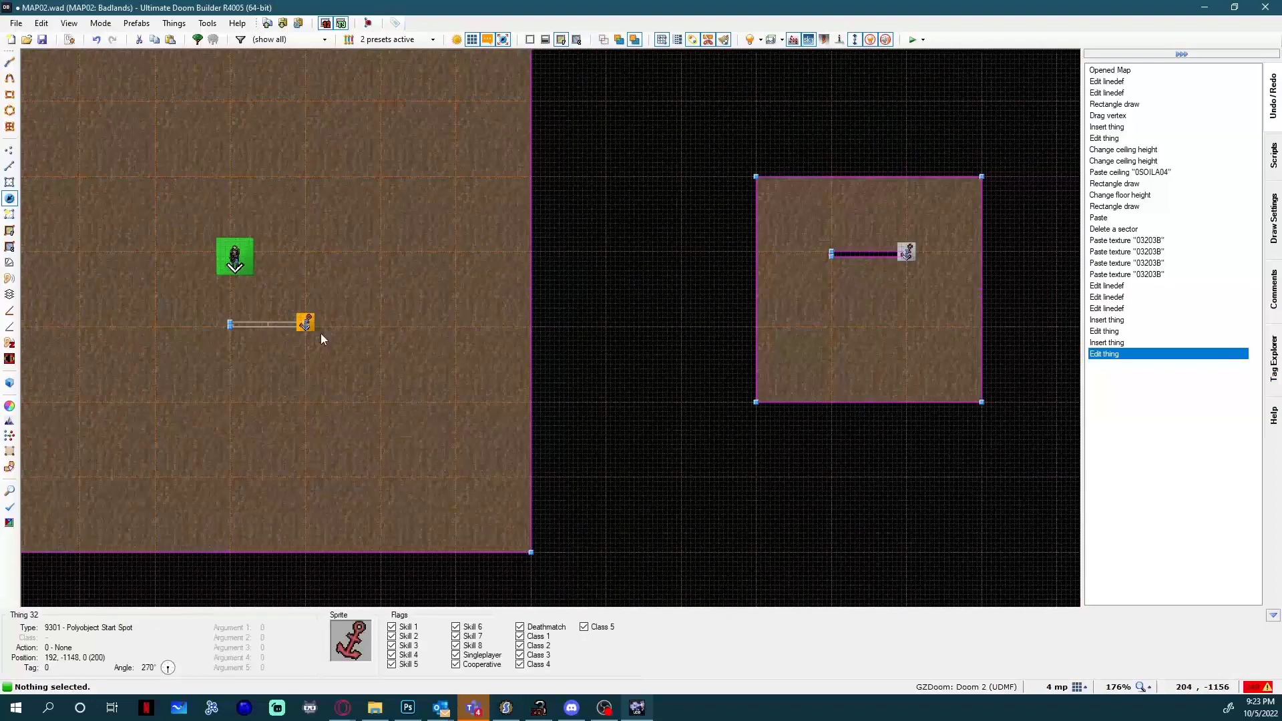
right_click(321, 334)
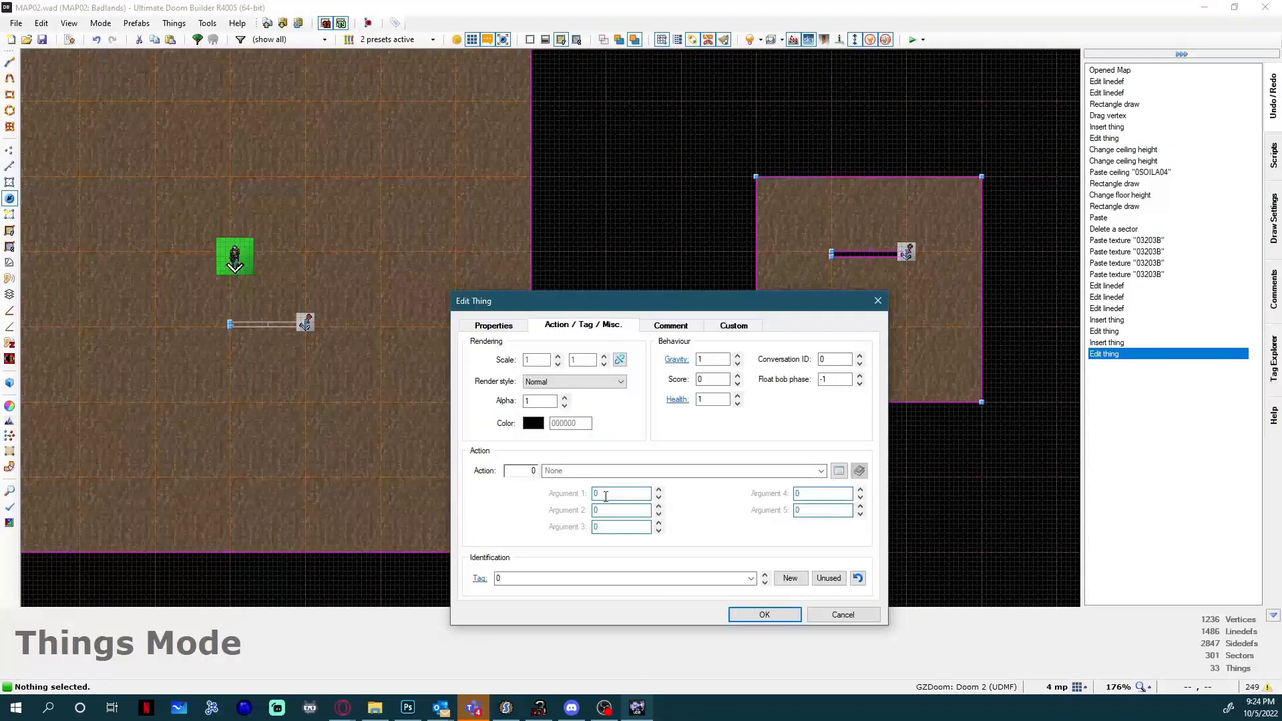
click(495, 326)
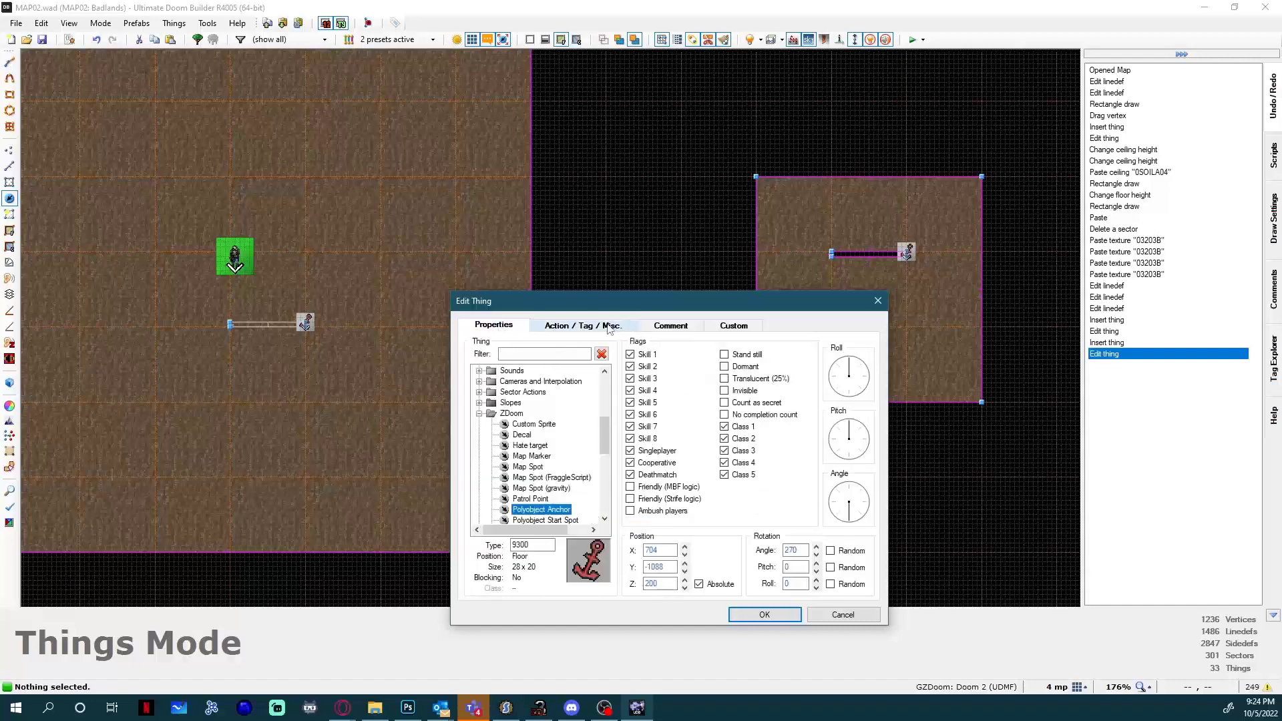
click(877, 301)
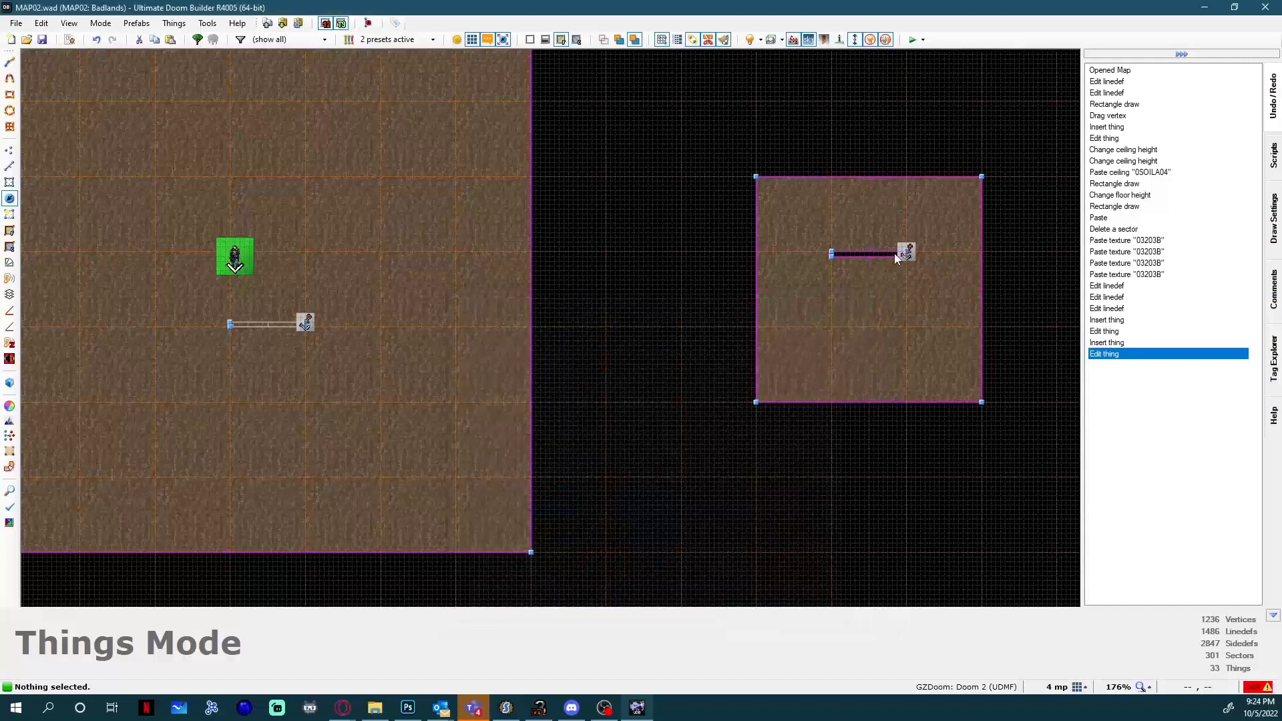
Set the Polyobject Number to 10 on the Polyobject Start Line at the void door's west end.
scroll(858, 262, up, 4)
key(l)
scroll(852, 255, up, 3)
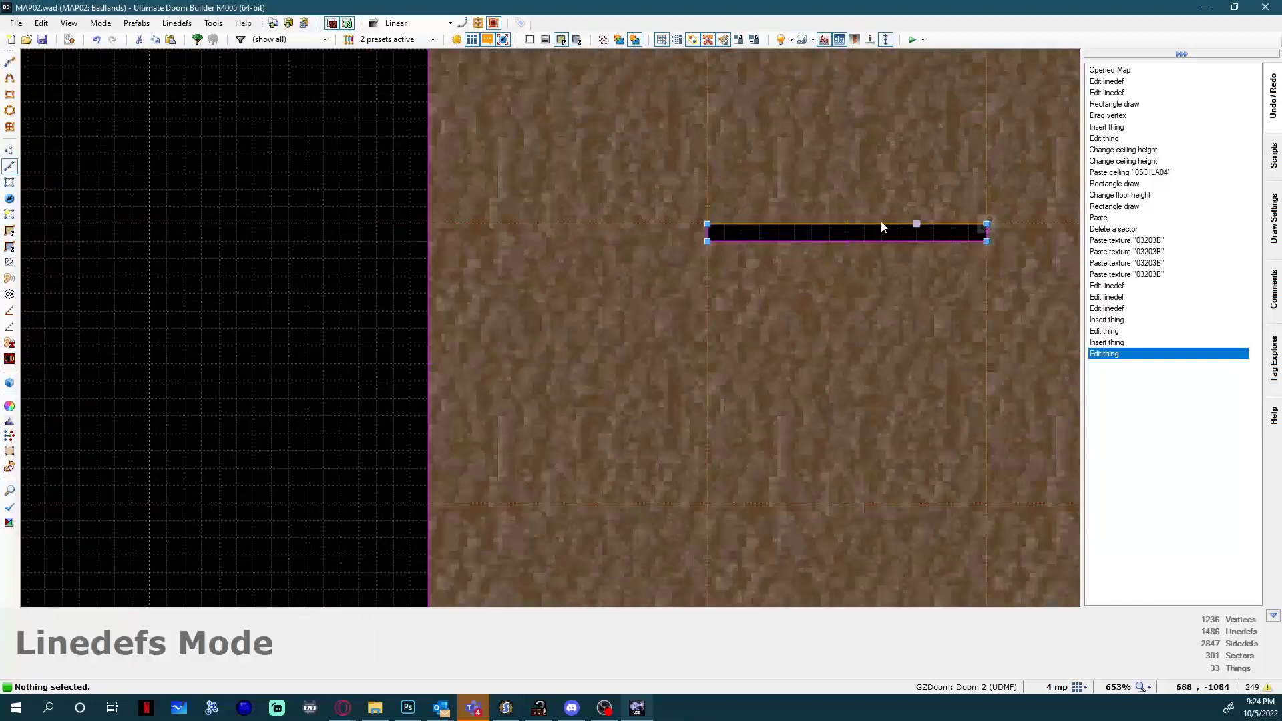
right_click(705, 239)
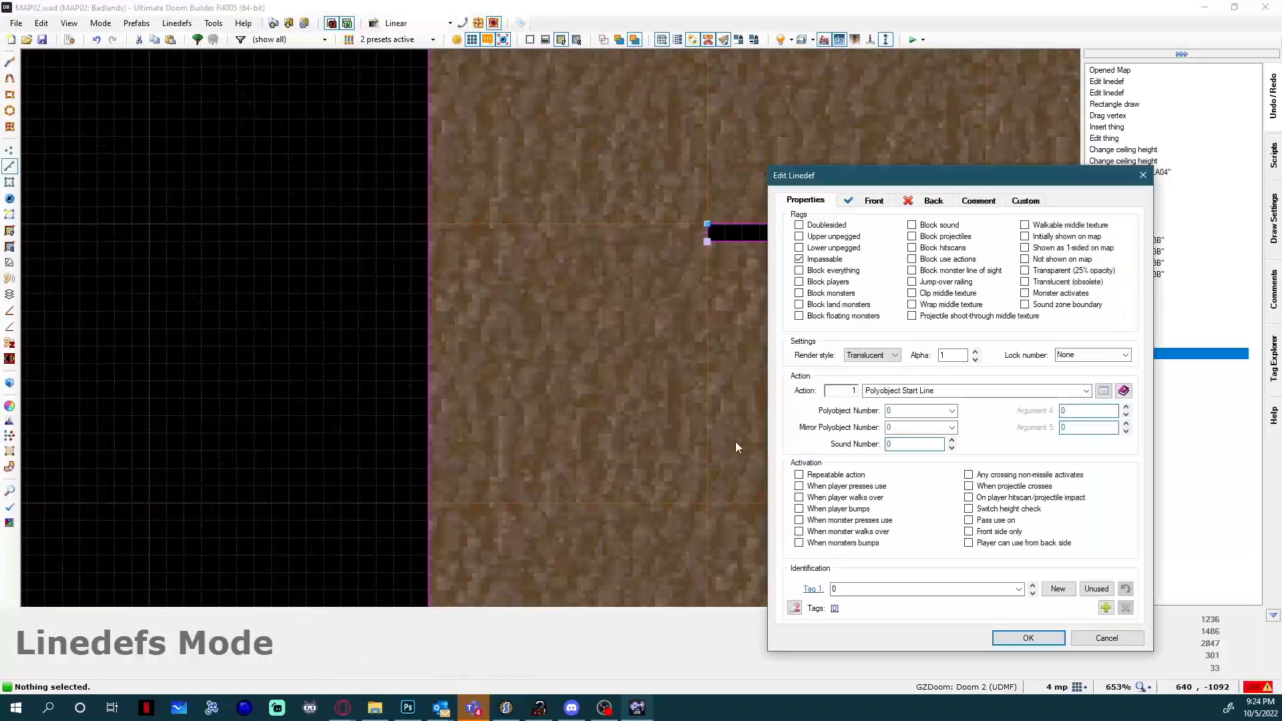
text(1)
key(Return)
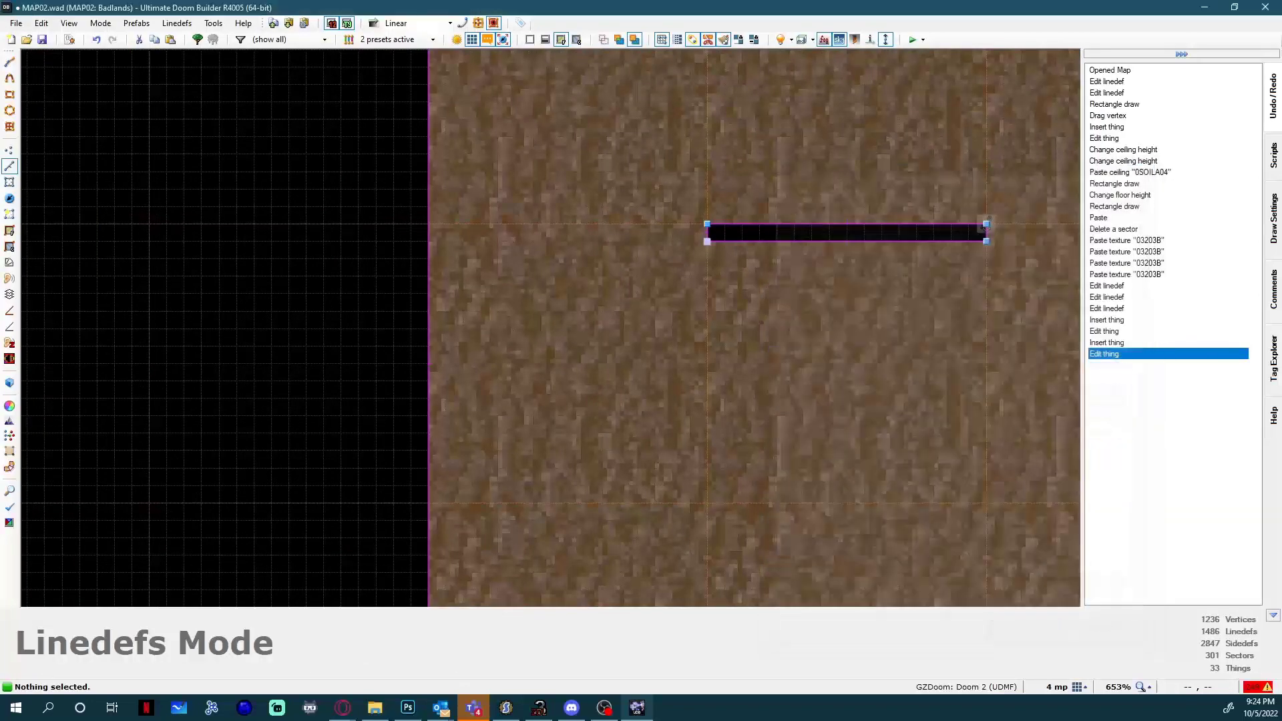
Set the angle of the Polyobject Anchor at the void's north-east corner to 10.
key(Right)
key(Right)
scroll(906, 199, up, 1)
scroll(906, 198, up, 1)
key(t)
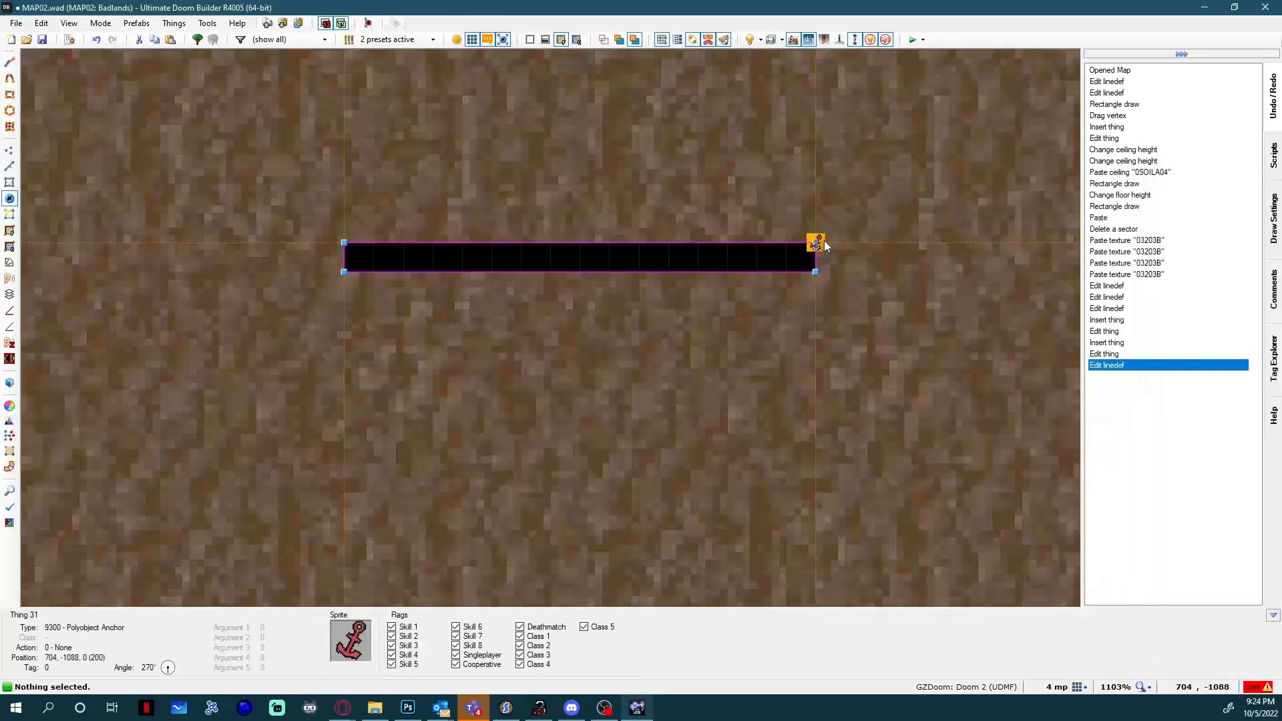
right_click(824, 240)
double_click(800, 552)
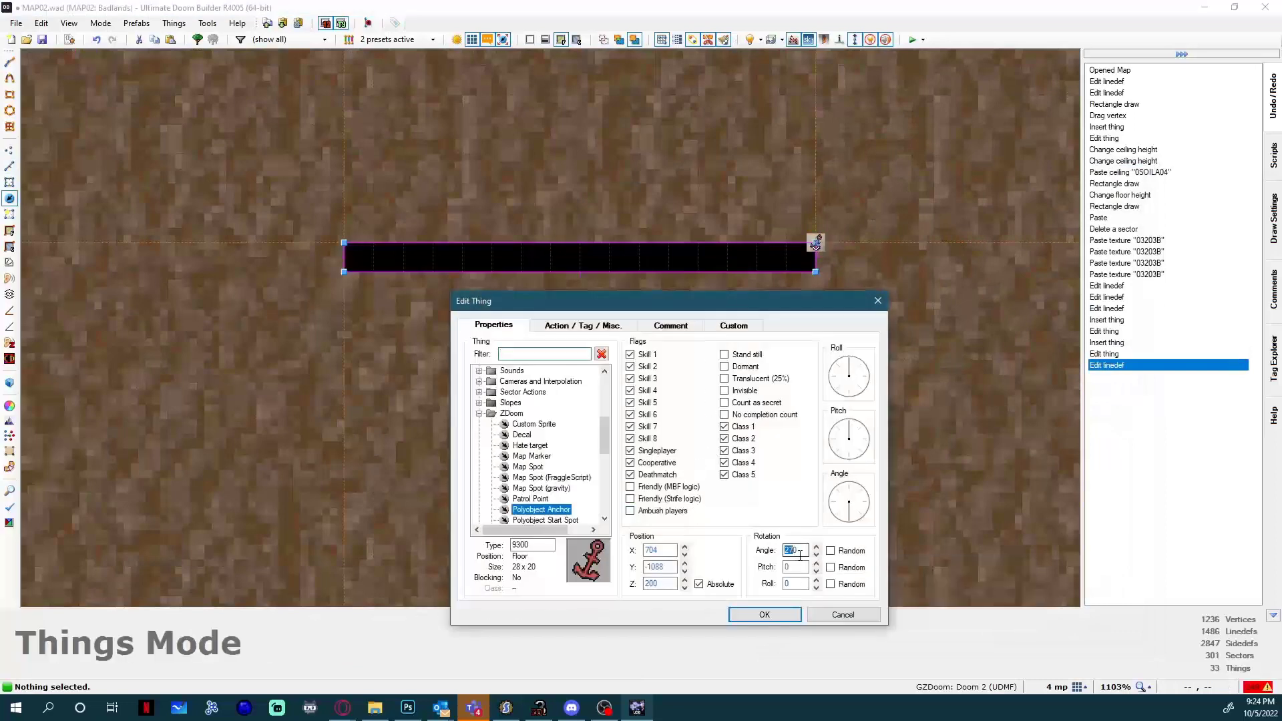
text(10)
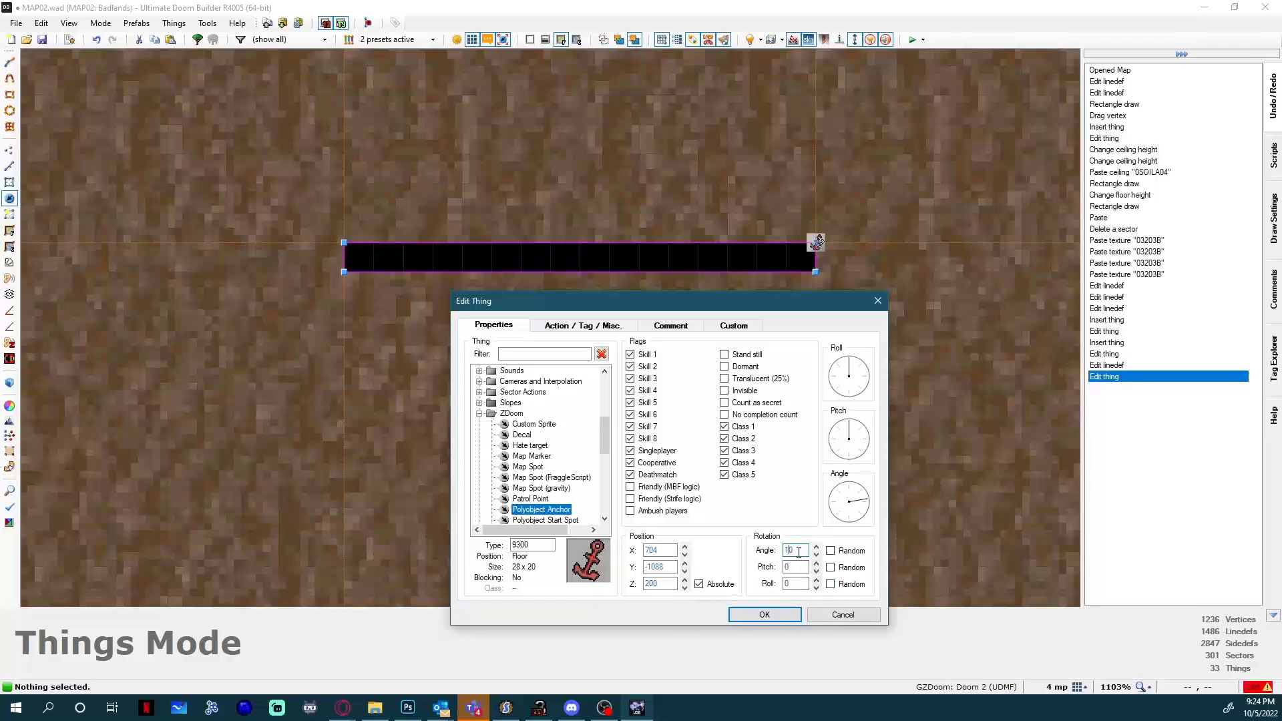
click(761, 615)
Set the angle of the Polyobject Start Spot in the large room to 10.
scroll(601, 361, down, 10)
scroll(487, 383, up, 8)
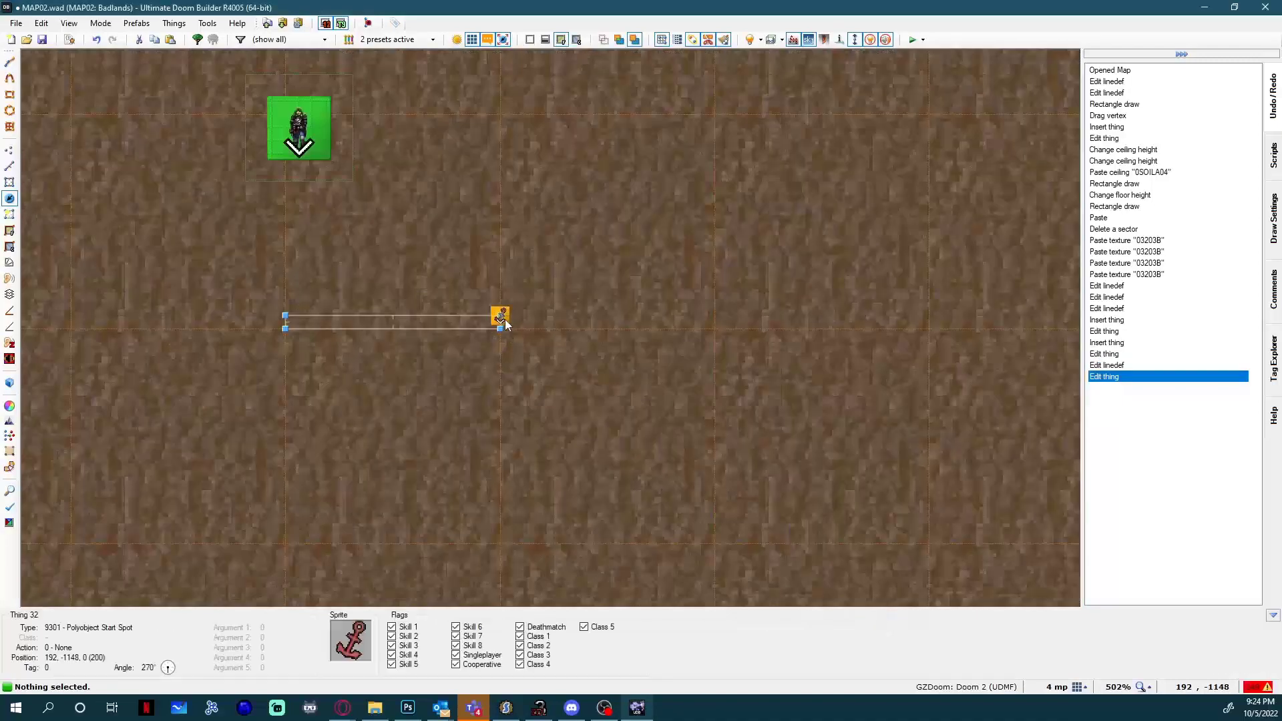
right_click(513, 327)
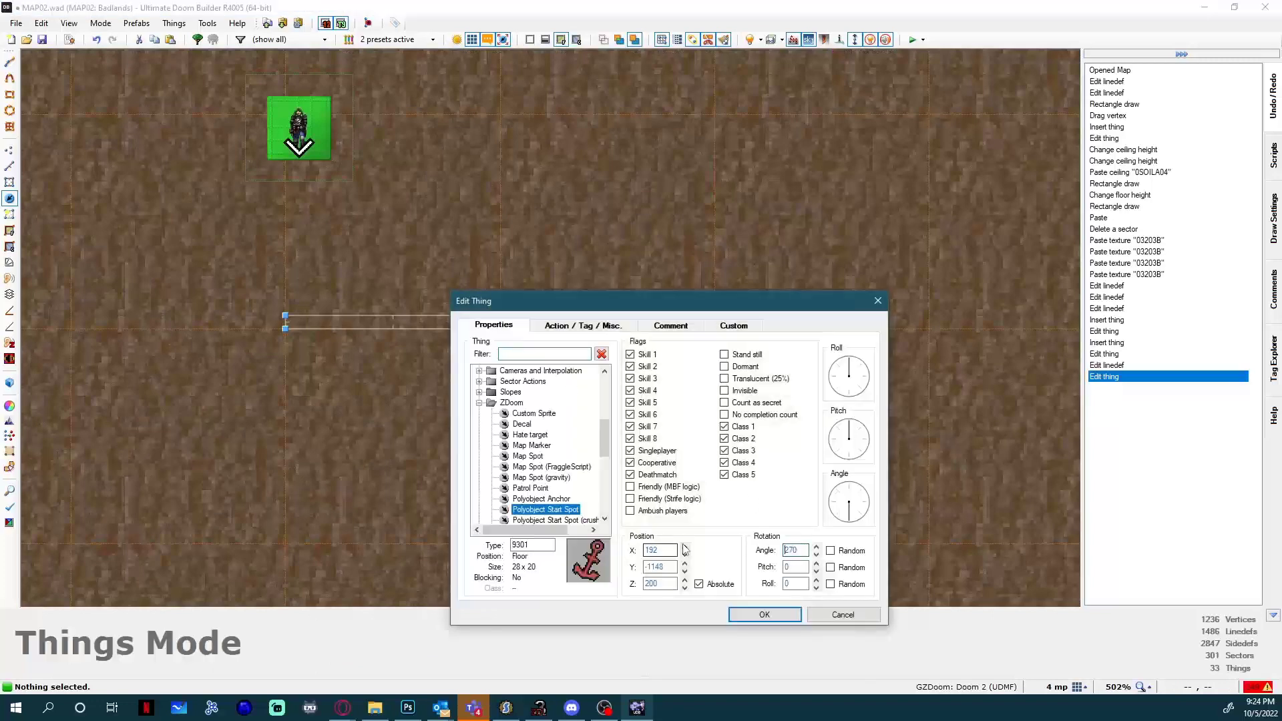
text(10)
click(828, 621)
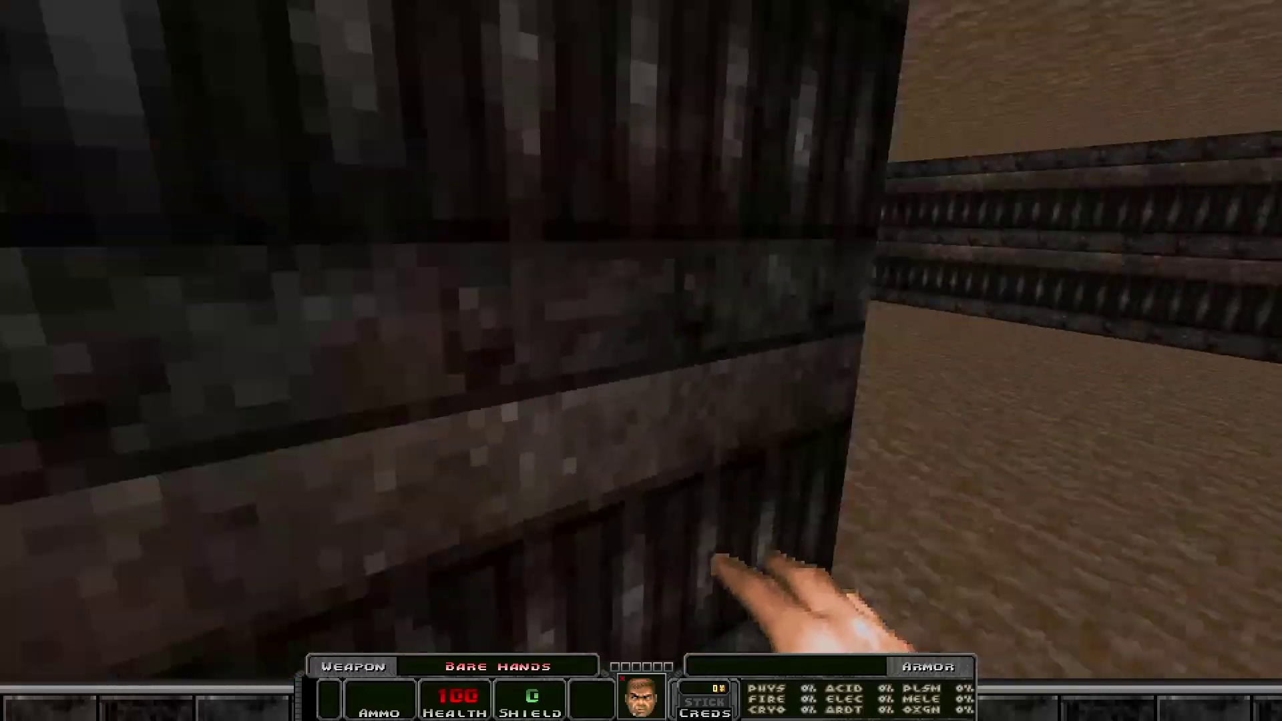
Walk around the polyobject door in the test game to inspect it, and quit the game through the console.
key(w)
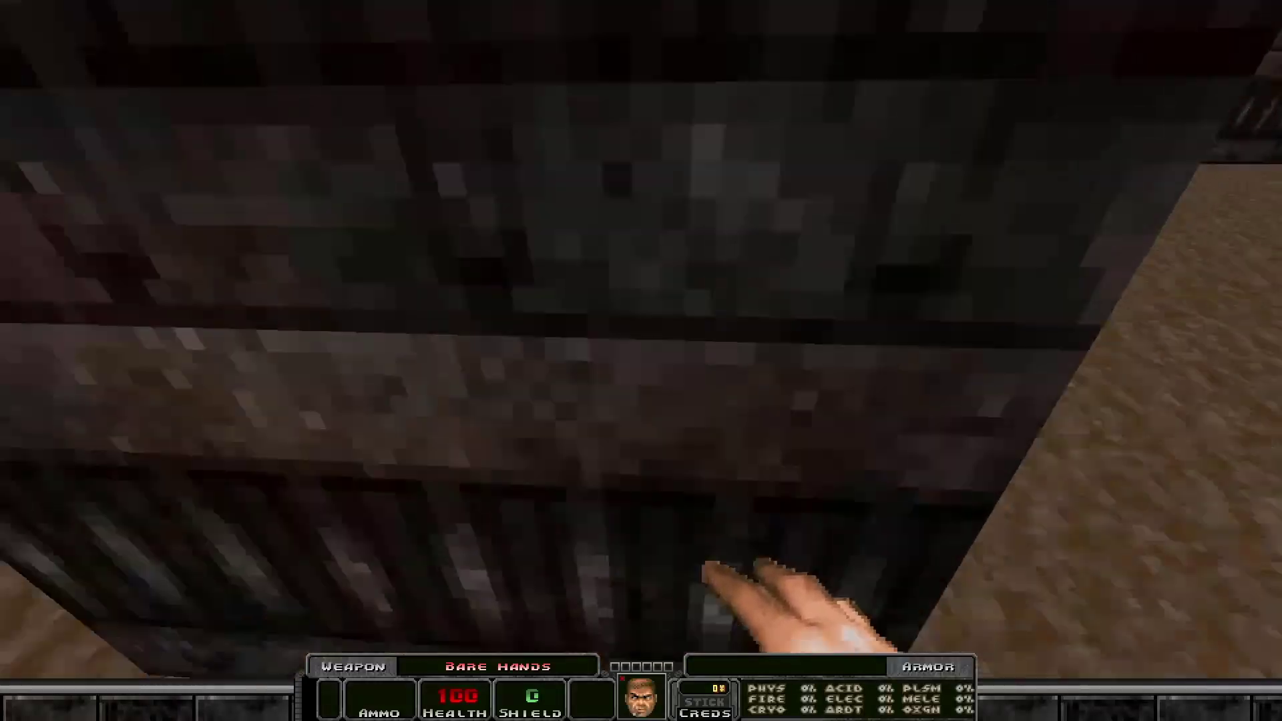
click(641, 361)
key(d)
click(641, 361)
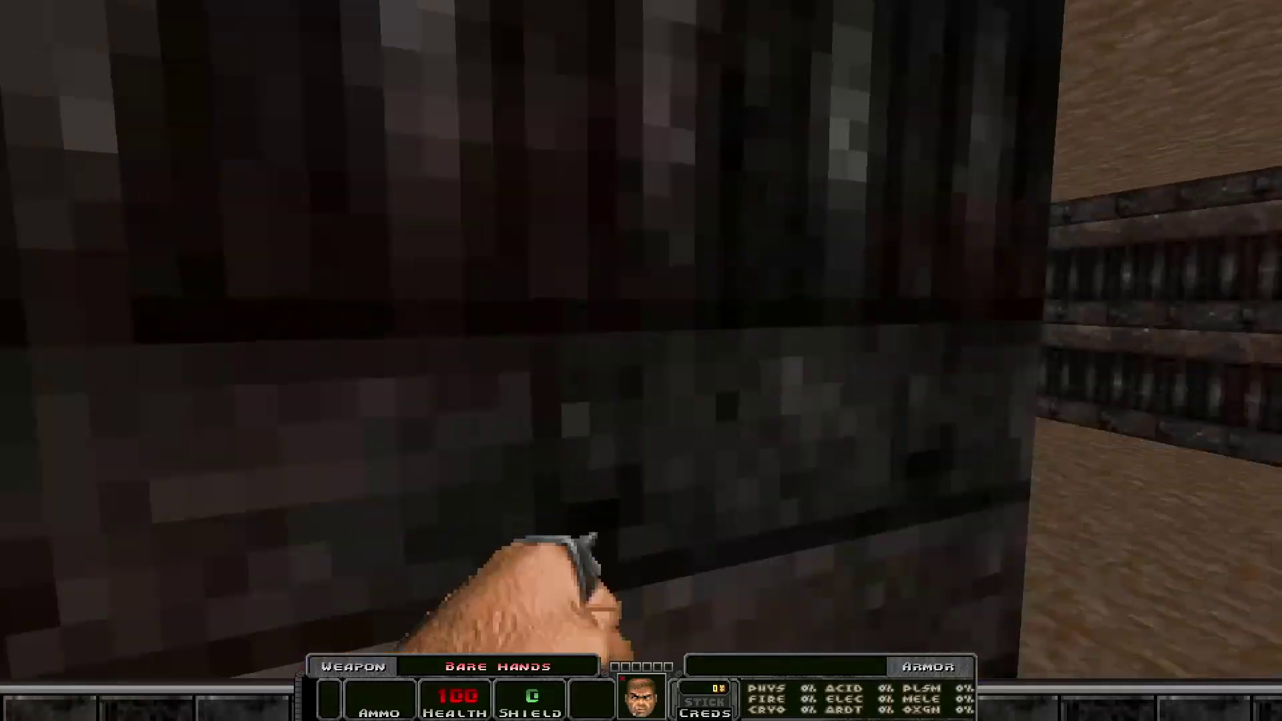
click(641, 361)
key(grave)
text(q)
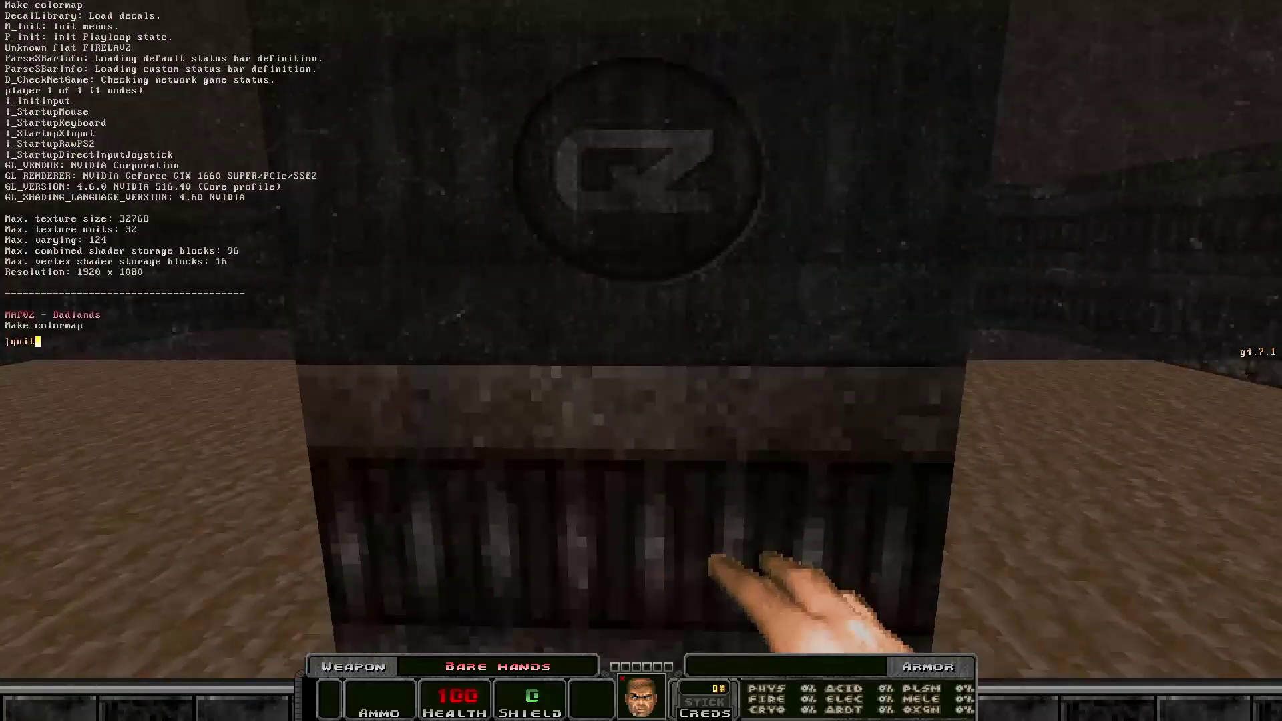
text(uit)
key(Return)
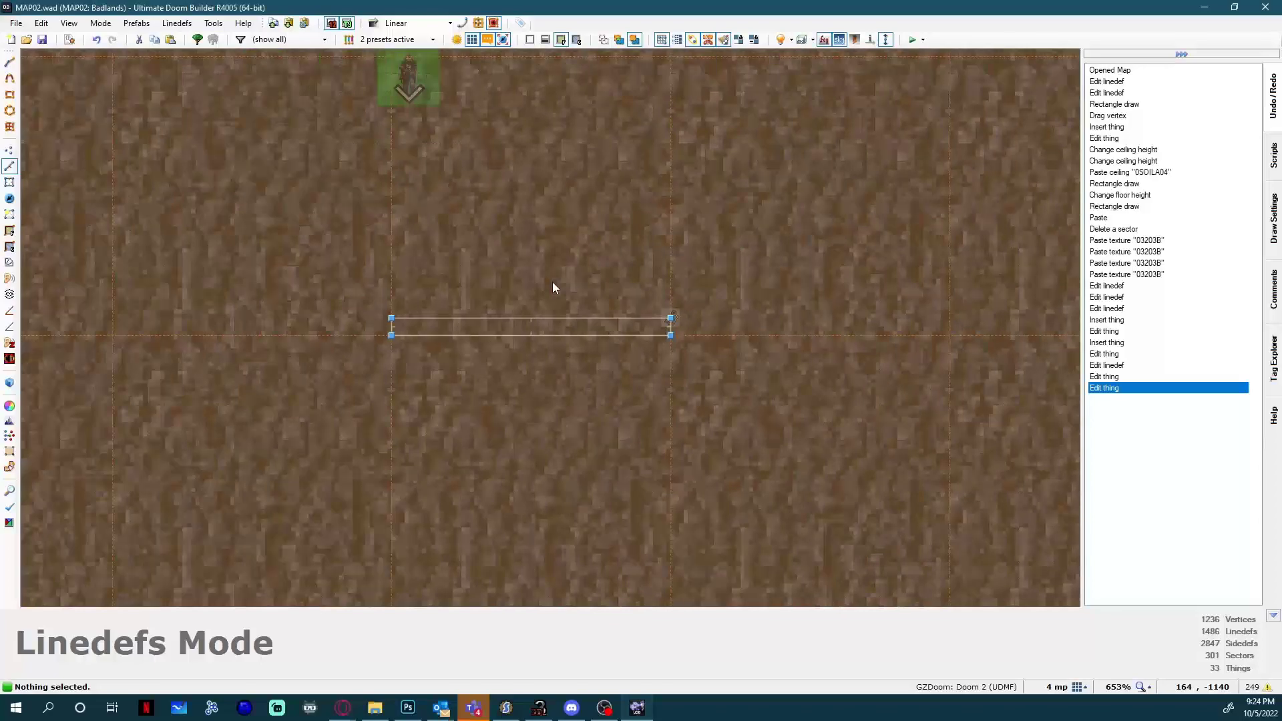
Make the void door's north linedef a repeatable action that activates when the player presses use.
scroll(553, 288, down, 8)
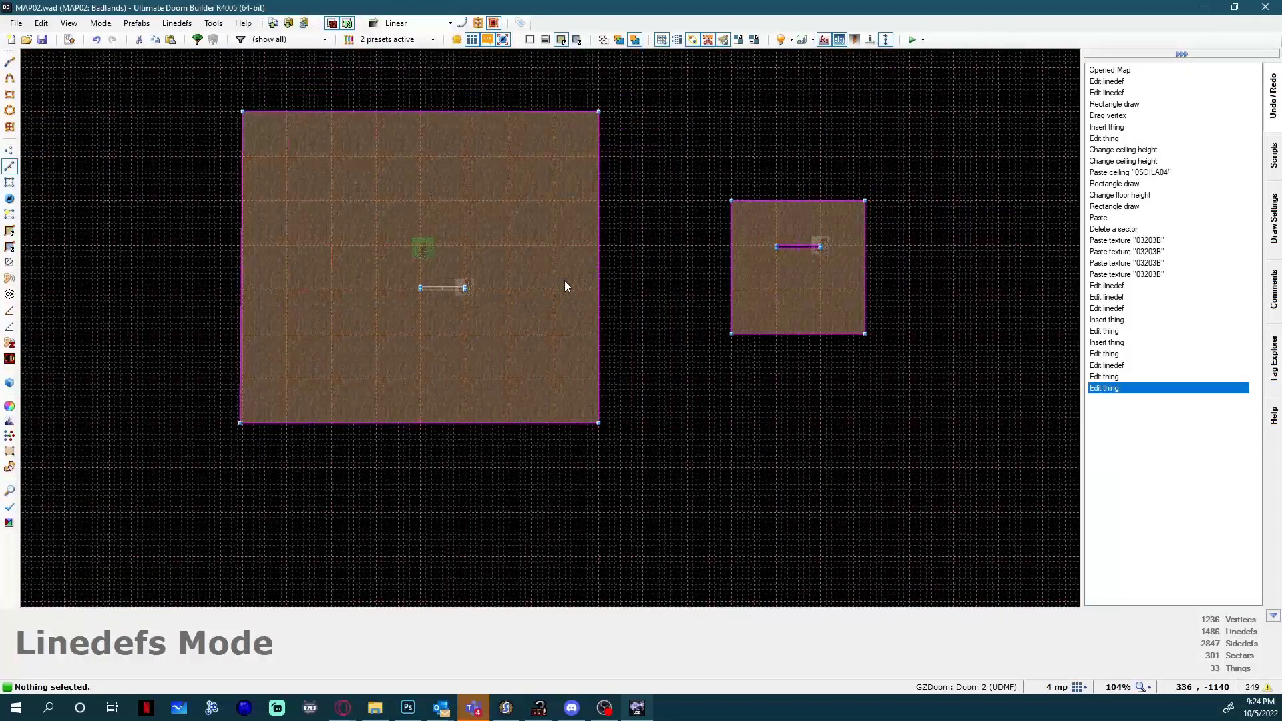
scroll(578, 268, up, 3)
scroll(626, 250, up, 7)
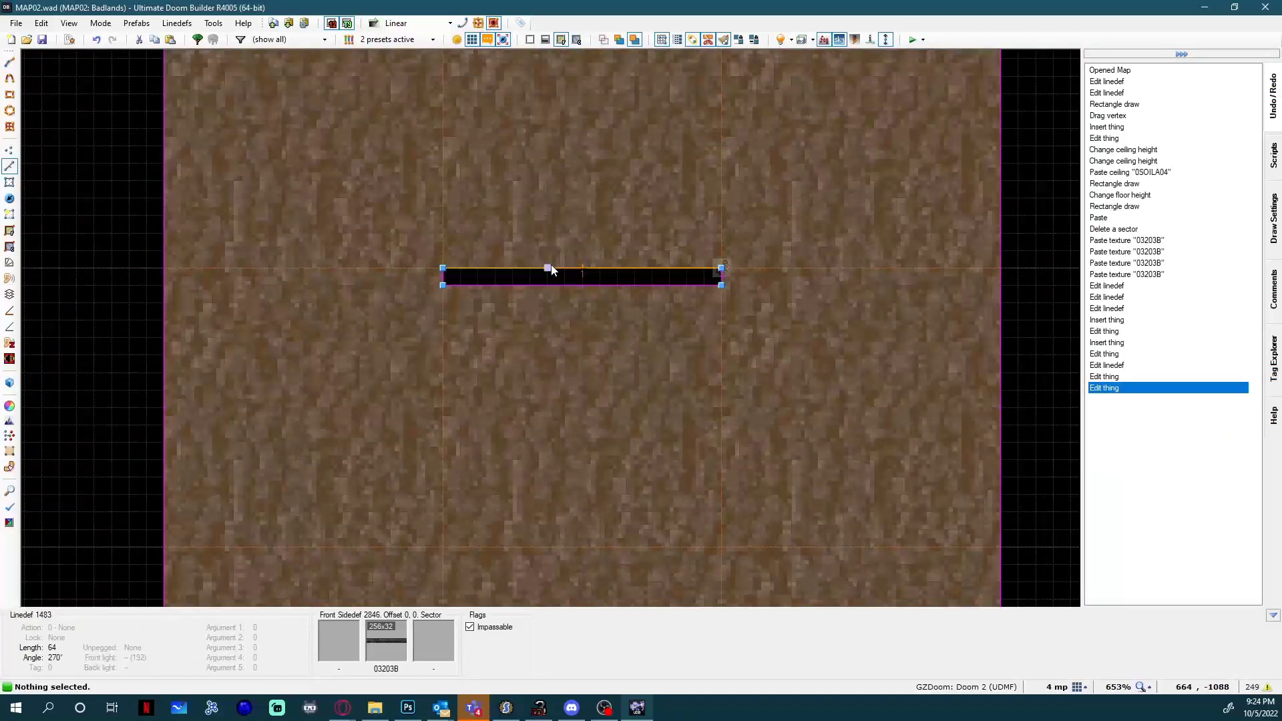
key(l)
click(564, 275)
scroll(569, 281, up, 4)
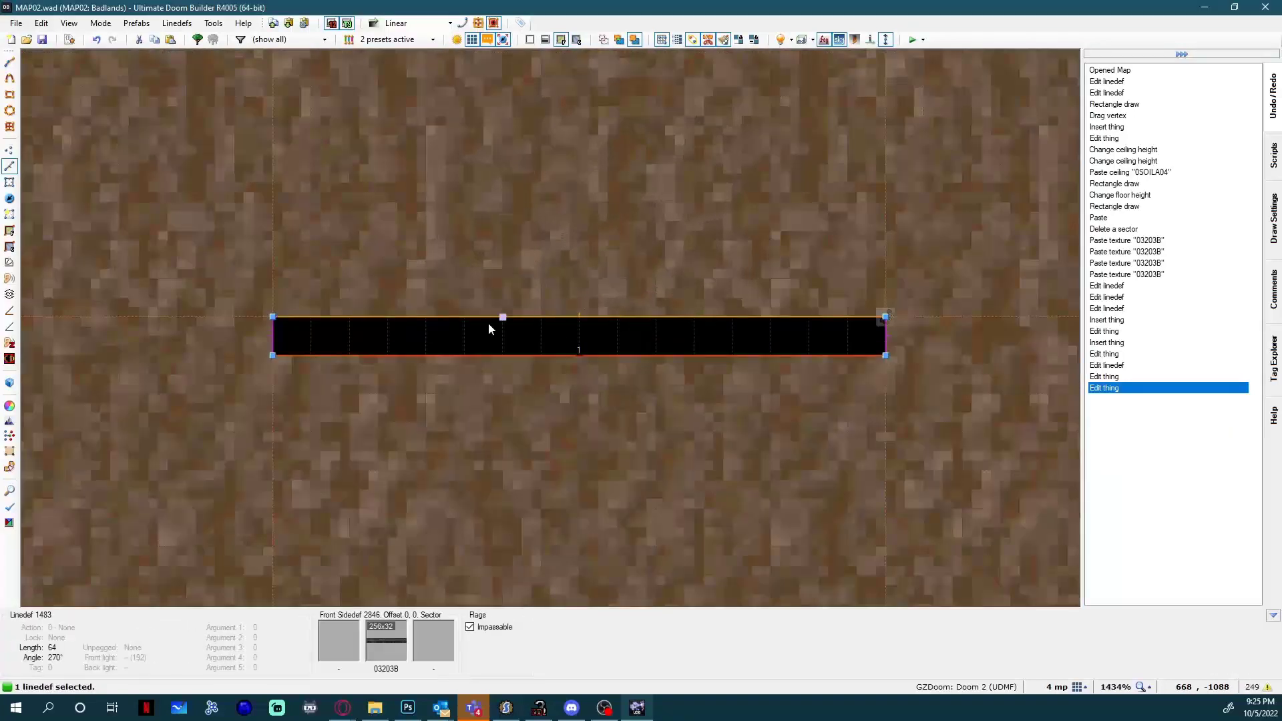
click(557, 312)
key(c)
click(583, 321)
right_click(499, 331)
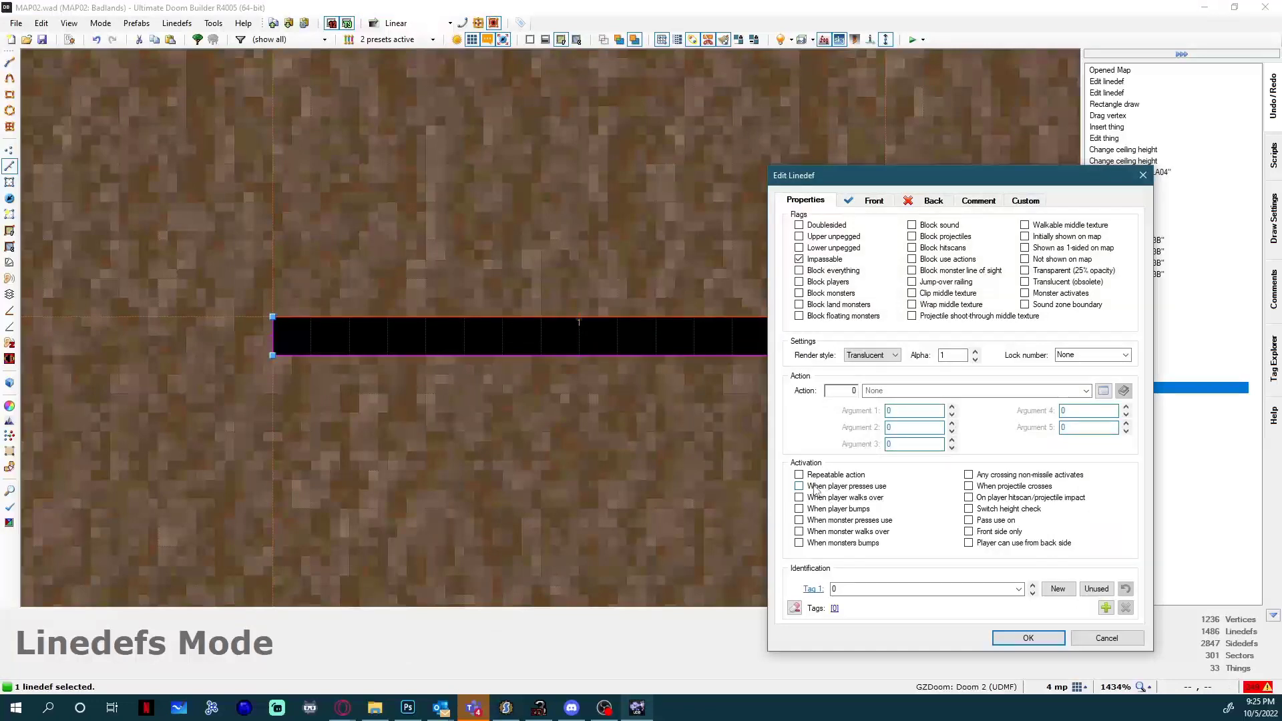
click(845, 487)
drag(888, 177, 652, 137)
Assign the Polyobject Door Slide action to the void door's north linedef.
click(867, 352)
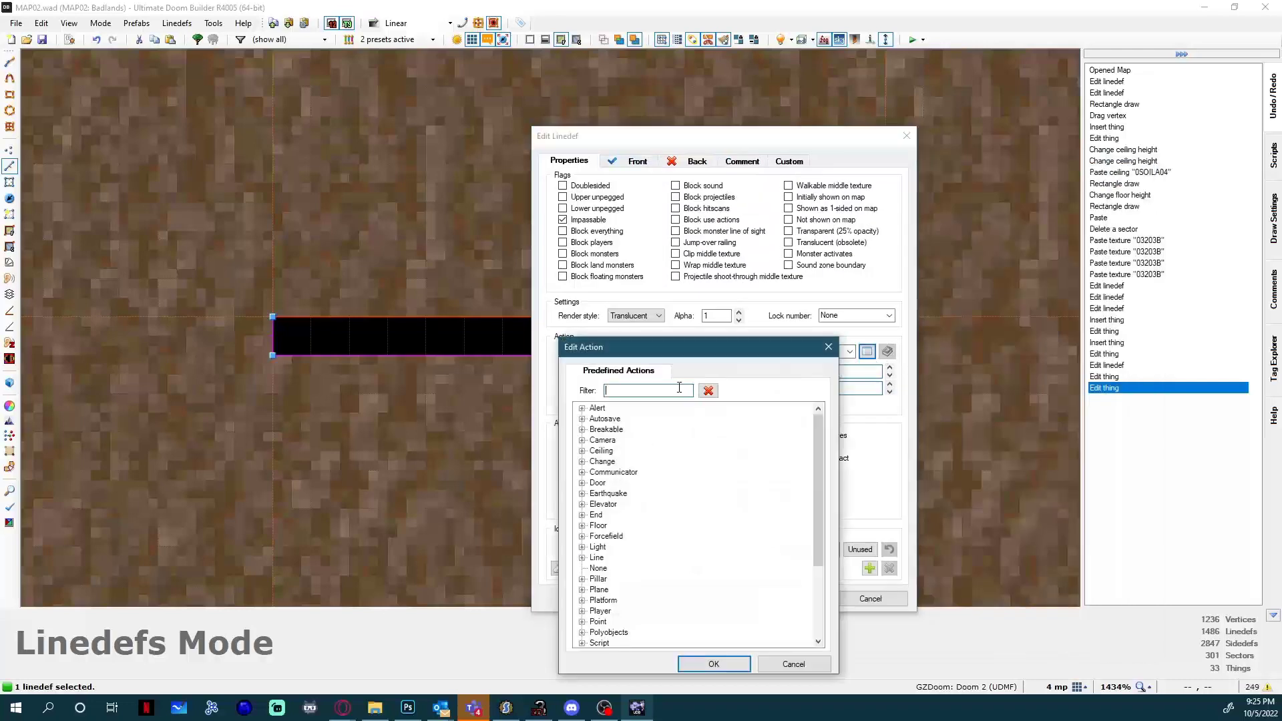
text(pol)
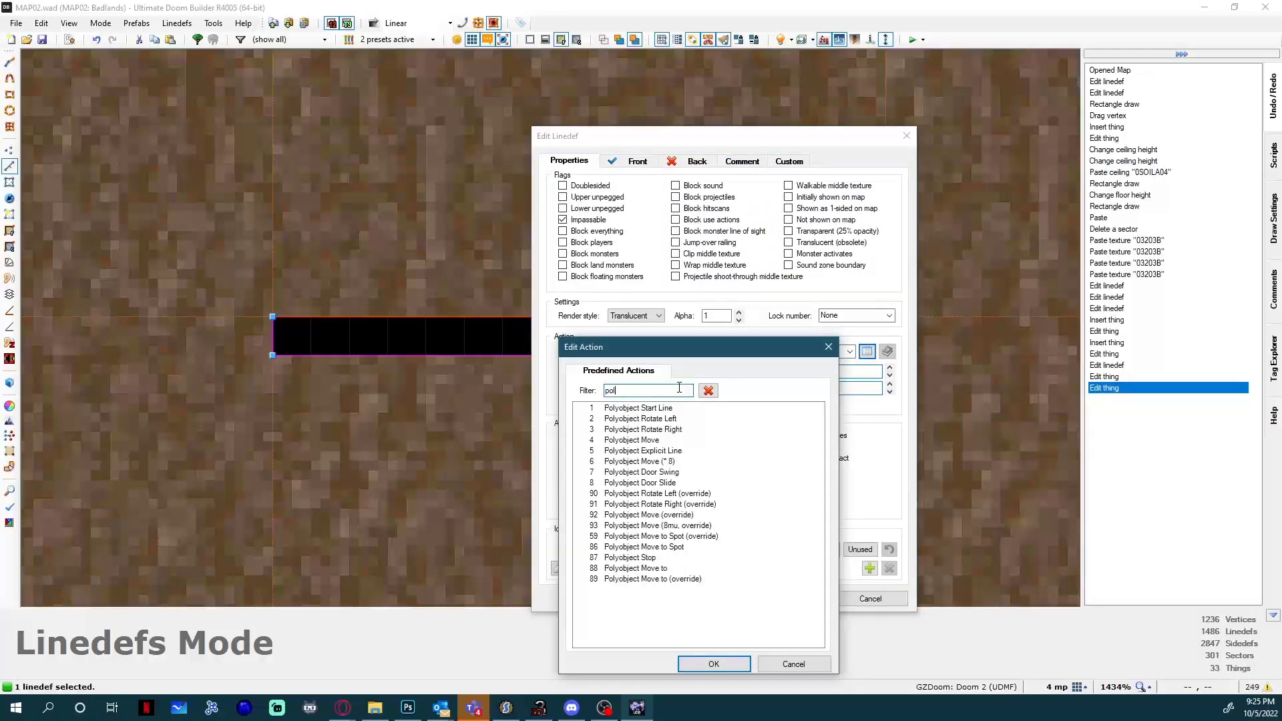
click(649, 441)
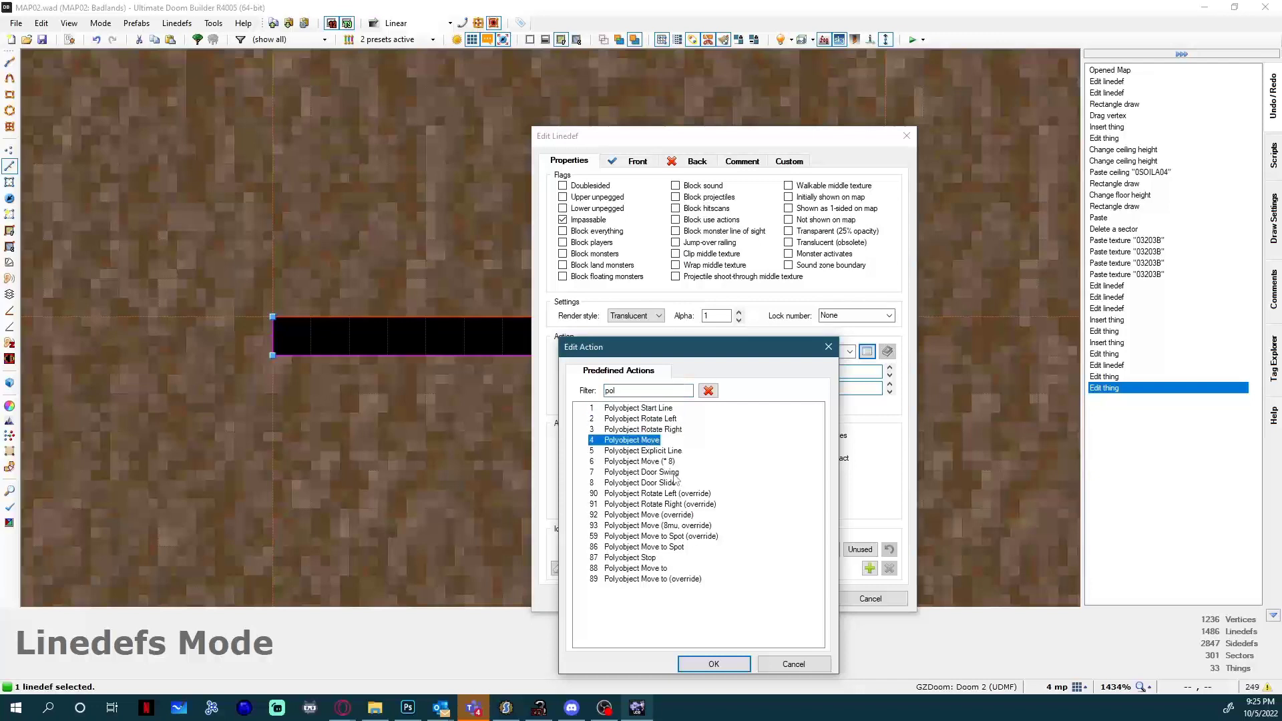
click(651, 497)
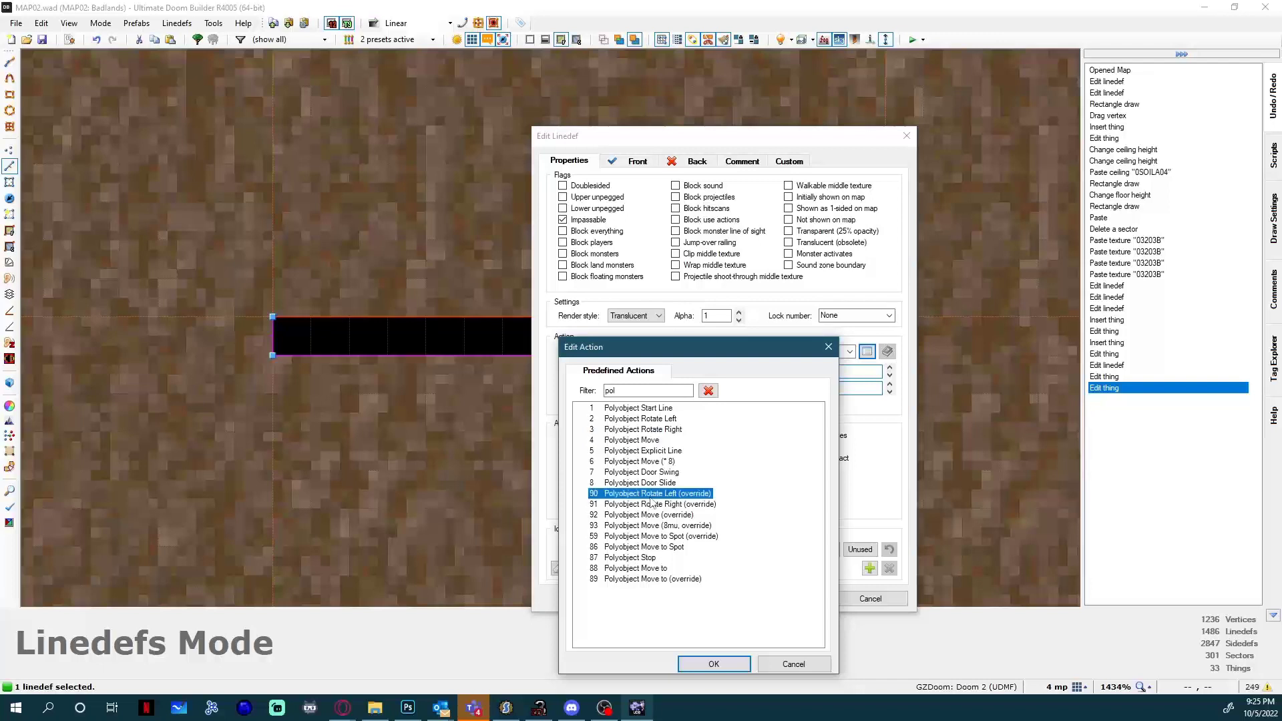
click(651, 485)
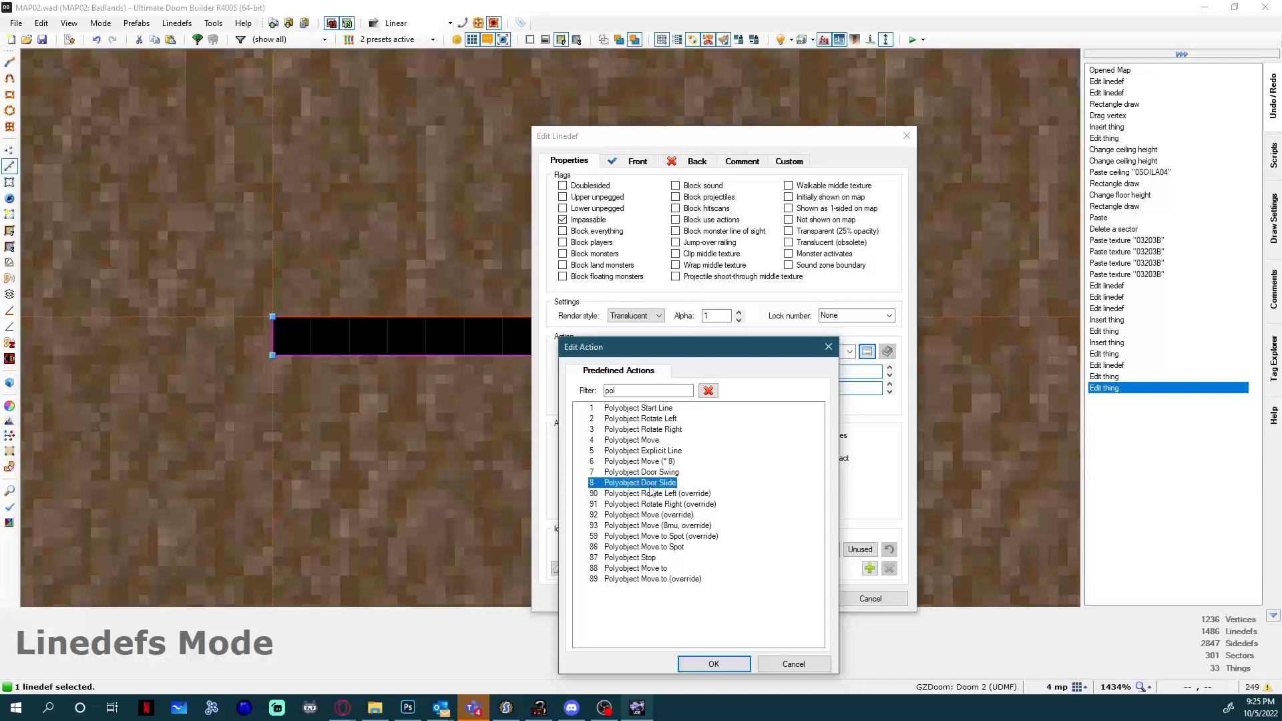
double_click(651, 484)
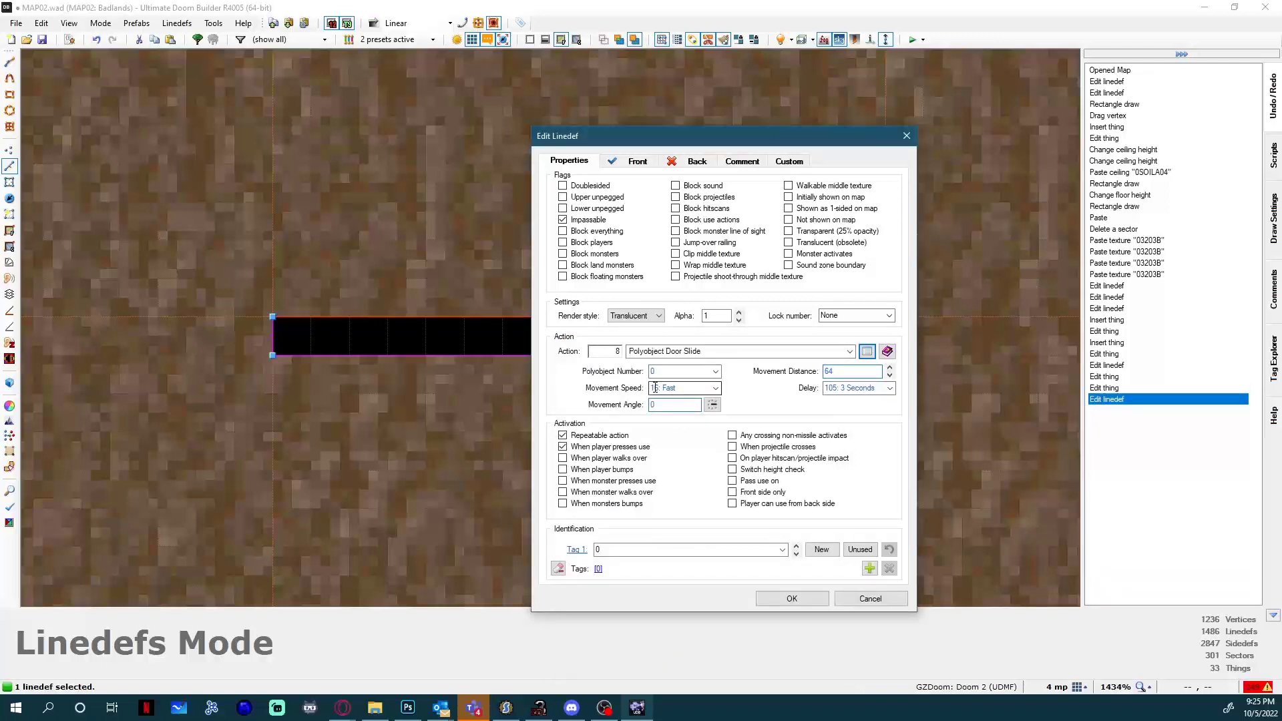
Set the void door's slide action to Polyobject Number 10 with a Movement Speed of 16: Fast.
click(715, 388)
click(713, 394)
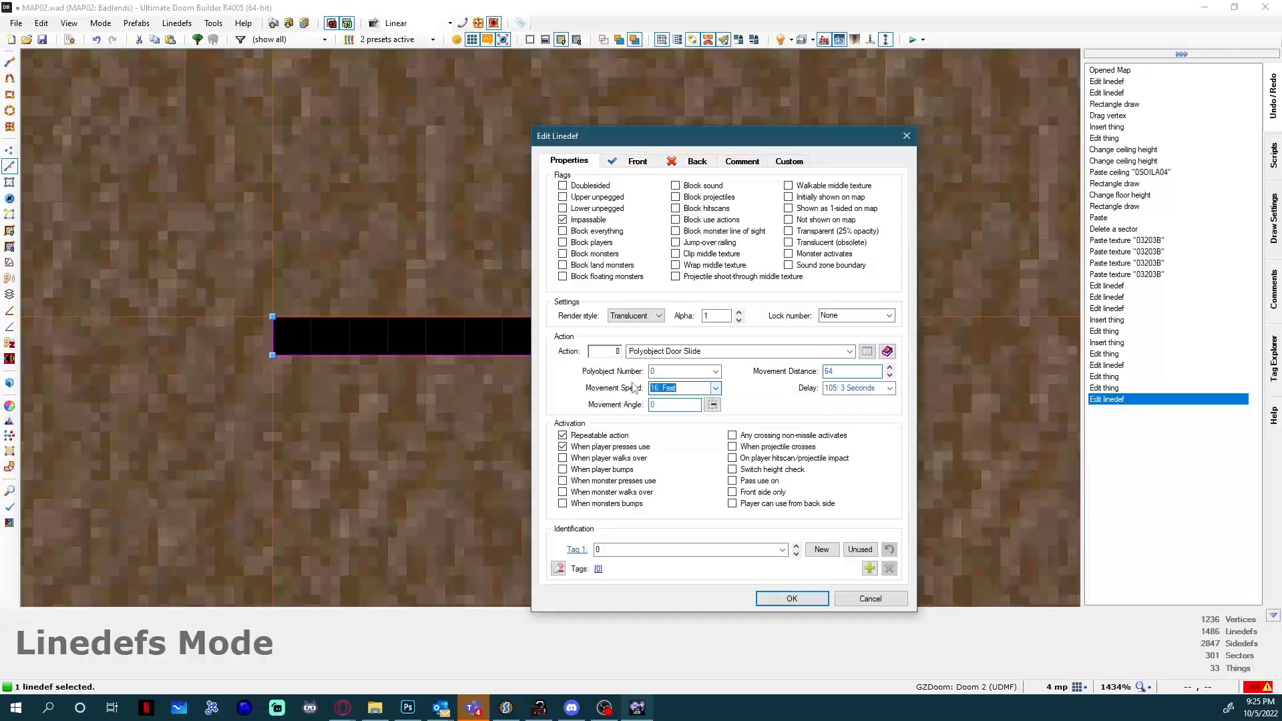
click(717, 371)
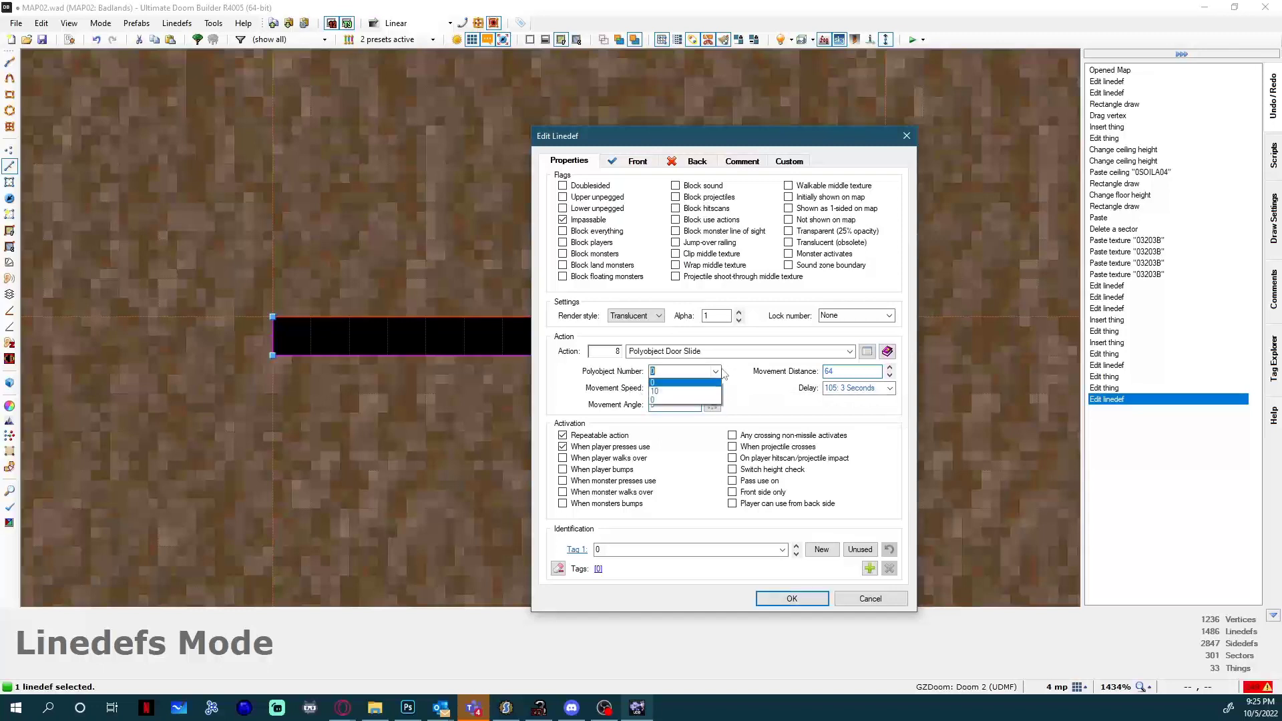
click(660, 393)
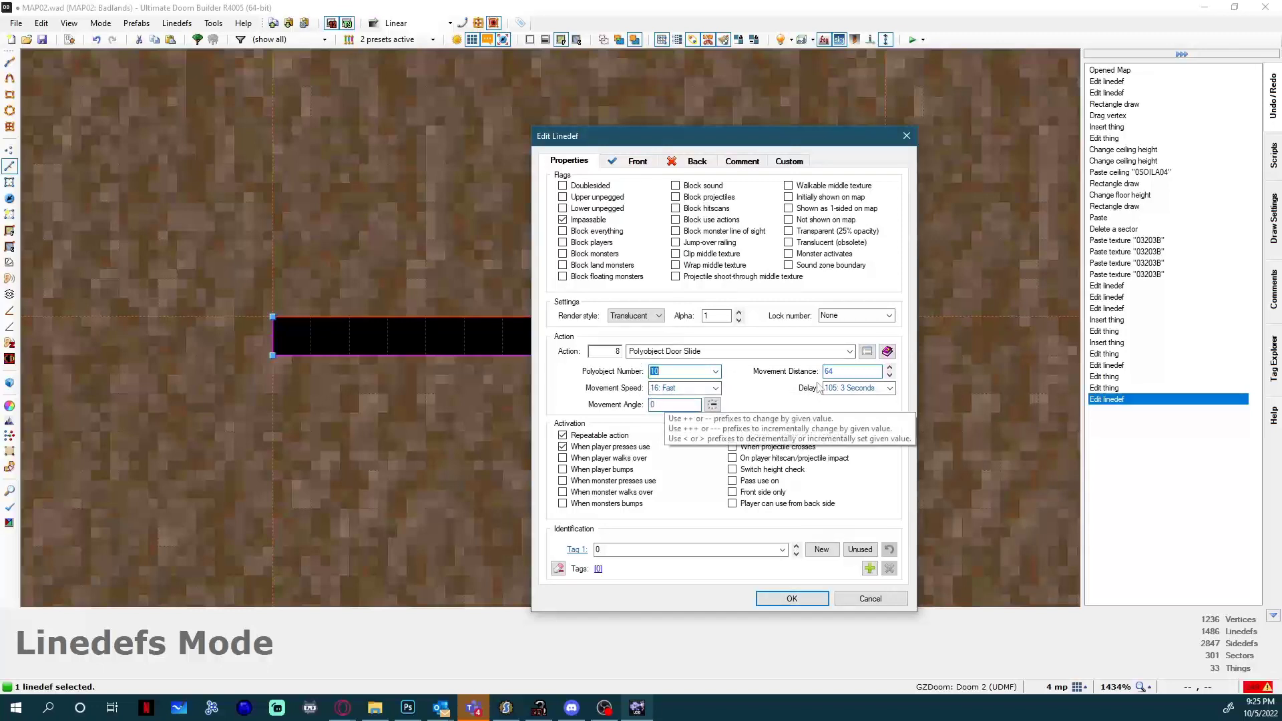
Point the slide action's Movement Angle due west, at 128.
click(665, 404)
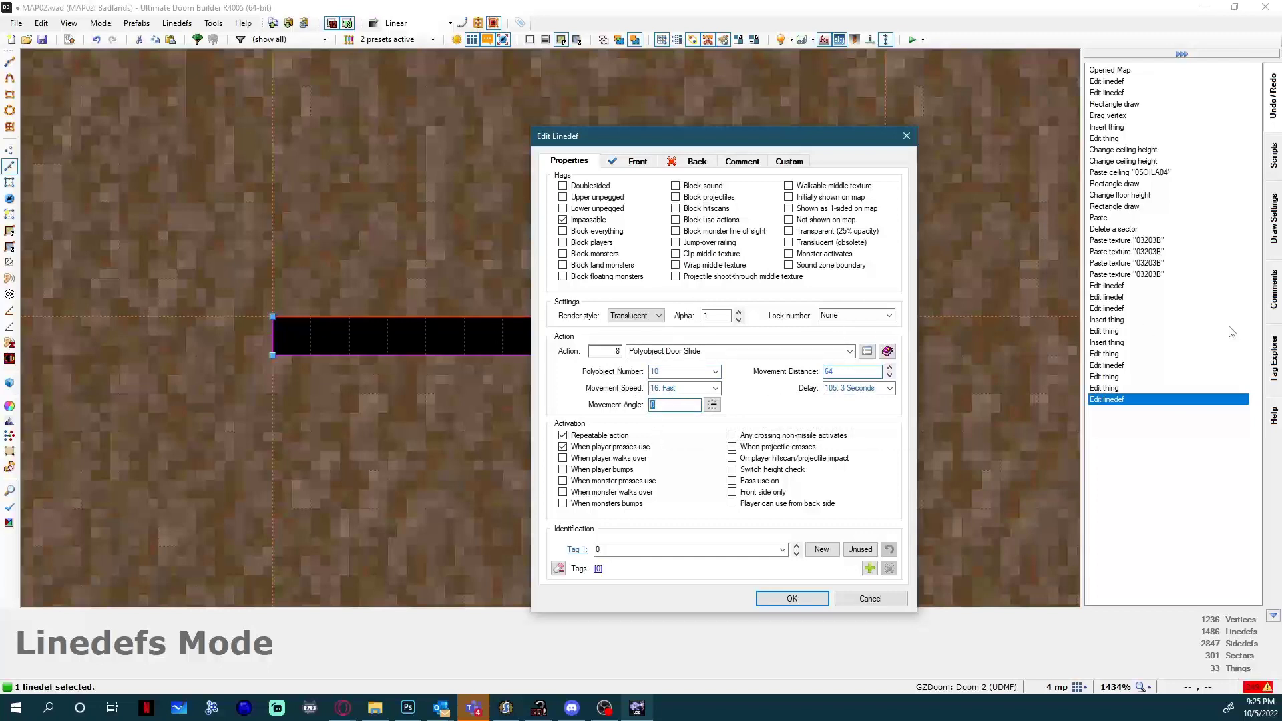
click(712, 405)
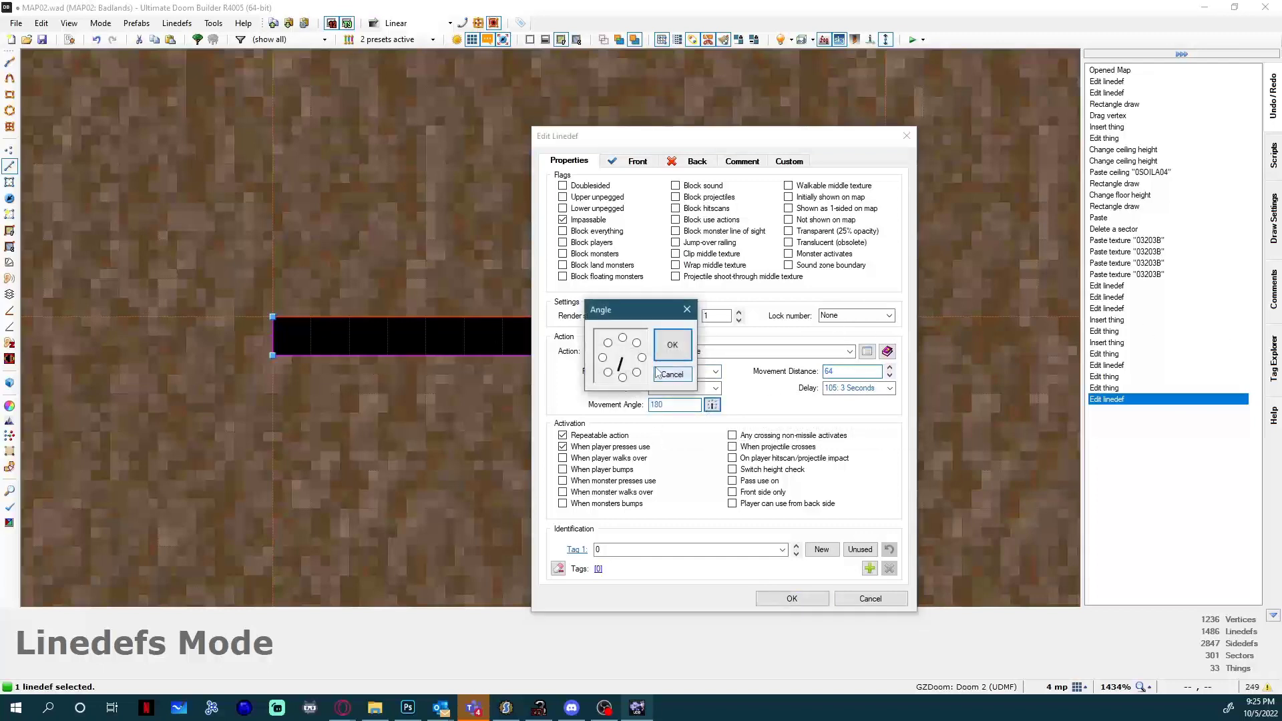
click(603, 358)
click(672, 345)
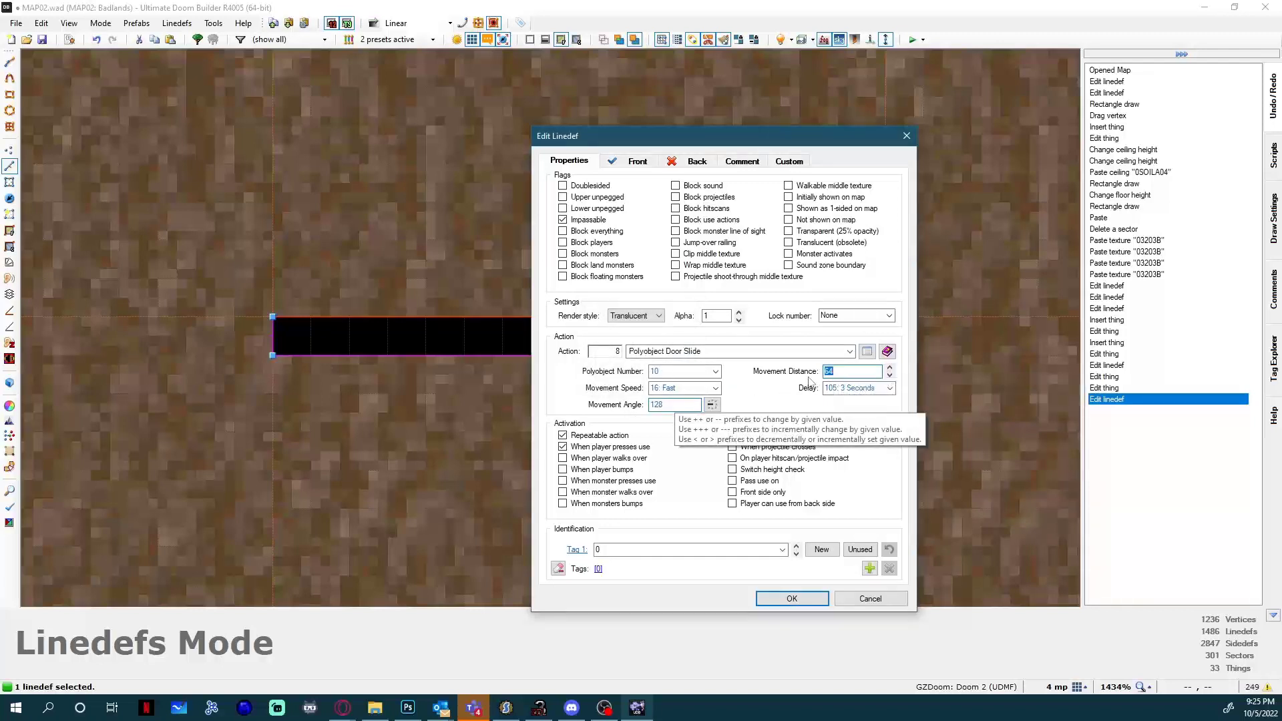
Set the slide action's Delay to 105: 3 Seconds and apply the linedef's properties.
click(889, 388)
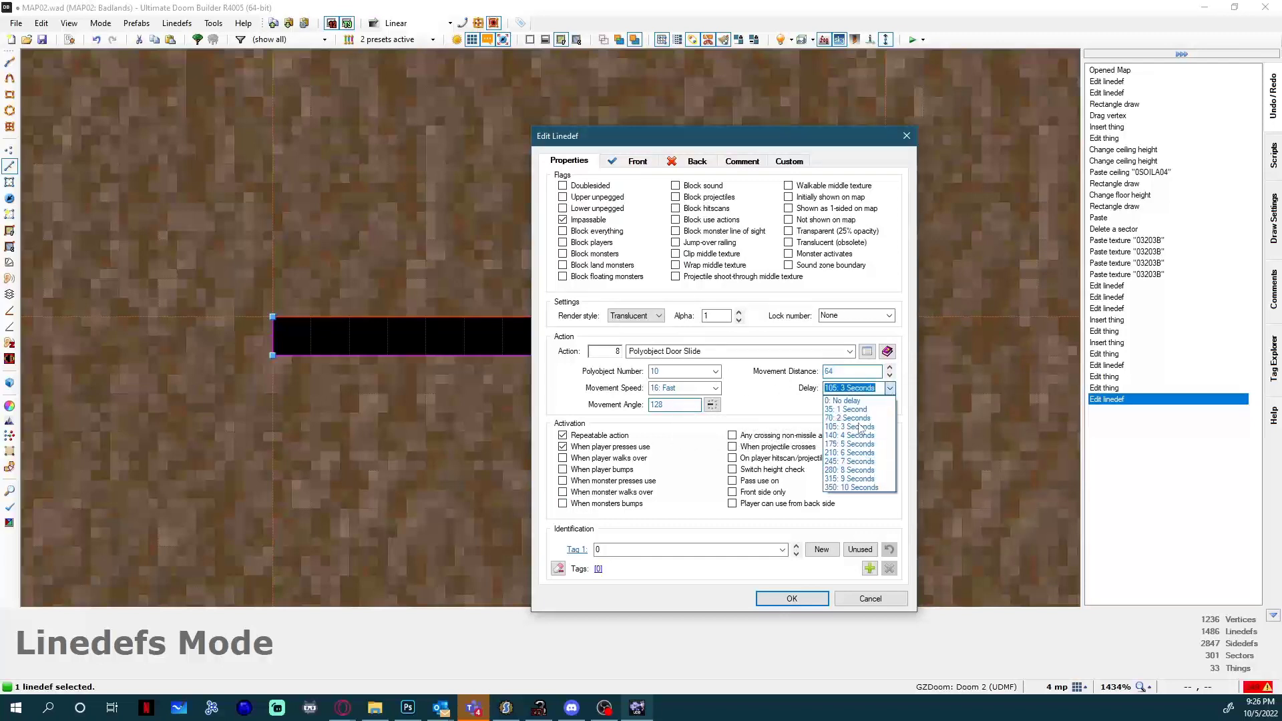
click(861, 401)
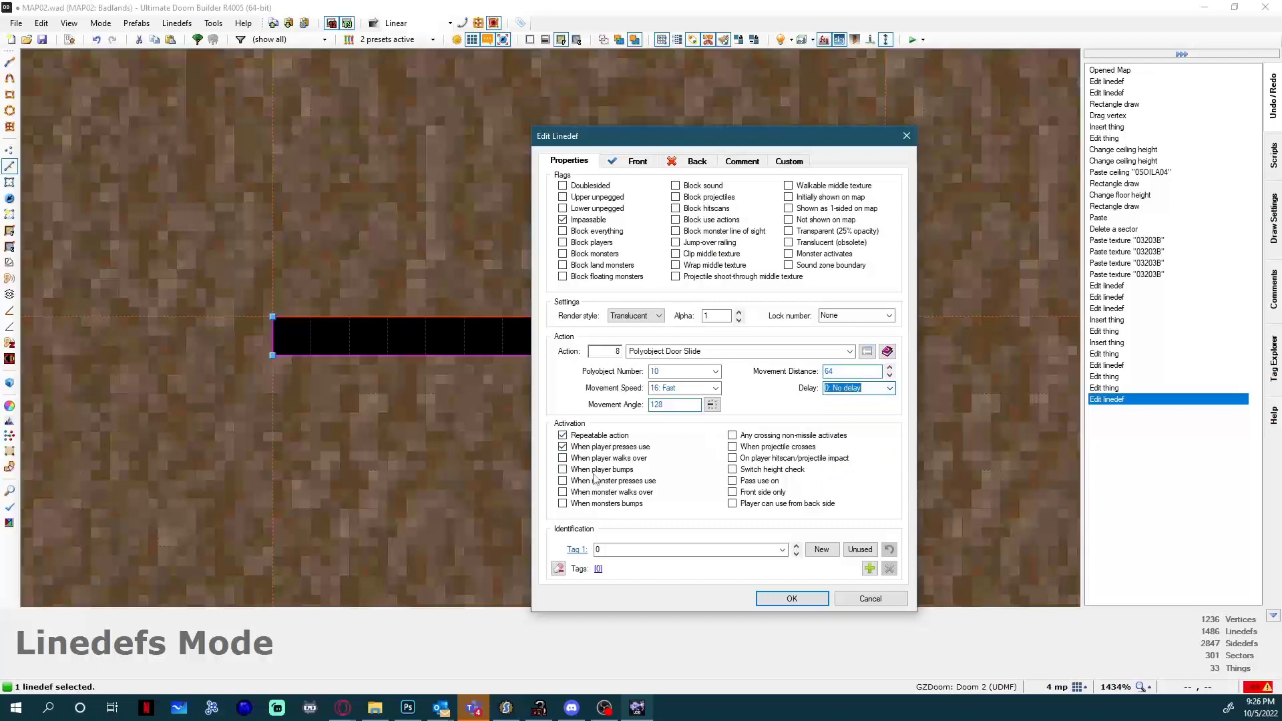
click(868, 389)
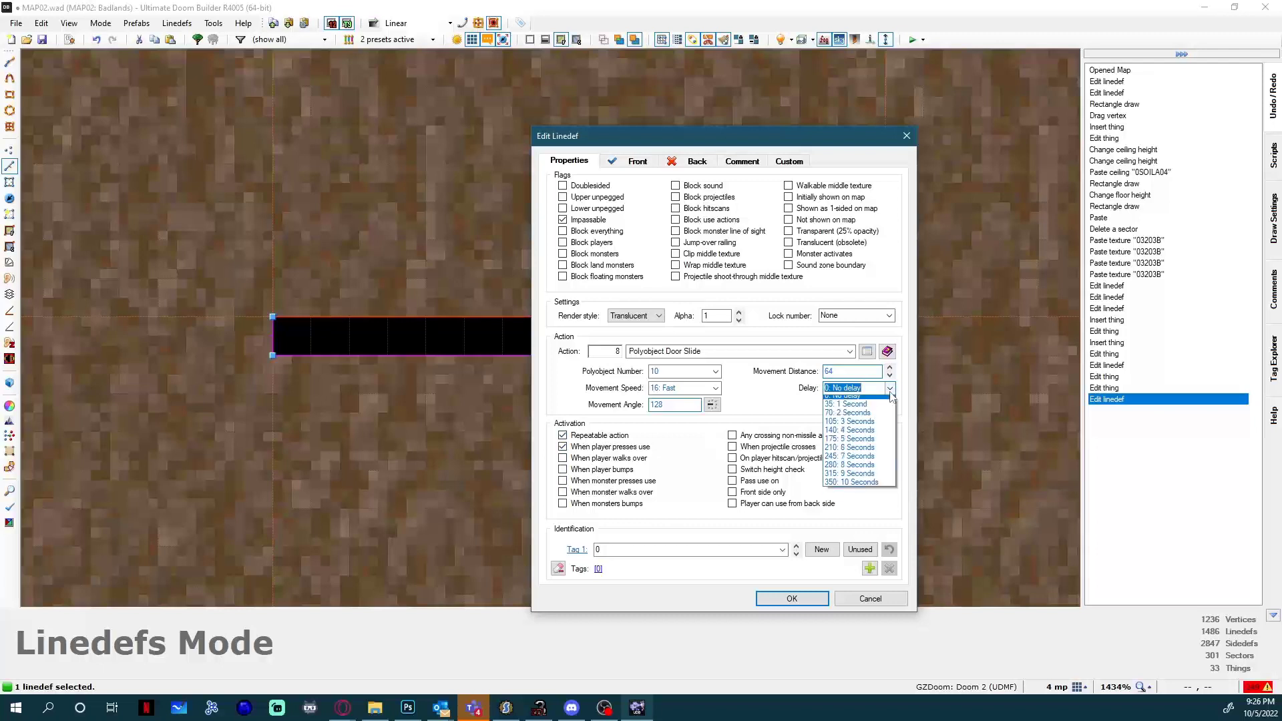
click(858, 434)
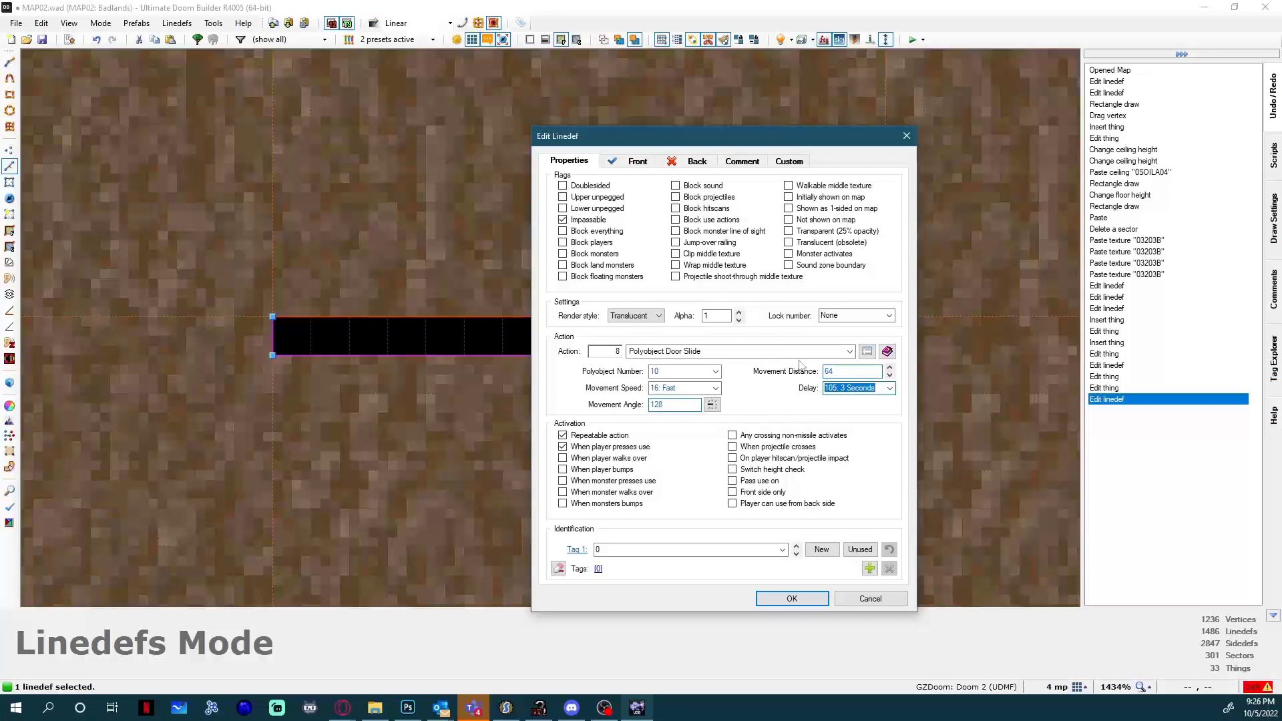
click(810, 597)
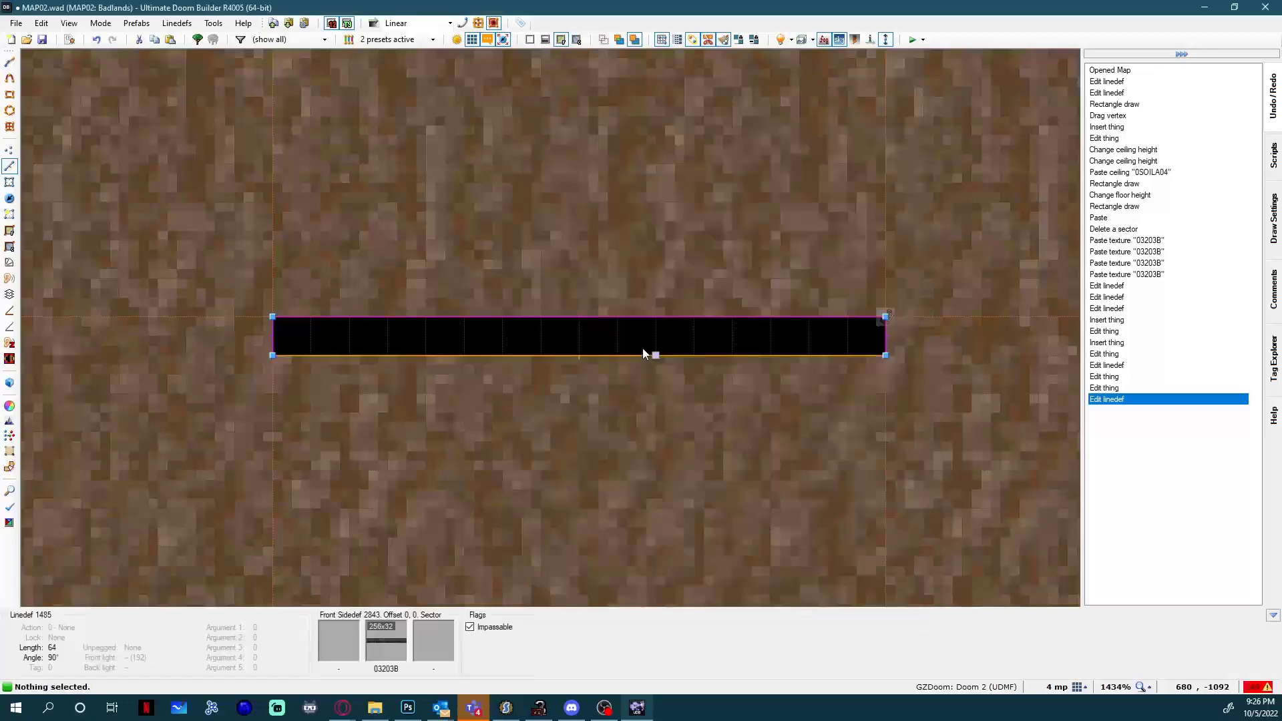
Compare the void door and its north linedef's action with the door outline at the start spot in the large room.
scroll(589, 318, down, 8)
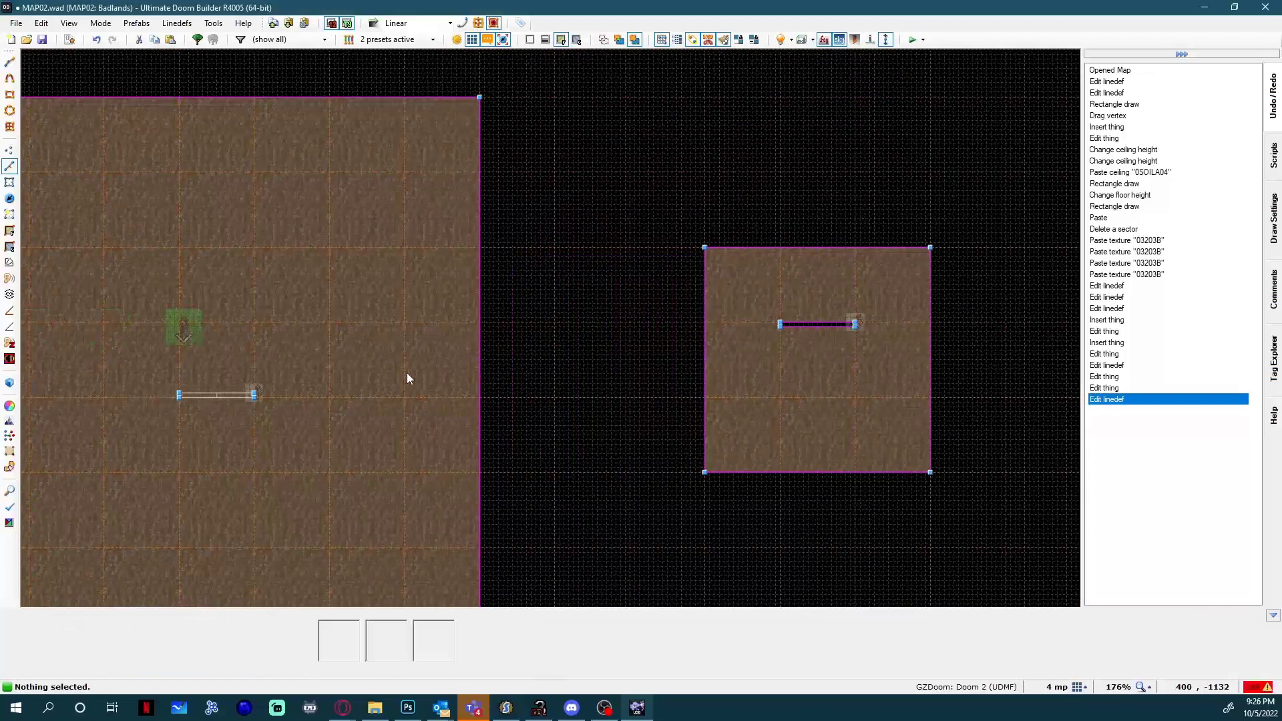
scroll(294, 389, up, 2)
key(Right)
key(Right)
key(Right)
key(Right)
key(Right)
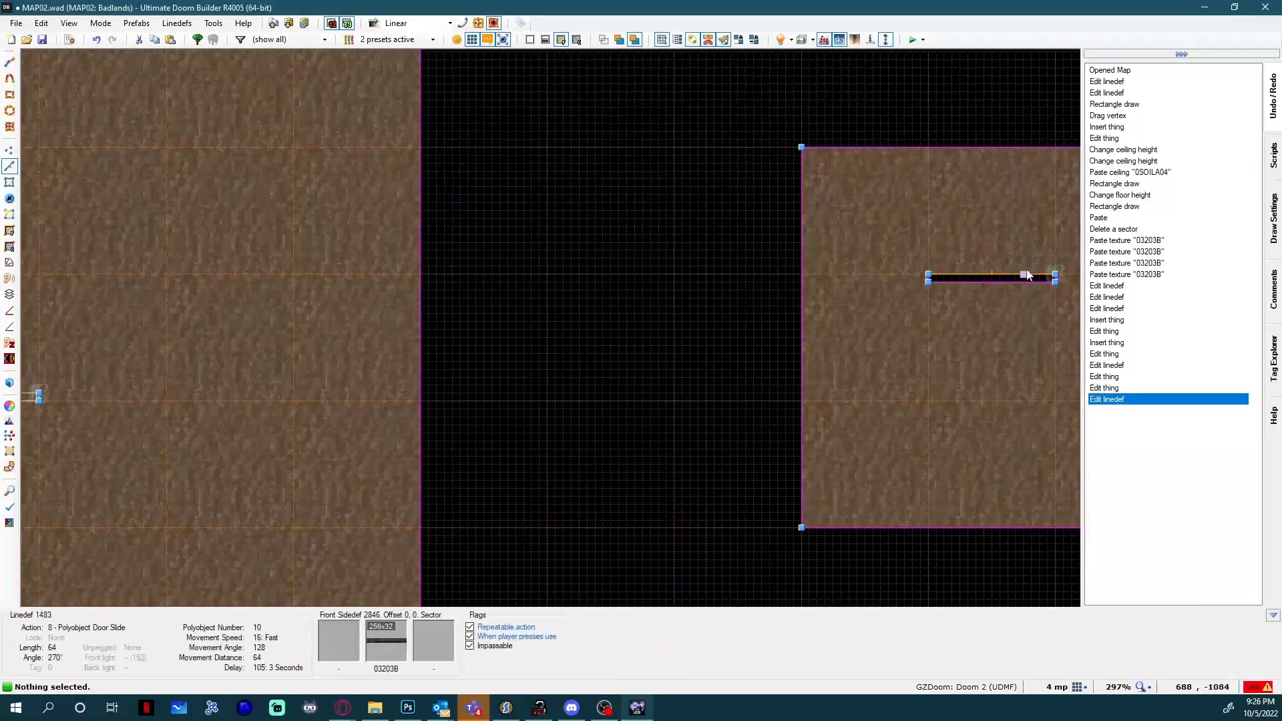
key(Left)
key(Left)
key(Left)
key(Left)
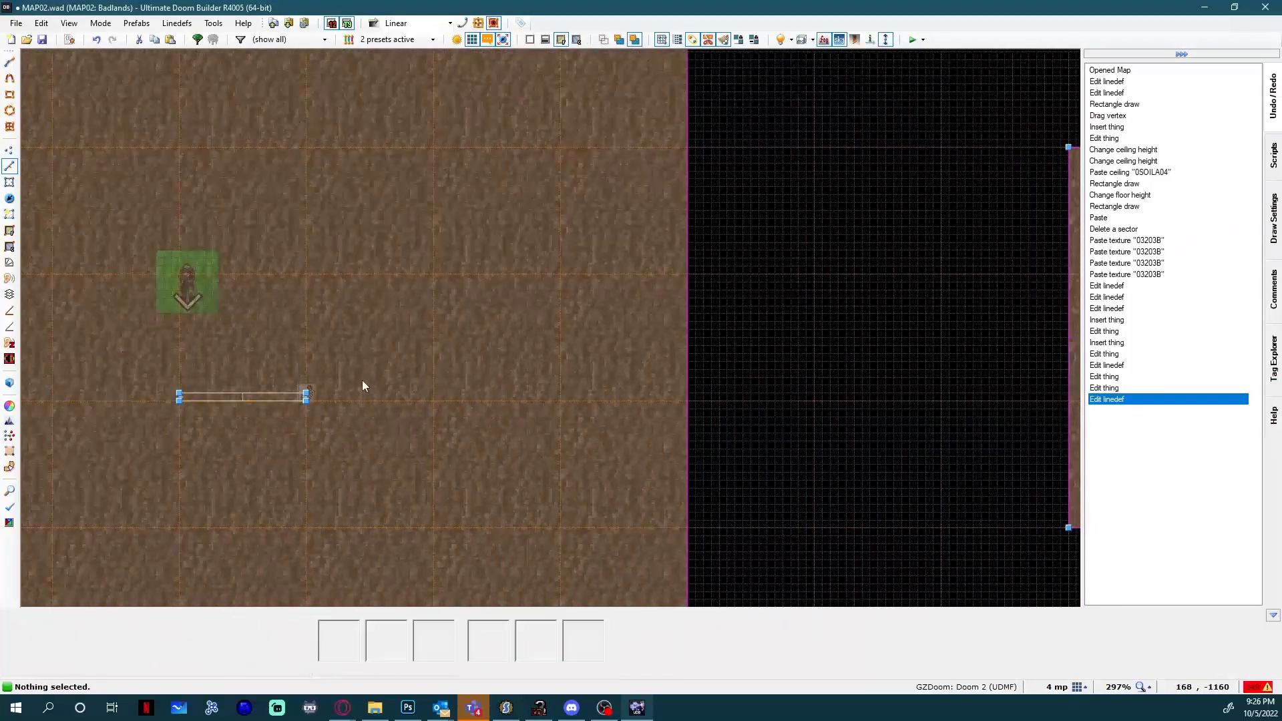
scroll(221, 403, up, 2)
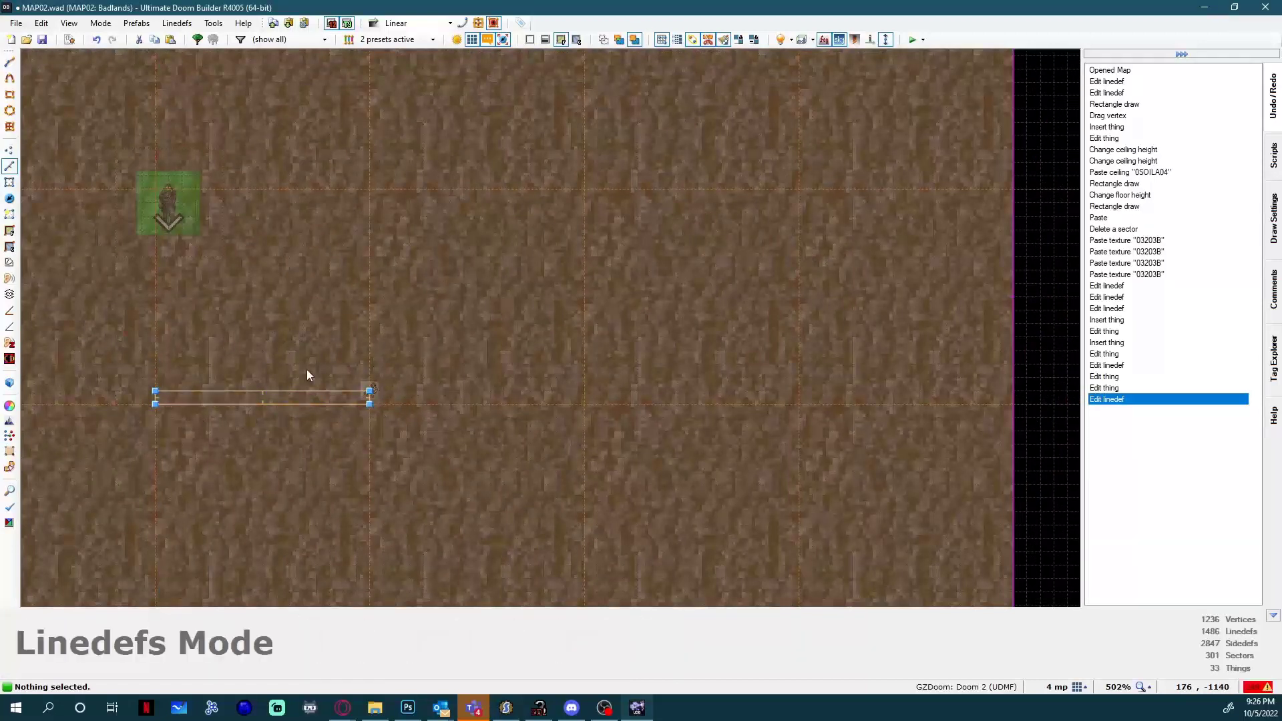
Save the map and launch a test game to walk around the polyobject door and try it out.
key(ctrl+s)
click(913, 41)
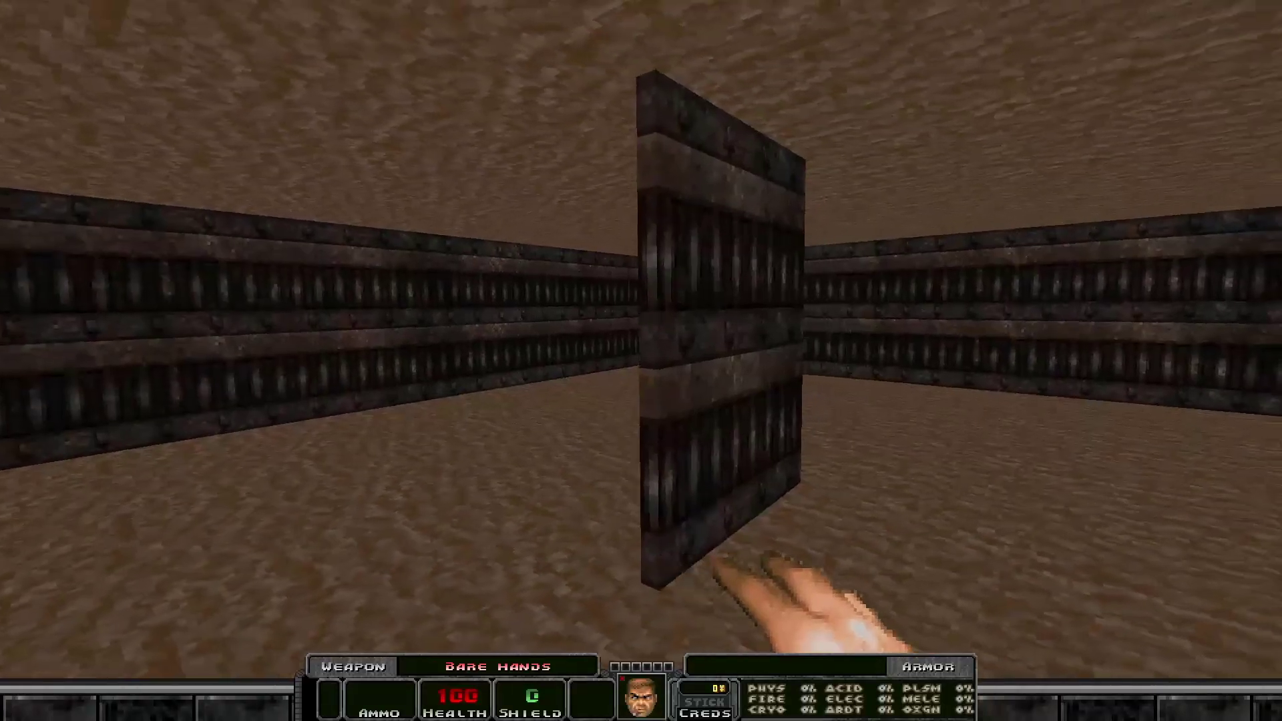
key(w)
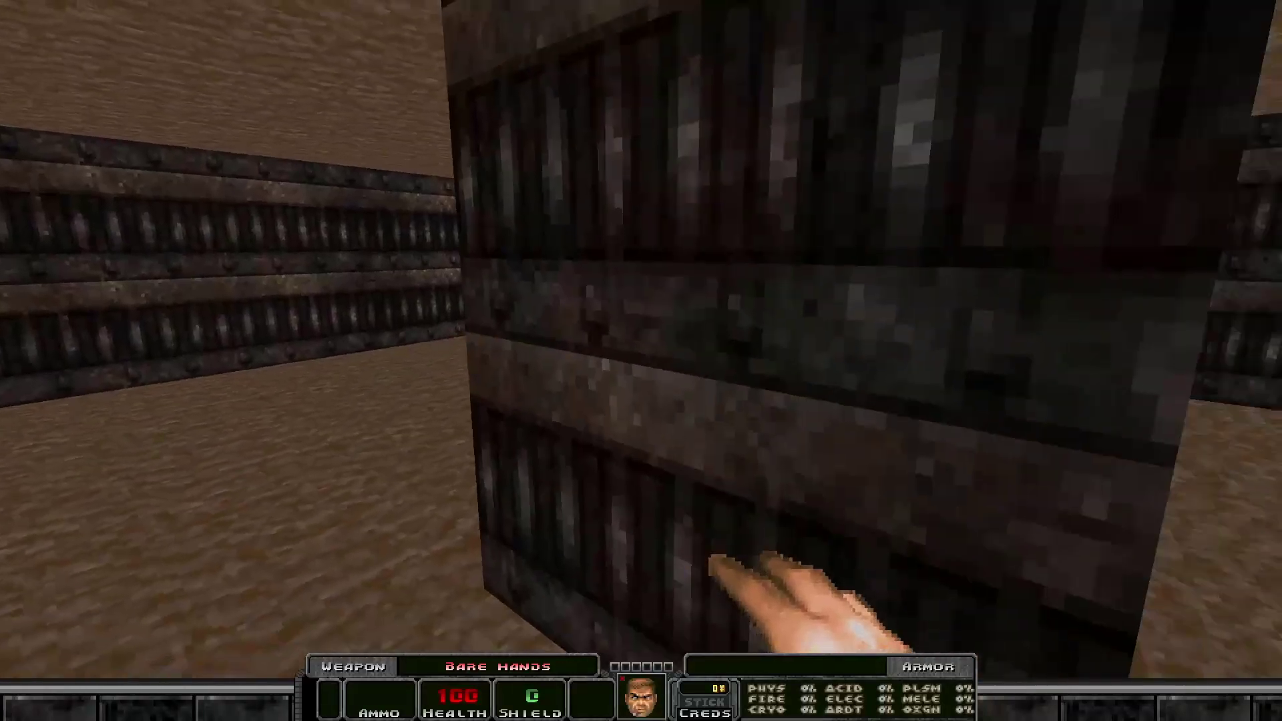
key(a)
key(d)
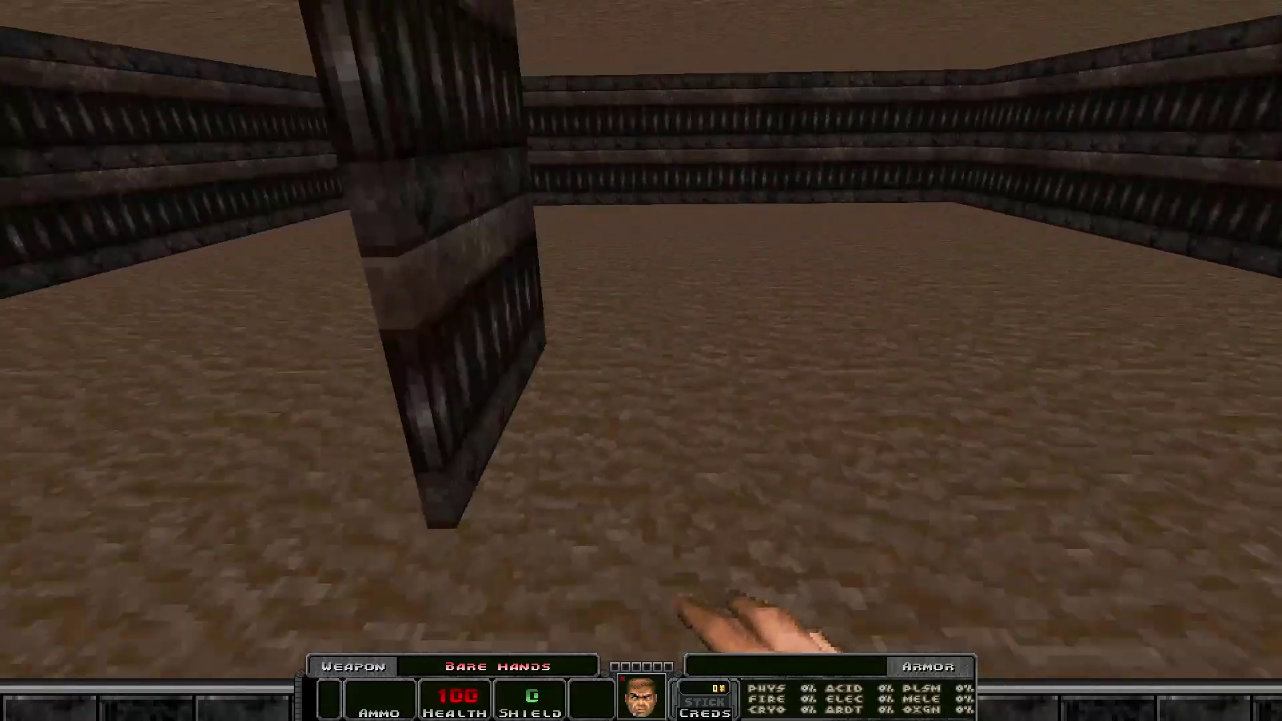
key(d)
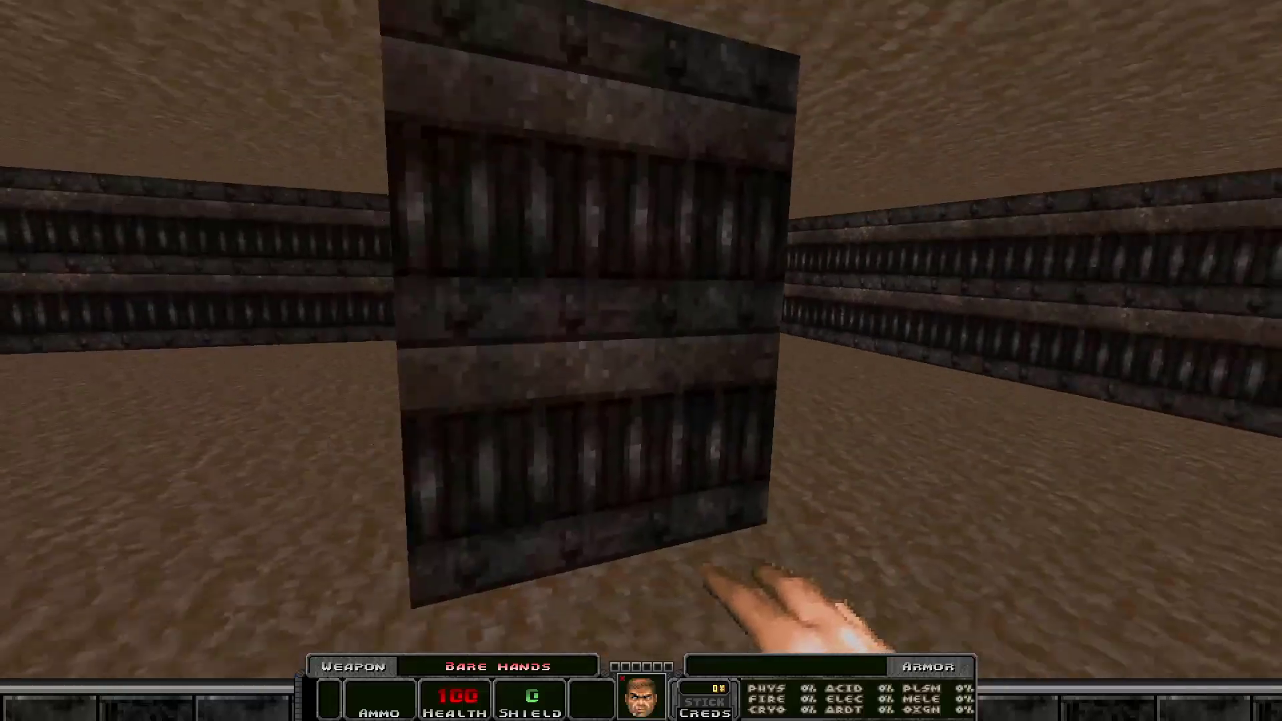
key(w)
key(s)
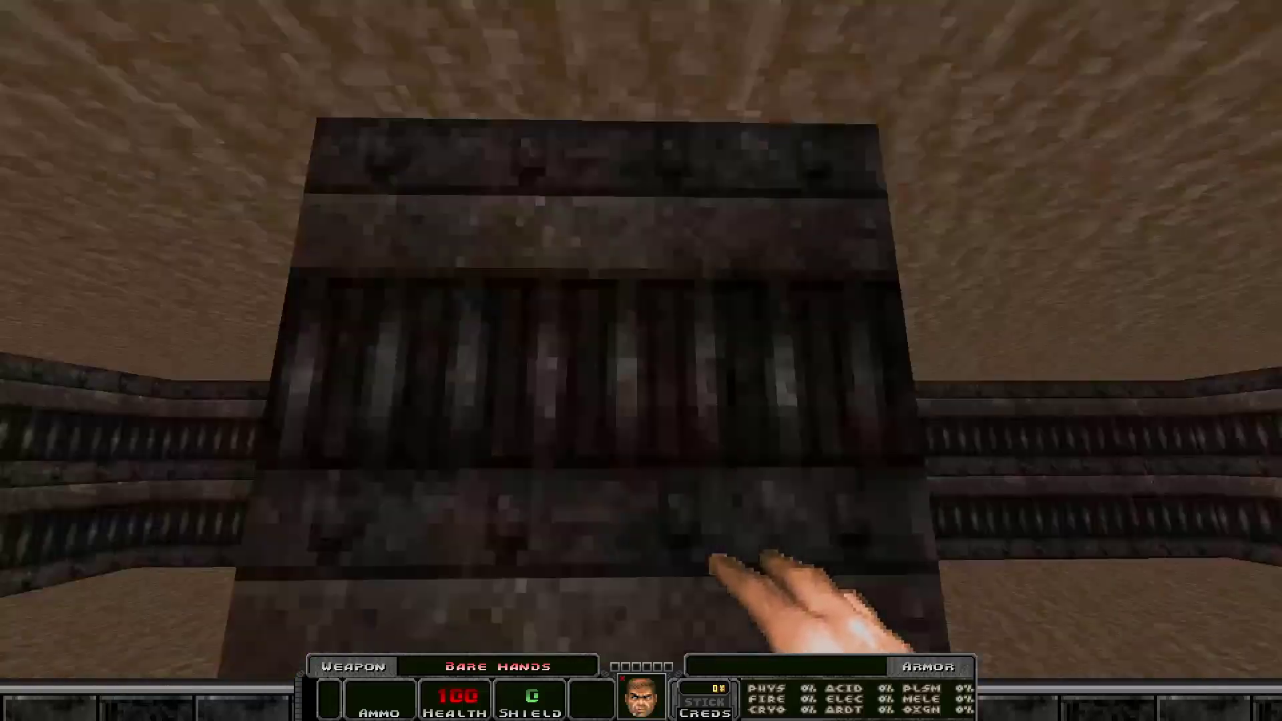
key(w)
Quit the test game through the console.
key(grave)
text(qui)
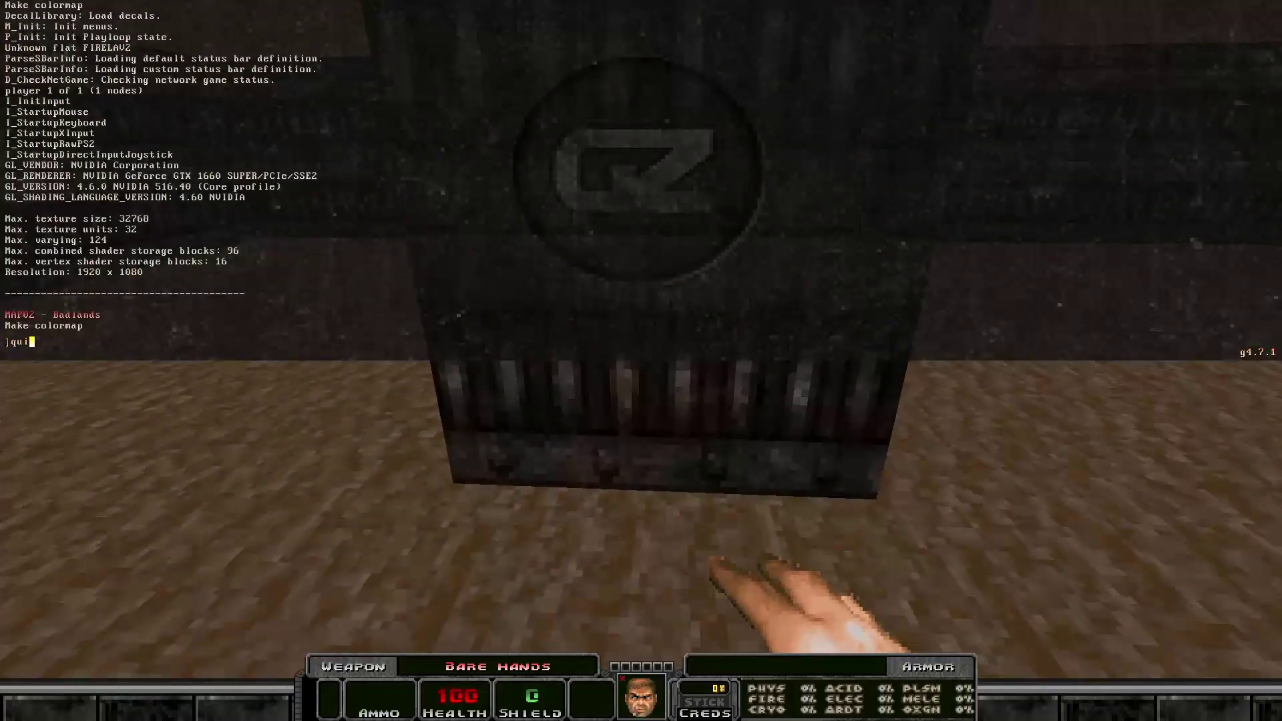
text(t)
key(Return)
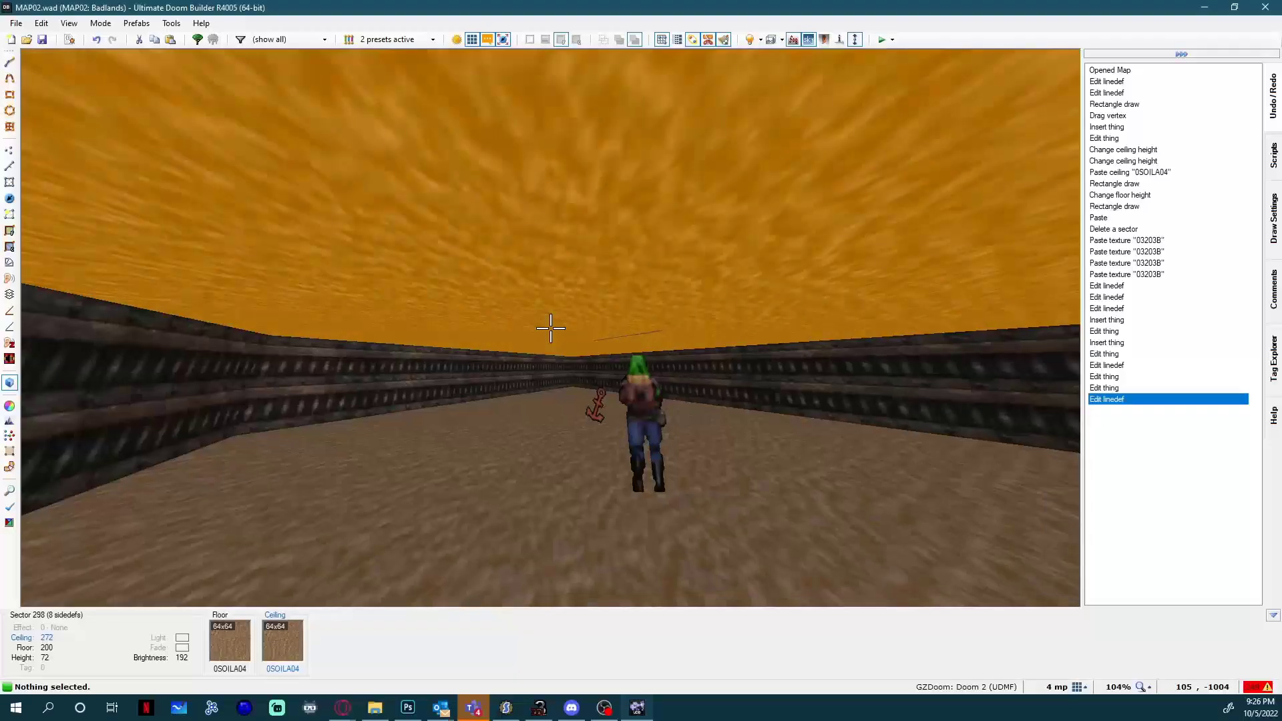
Raise both rooms' ceilings to 824, give them the F_SKY1 sky texture, and save the map.
click(551, 328)
scroll(551, 328, up, 20)
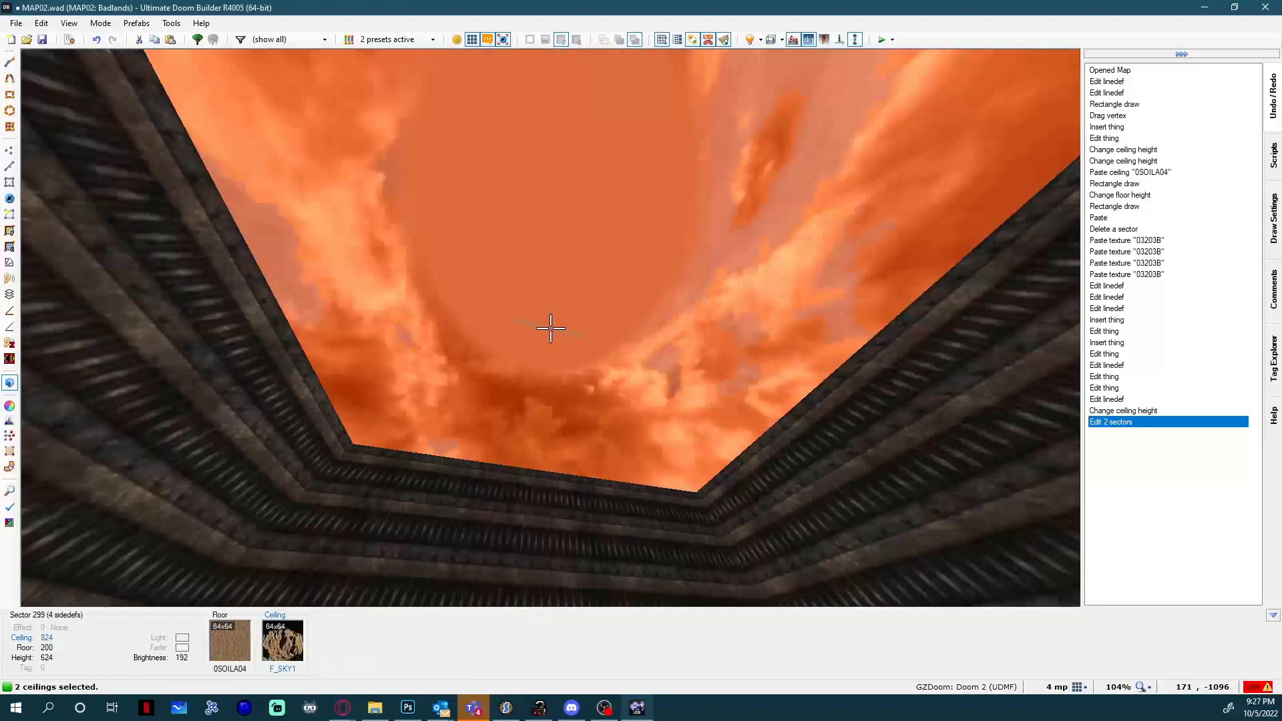
key(ctrl+s)
key(q)
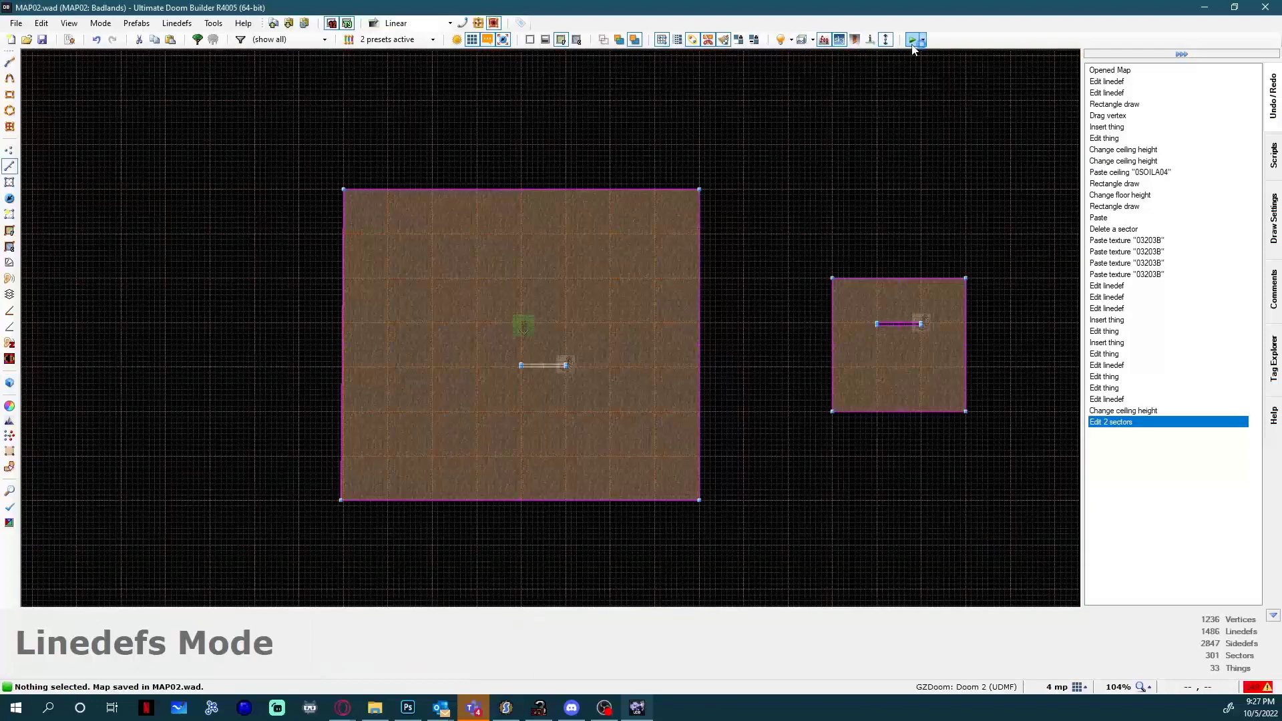
Test the polyobject door again under the raised sky ceiling and quit the game through the console.
click(912, 40)
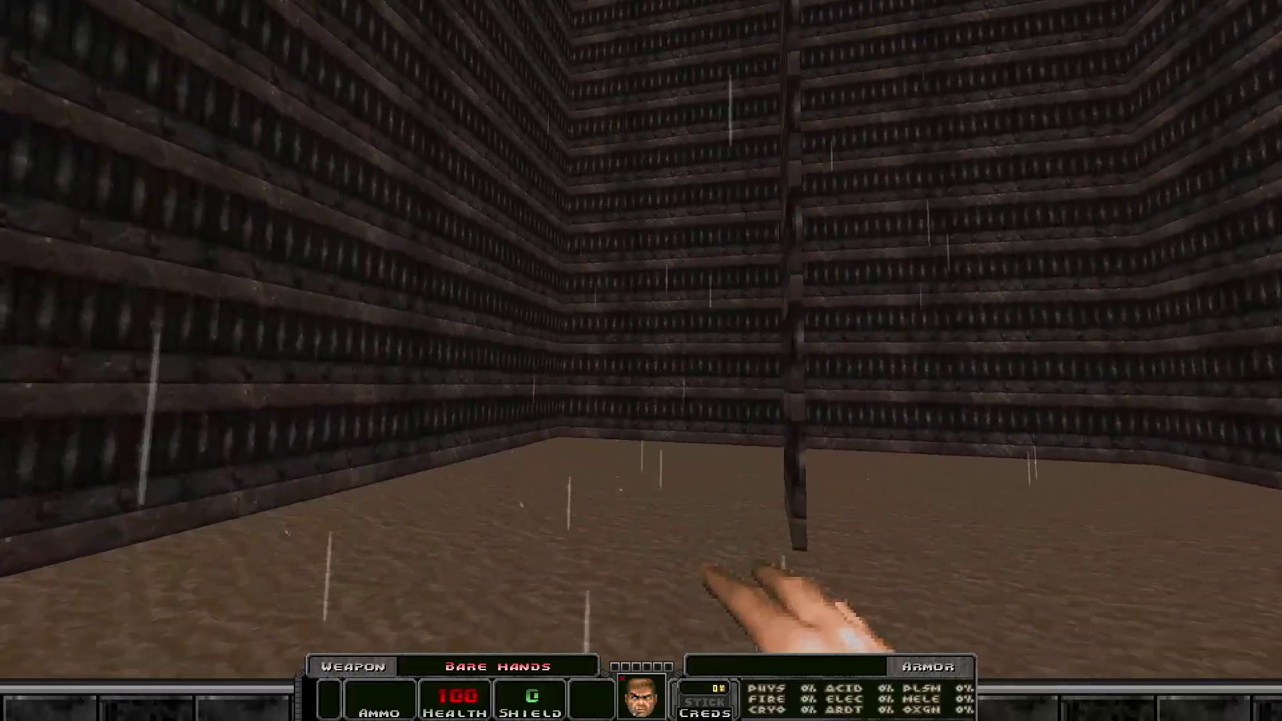
key(w)
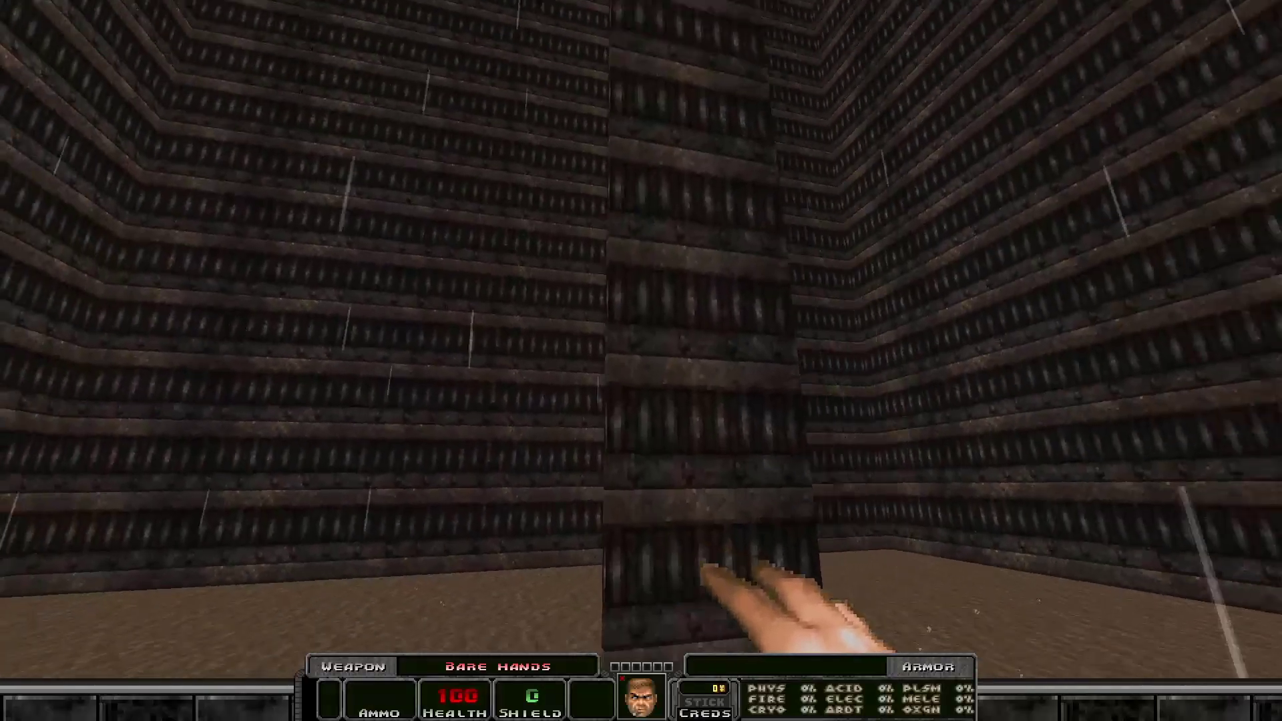
key(w)
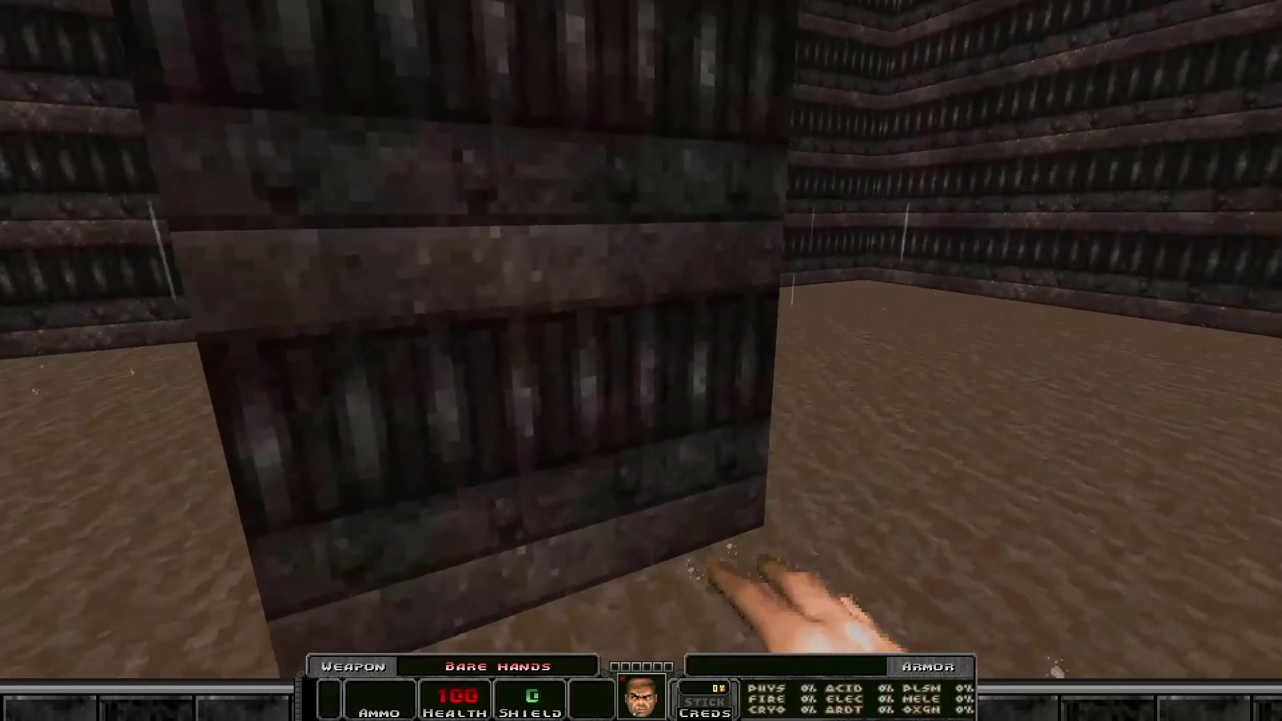
key(grave)
text(quit)
key(Return)
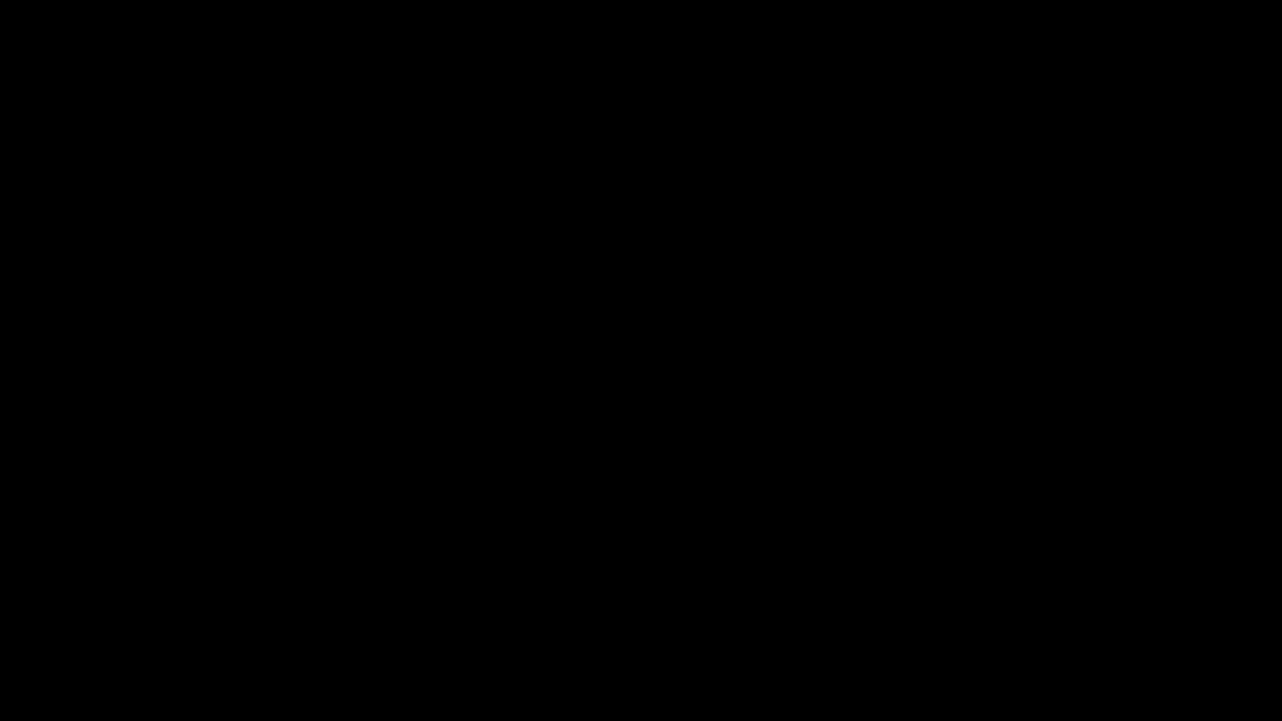
Make a sector inside the void door, save the map and launch a test game.
key(Right)
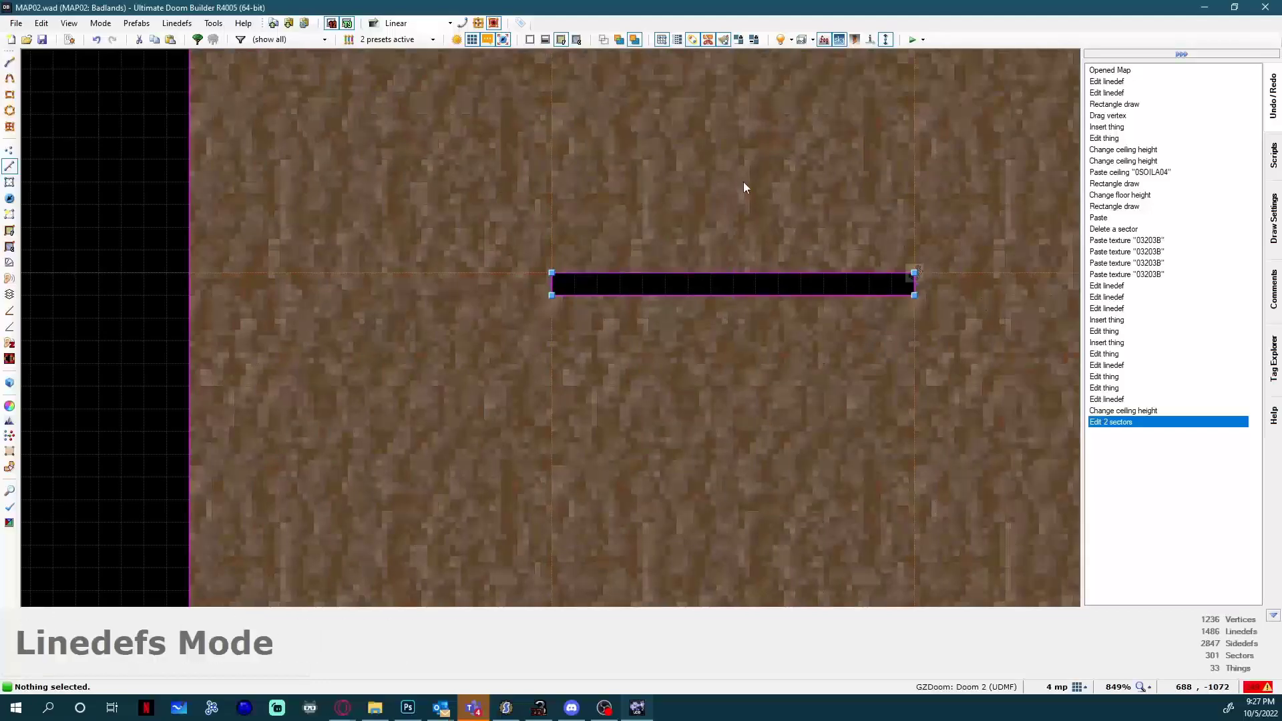
key(Right)
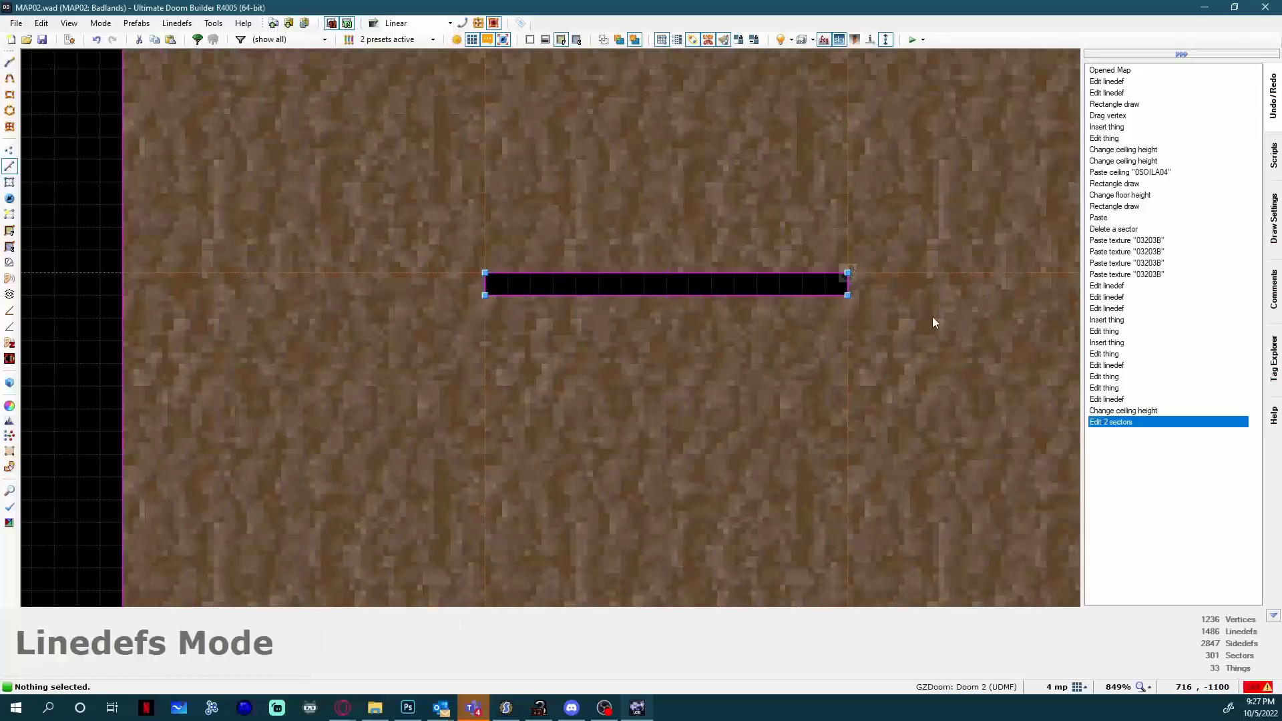
key(m)
click(659, 286)
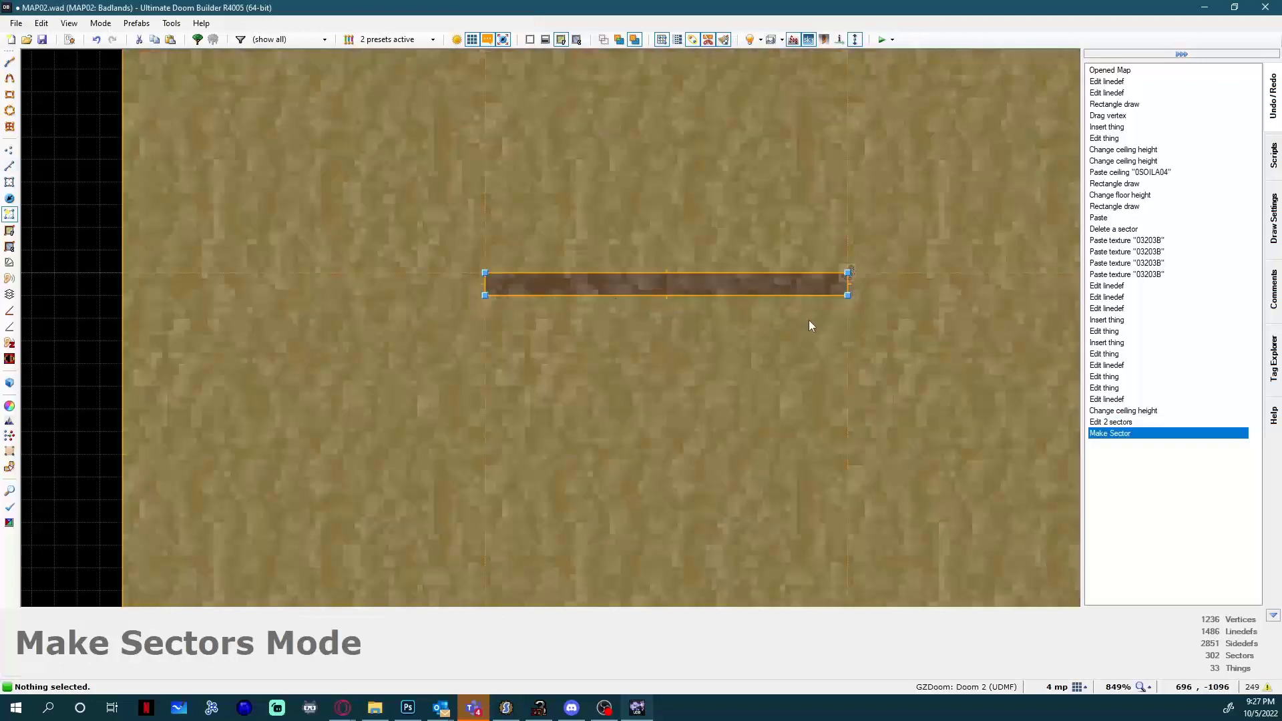
key(ctrl+s)
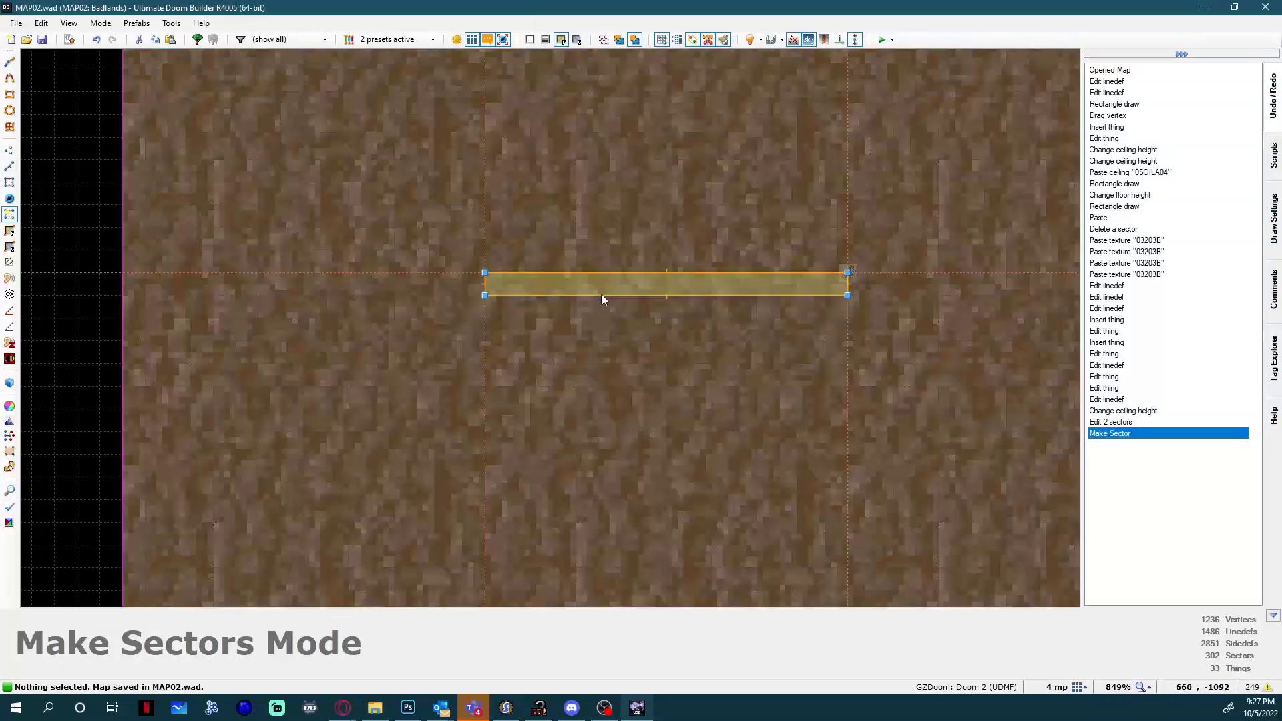
click(882, 40)
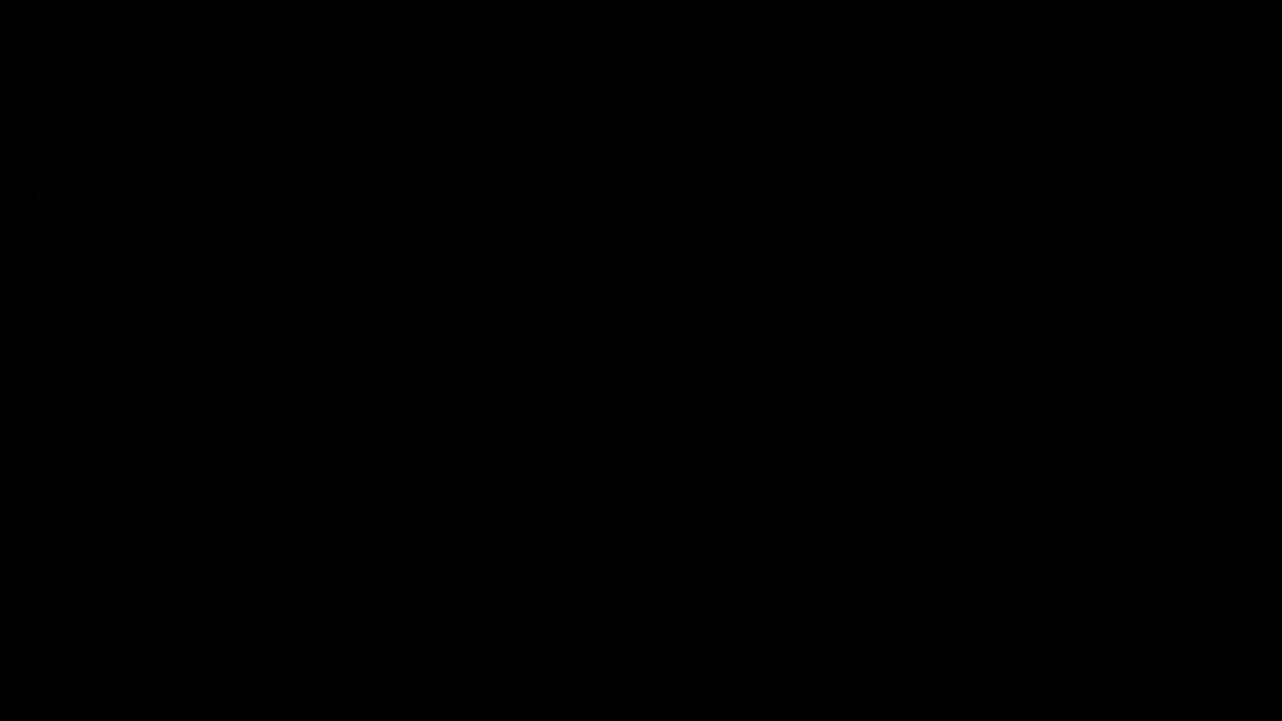
Compare the front and back sides of the door's Polyobject Door Slide line and set its back side's sector index to 300.
key(l)
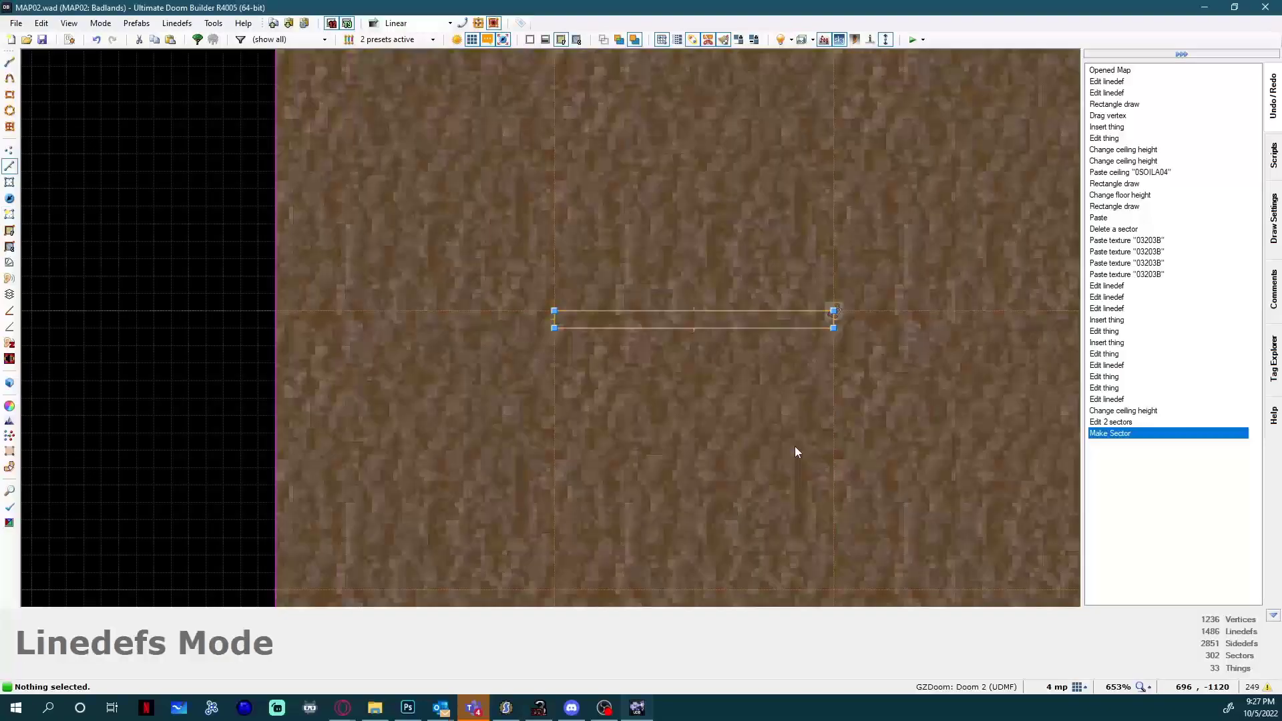
scroll(766, 314, up, 2)
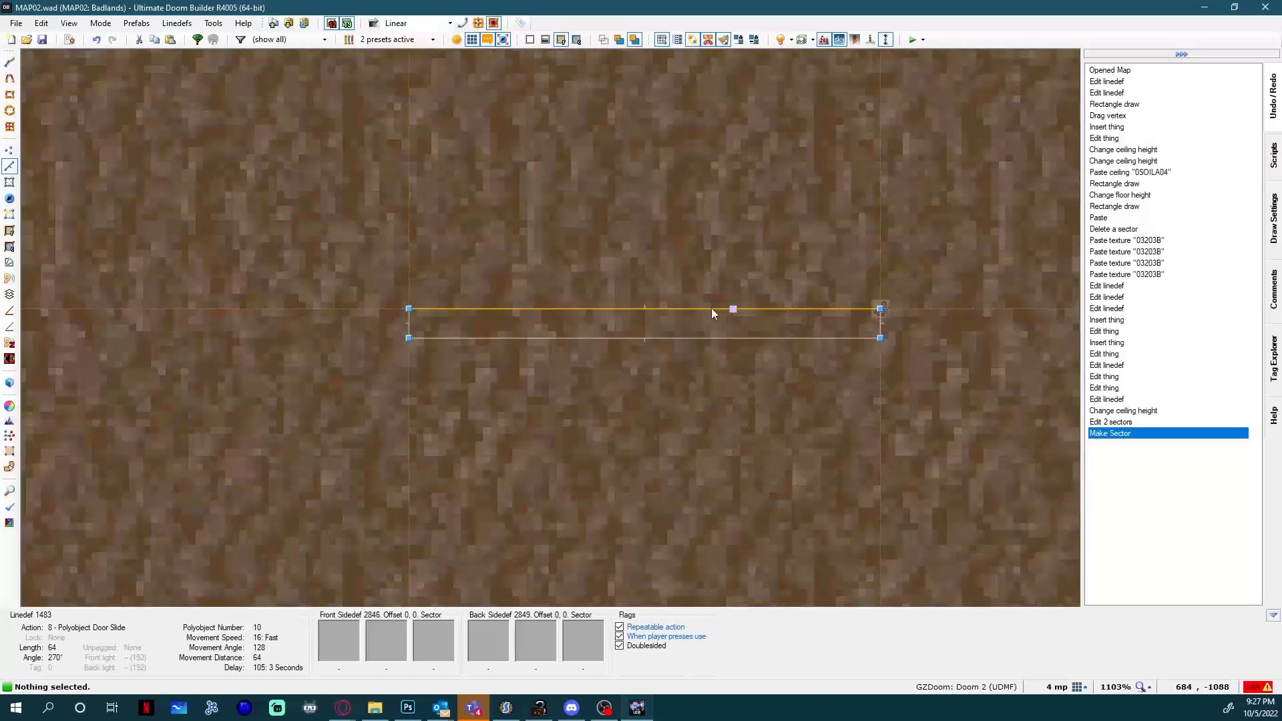
scroll(522, 343, down, 2)
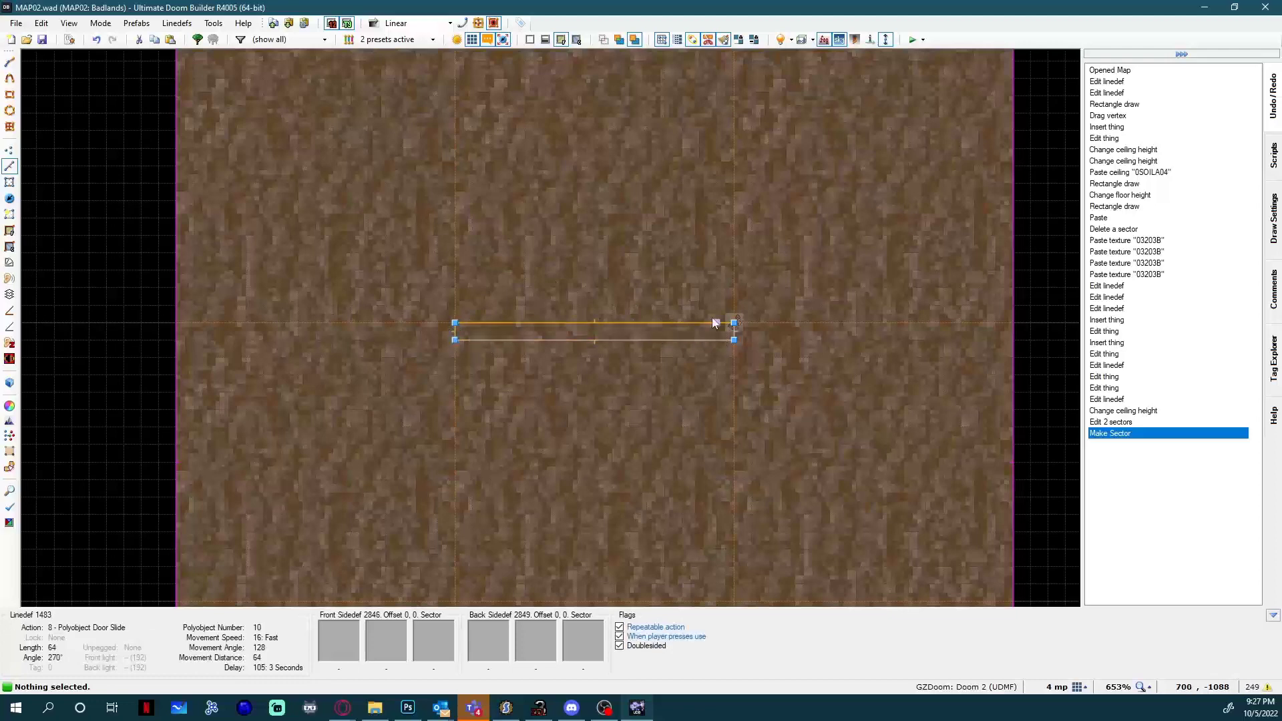
right_click(606, 323)
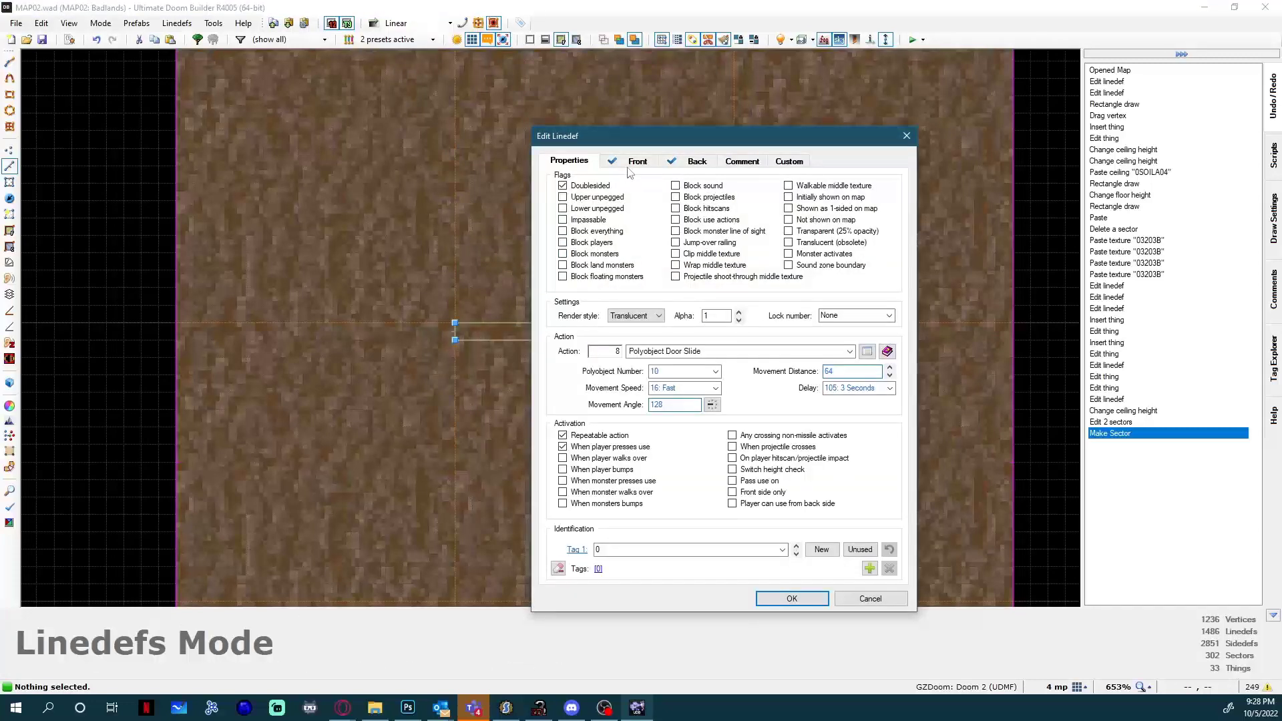
click(632, 163)
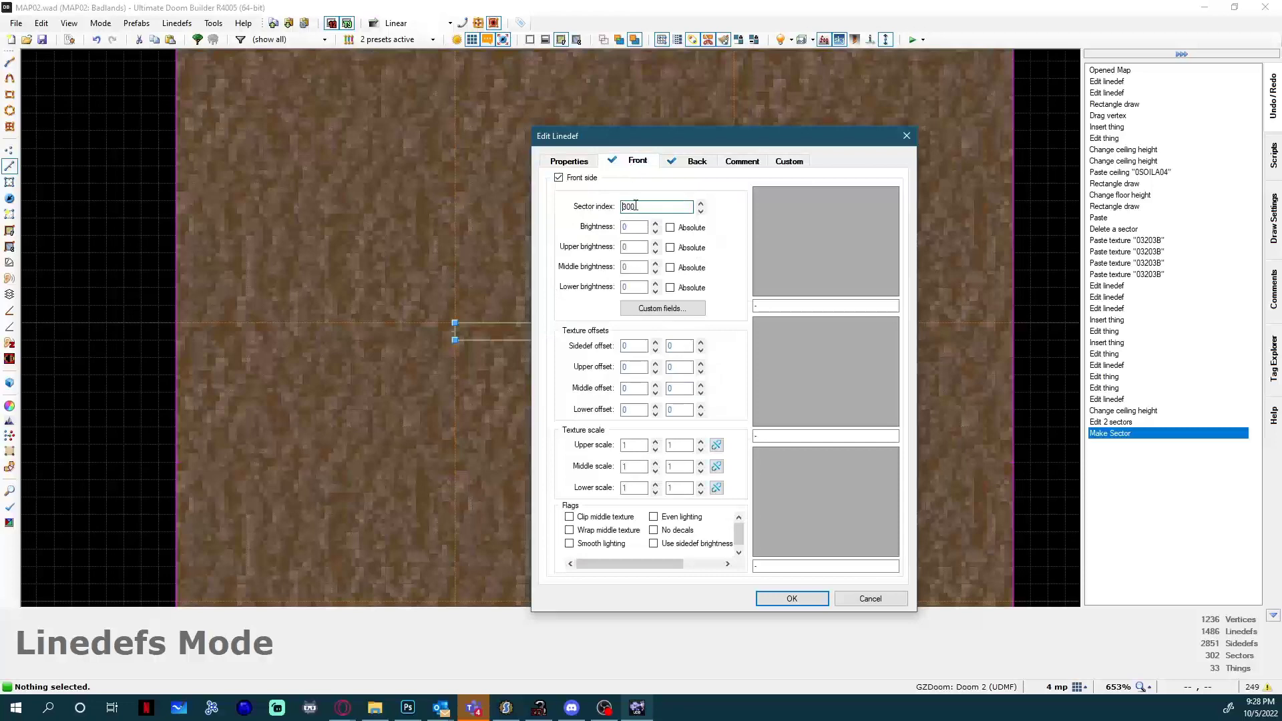
click(697, 167)
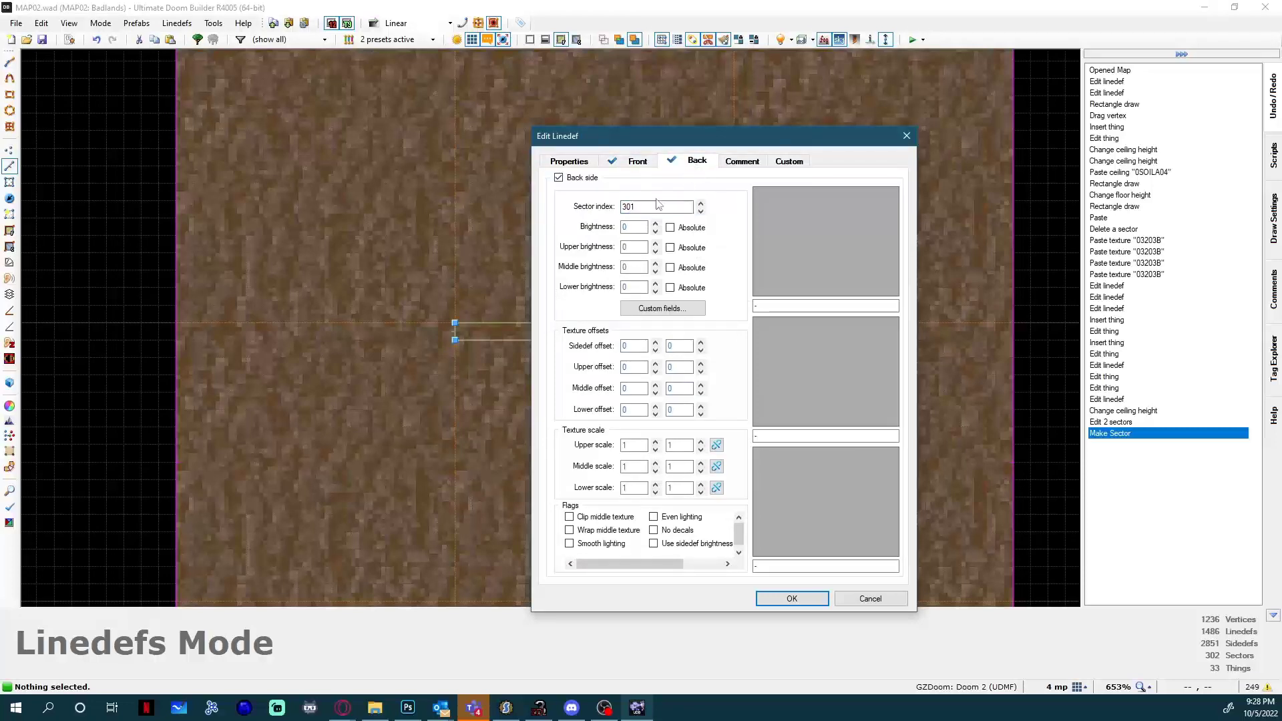
drag(639, 147, 833, 159)
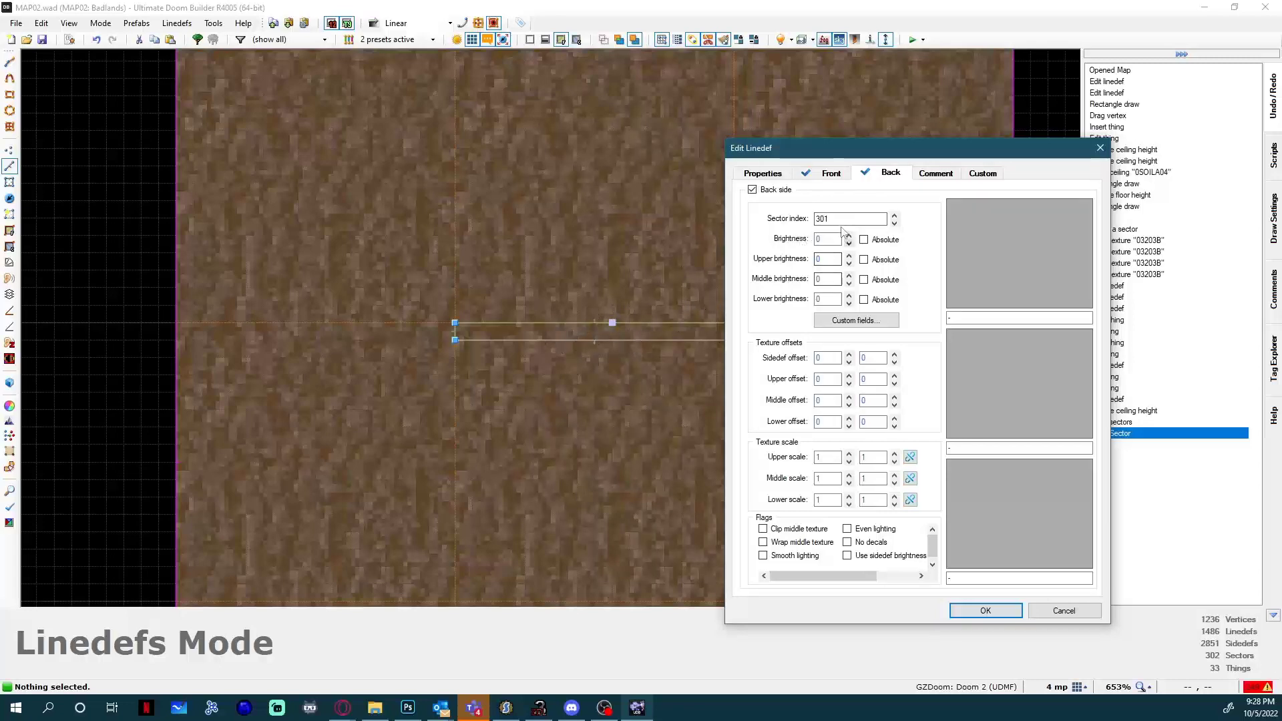
click(822, 175)
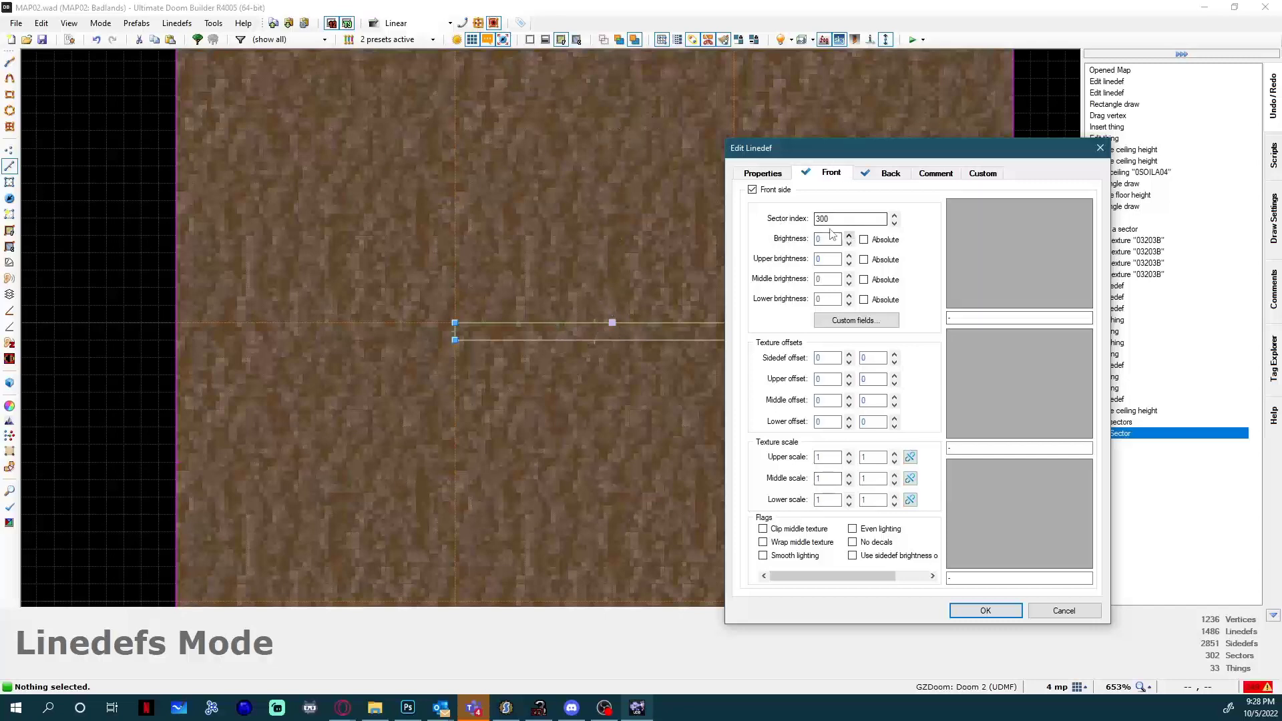
click(872, 184)
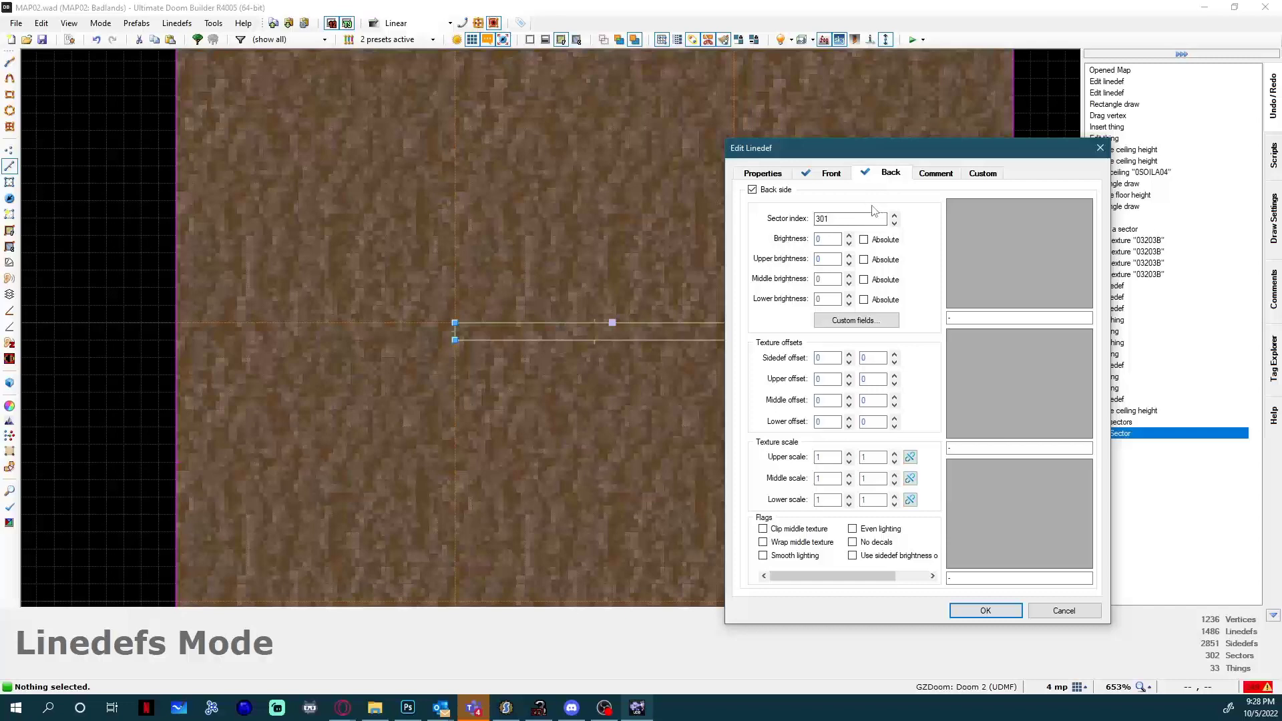
double_click(832, 218)
text(300)
key(Return)
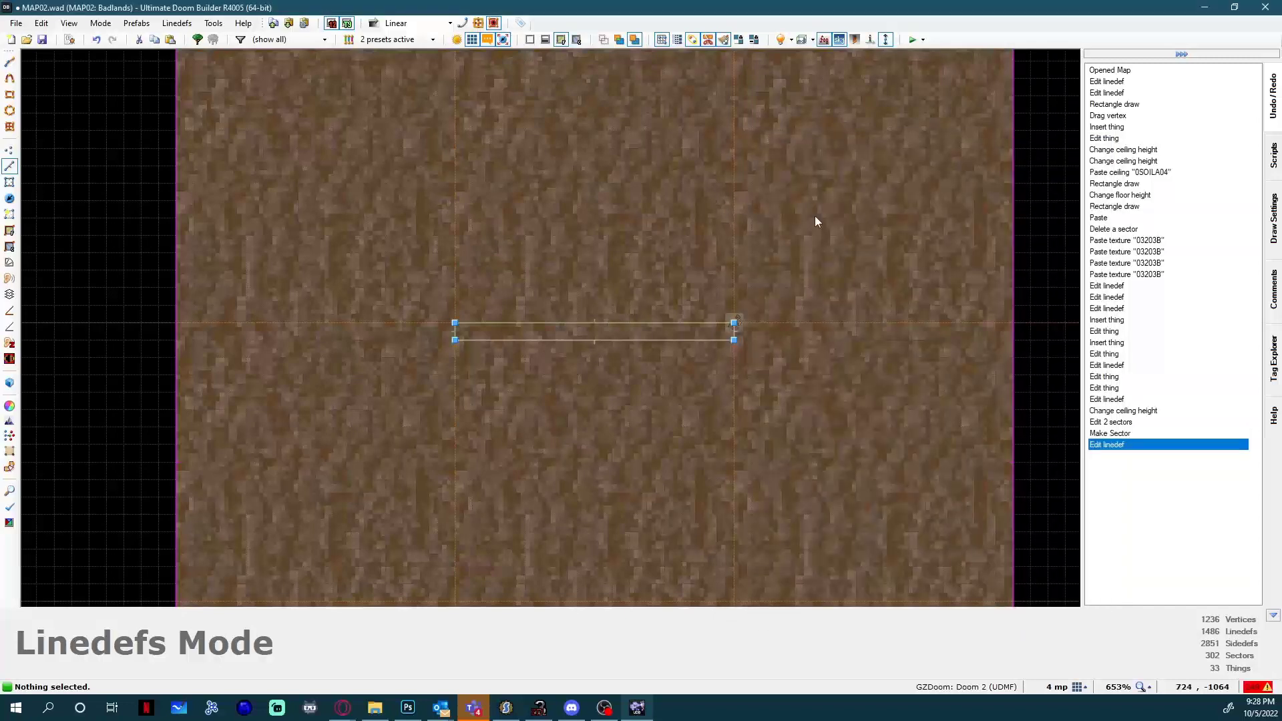
Set the back side's sector index to 300 on the door's other three lines and save and test the map.
click(455, 332)
click(579, 339)
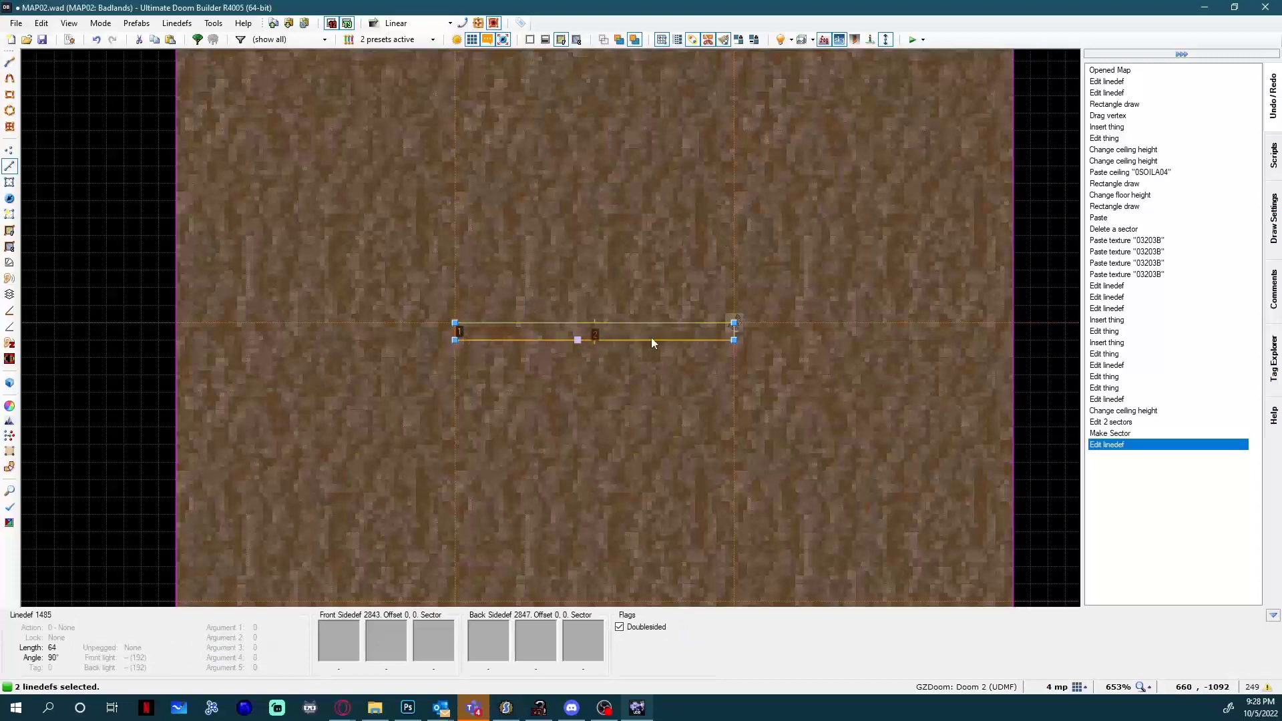
right_click(731, 334)
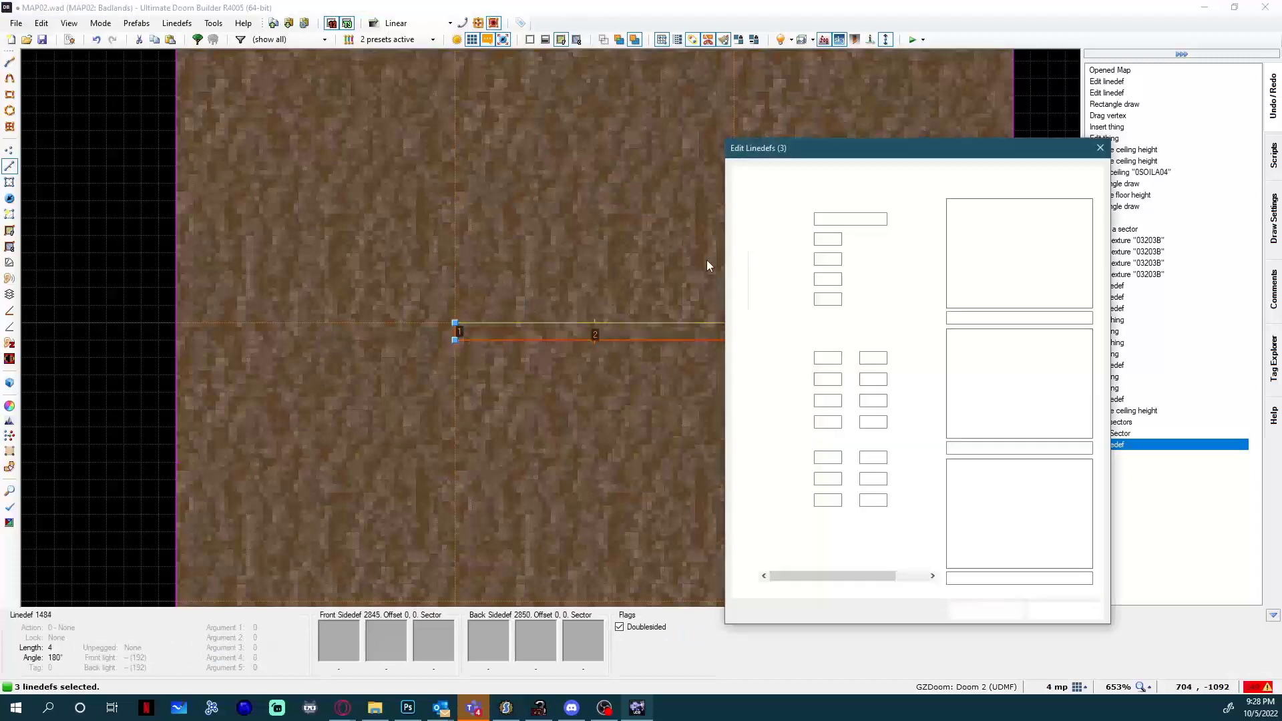
click(832, 178)
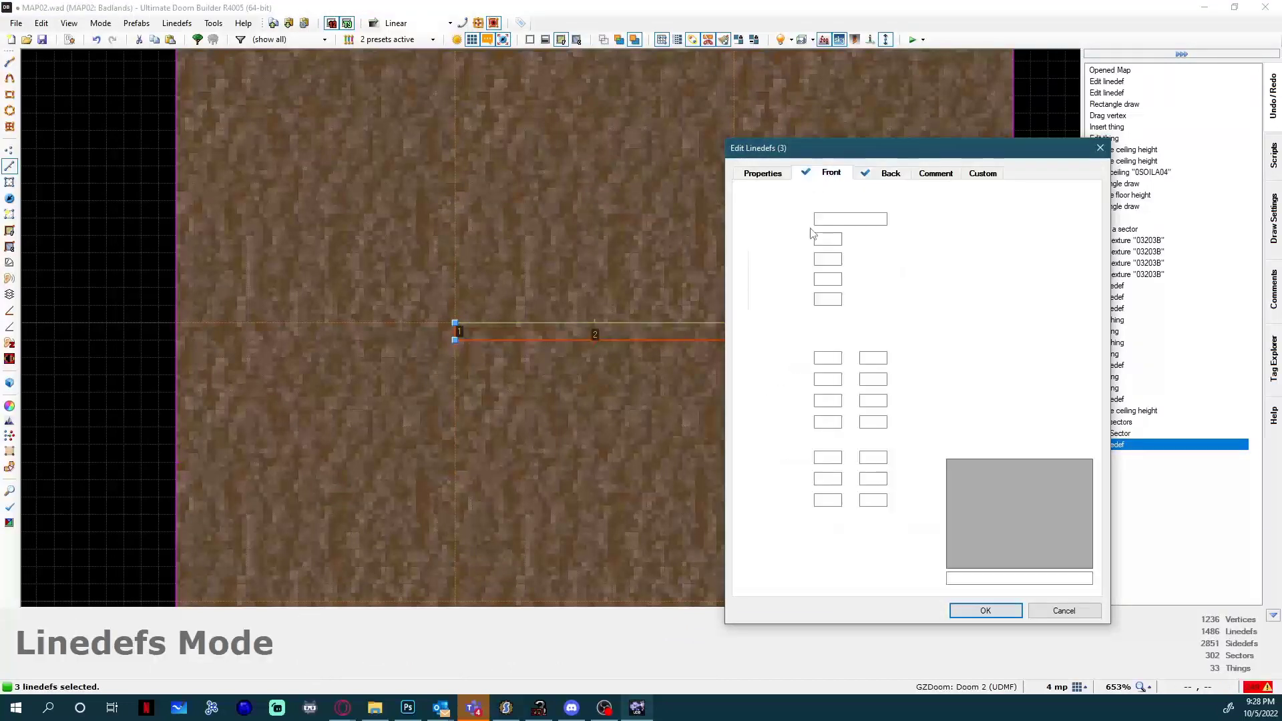
click(892, 178)
double_click(837, 219)
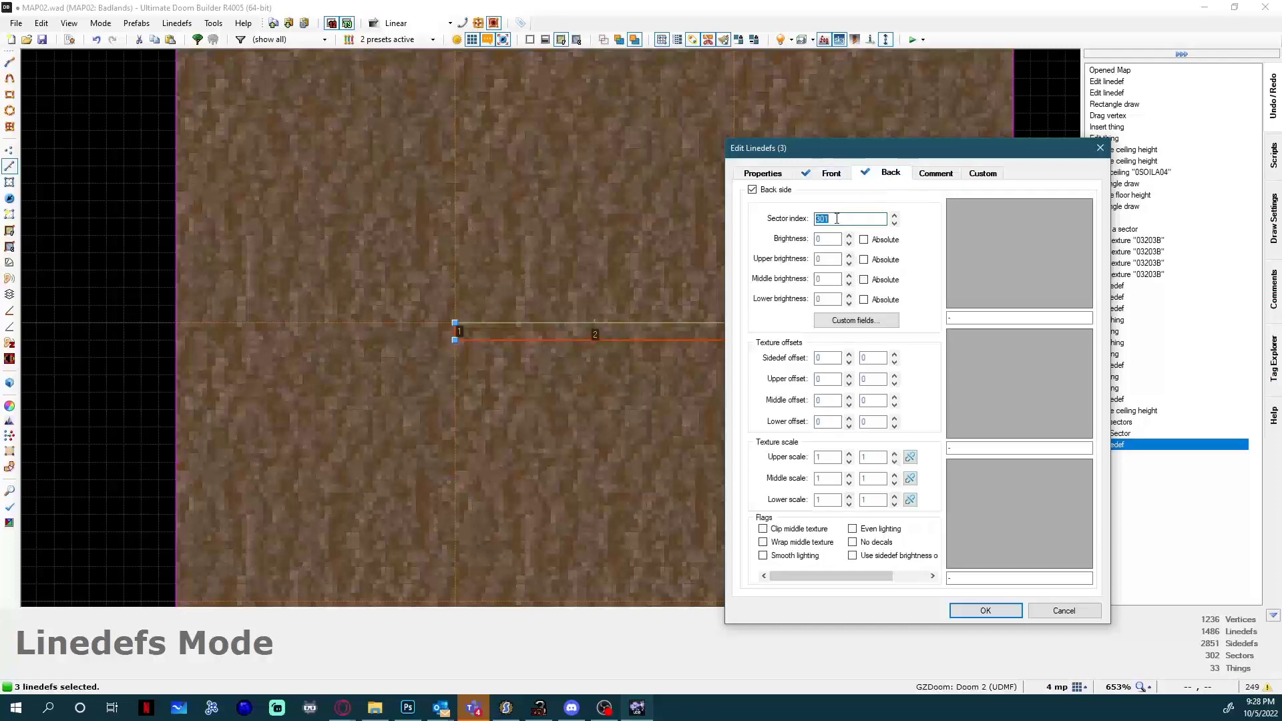
text(300)
key(Return)
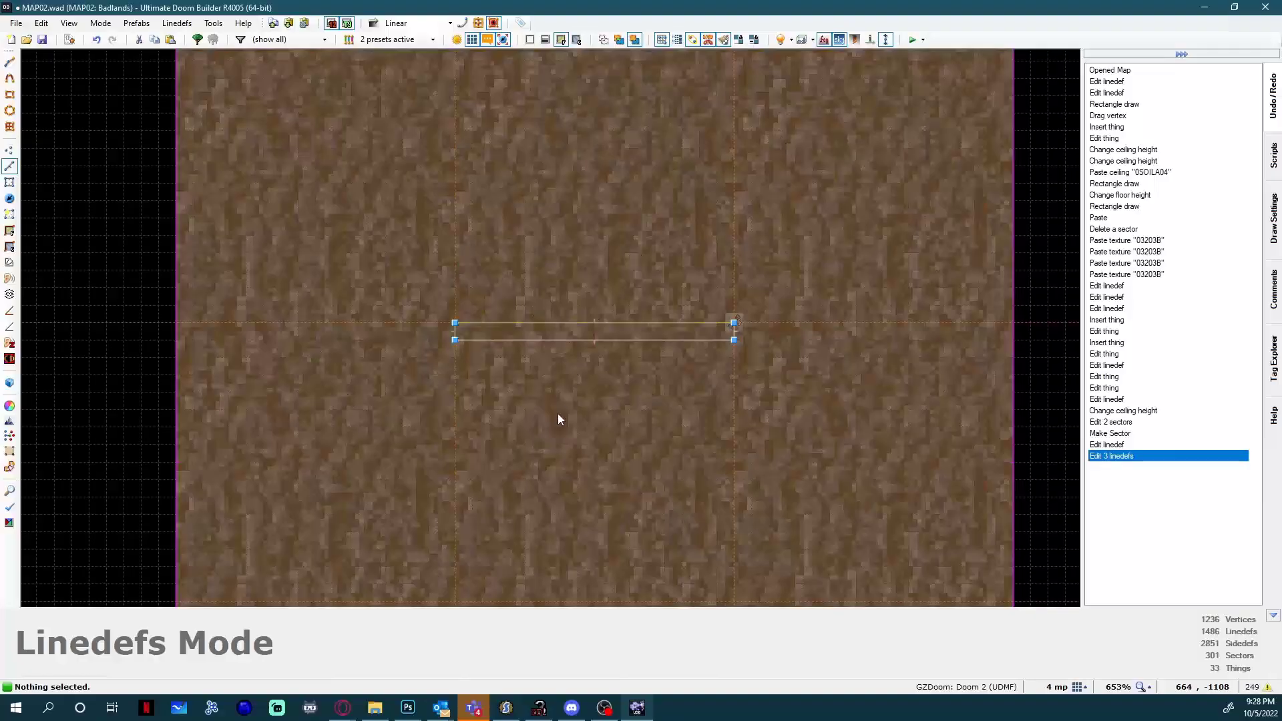
key(F9)
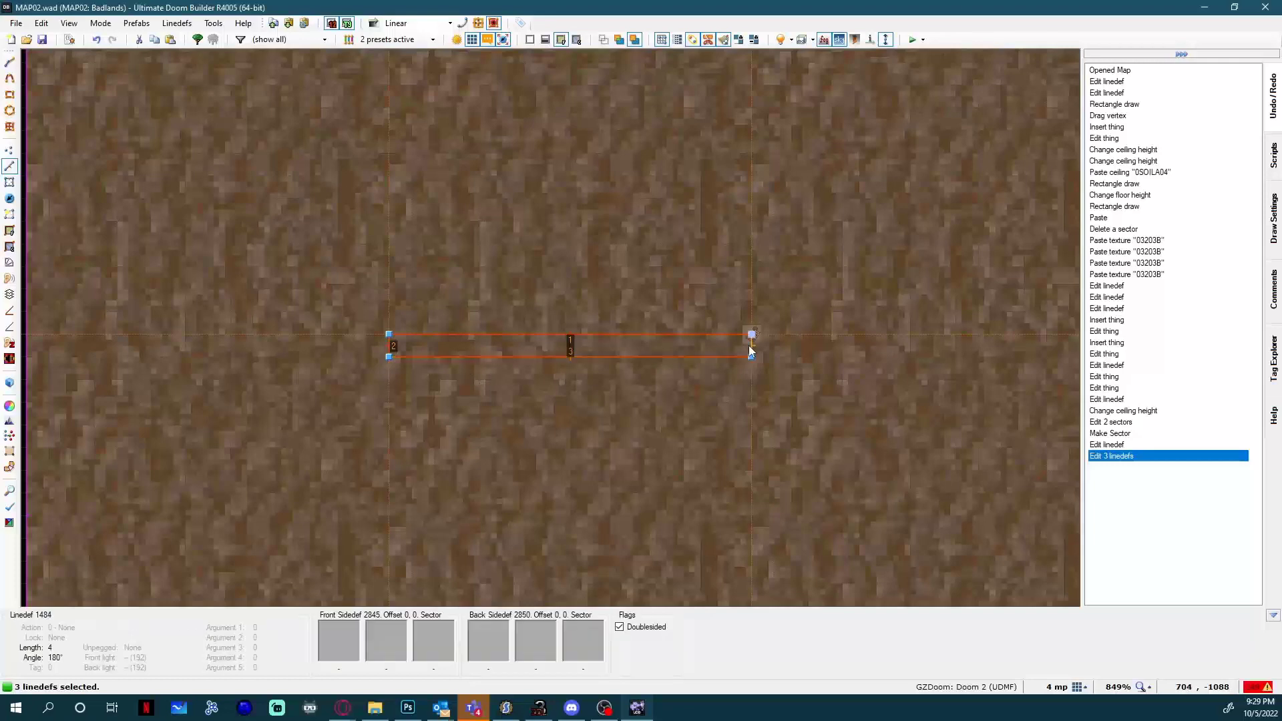
Assign action 5, Polyobject Explicit Line, to all four lines of the door.
right_click(648, 331)
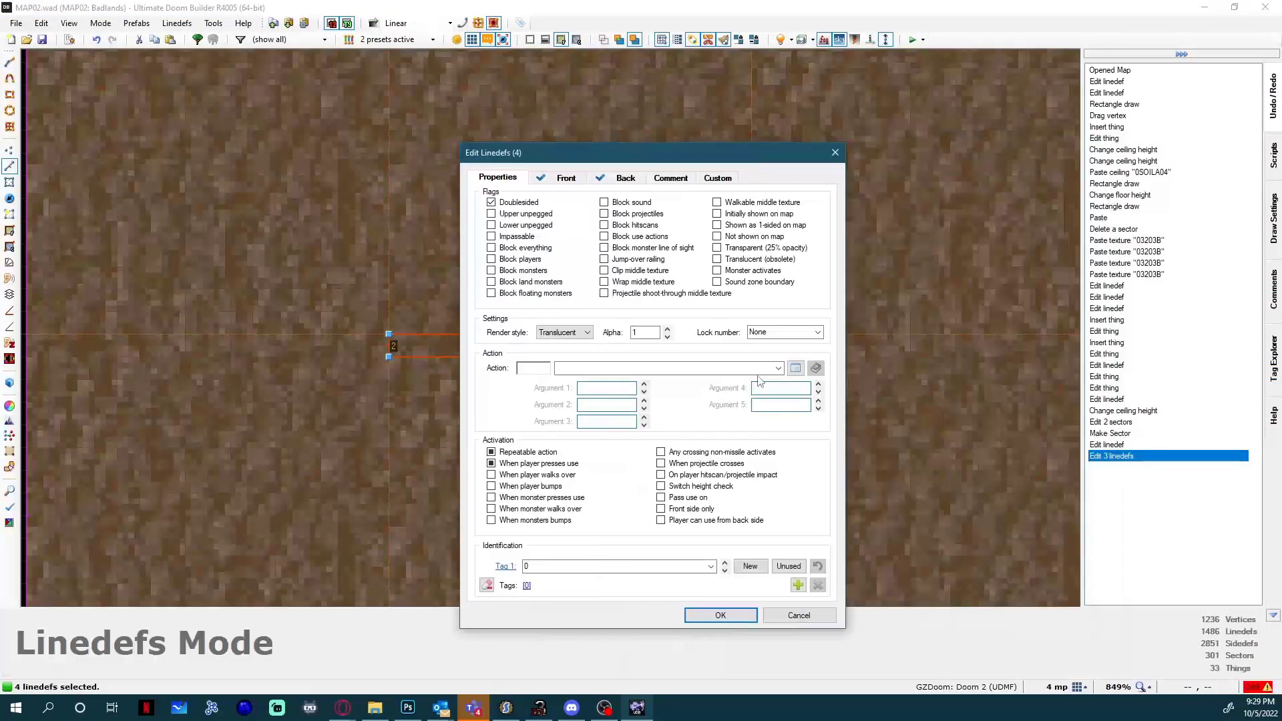
click(795, 368)
text(poly)
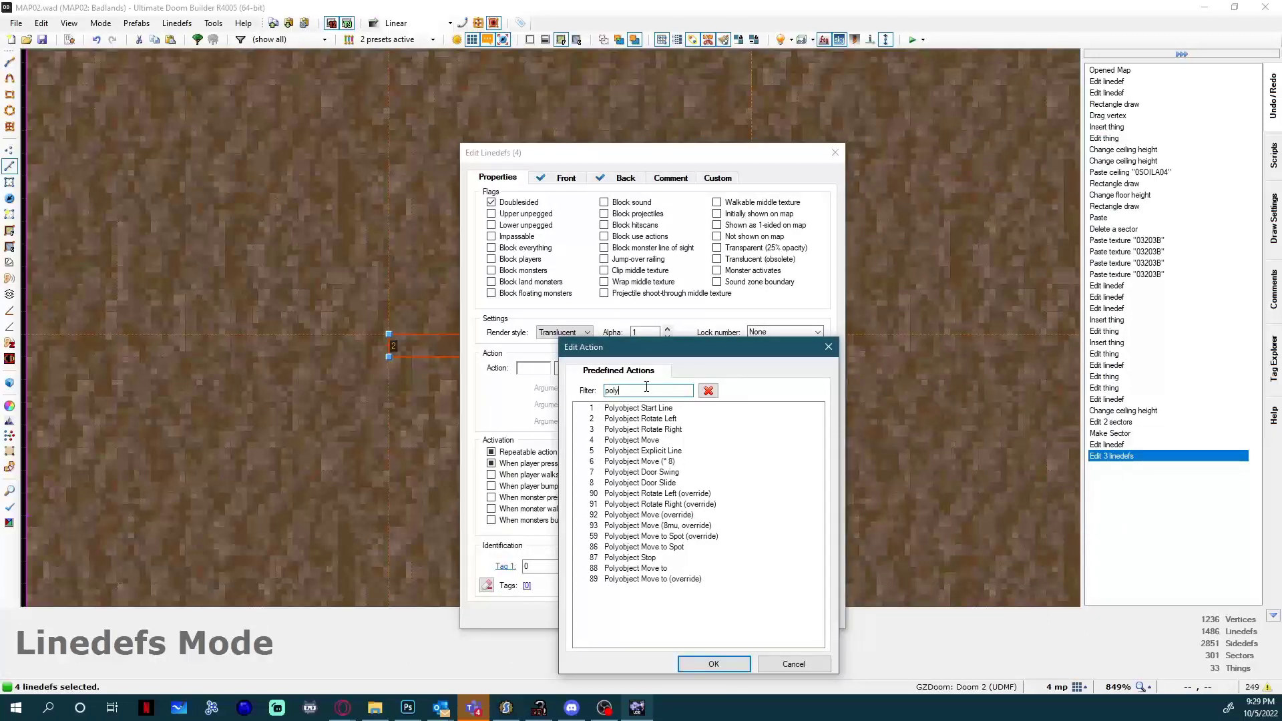
key(Down)
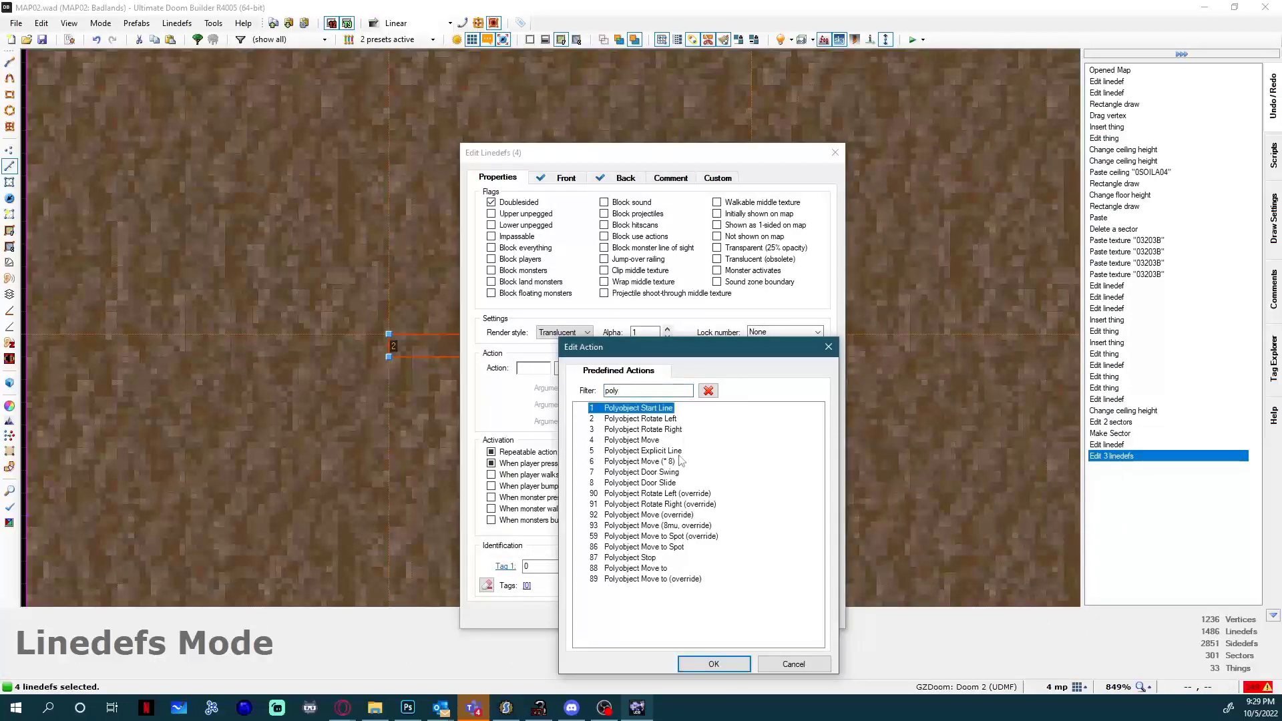
click(666, 452)
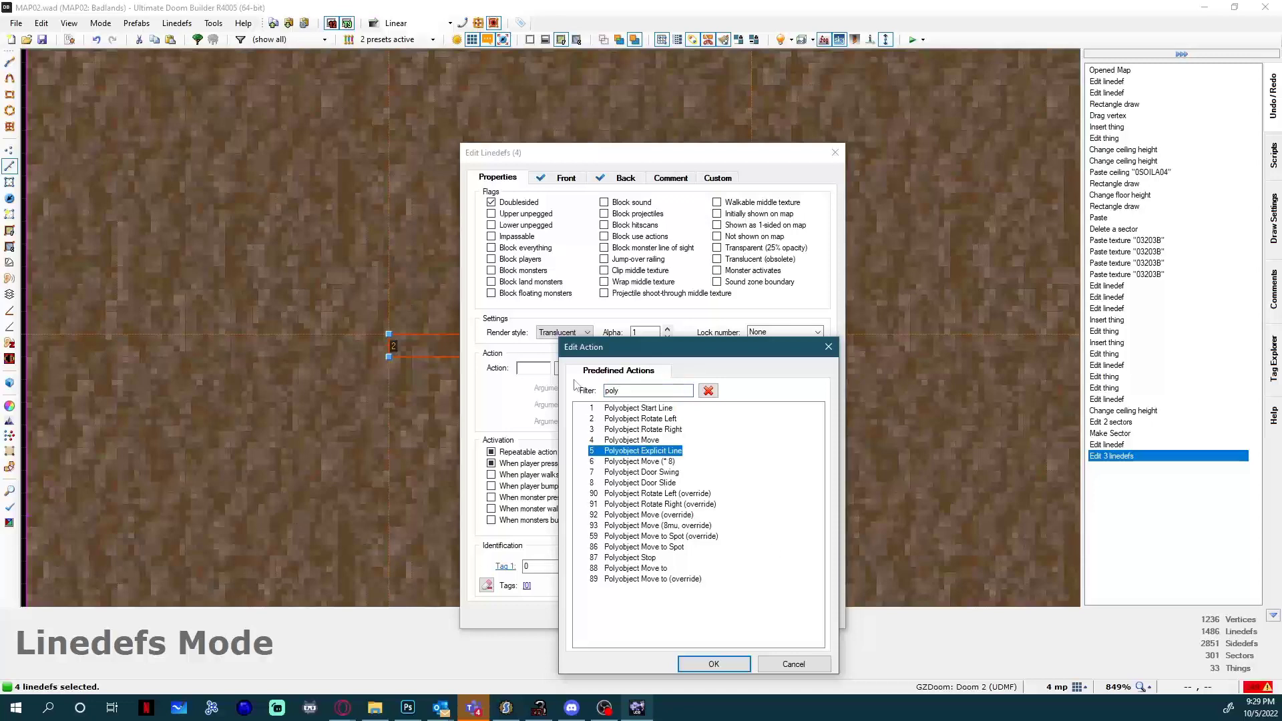
double_click(638, 454)
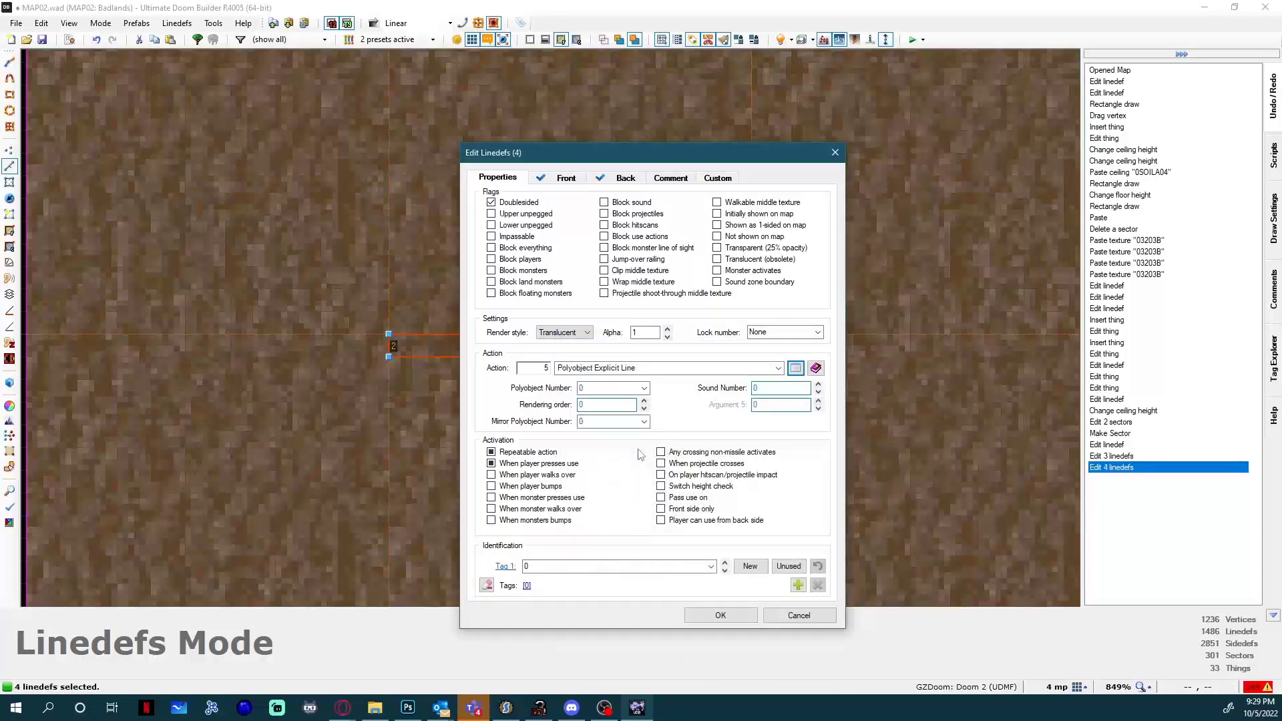
Set the four lines' polyobject number to 10 and rendering order to 1, and clear the repeatable and player-use activation flags.
click(642, 390)
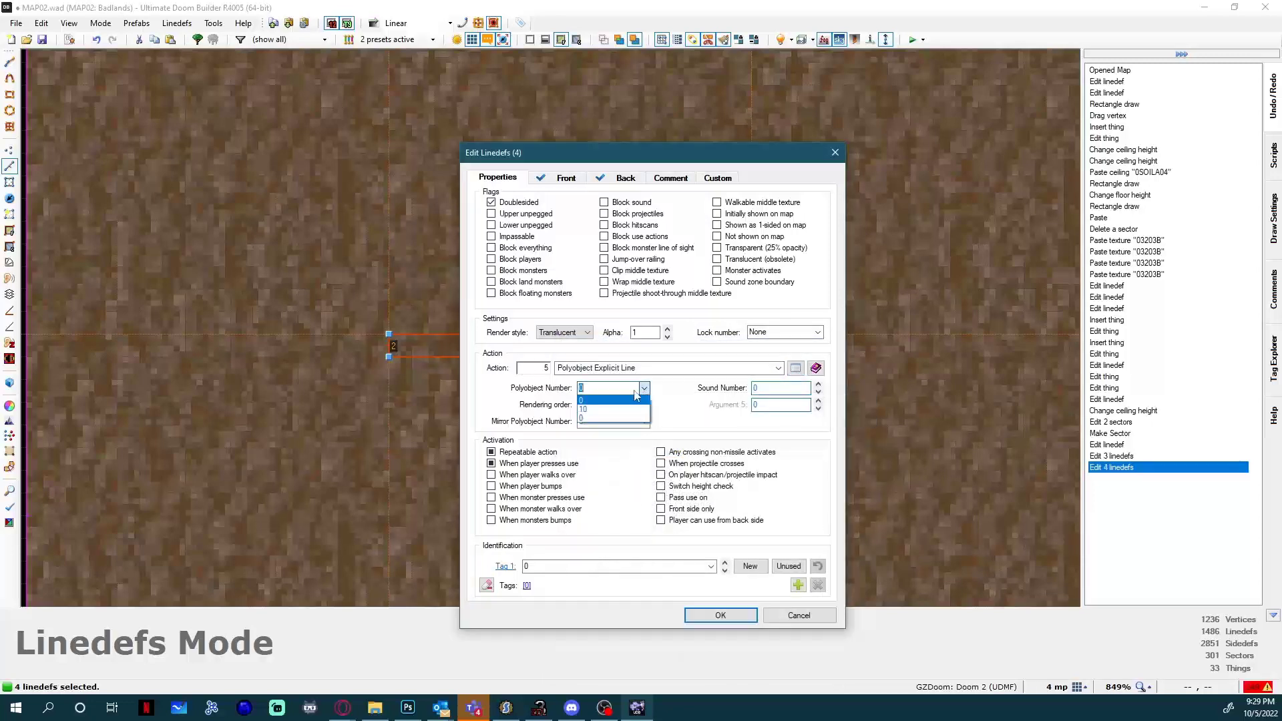
click(613, 408)
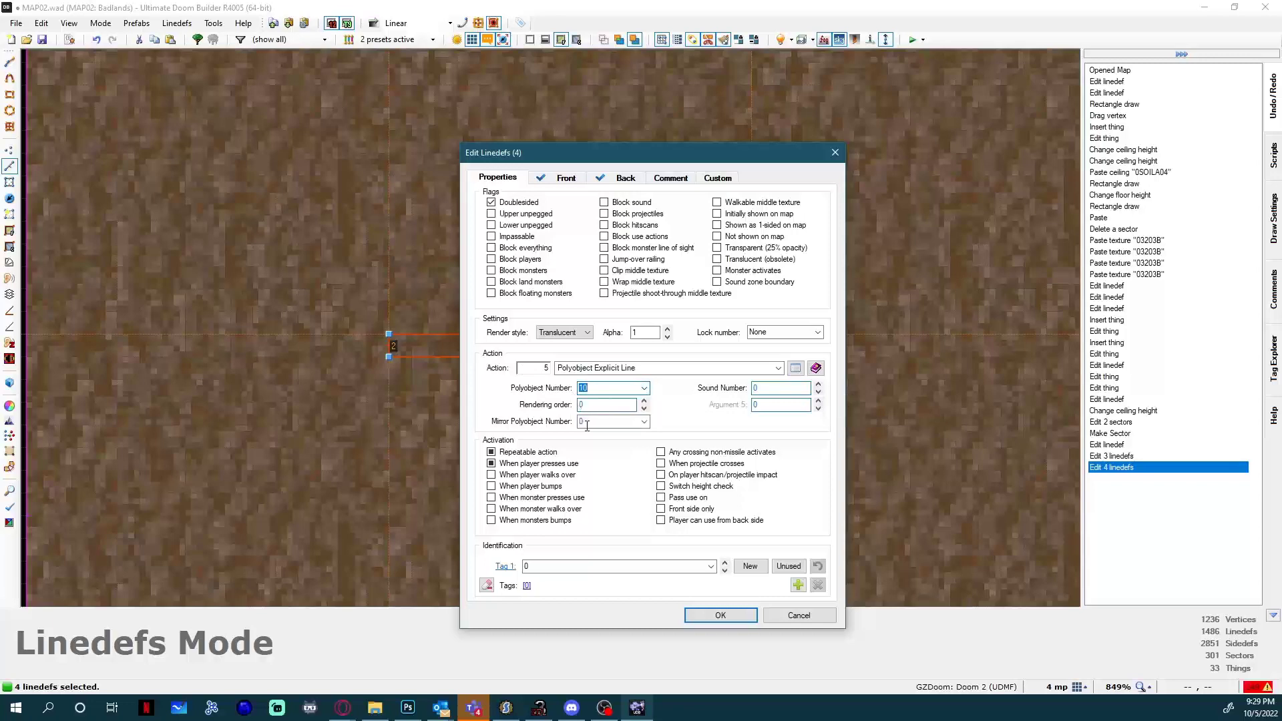
text(1)
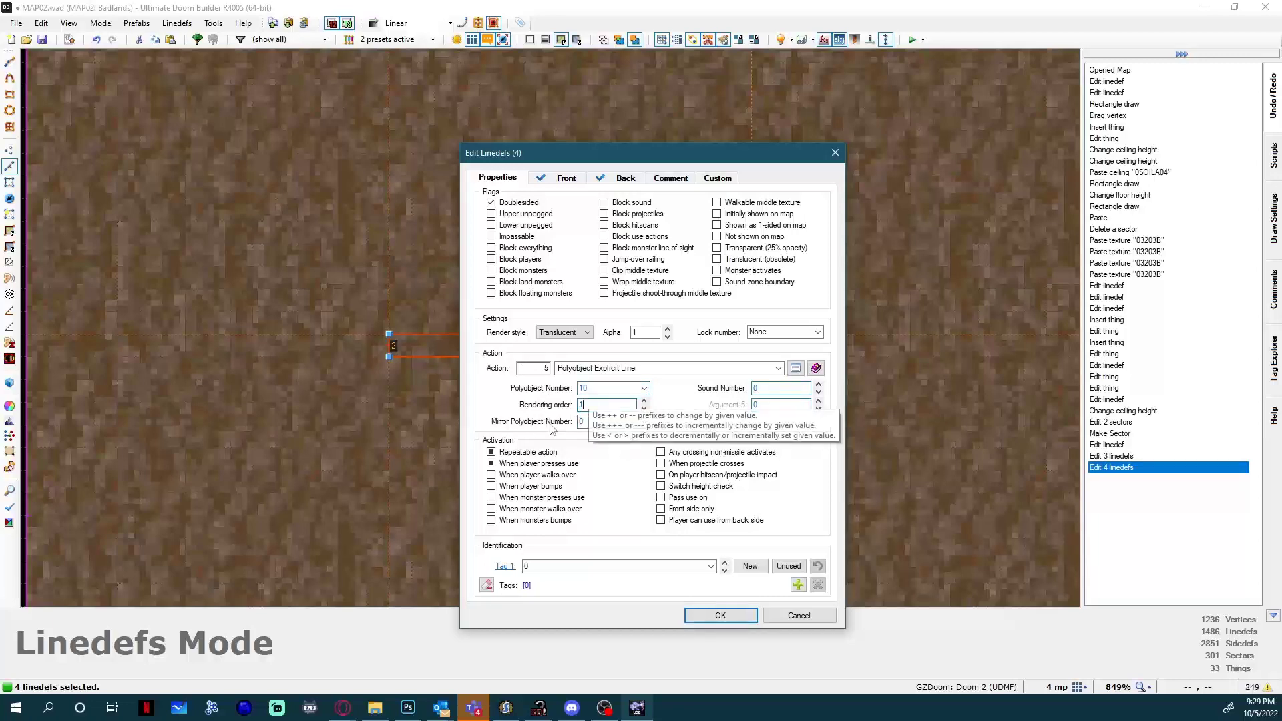
click(492, 452)
click(492, 463)
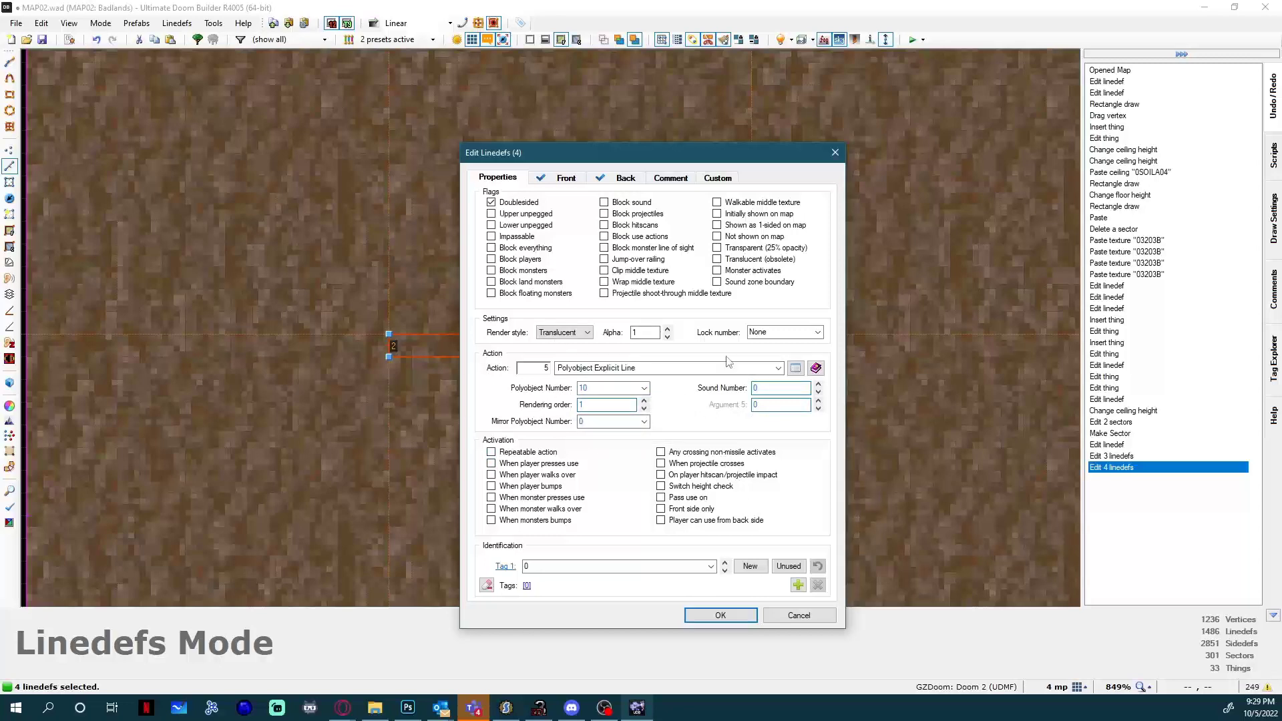
Check the front and back side settings of the four lines, apply the edit, and run and quit a test game.
drag(581, 160, 840, 161)
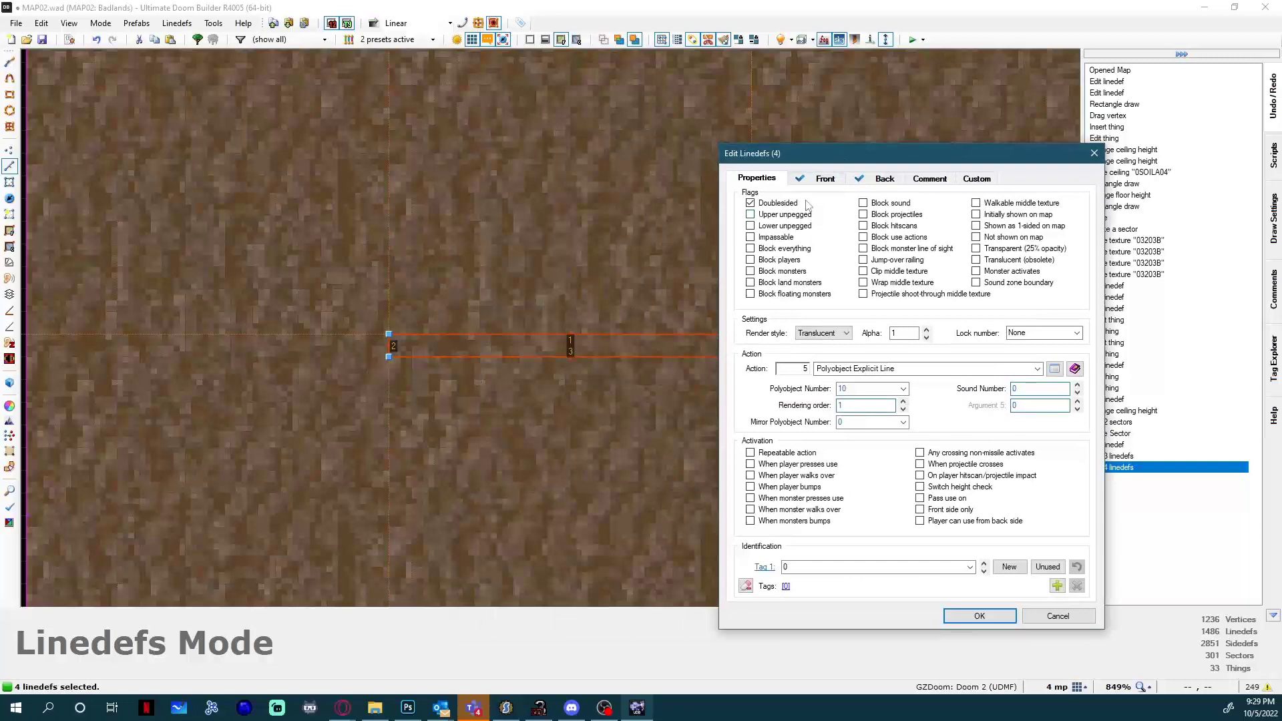
click(818, 183)
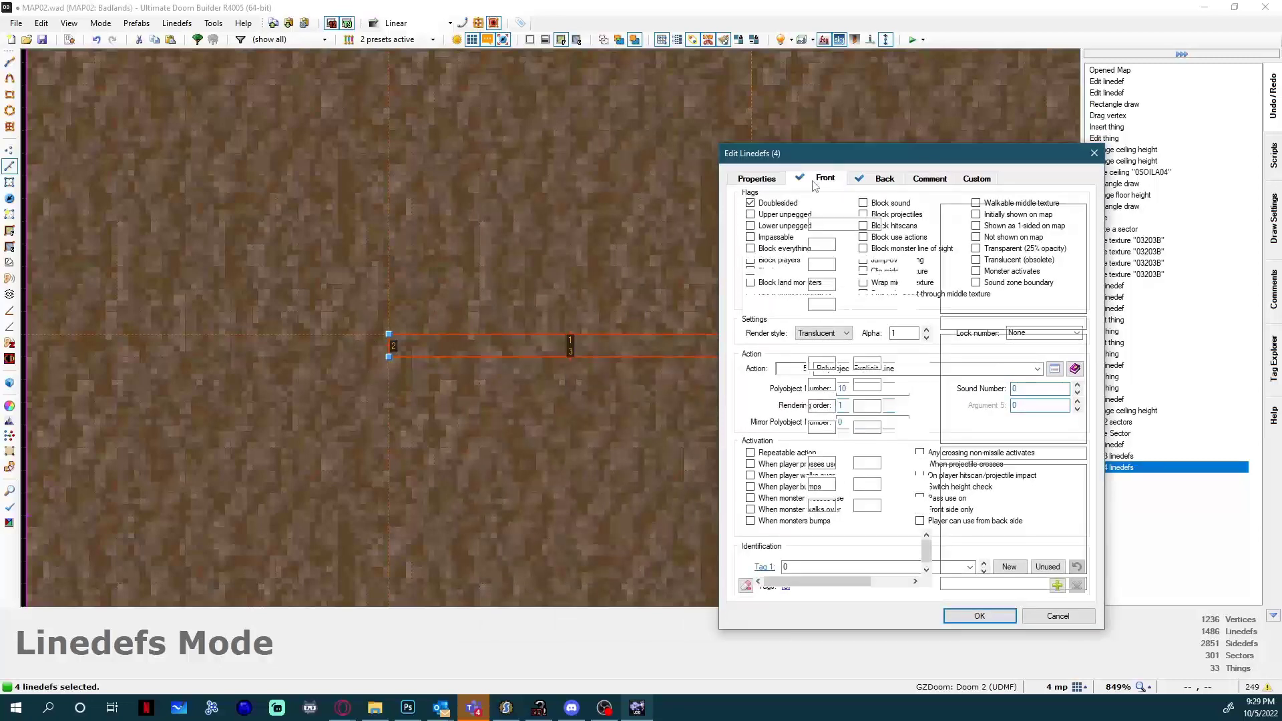
click(883, 177)
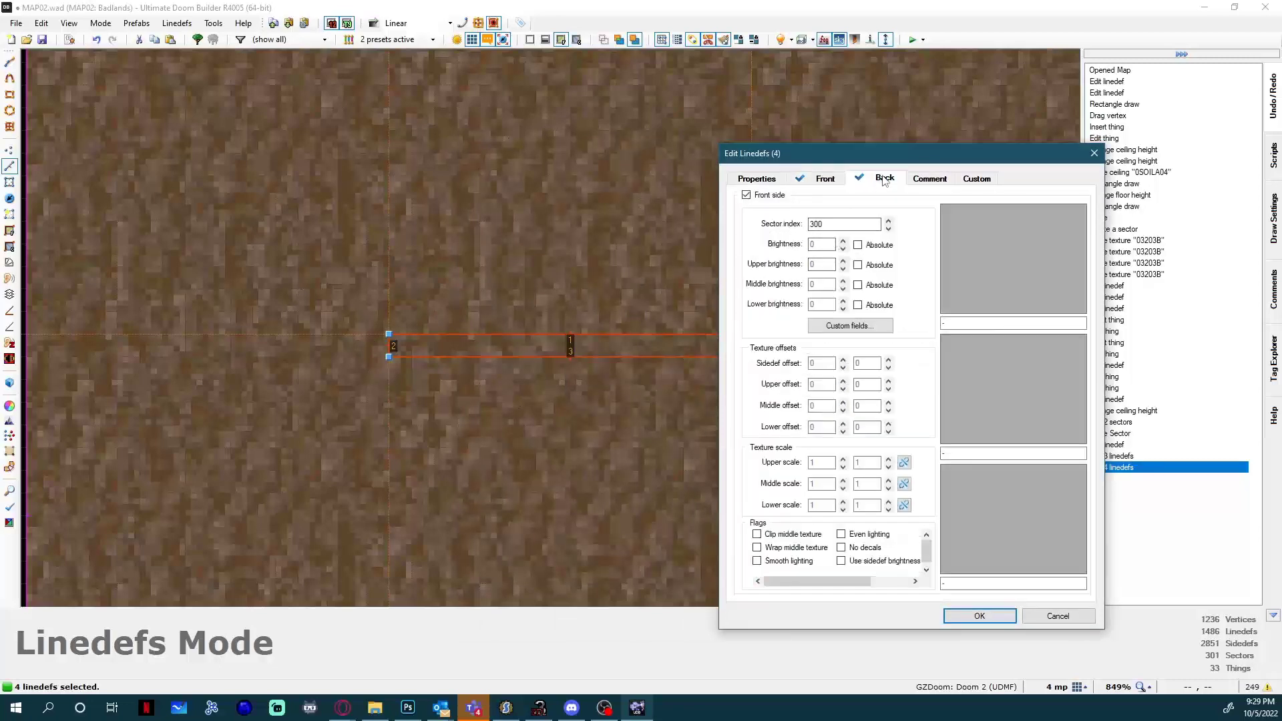
click(770, 183)
drag(810, 159, 614, 140)
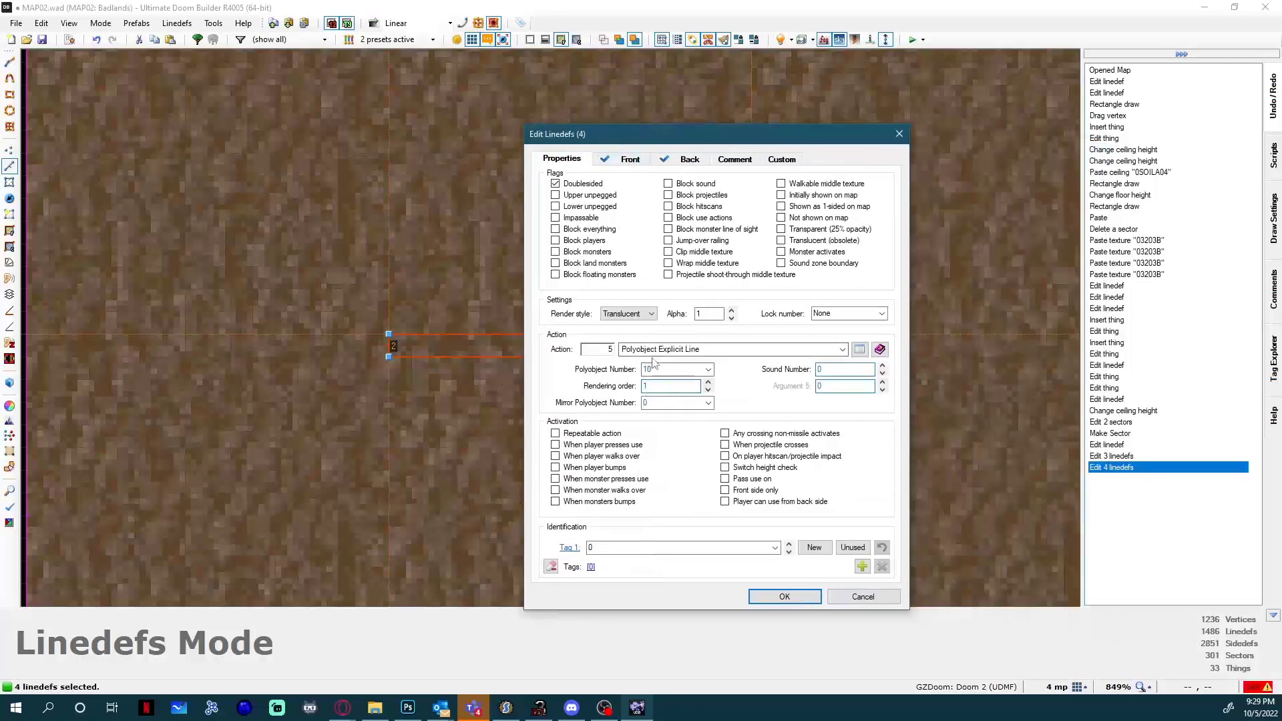
text(0)
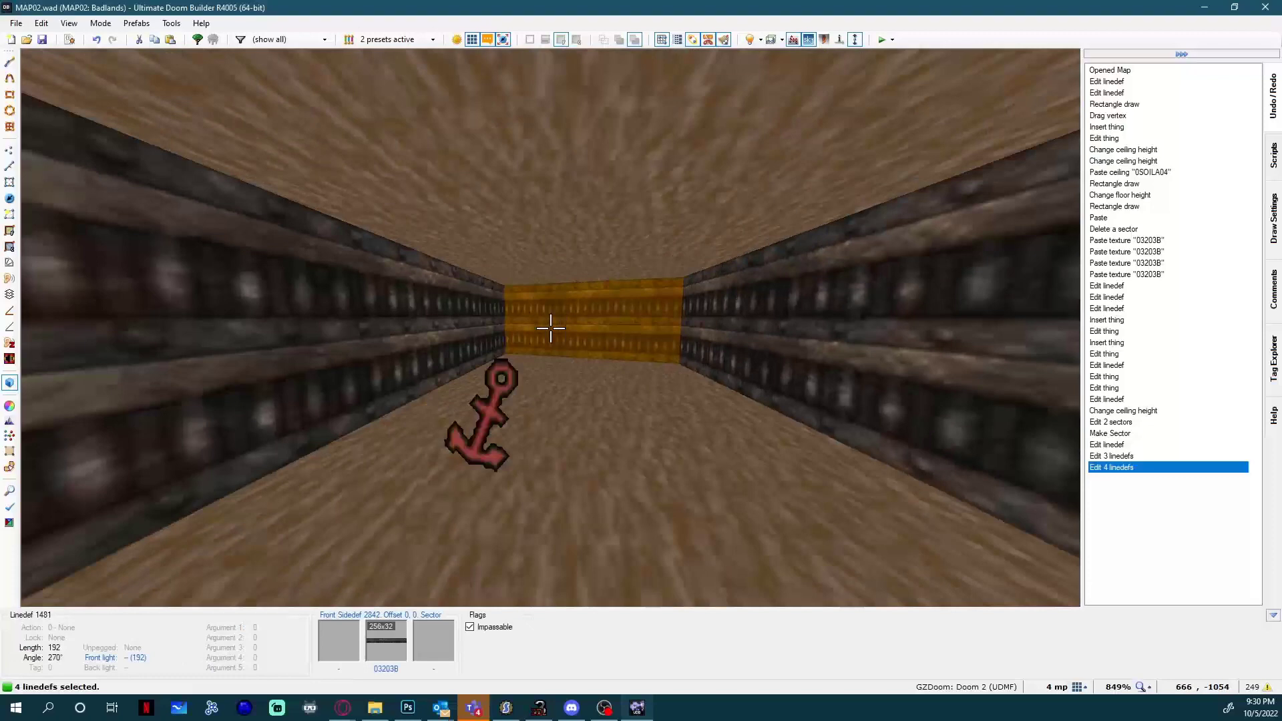
key(q)
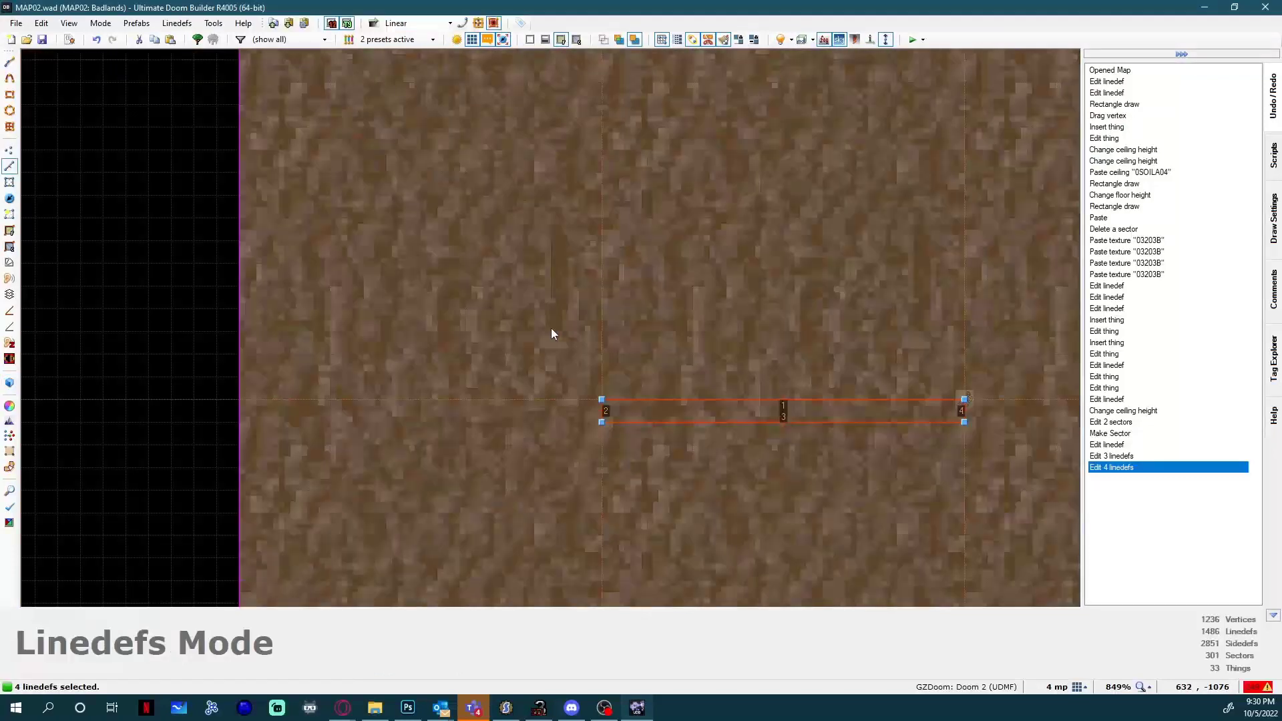
Set the front middle texture of all four door lines to DOOR1.
right_click(679, 402)
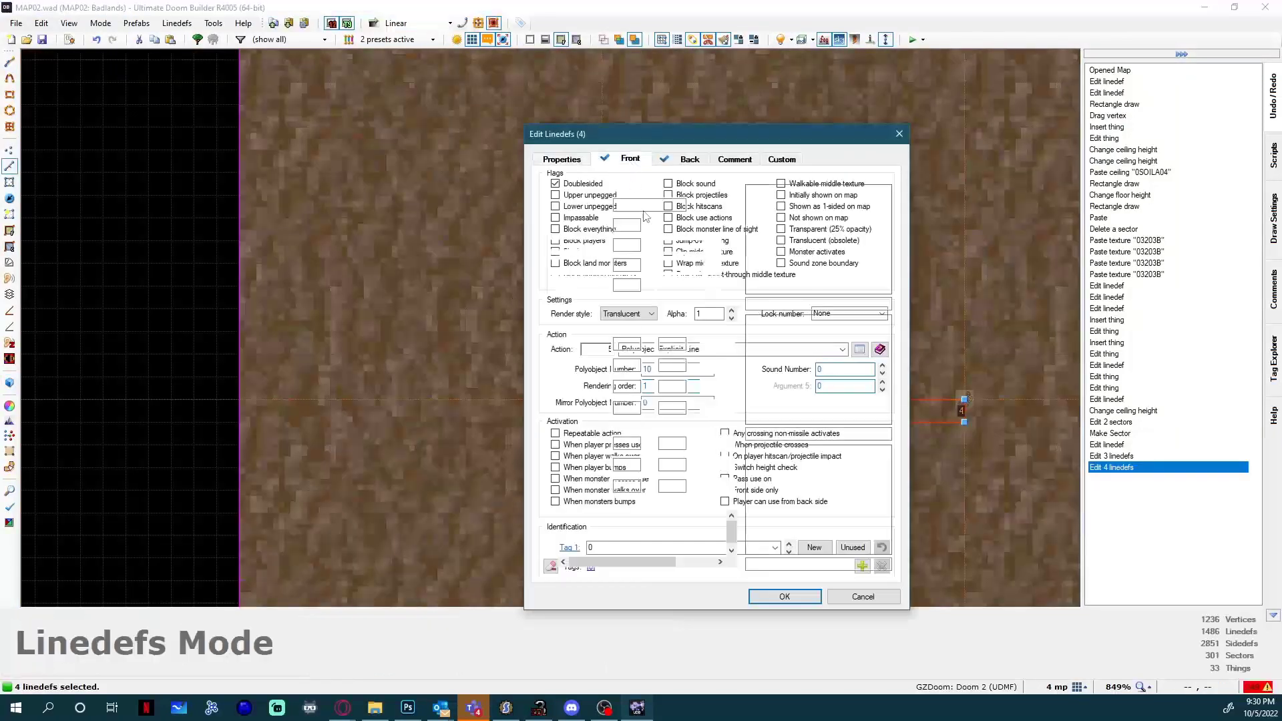
click(630, 161)
click(799, 387)
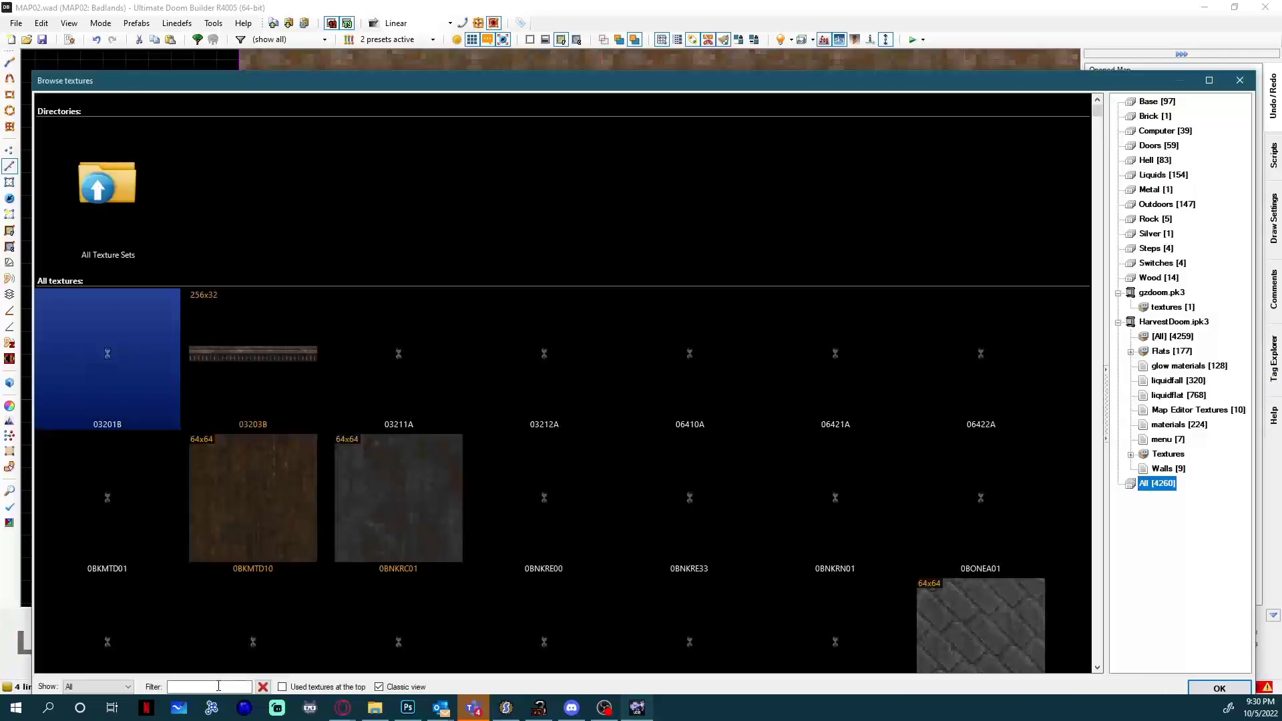
text(DOOR)
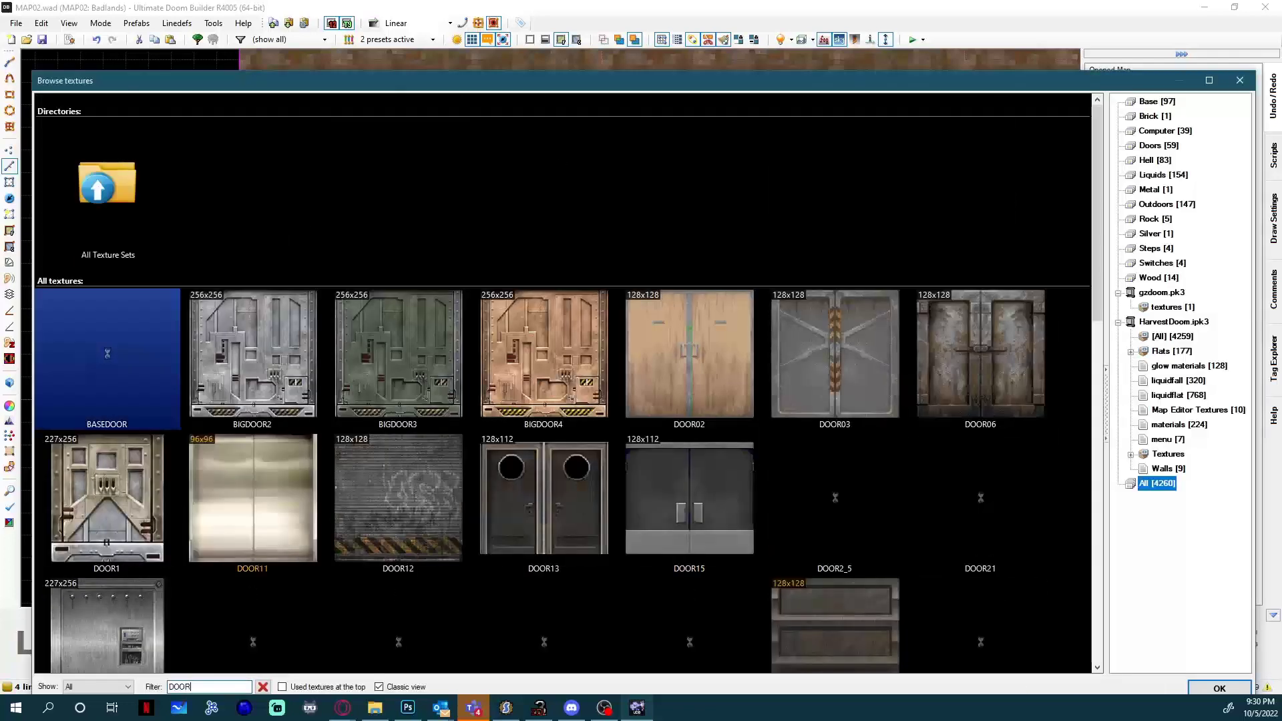
double_click(107, 497)
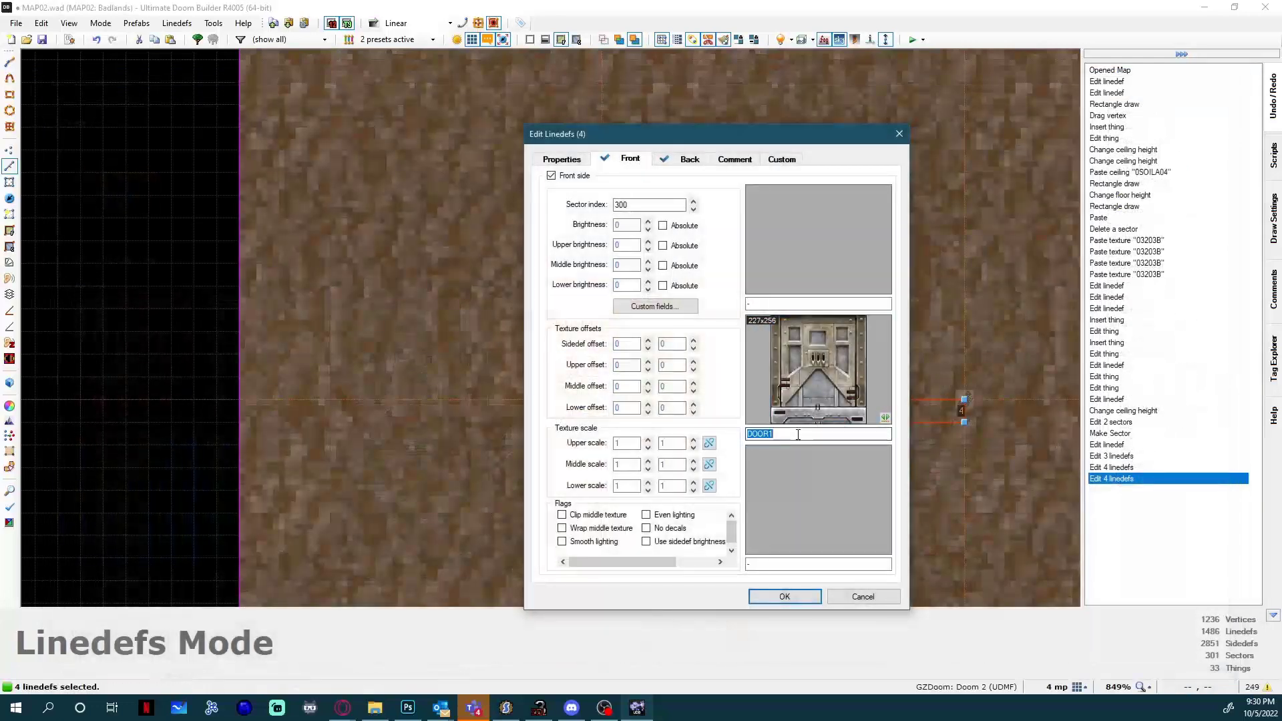
Set the back middle texture of the four door lines to DOOR1, enable Walkable middle texture, and apply the edit.
double_click(779, 434)
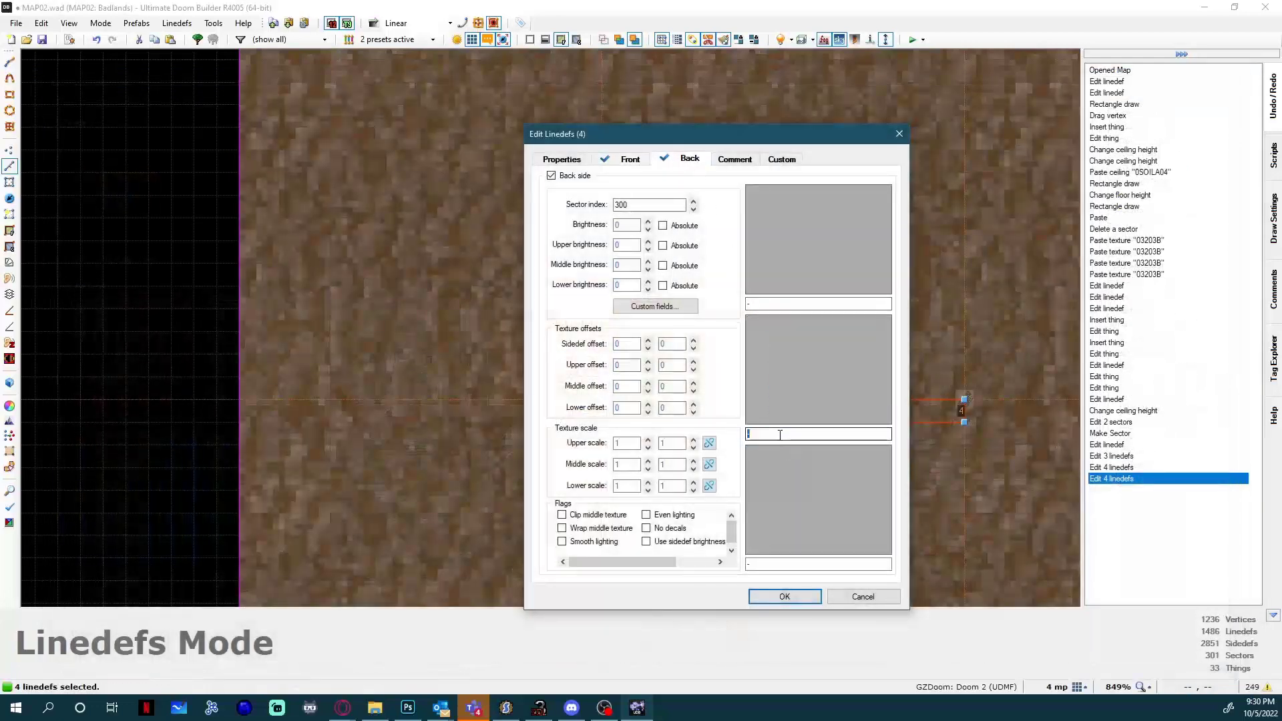
text(DOOR1)
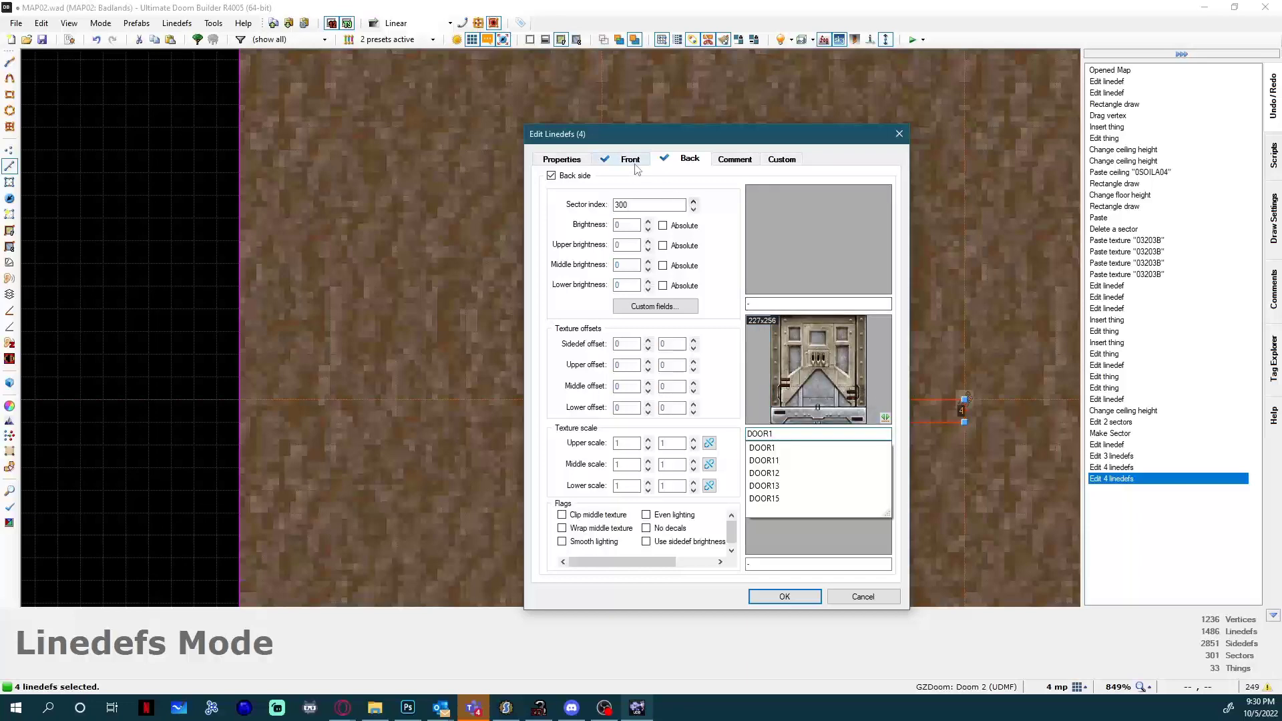
click(680, 159)
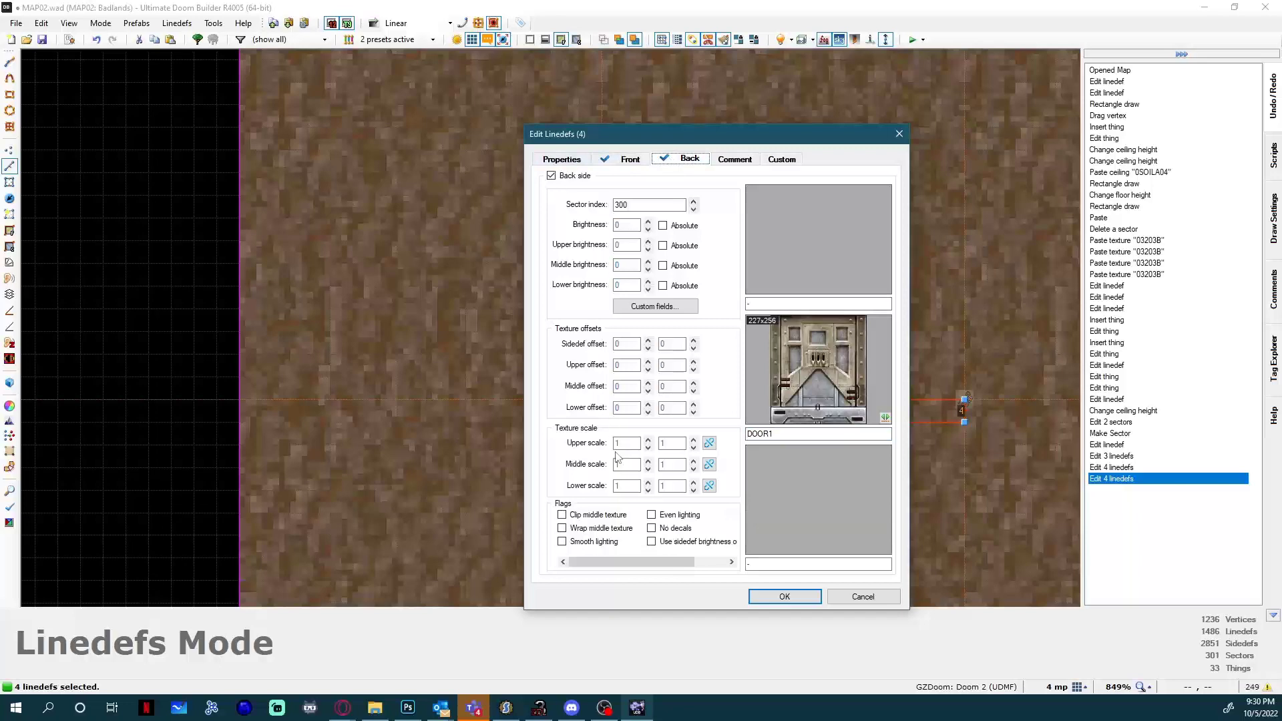
click(580, 160)
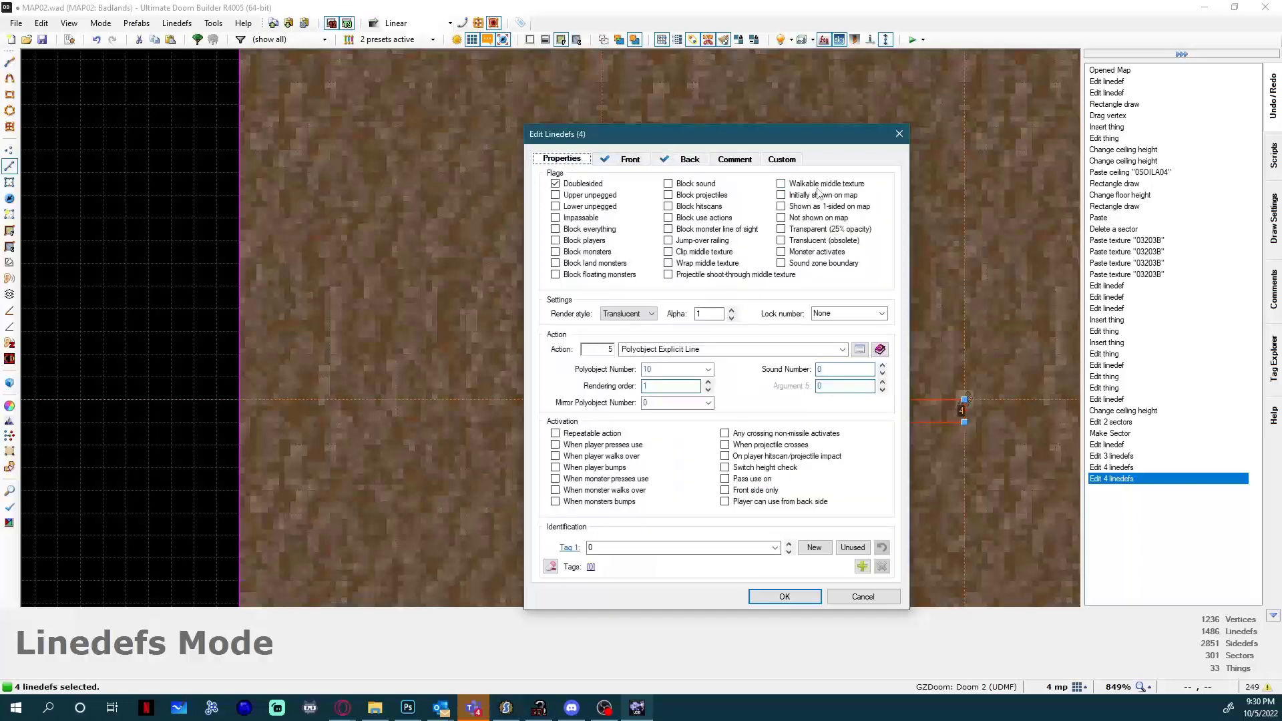
click(687, 159)
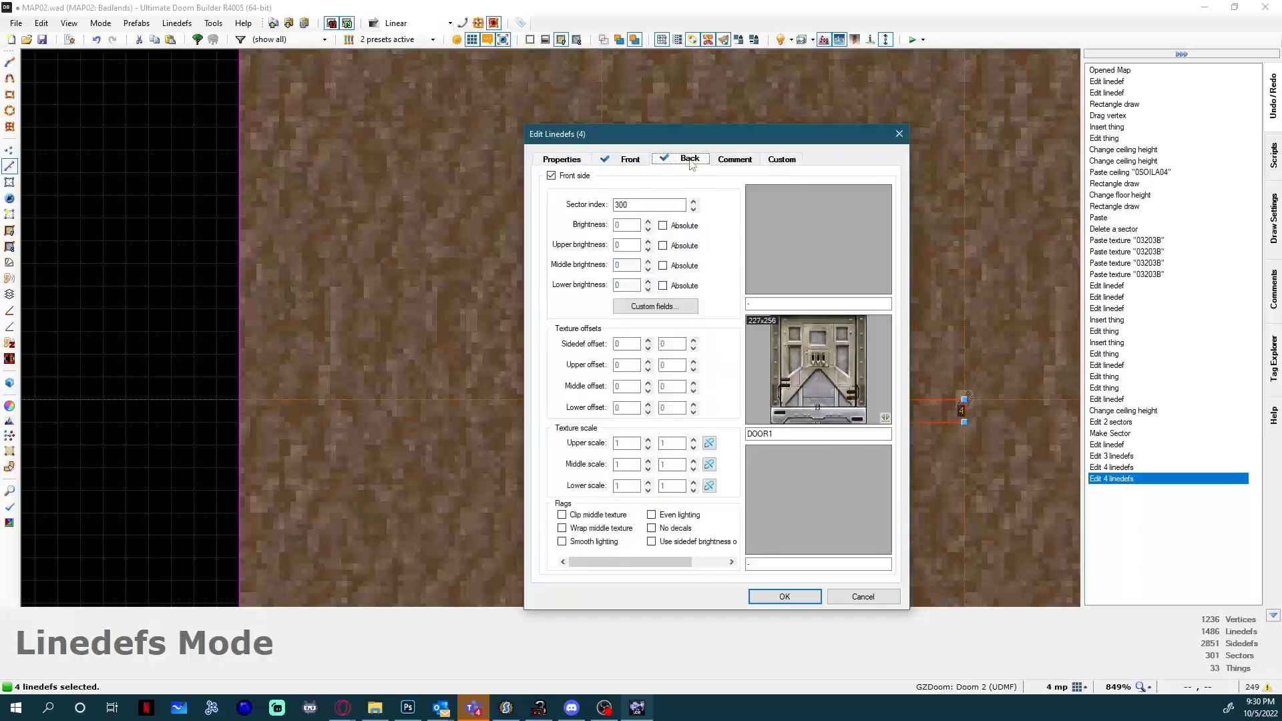
click(628, 159)
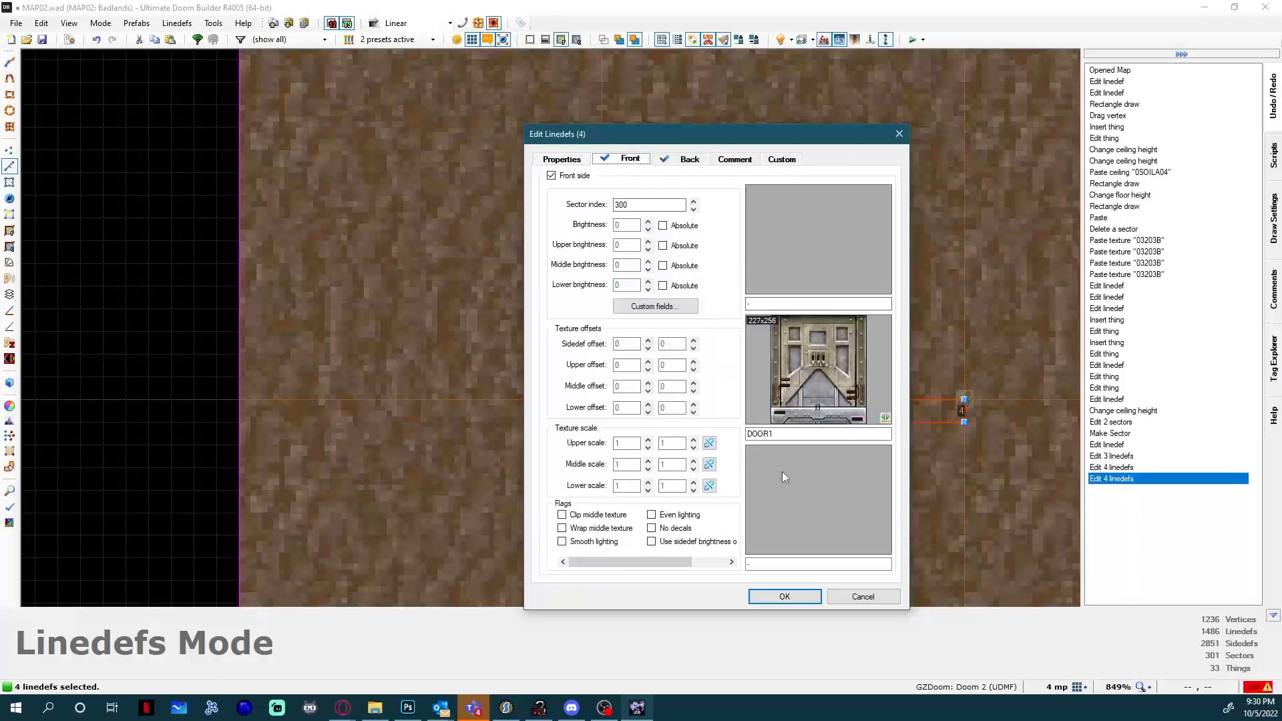
click(787, 596)
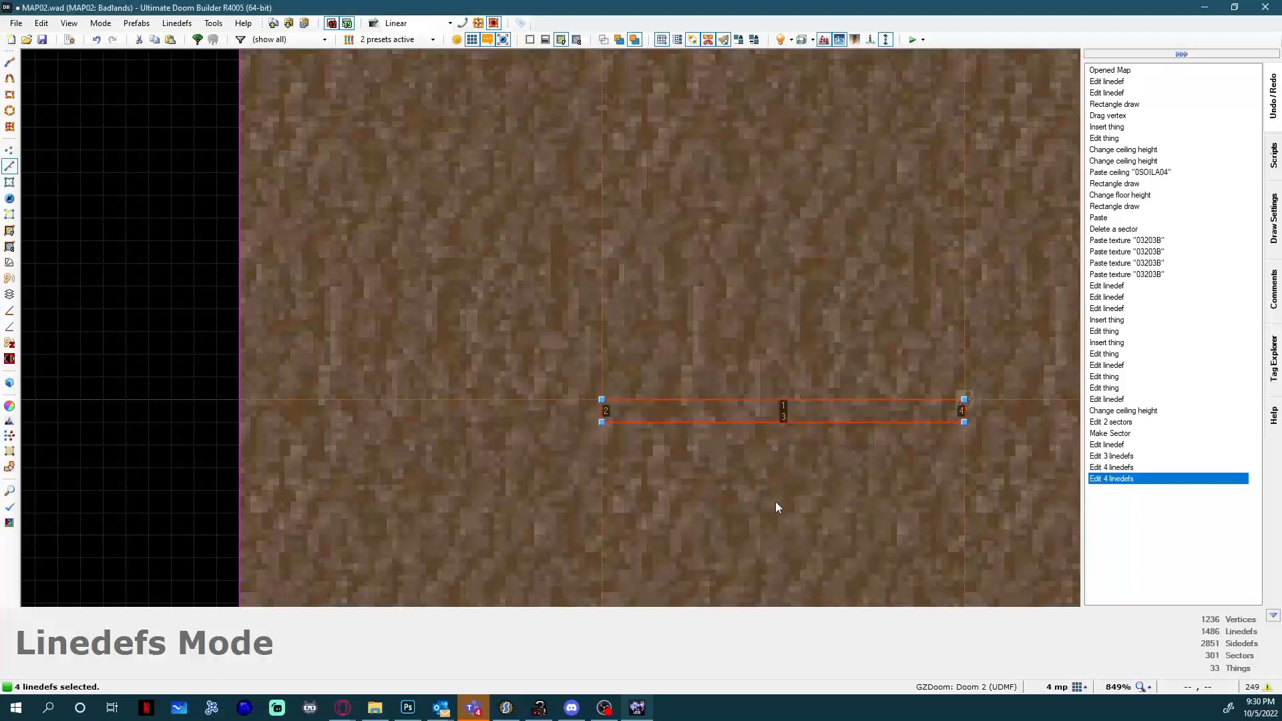
Try to align the DOOR1 middle texture on the door's long side by shifting its horizontal and vertical offsets in 3D view.
key(q)
key(s)
key(w)
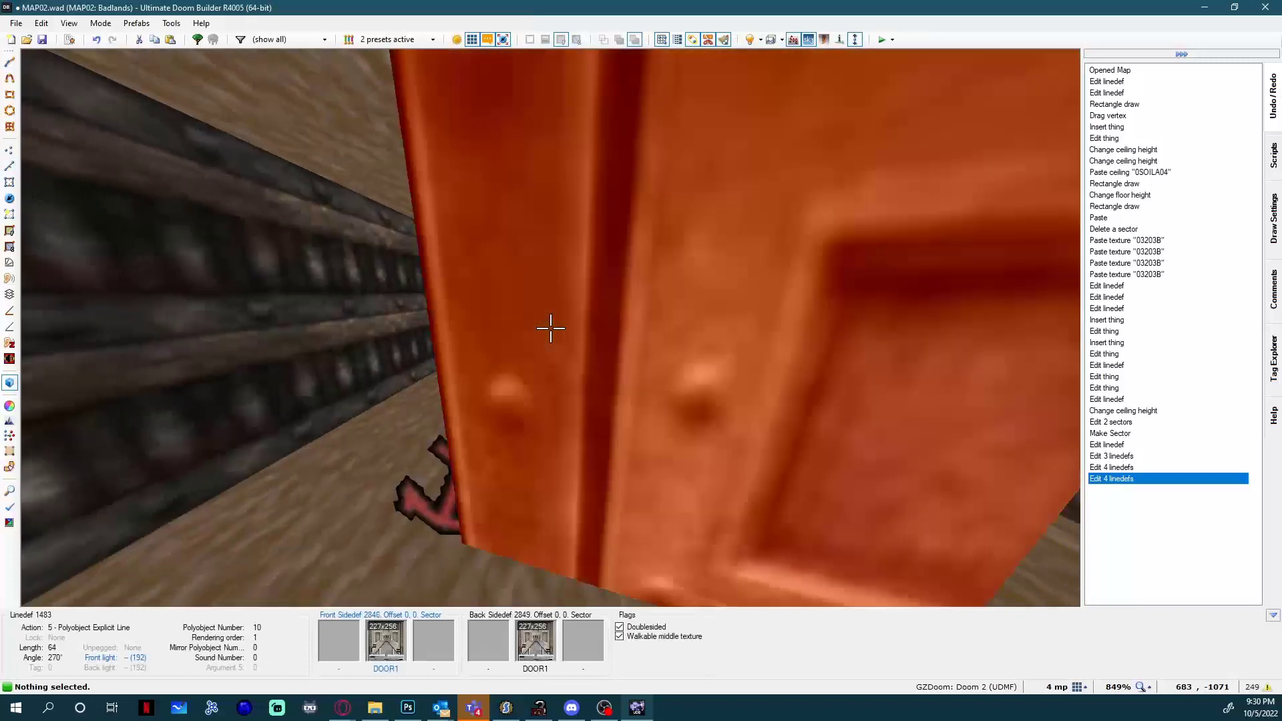
click(551, 329)
key(s)
key(Left)
key(Left)
key(Up)
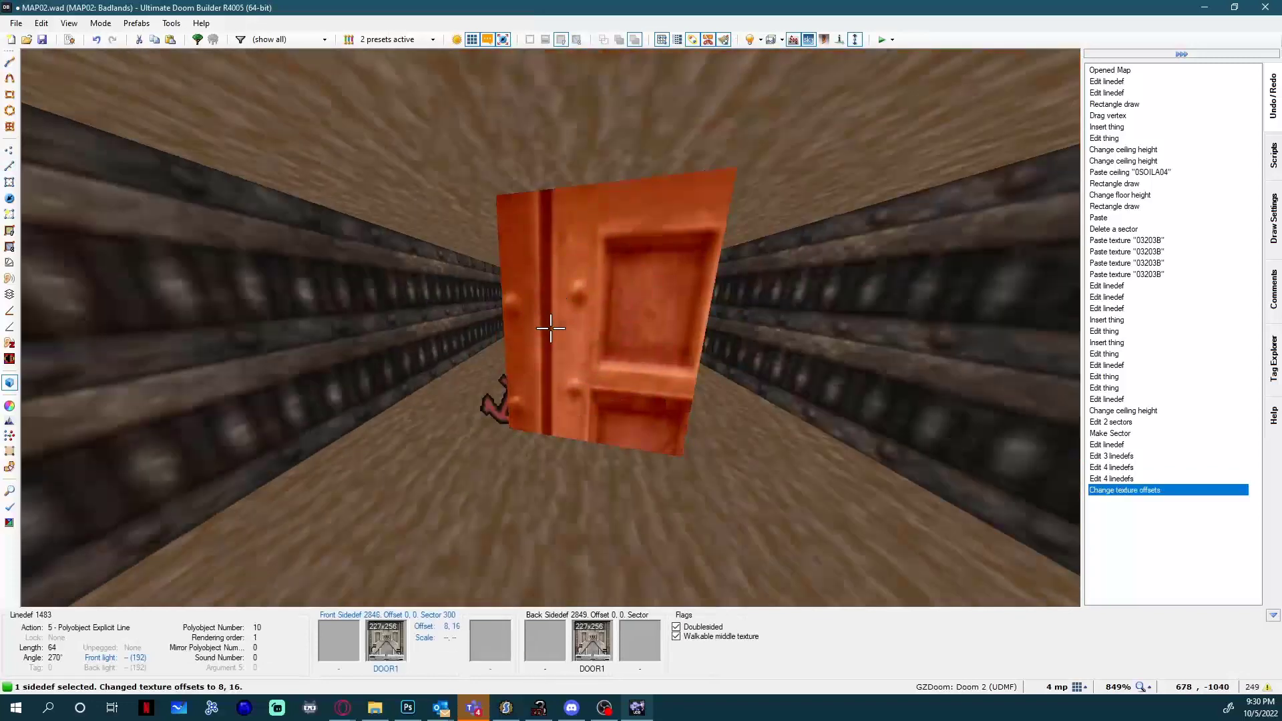
key(Left)
key(Left)
key(Up)
key(Up)
key(Left)
key(Left)
key(Up)
key(Up)
key(Left)
key(Left)
key(Up)
key(Up)
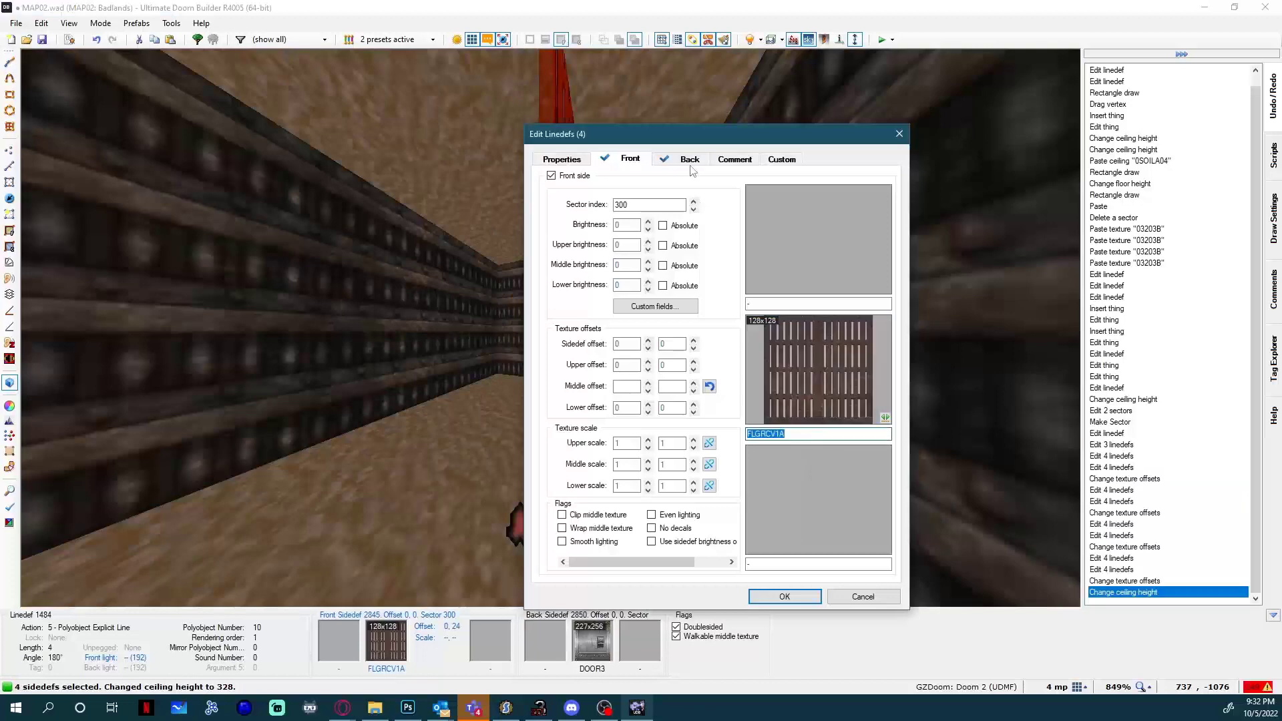
Set the back middle texture of the four door lines to FLGRCV1A to match the front, and apply the edit.
click(691, 166)
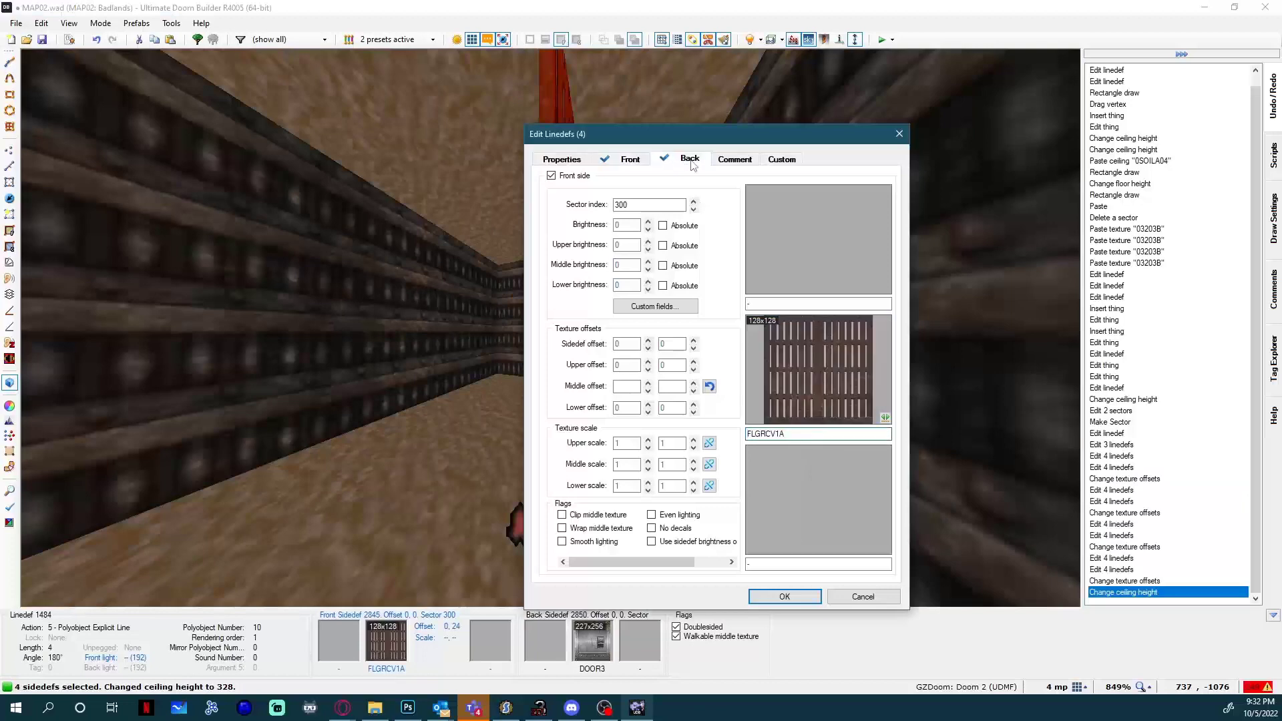
double_click(803, 436)
text(FLGRCV1A)
click(801, 595)
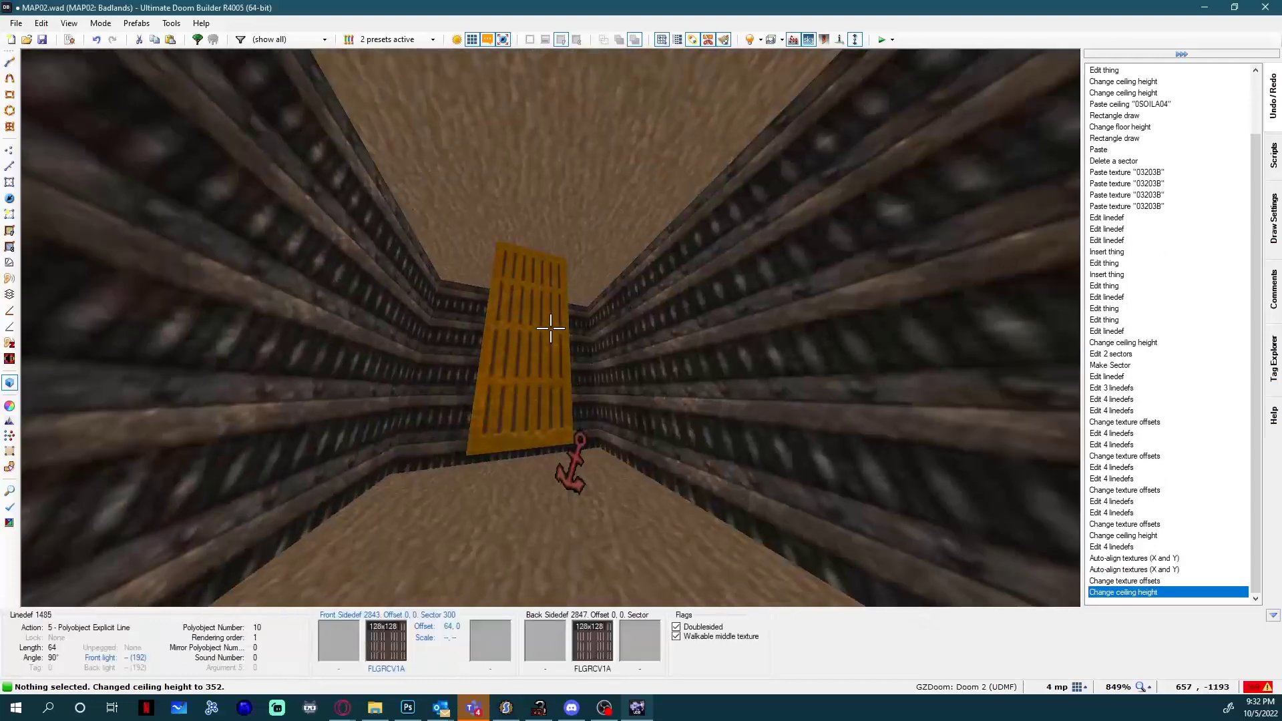
Set the four door lines to Lower unpegged with Upper unpegged off, apply the edit, and clear the selection.
click(551, 328)
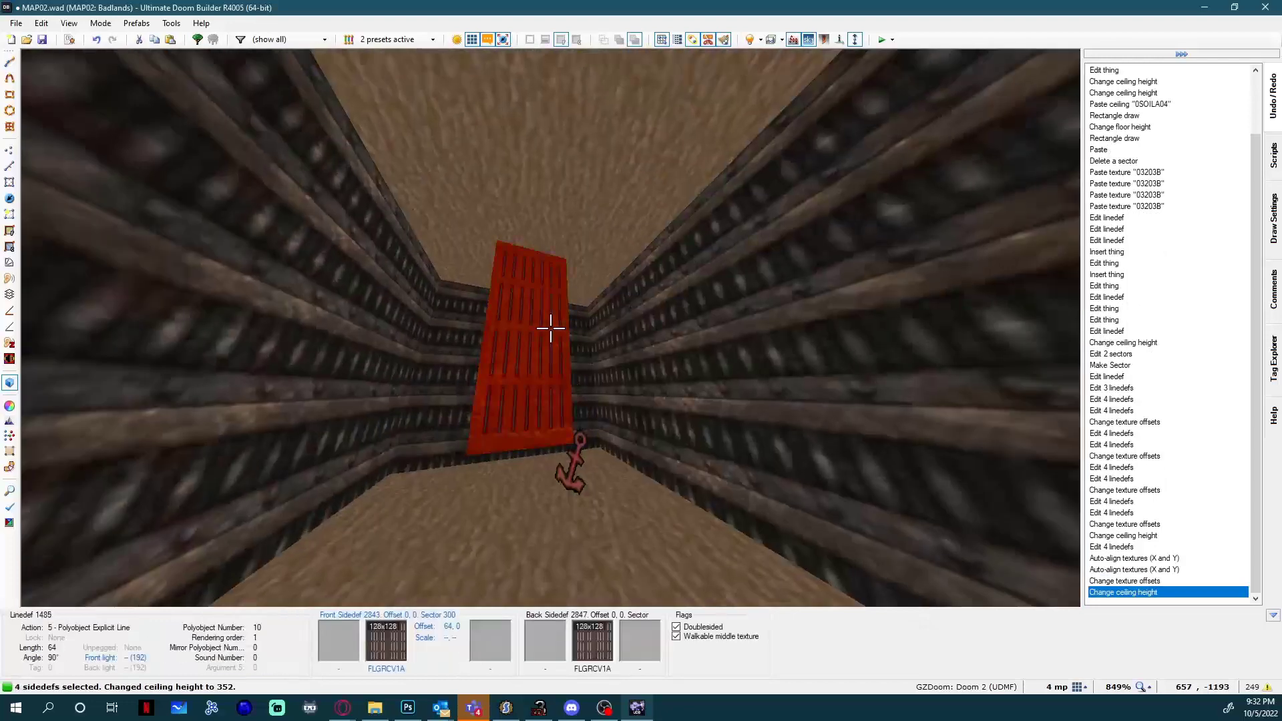
right_click(551, 328)
click(571, 163)
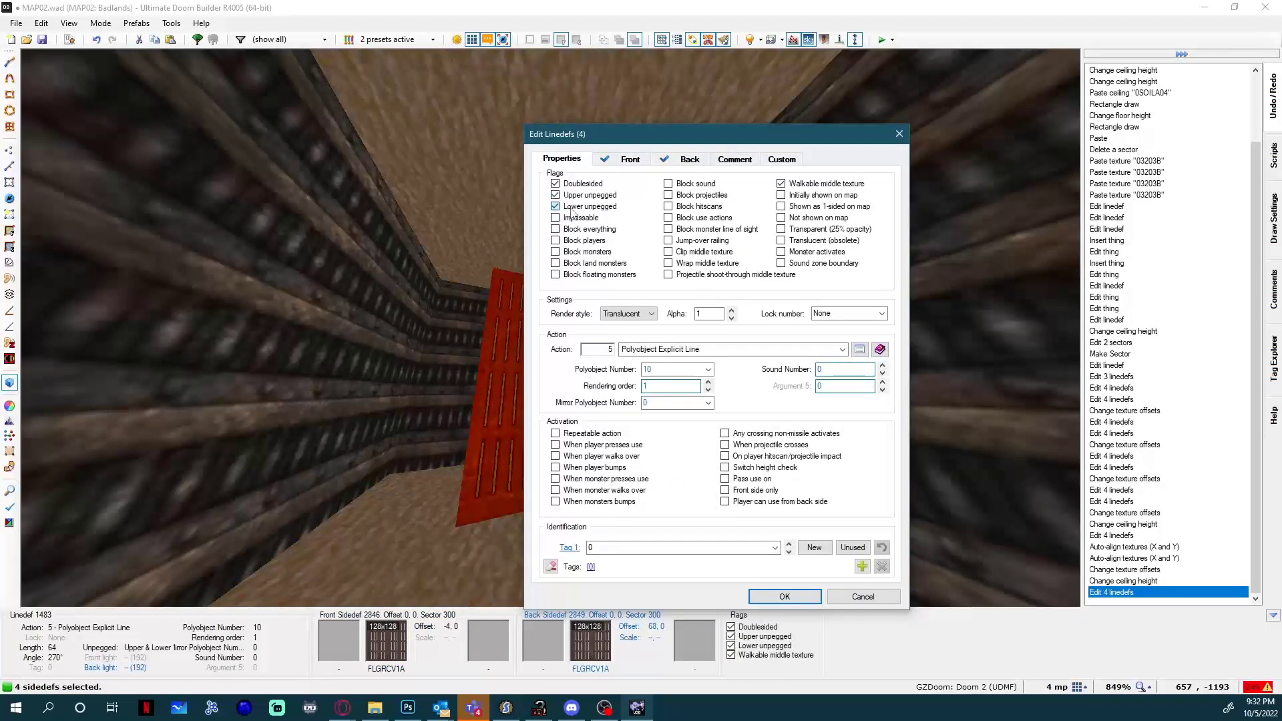
click(572, 196)
click(574, 197)
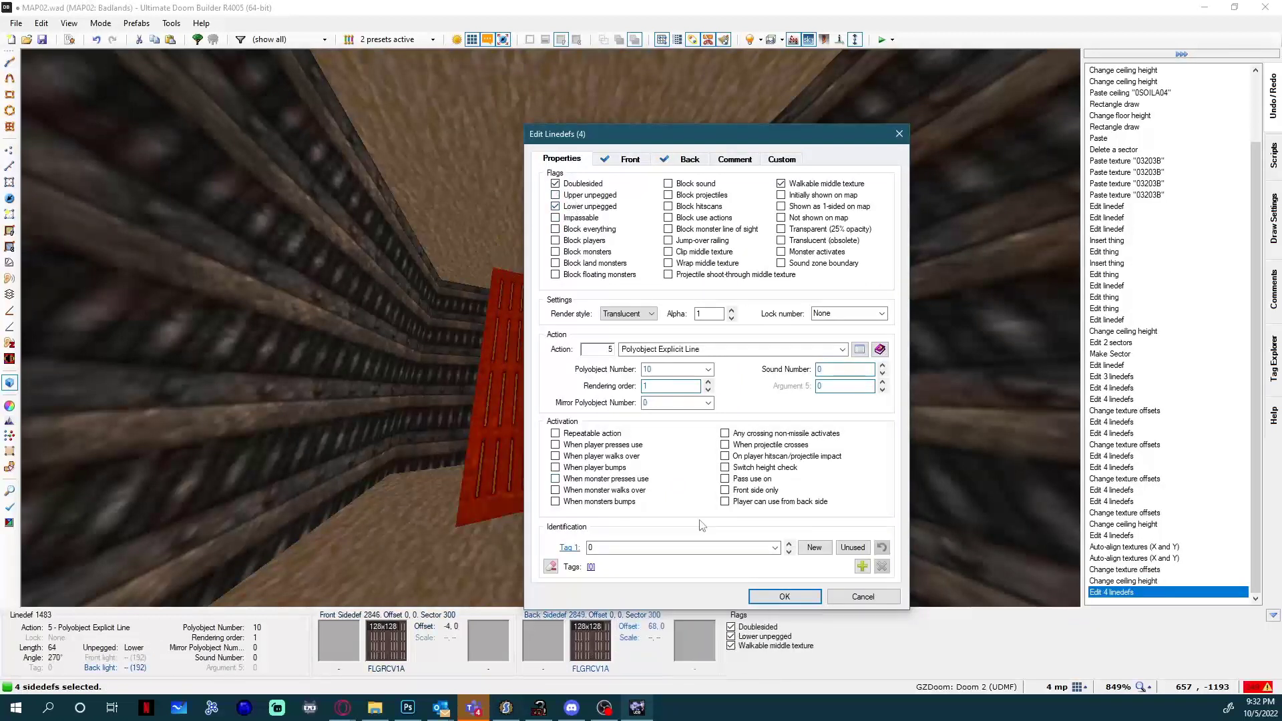
click(802, 597)
key(c)
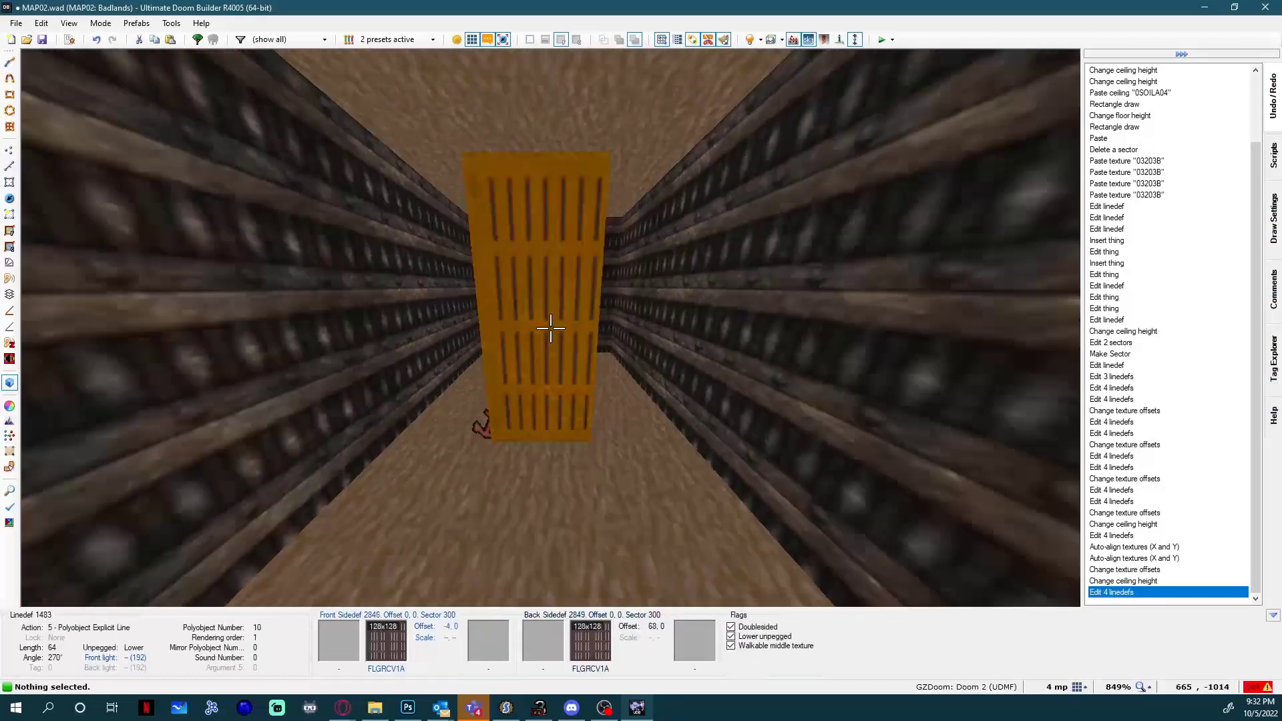
Set the texture offsets of the door's long side to 0, 0 and those of its narrow end to -7, 0.
click(551, 328)
key(ctrl+Left)
key(Right)
key(Right)
key(Right)
key(Right)
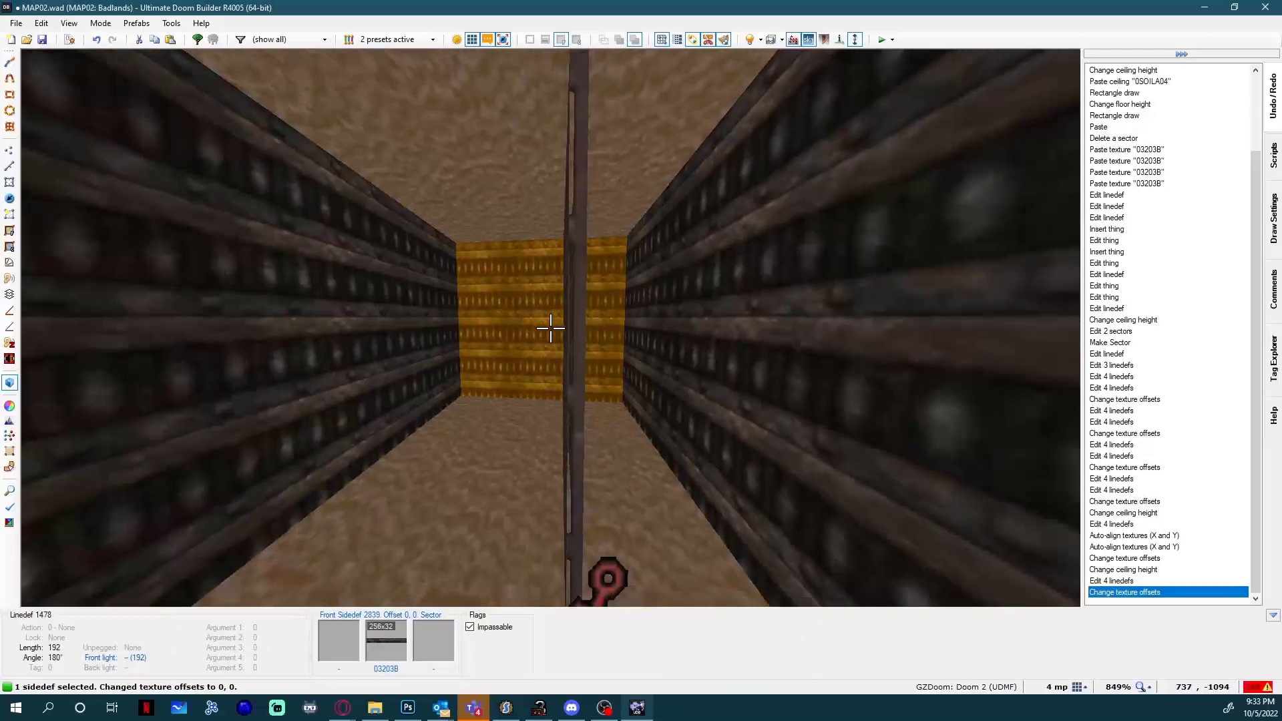
key(c)
click(551, 329)
key(Left)
click(551, 328)
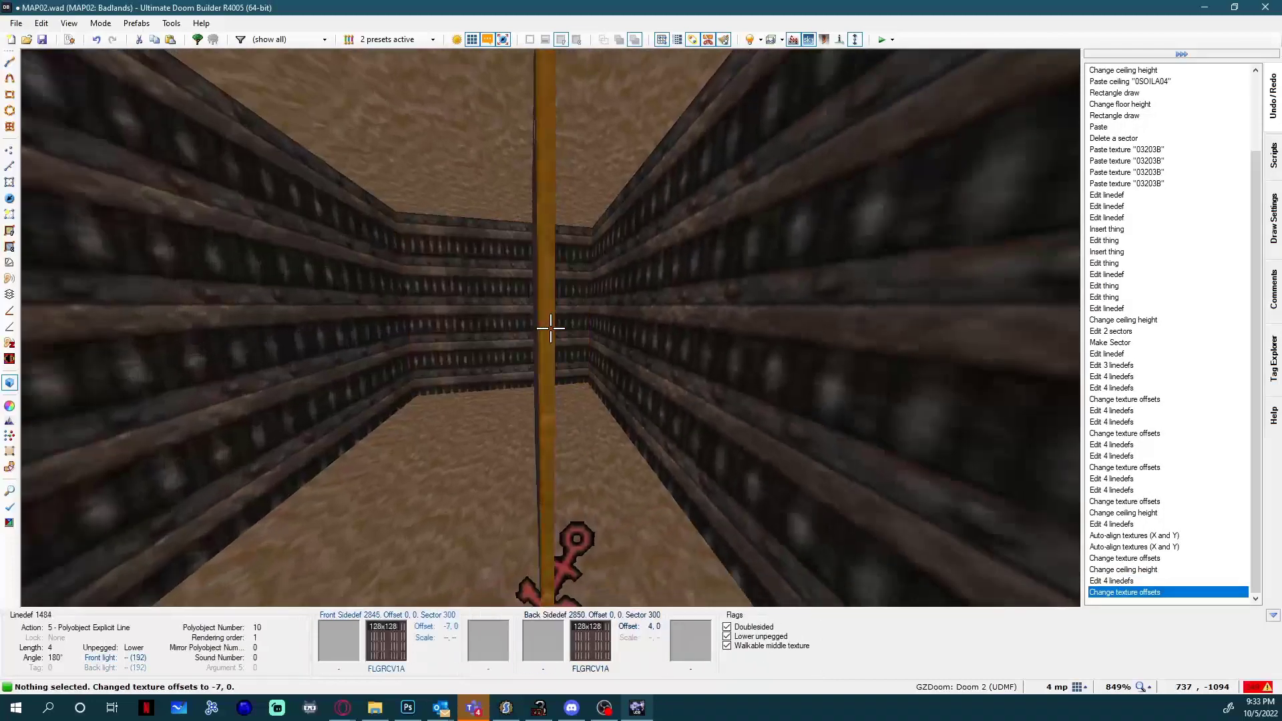
Return to the 2D lines mode, save the map, and launch a test game.
key(w)
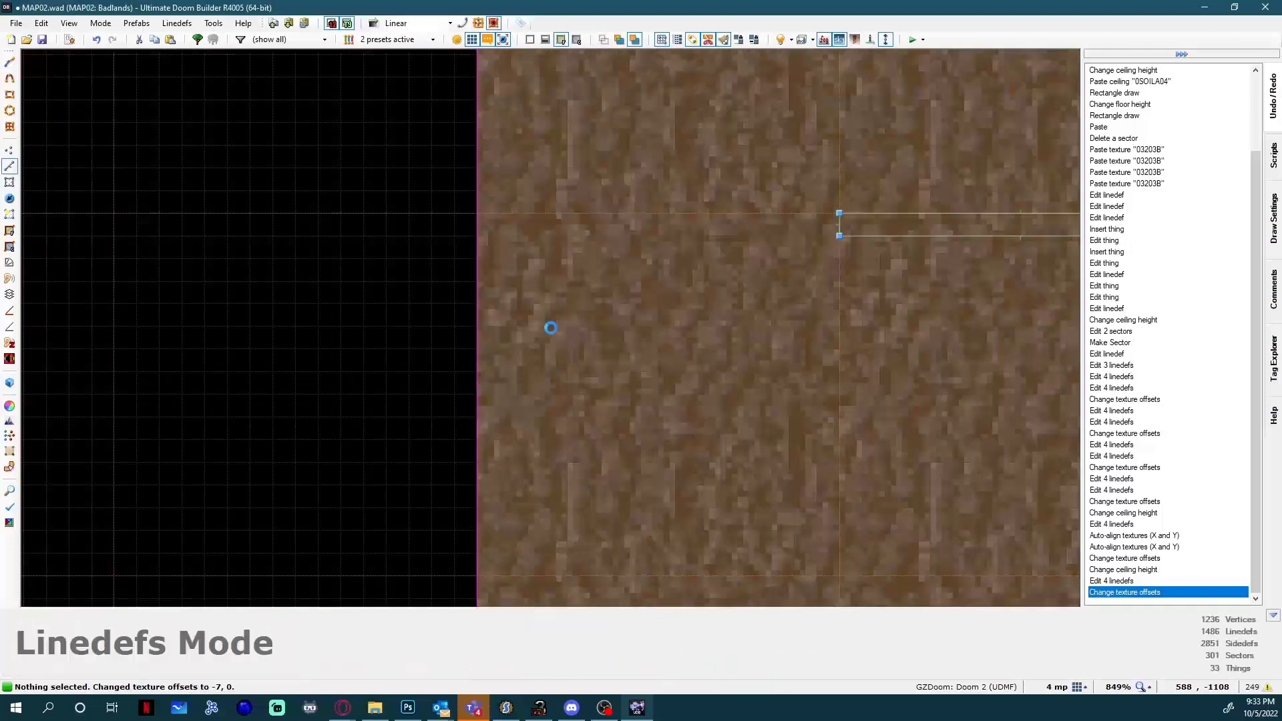
key(ctrl+s)
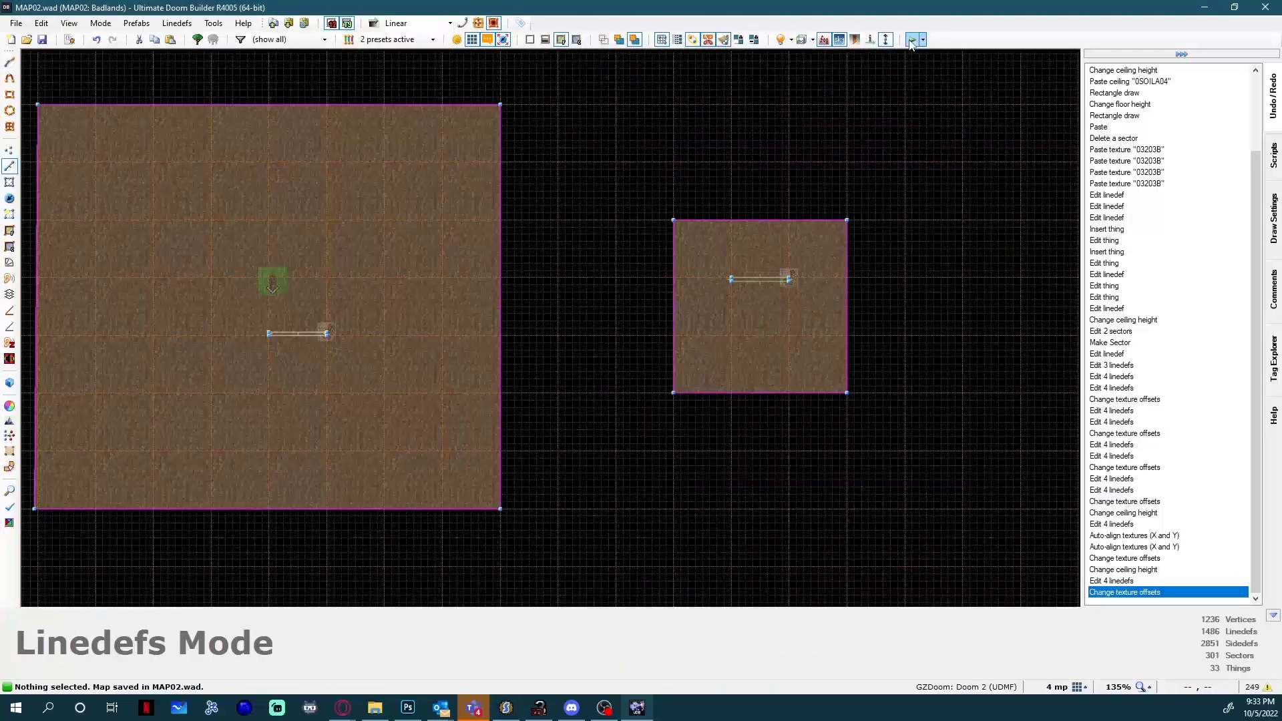
click(912, 40)
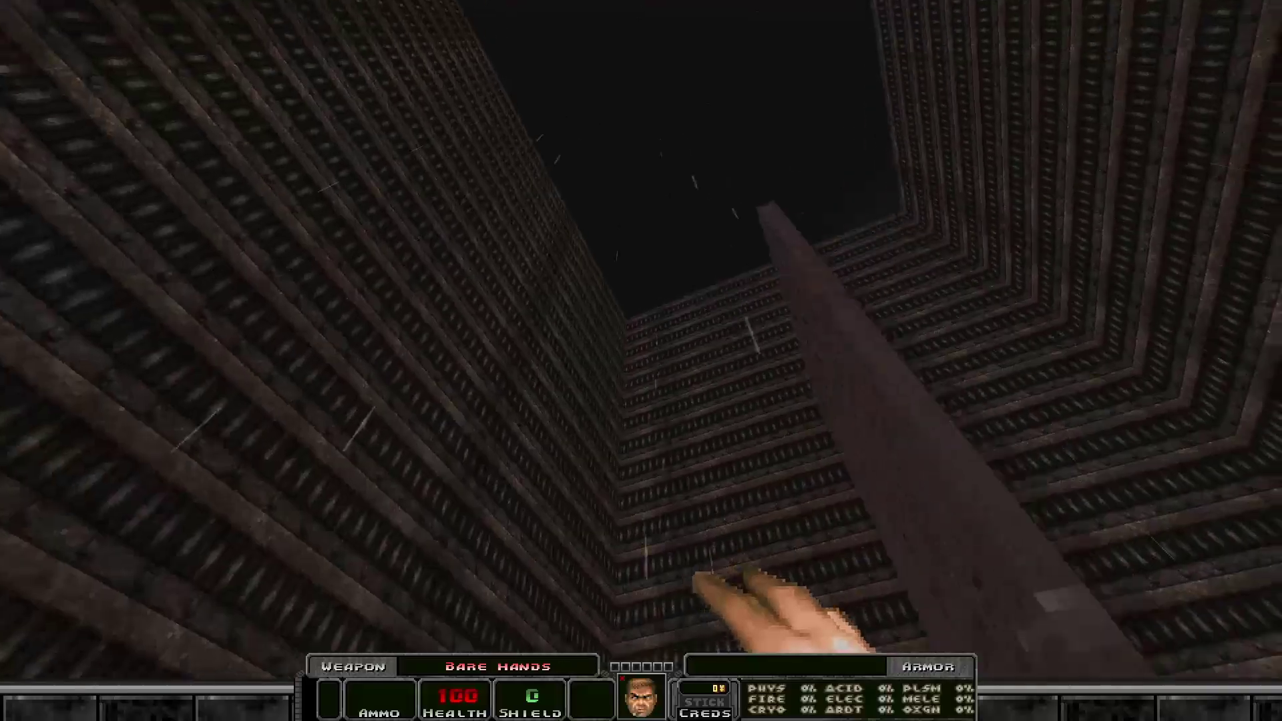
Walk around the door in the test game to examine its textures from all sides, and quit the game with the quit command.
key(s)
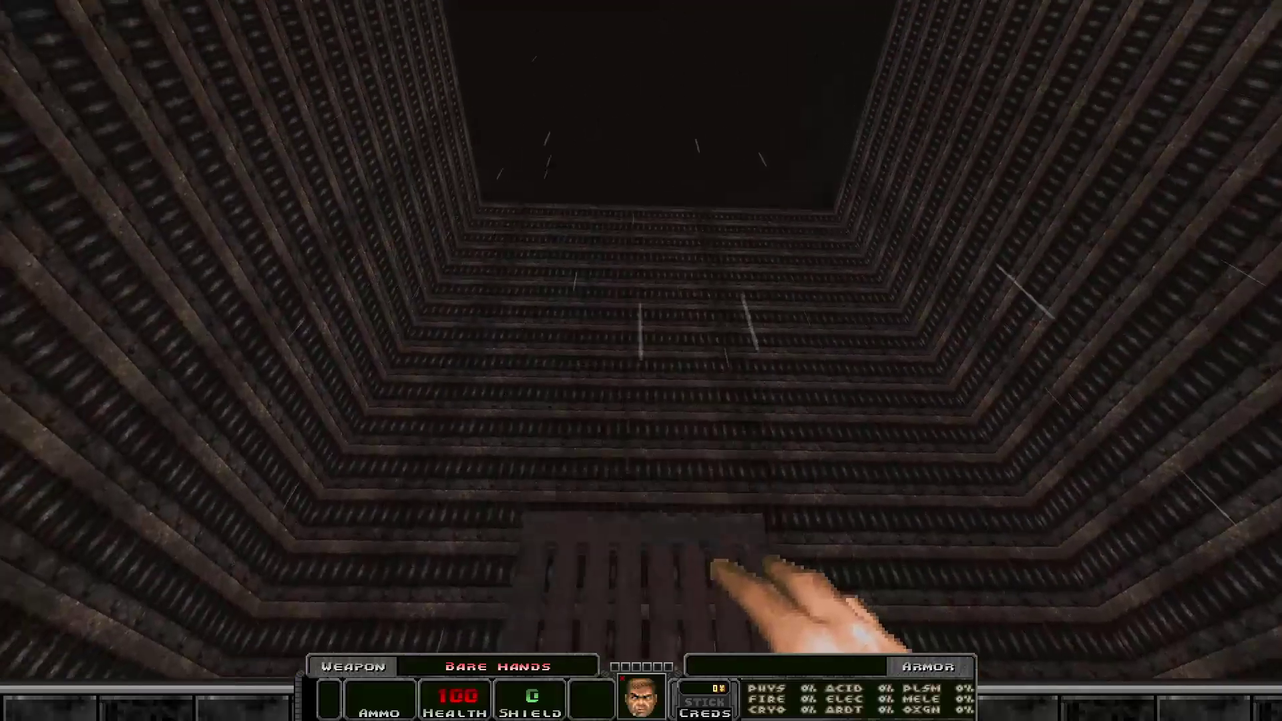
key(w)
key(w)
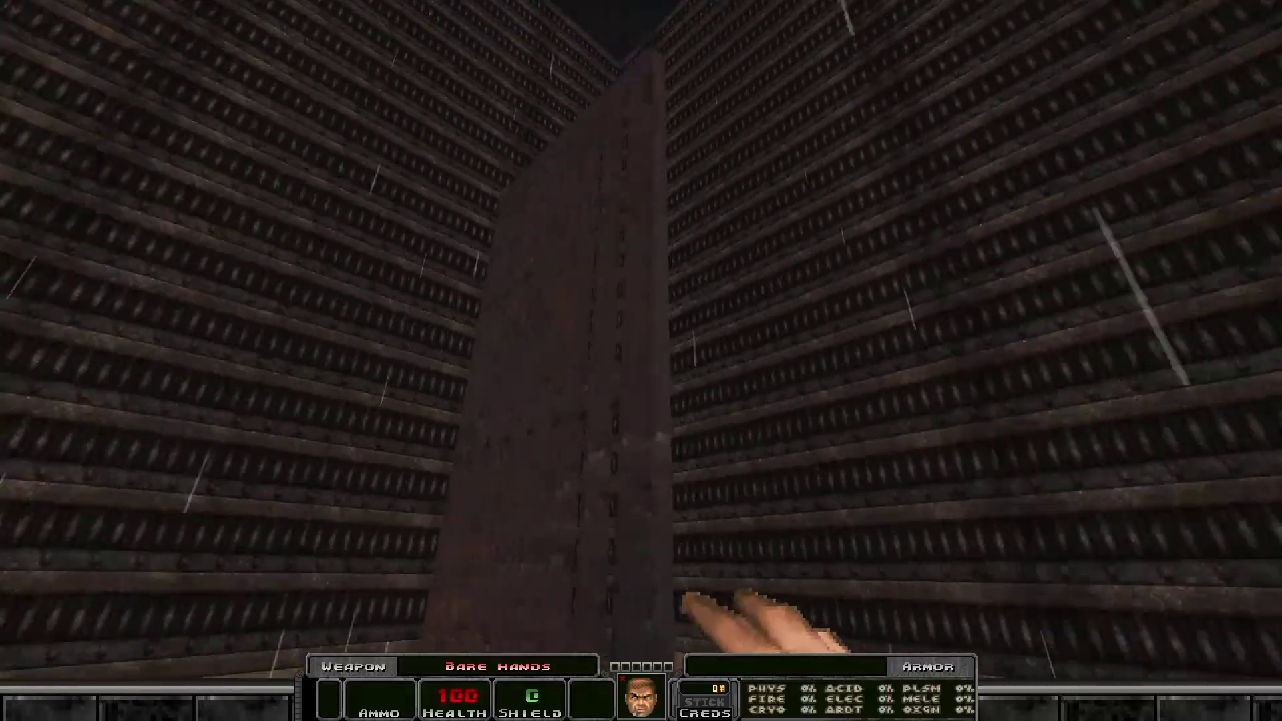
key(w)
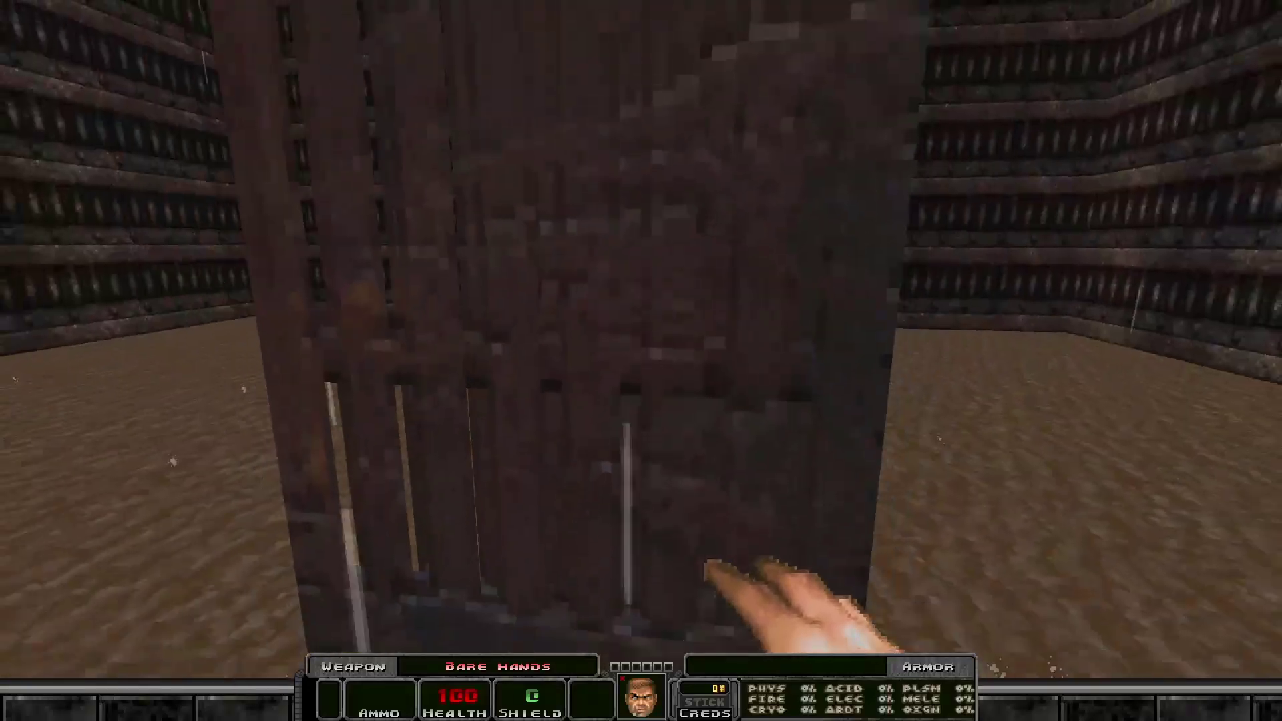
key(w)
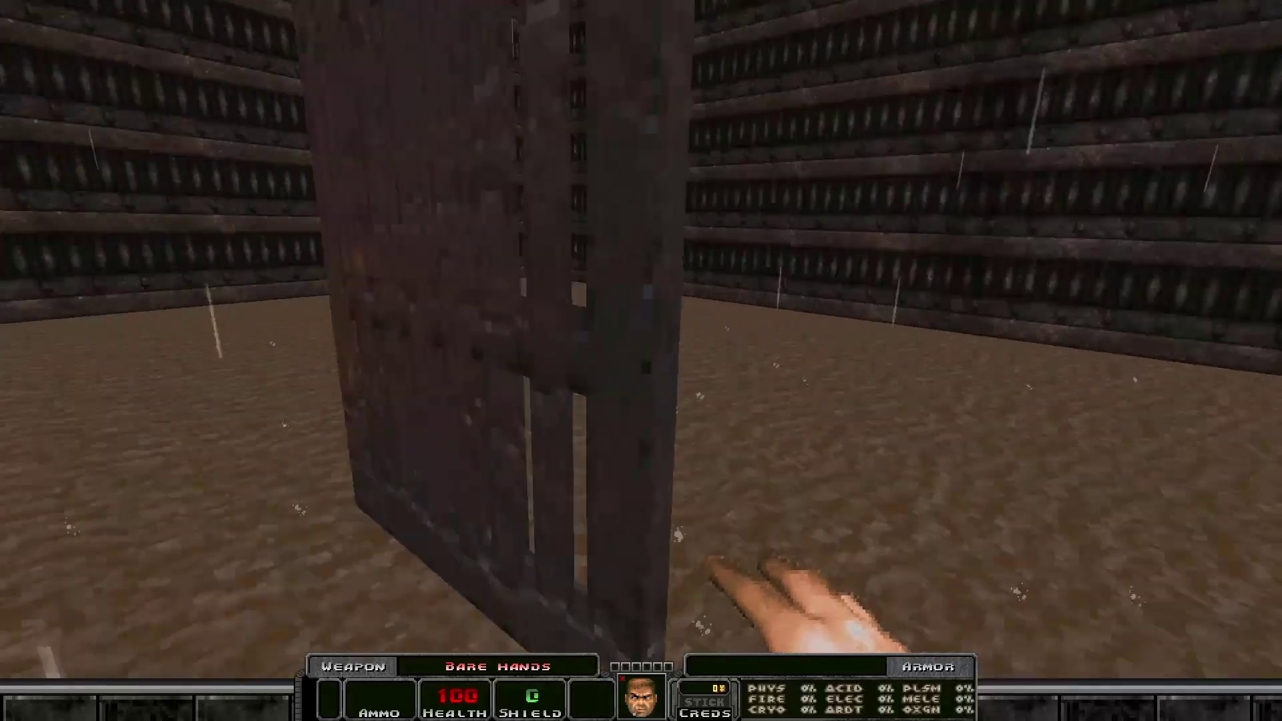
key(w)
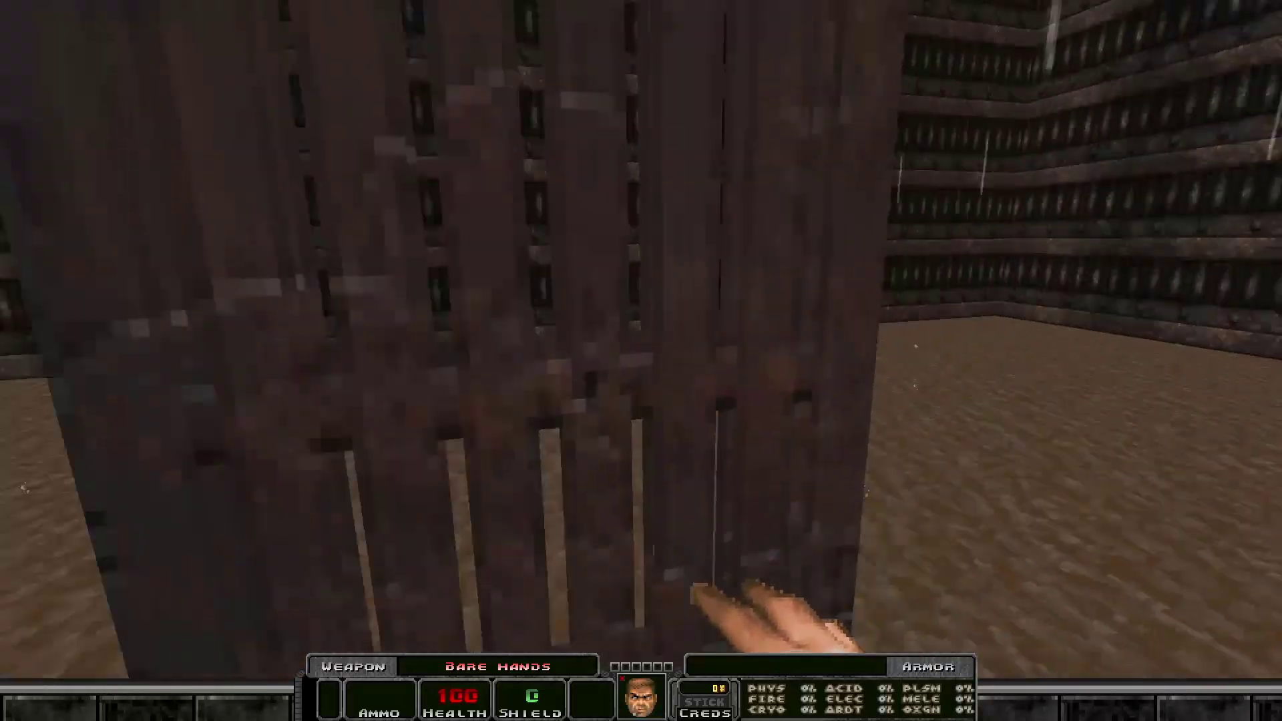
key(grave)
text(q)
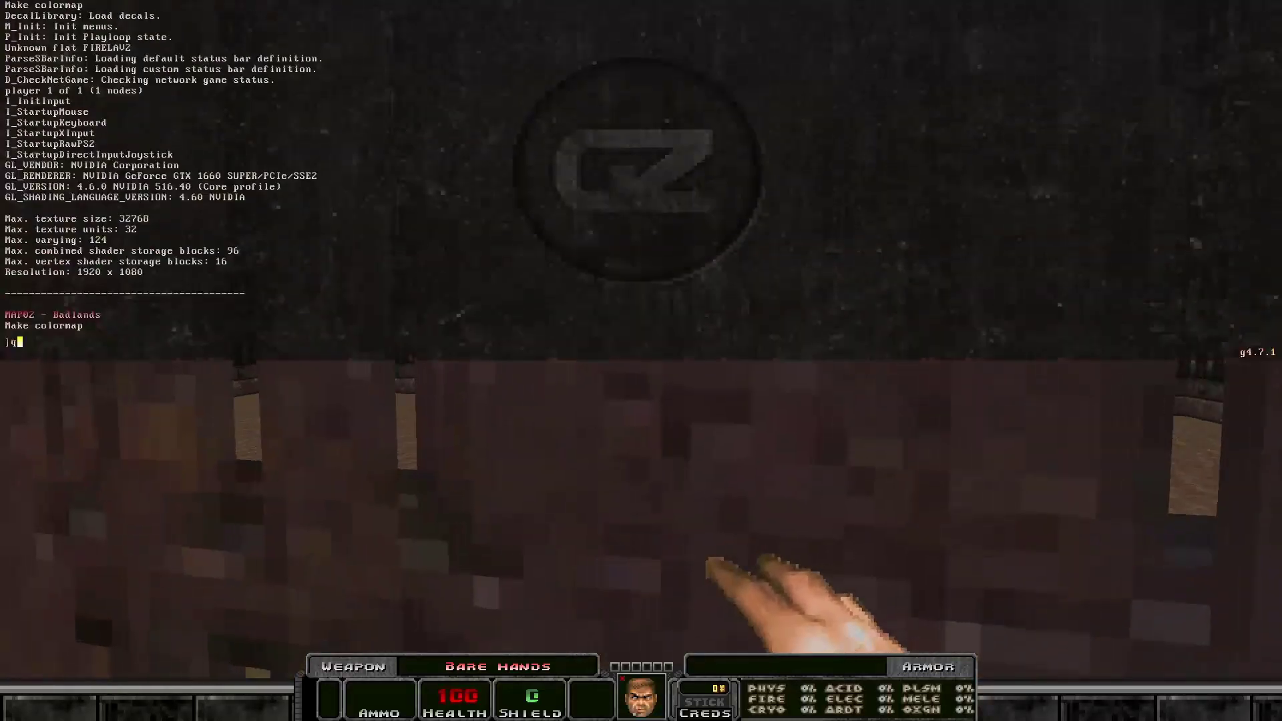
text(uit)
key(Return)
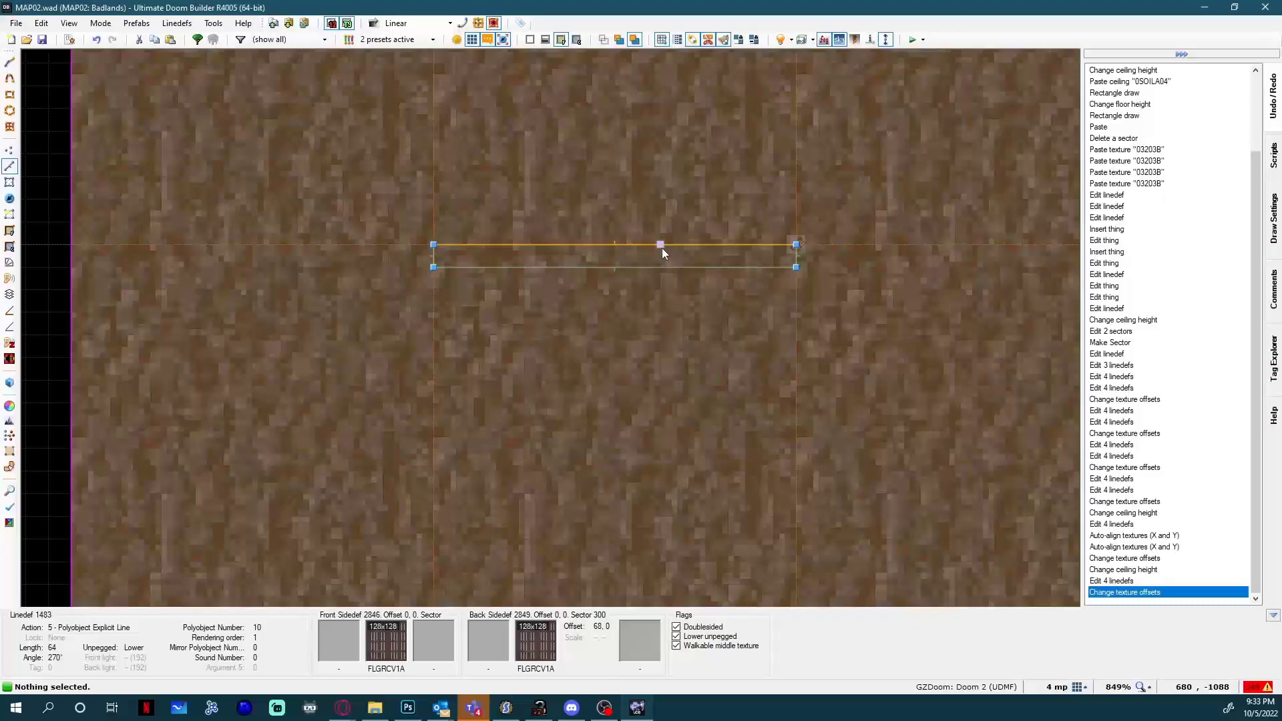
Open the properties of the door's upper long line.
right_click(662, 247)
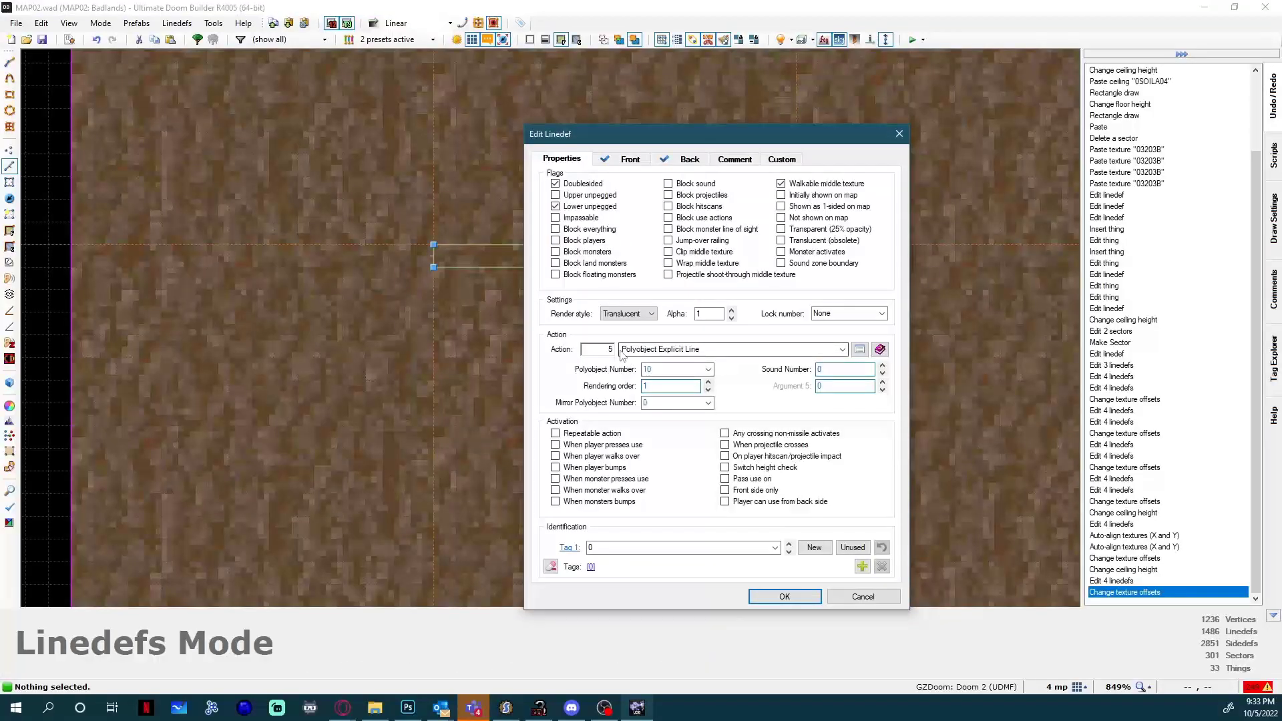
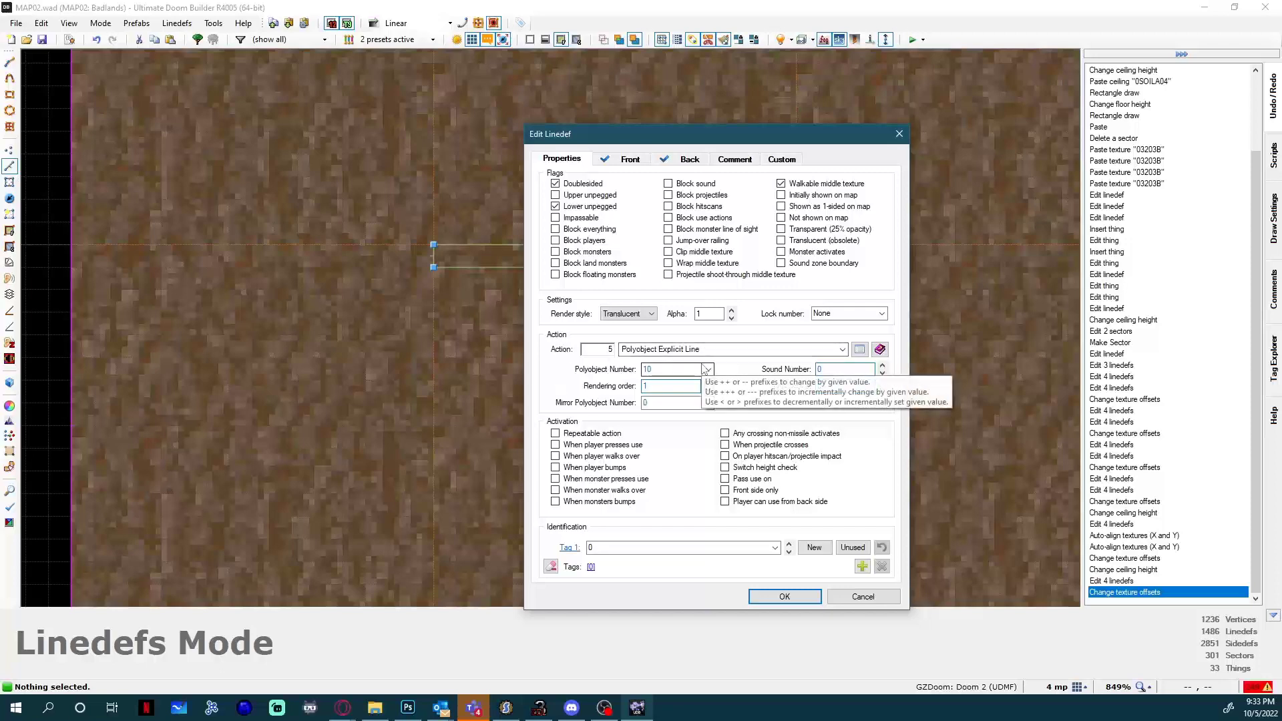
Make the door's two long lines repeatable and activated when the player presses use.
click(863, 596)
click(645, 259)
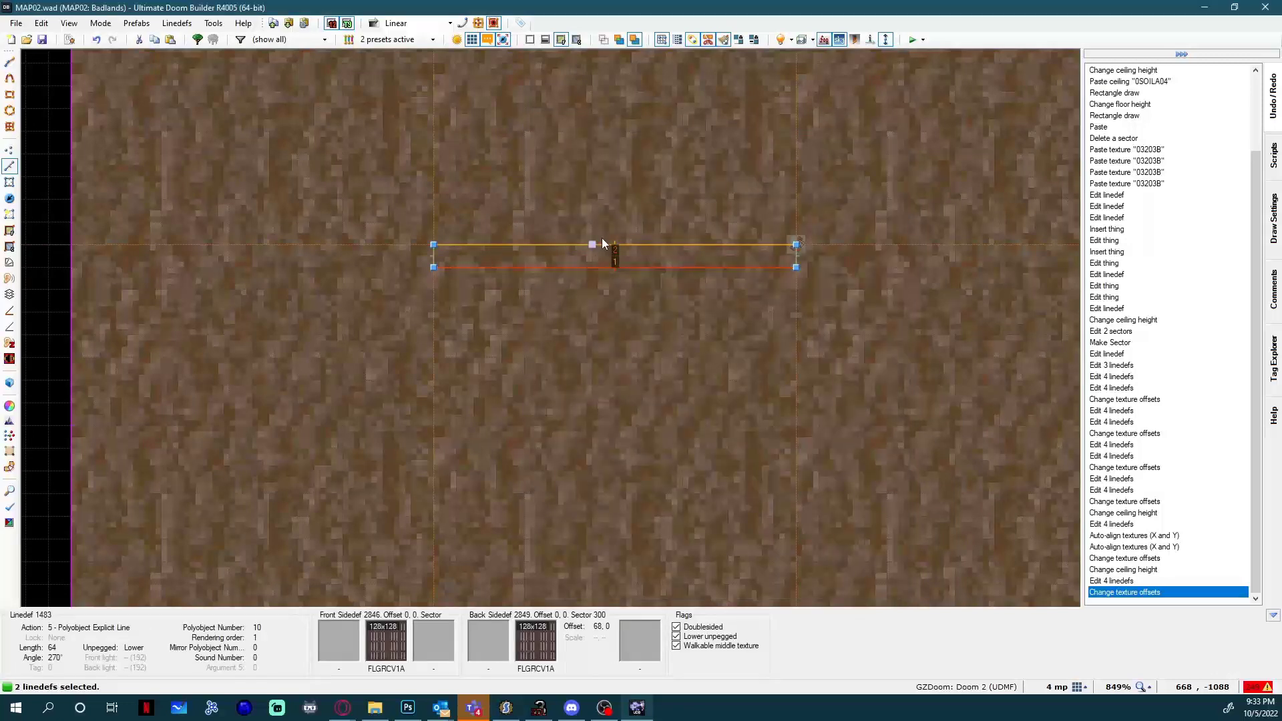
right_click(604, 286)
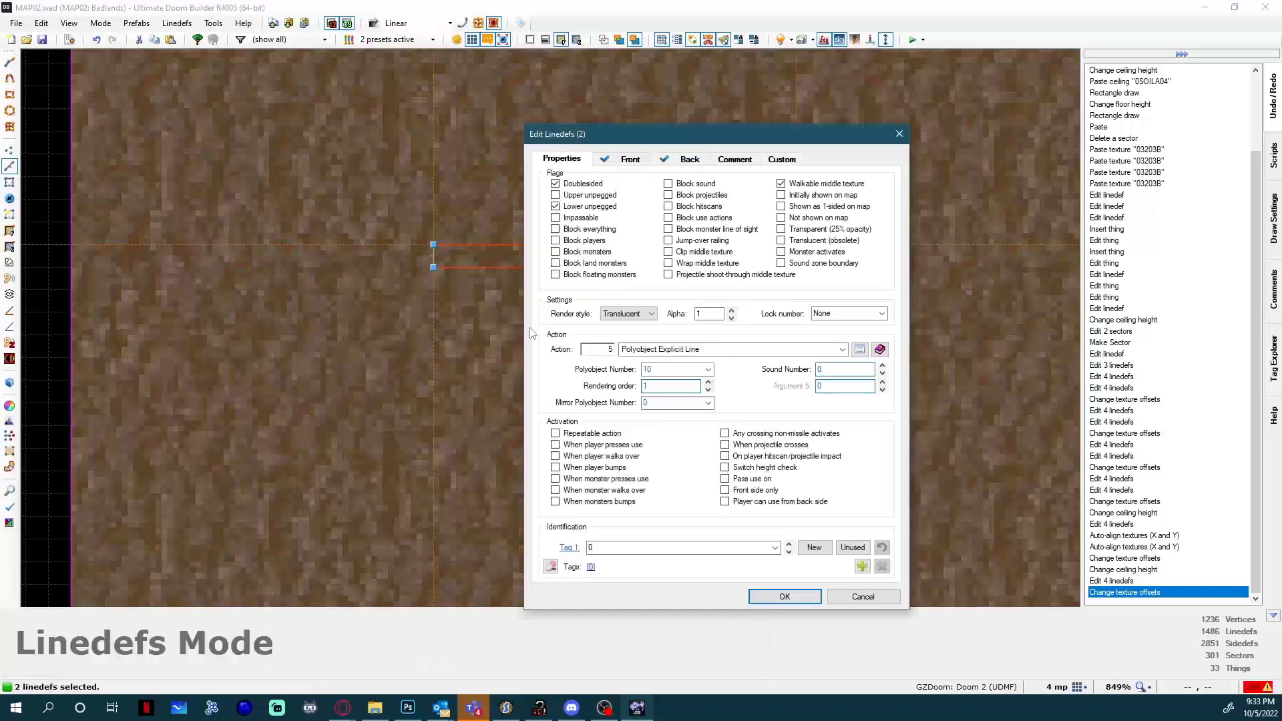
click(590, 434)
drag(589, 136, 920, 138)
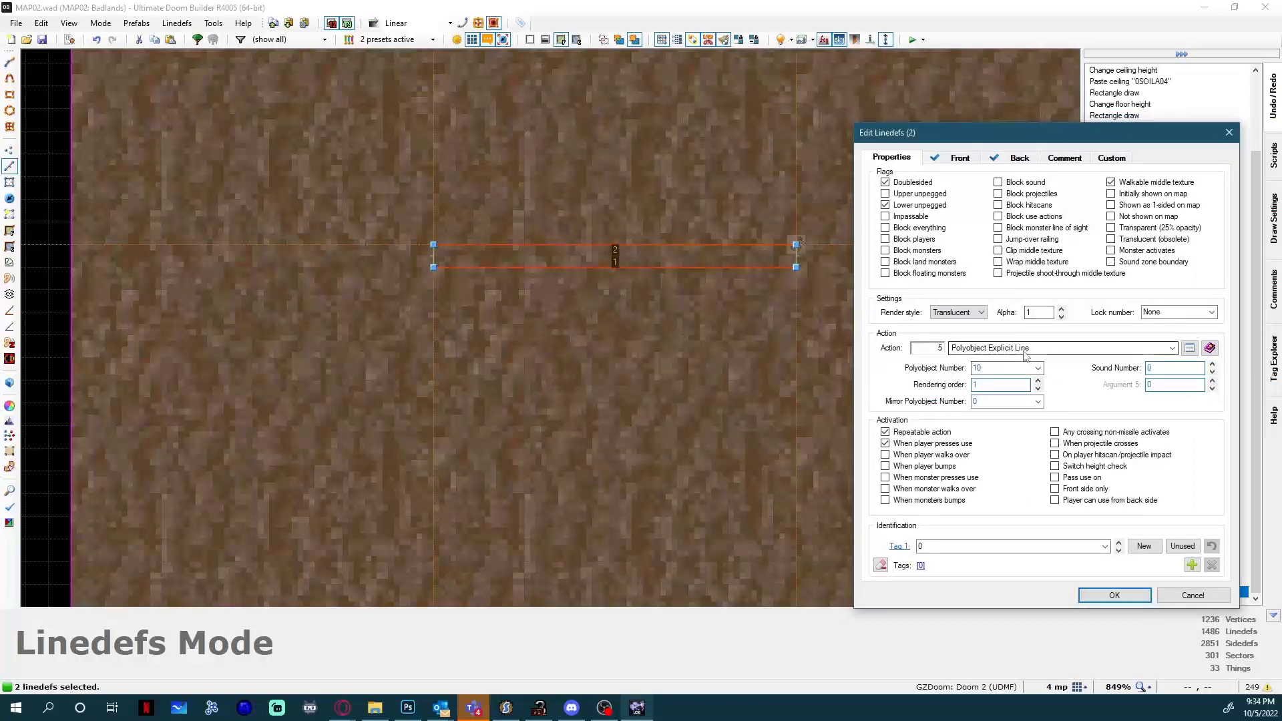
Assign tag 88 to the door's two long lines, and save the map.
click(994, 543)
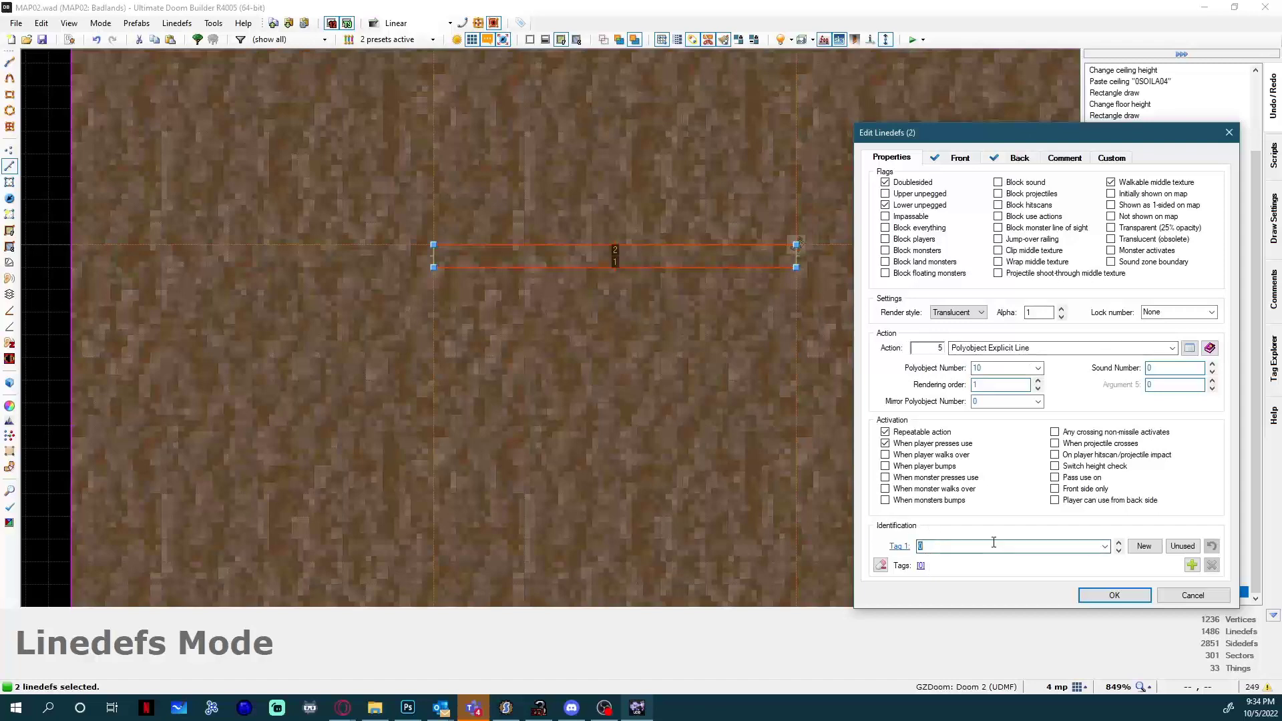
text(88)
click(1093, 595)
key(ctrl+s)
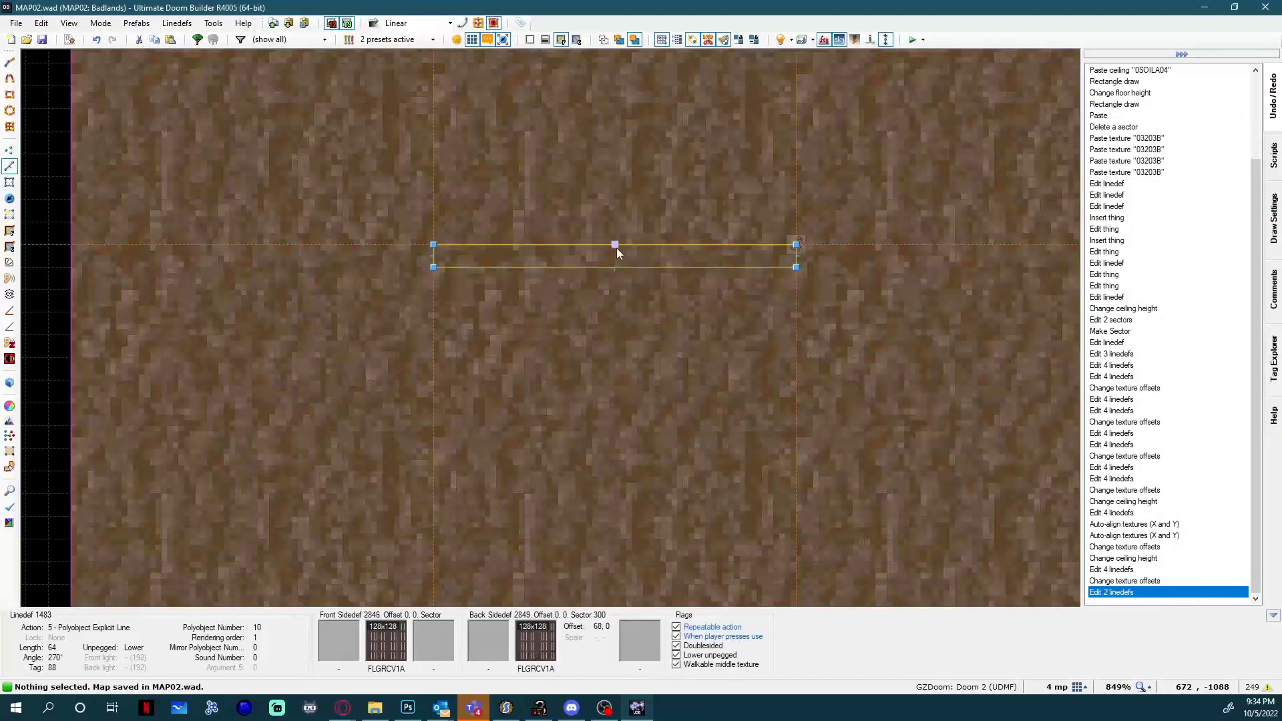
Open the script editor and add the header script "OpenGrate" OPEN below script 101.
scroll(618, 246, down, 2)
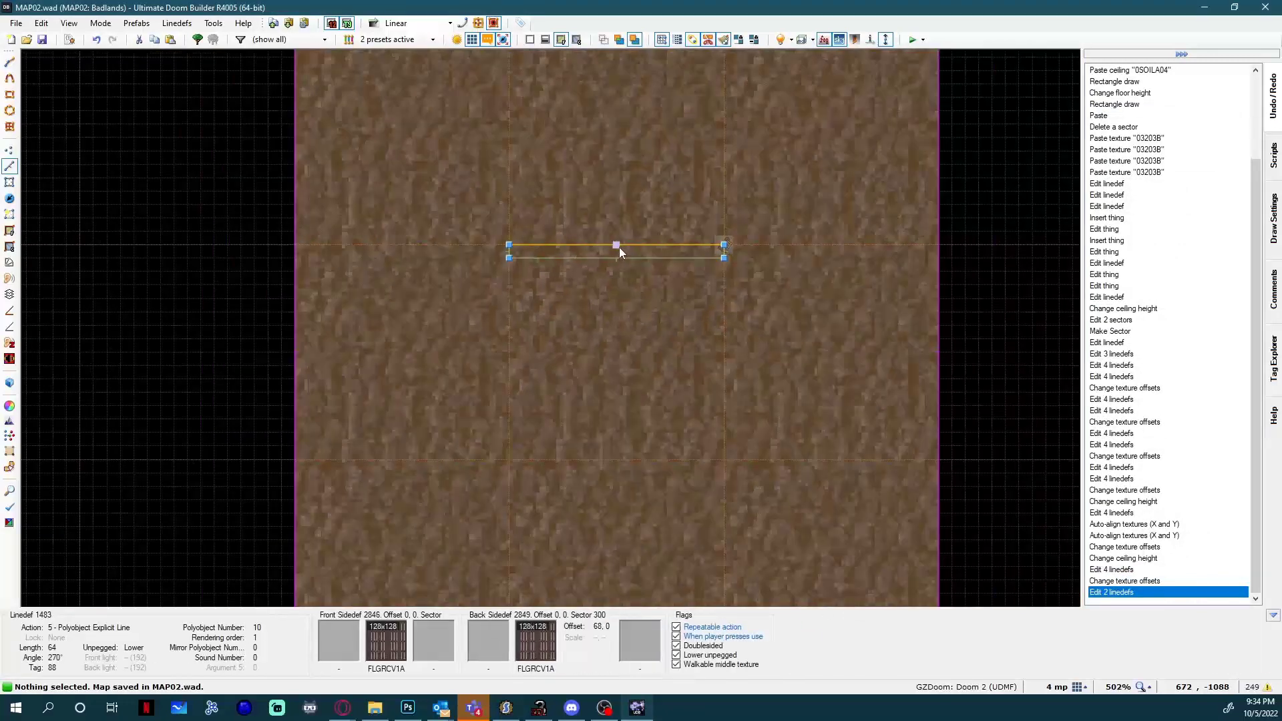
scroll(619, 247, up, 1)
key(q)
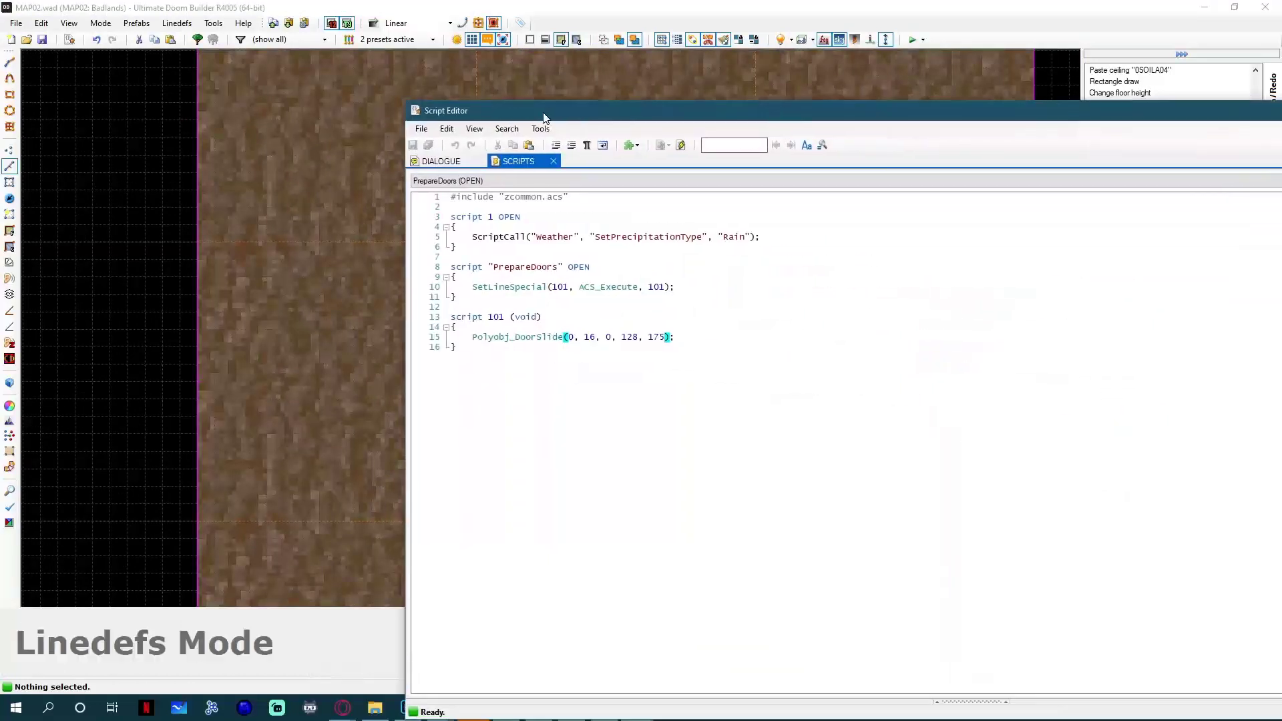
drag(544, 118, 532, 112)
click(470, 401)
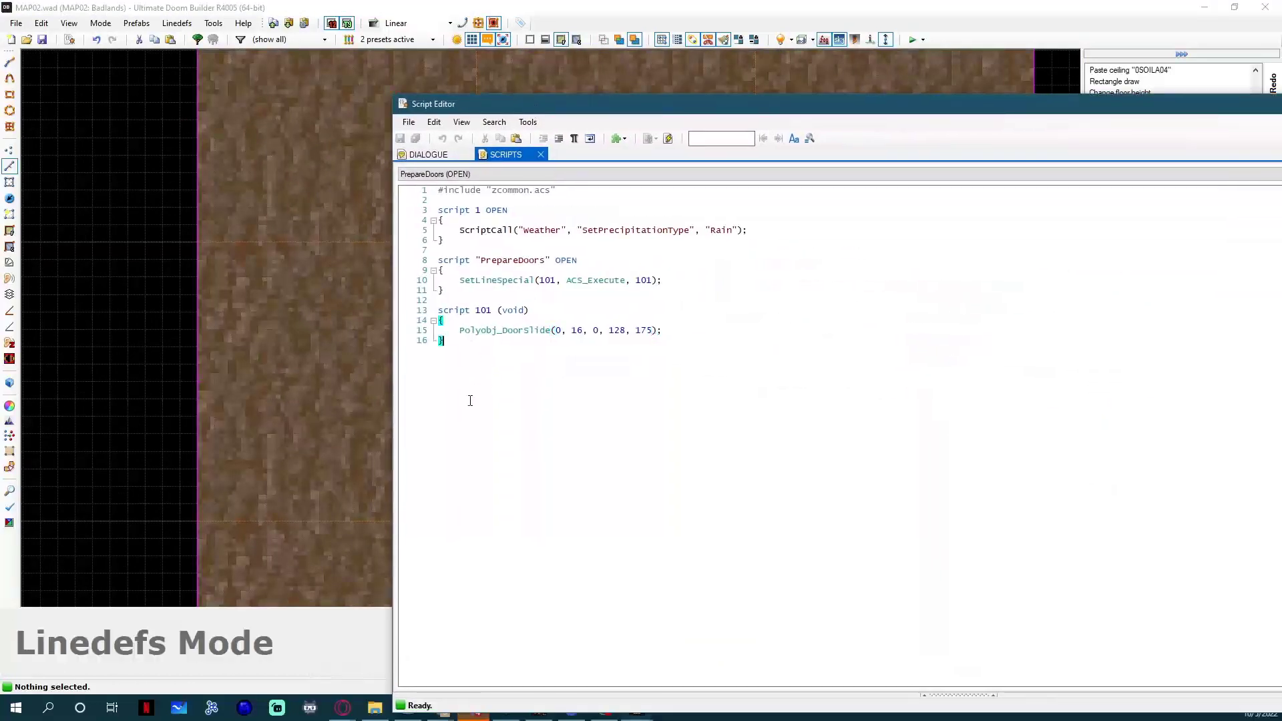
key(Return)
key(Return)
key(Return)
text(scr)
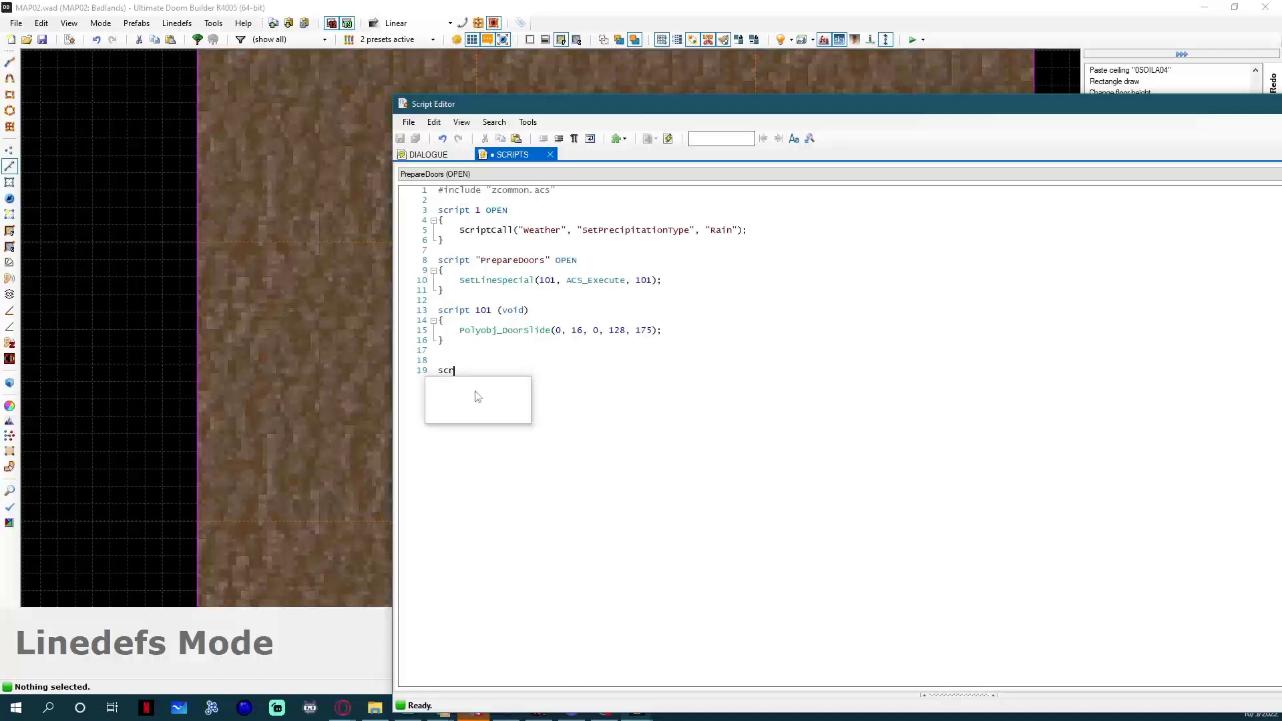
text(ipt "O)
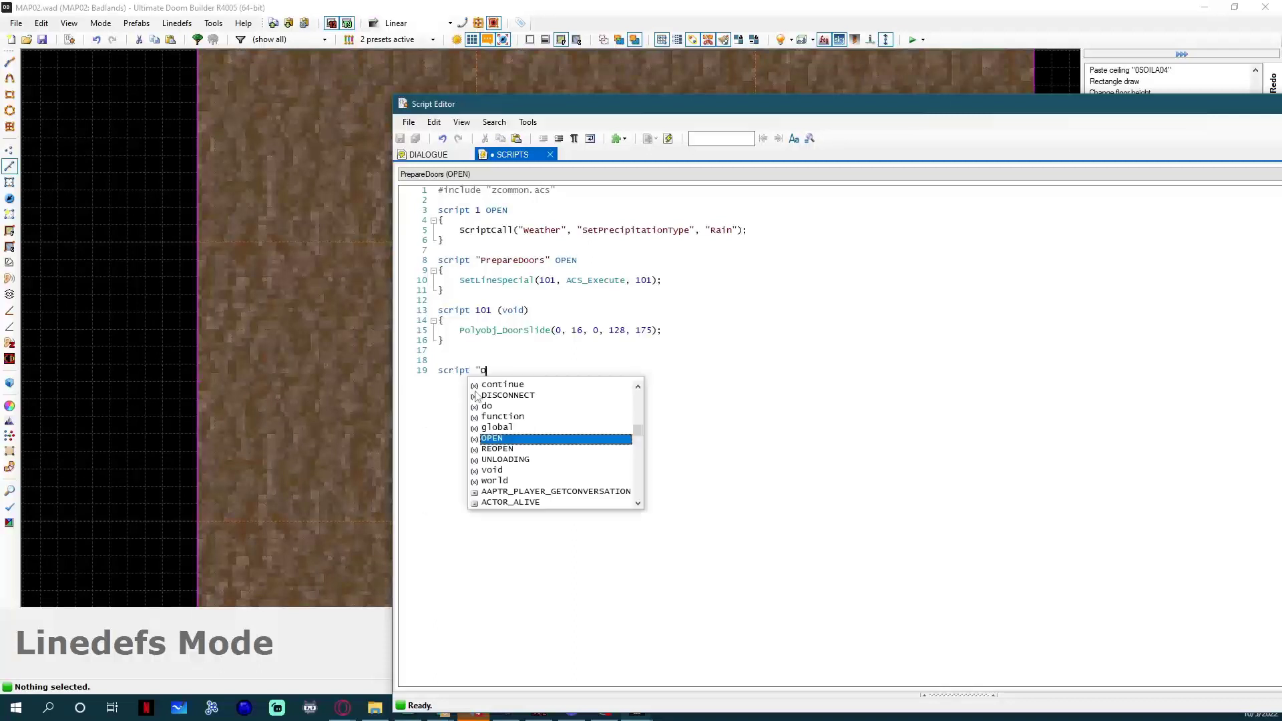
text(penGrate" )
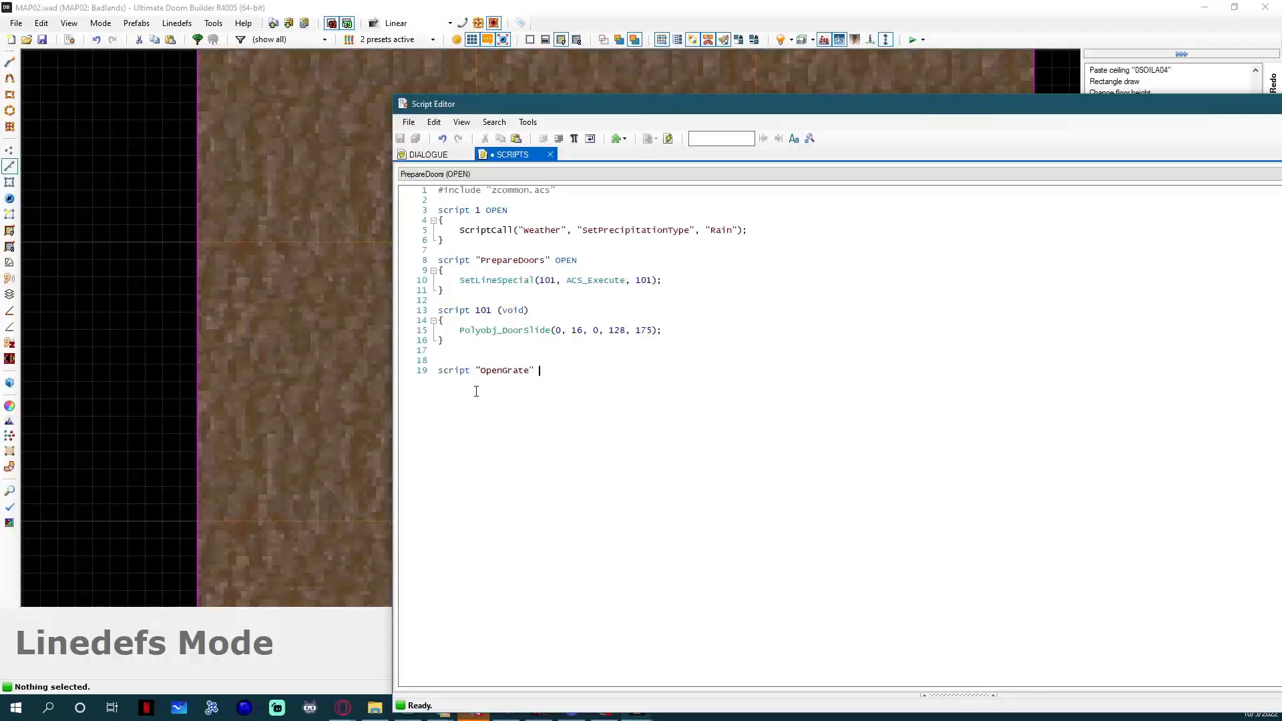
text(OPEN)
Give the OpenGrate script an empty body in braces, and save and compile the script.
key(Return)
text({)
key(Return)
key(Return)
key(ctrl+s)
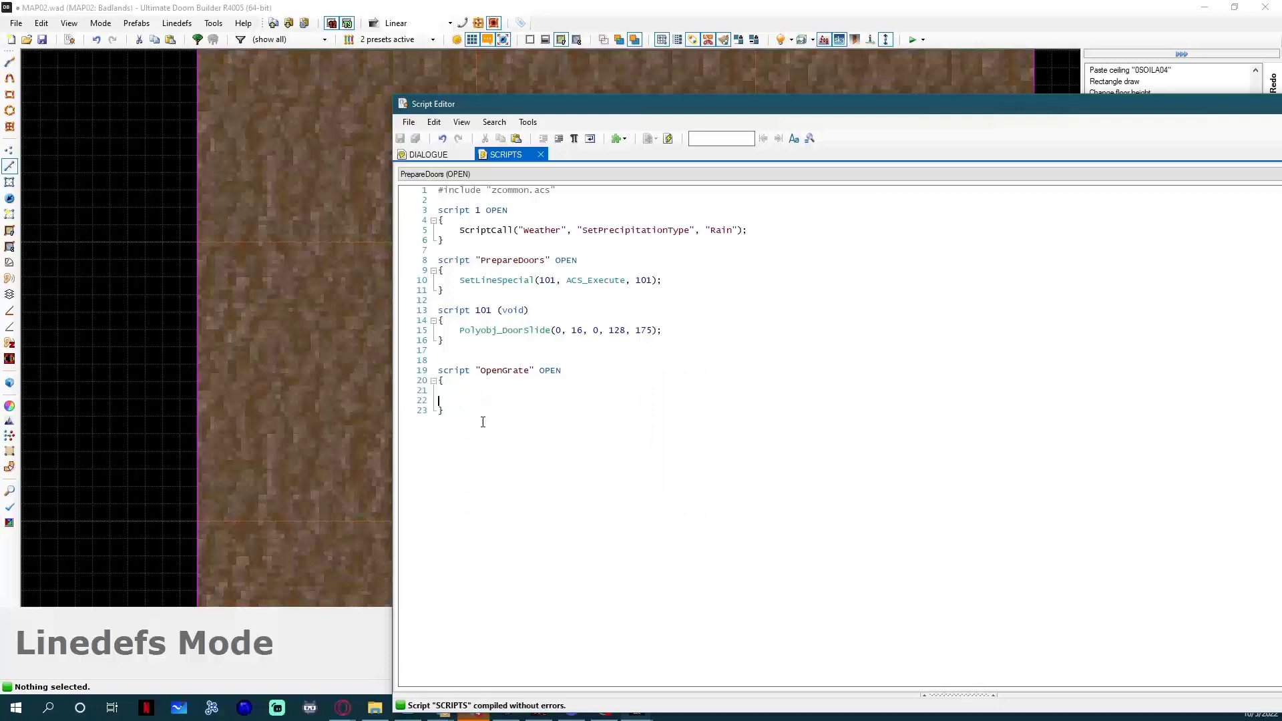
Copy the SetLineSpecial line of the PrepareDoors script into the body of the OpenGrate script.
click(538, 444)
triple_click(678, 277)
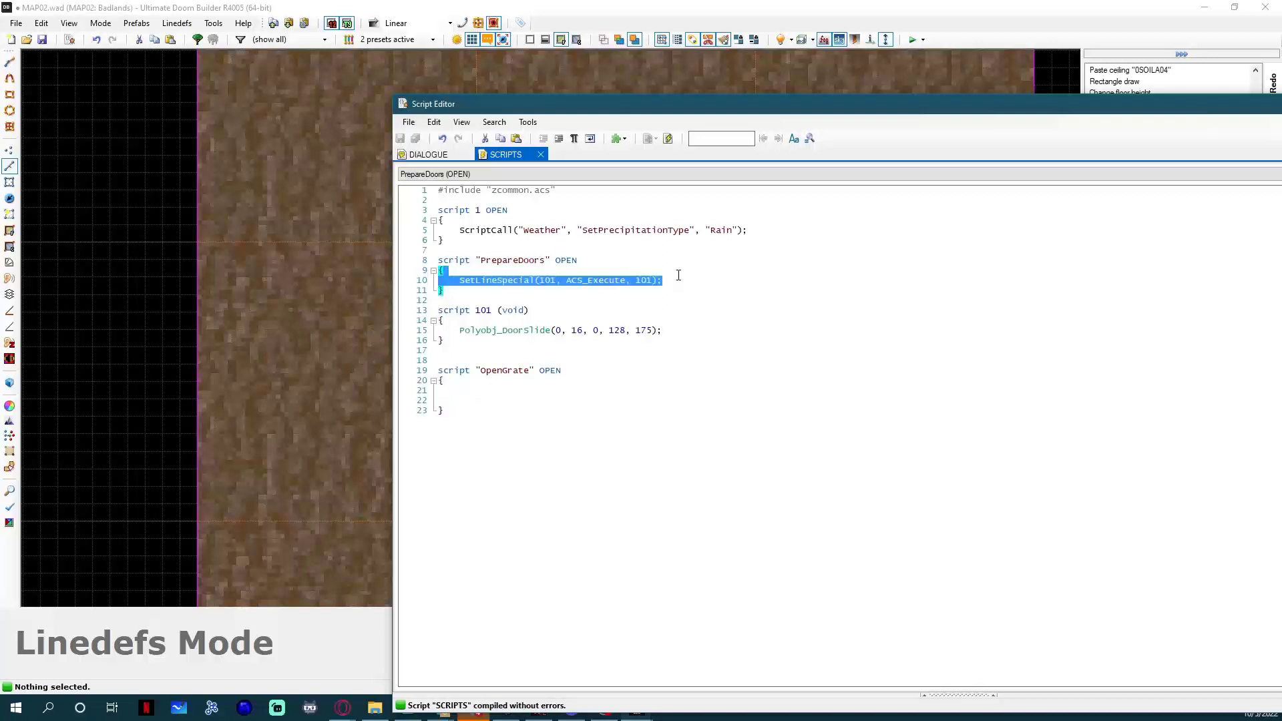
key(ctrl+c)
click(444, 389)
key(ctrl+v)
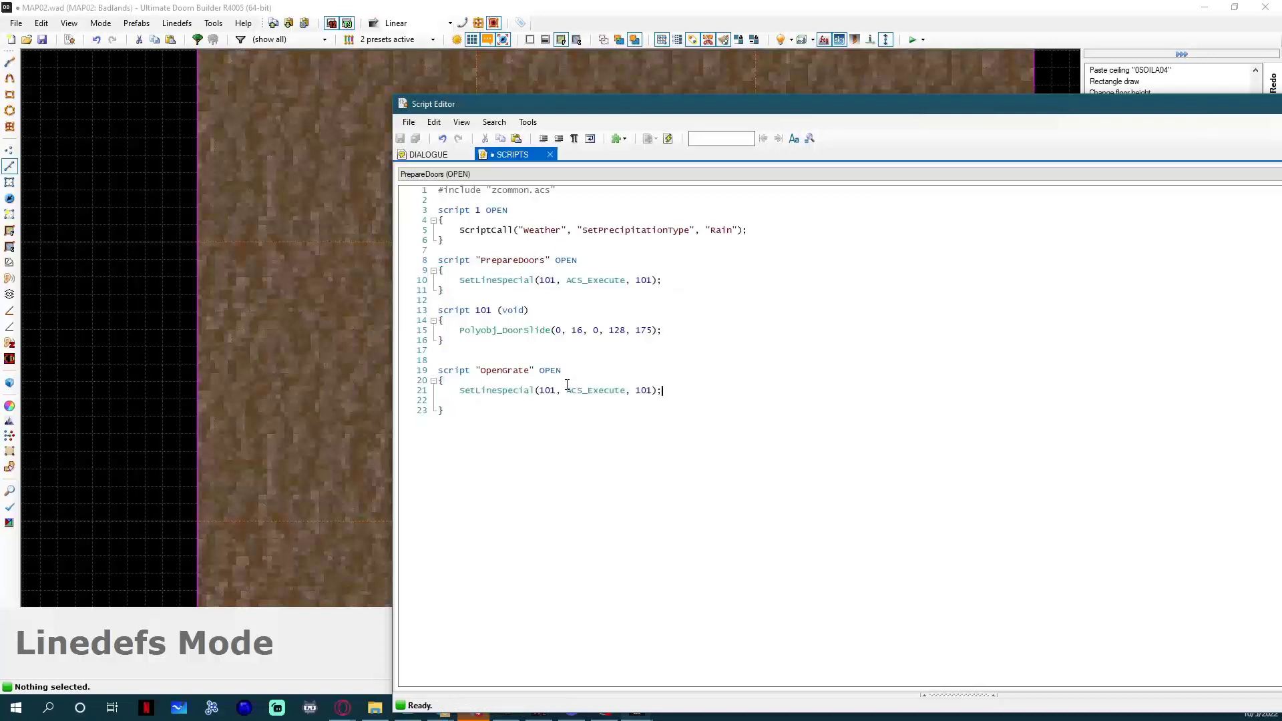
Set the line ID in the OpenGrate script's SetLineSpecial call to 88.
click(458, 384)
key(Down)
key(Down)
key(Up)
key(Right)
key(shift+Right)
key(shift+Right)
key(shift+Right)
click(493, 392)
drag(498, 392, 530, 392)
click(537, 392)
click(546, 392)
double_click(546, 392)
text(88)
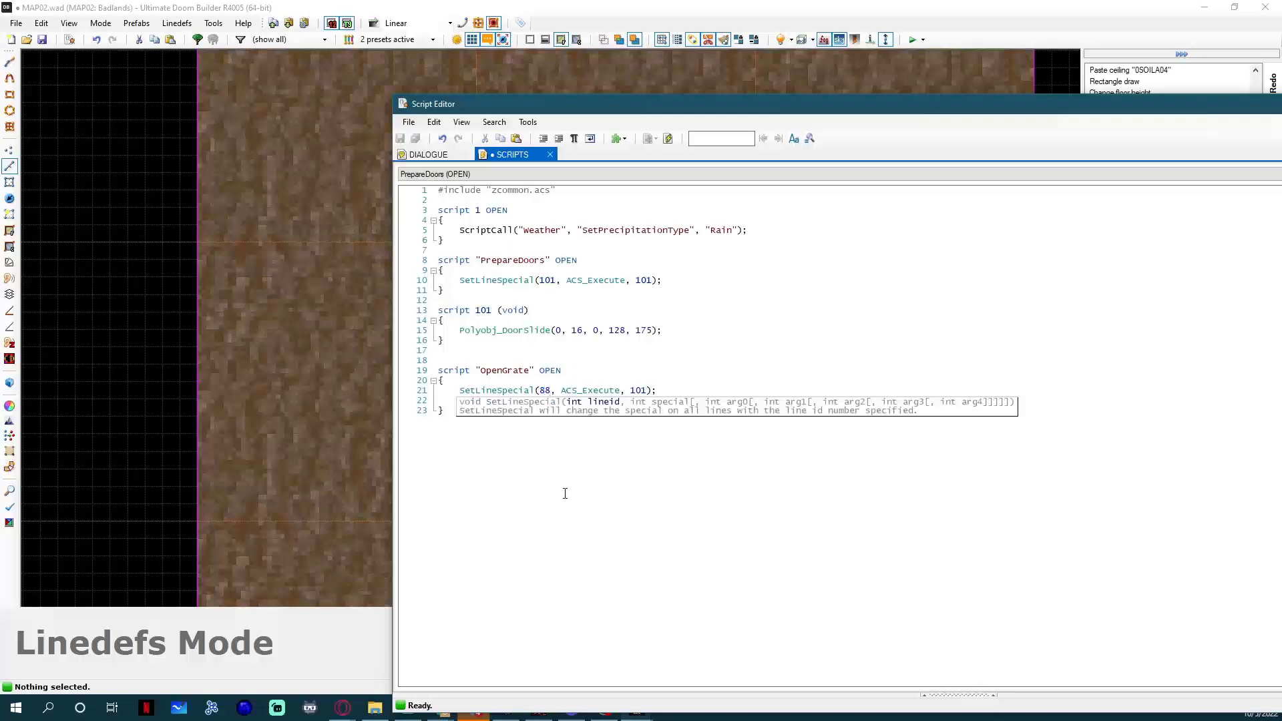
Check the tag of the door's two long lines in their properties.
drag(527, 103, 960, 112)
click(577, 245)
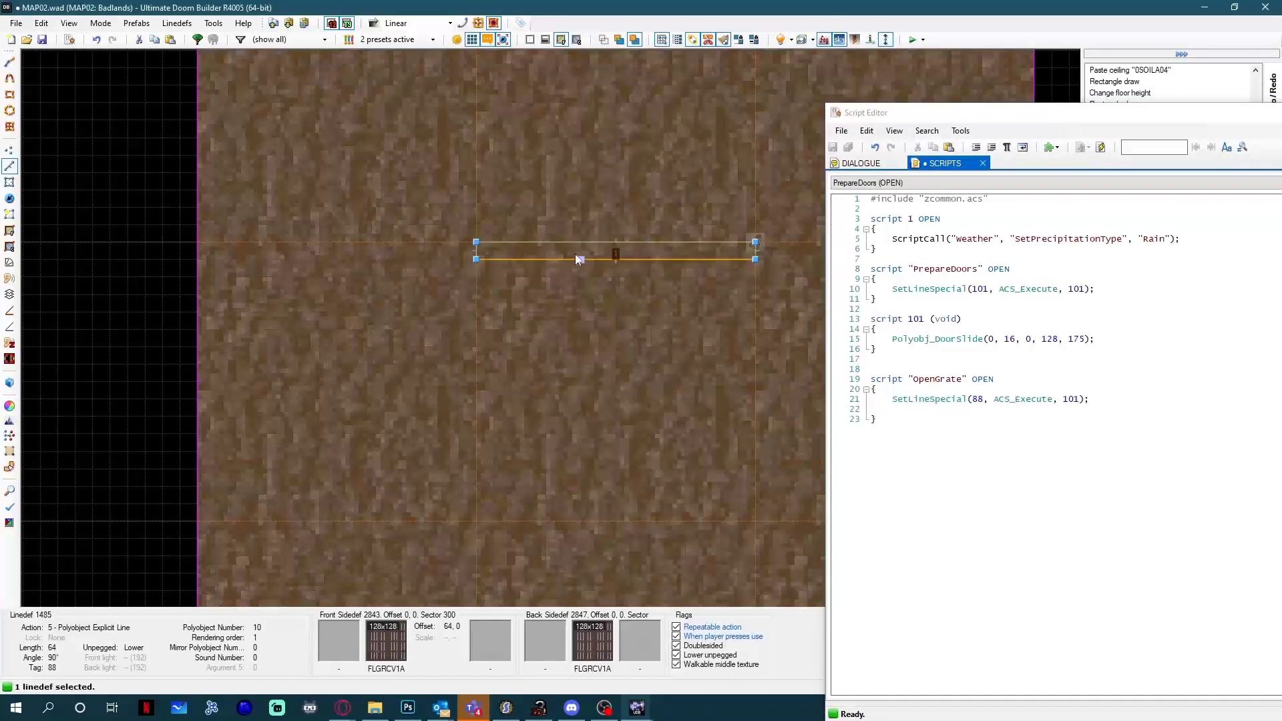
click(576, 256)
right_click(715, 326)
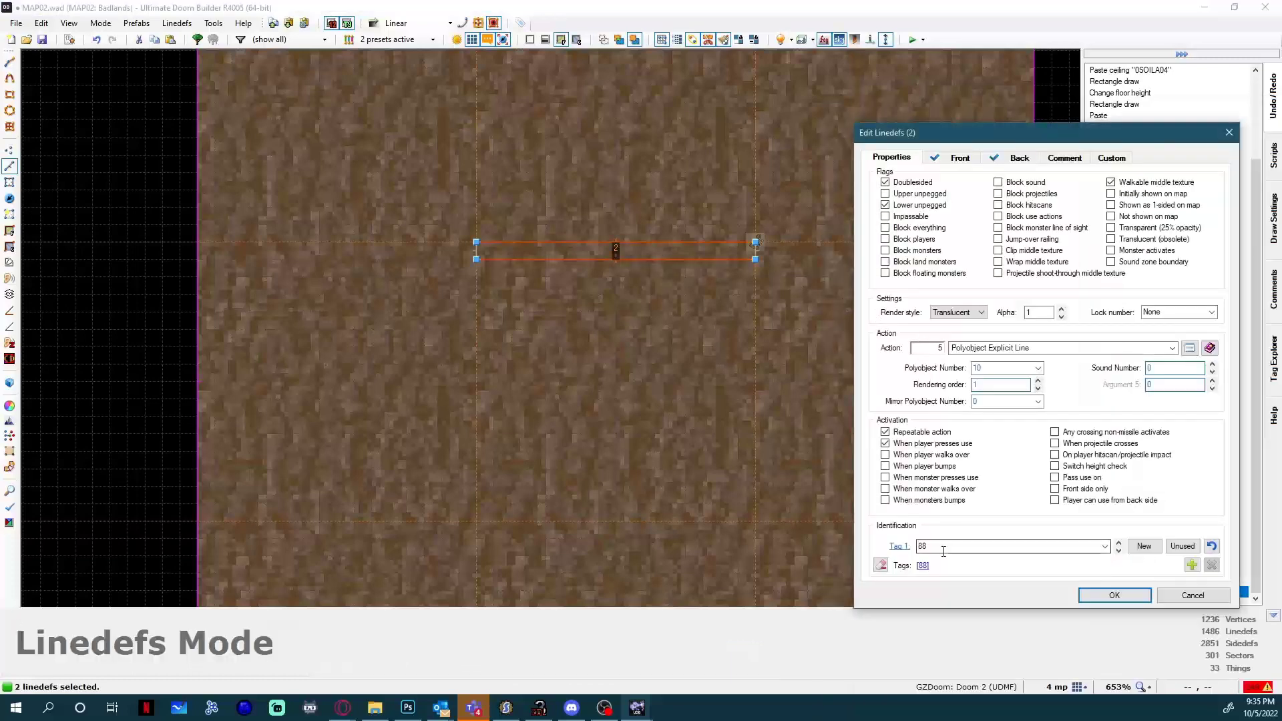
key(Return)
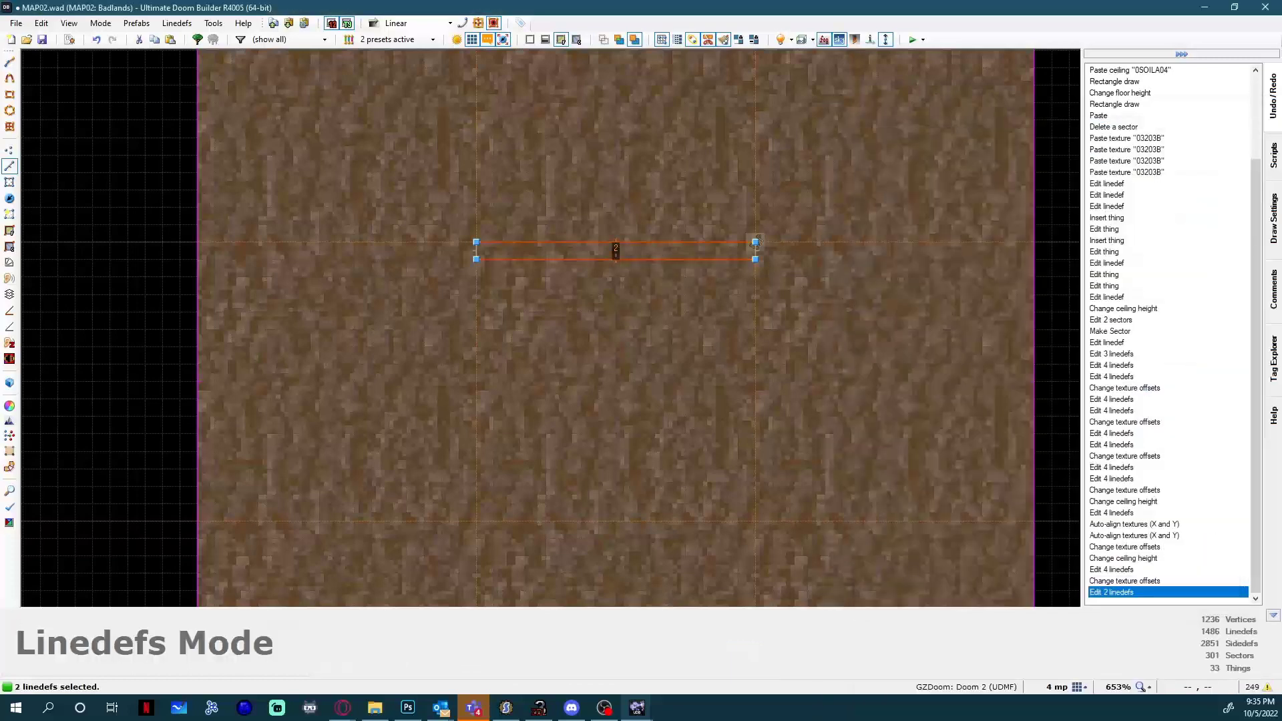
Return to the script editor and set the script number executed by the OpenGrate SetLineSpecial call to 89.
key(F10)
drag(447, 113, 612, 135)
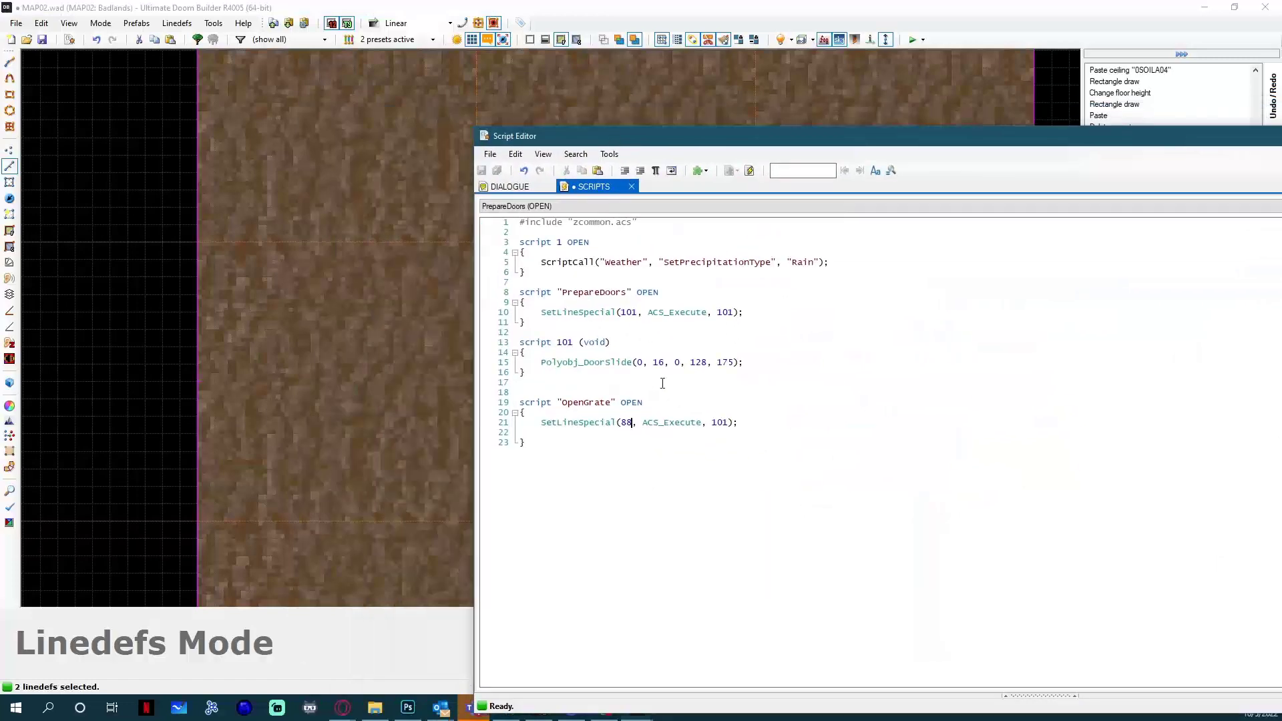
double_click(673, 422)
click(653, 438)
drag(643, 422, 700, 422)
double_click(715, 423)
text(88)
click(623, 437)
triple_click(628, 418)
click(619, 423)
click(725, 421)
Add script 89 (void) with an empty body in braces below the OpenGrate script.
click(615, 512)
key(Return)
key(Return)
text(scip)
key(BackSpace)
key(BackSpace)
text(ript)
text(89 (void))
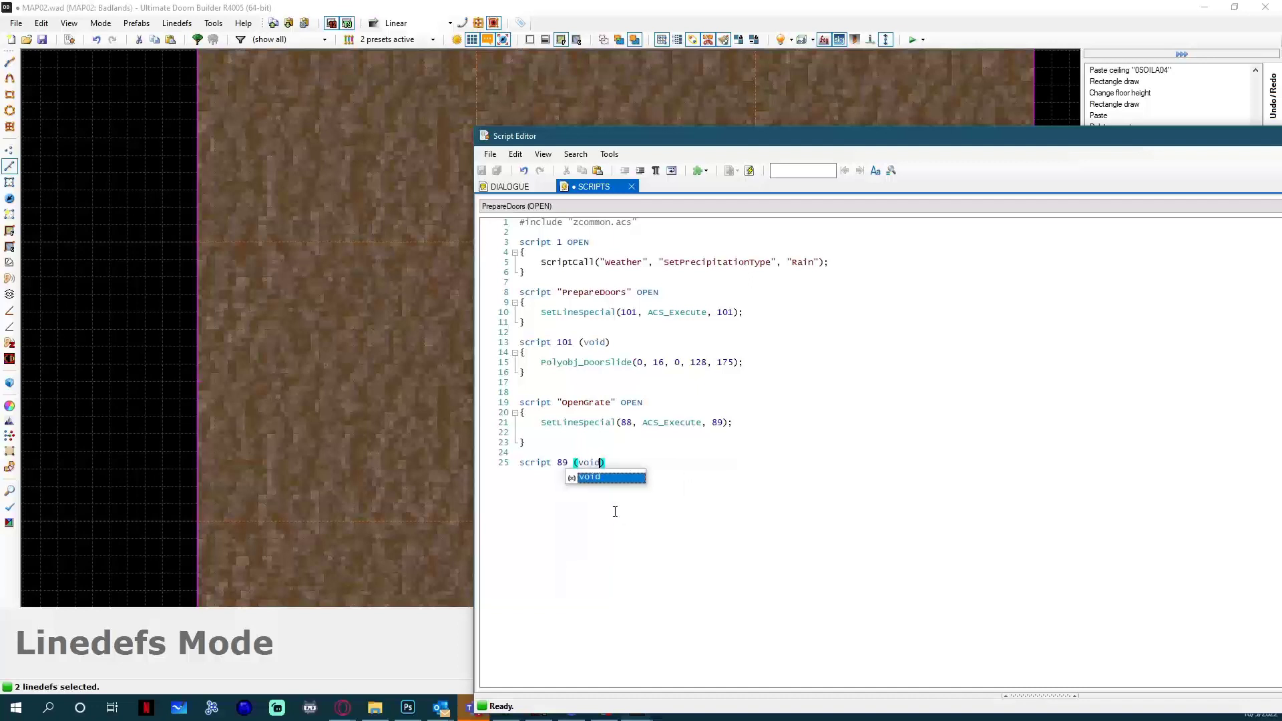
key(Return)
text({)
key(Return)
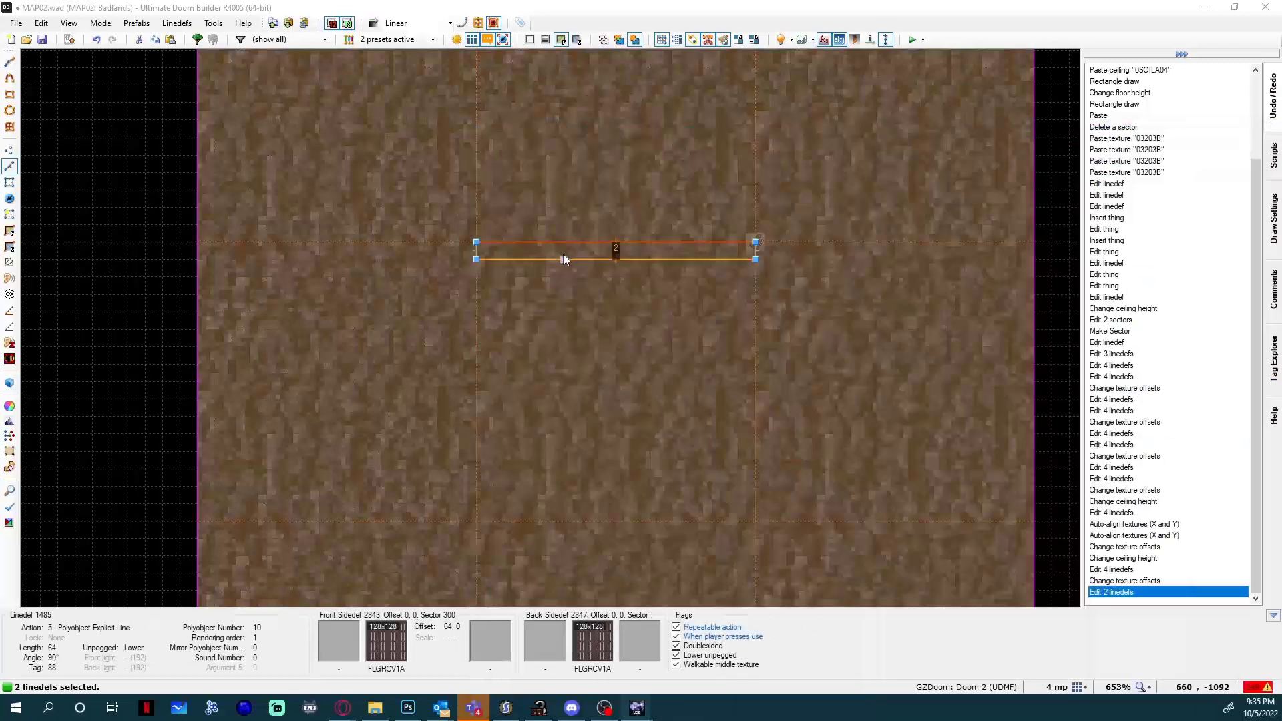
Look up the polyobject actions in the door lines' action list by filtering for "polyo".
right_click(563, 255)
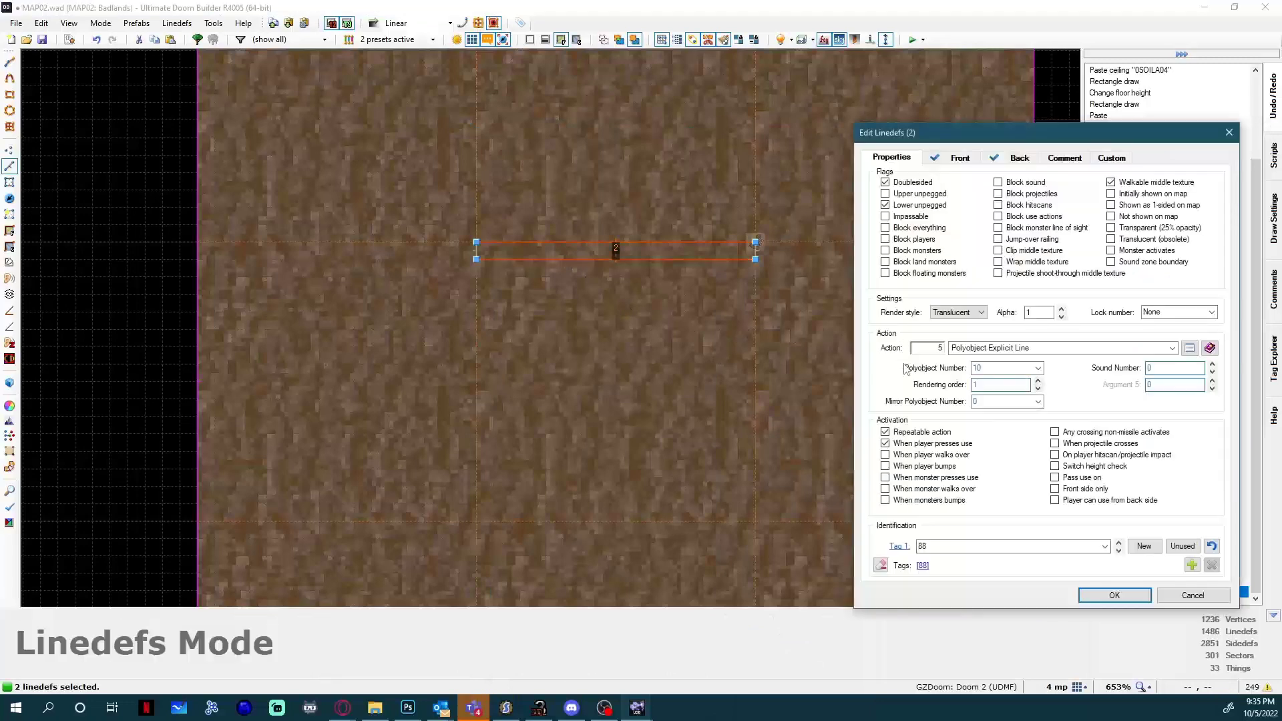
click(1189, 348)
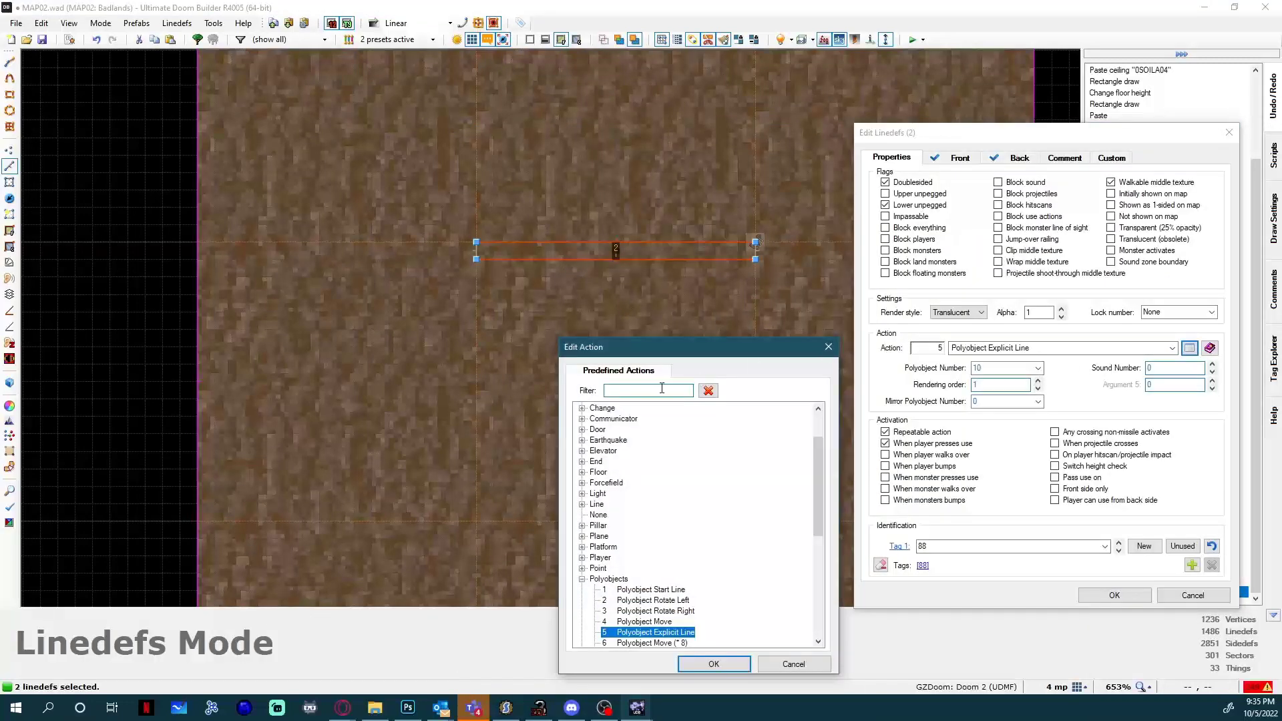
text(polyo)
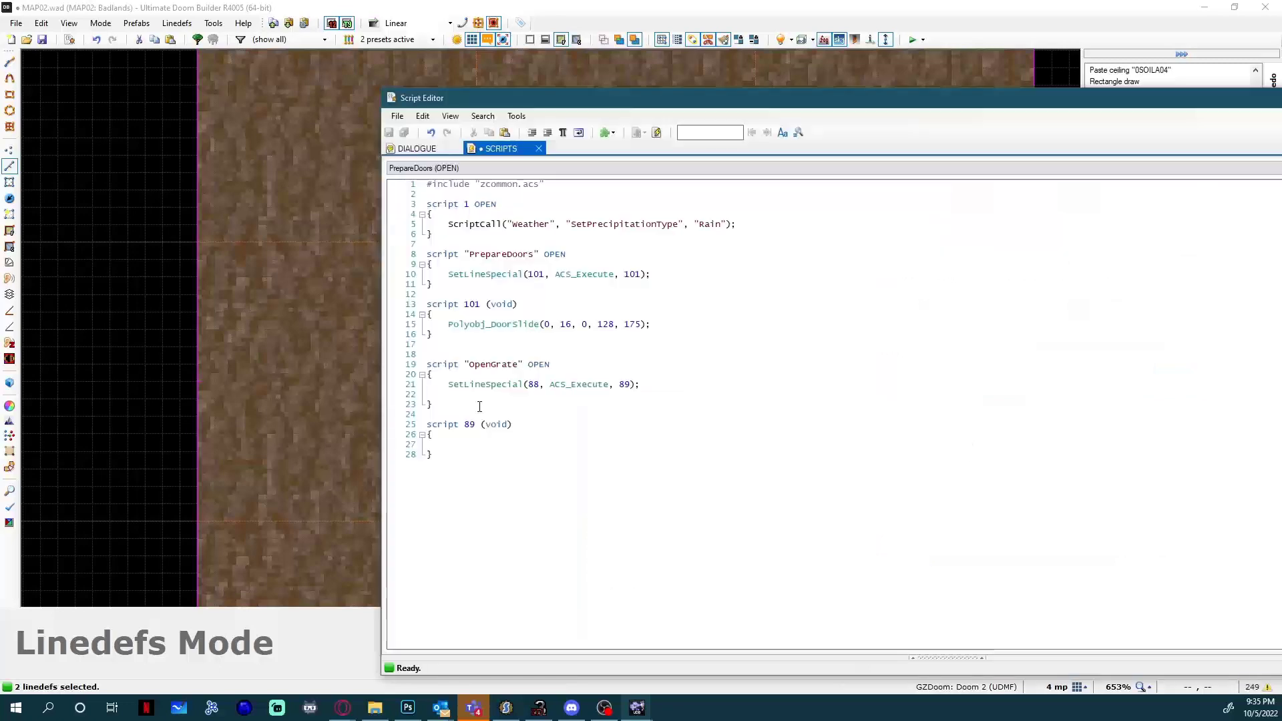
text(Polyobjec)
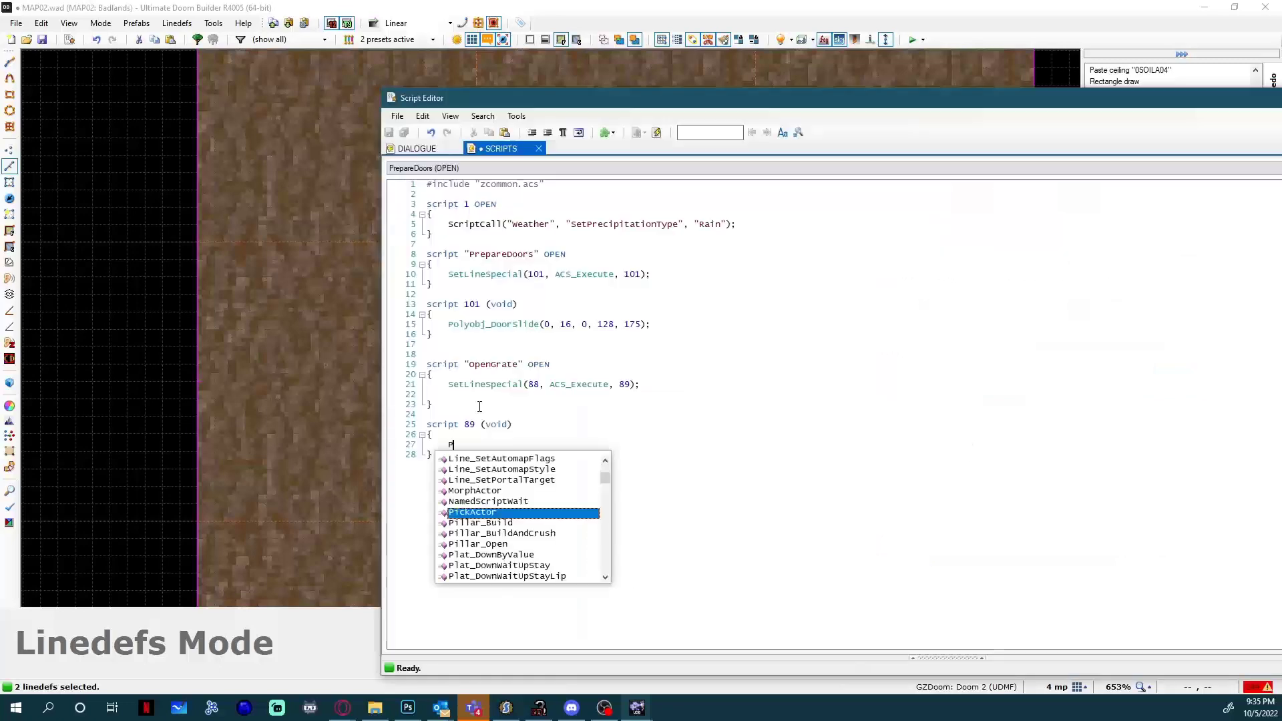
key(BackSpace)
key(BackSpace)
key(BackSpace)
key(BackSpace)
key(BackSpace)
key(BackSpace)
key(BackSpace)
key(BackSpace)
key(BackSpace)
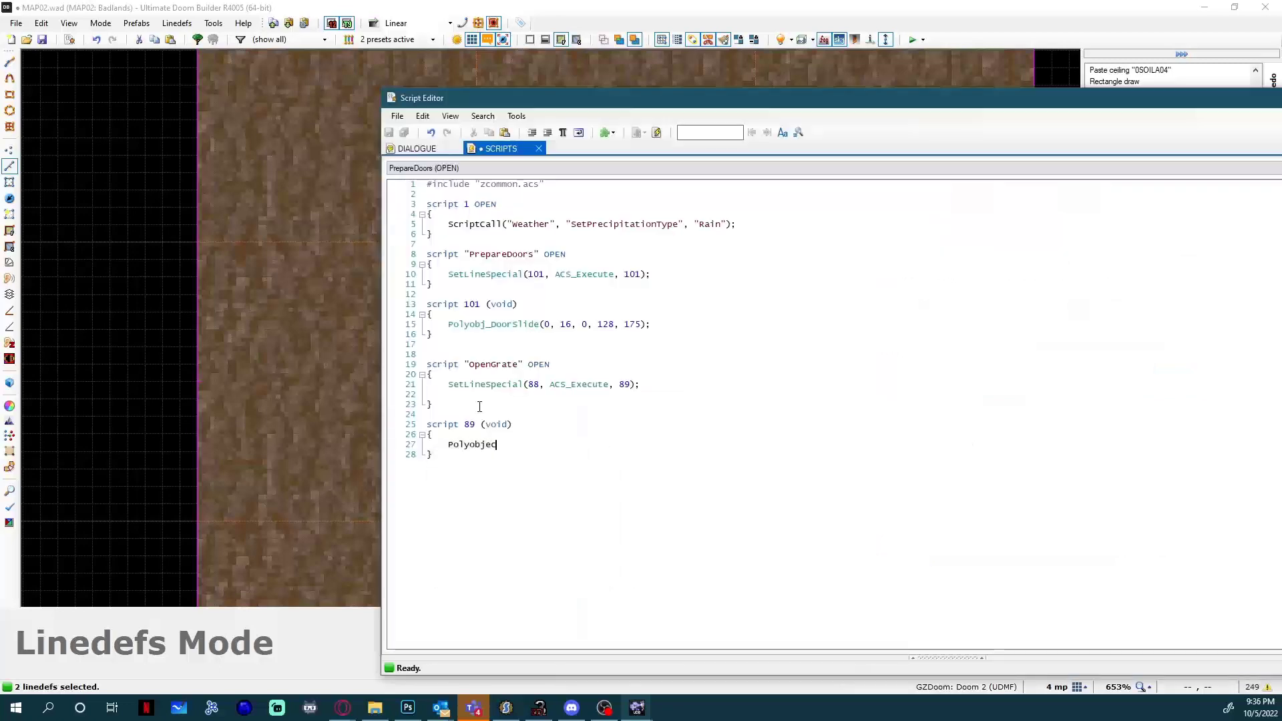
Insert a Polyobj_DoorSlide call in script 89 with 10 as the polyobject number.
text(Poly)
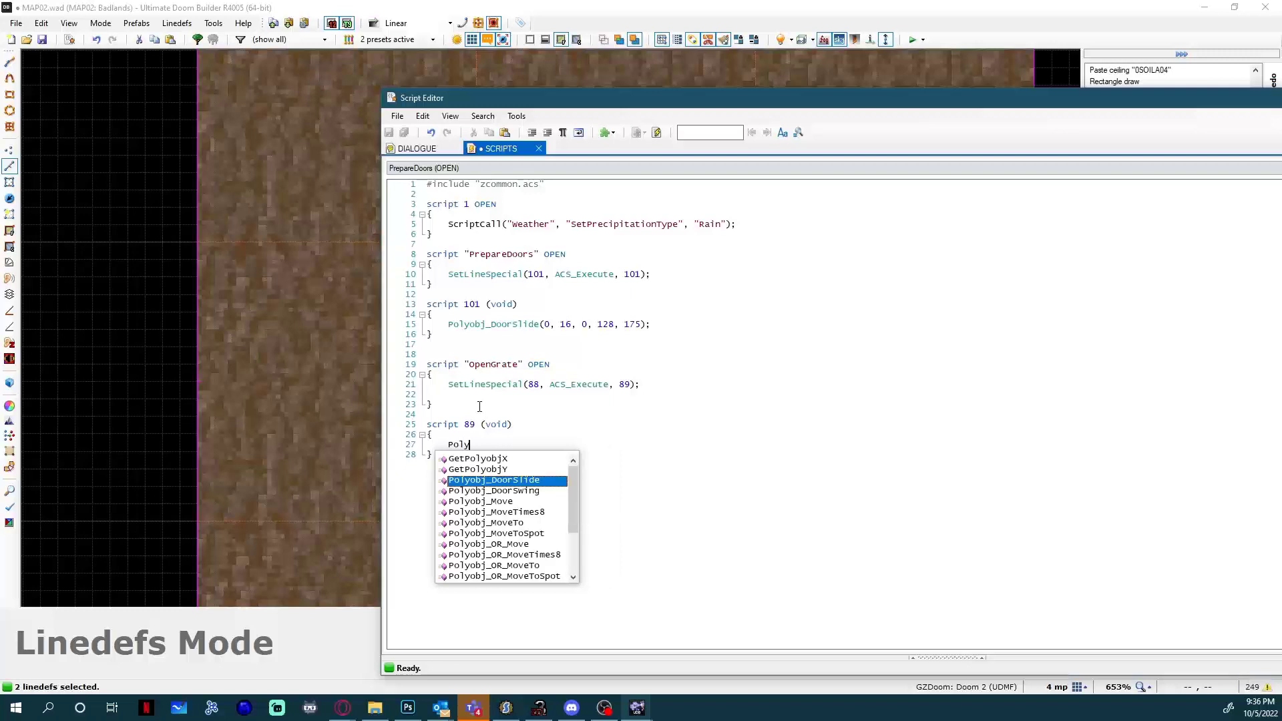
key(Down)
key(Down)
key(Down)
key(Down)
key(Down)
key(Up)
key(Up)
key(Up)
key(Up)
key(Up)
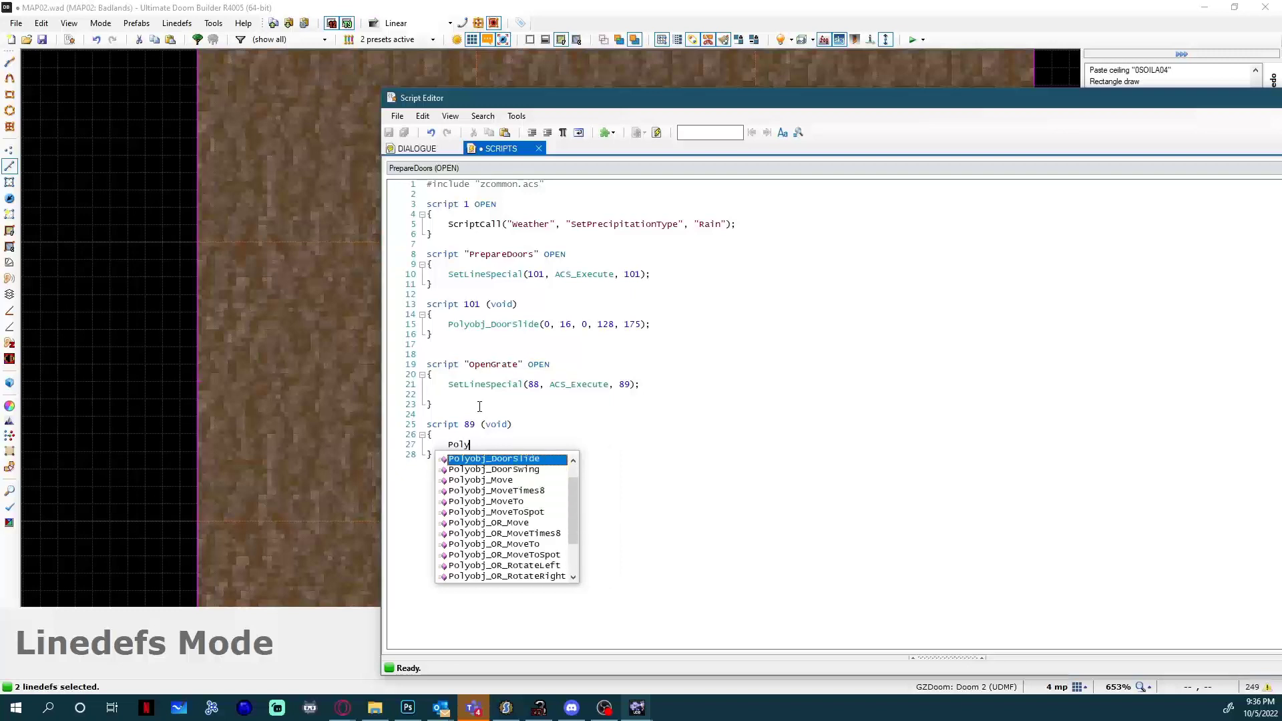
key(Return)
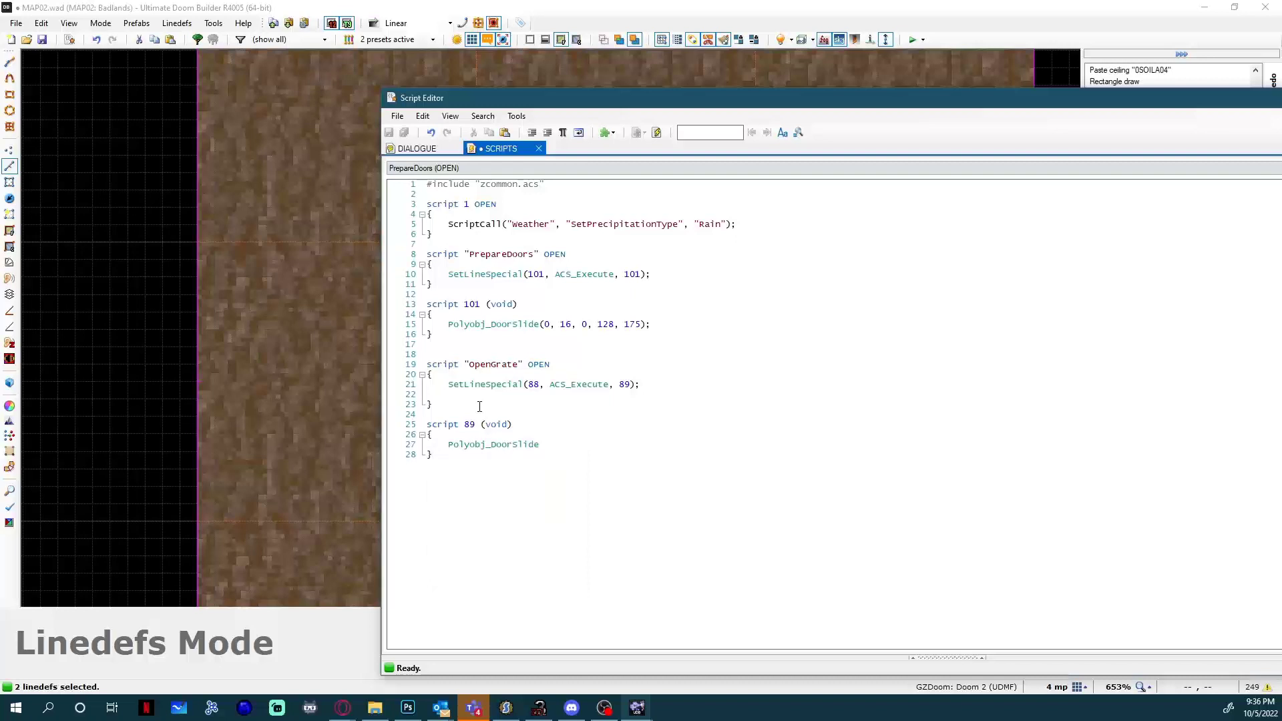
text(())
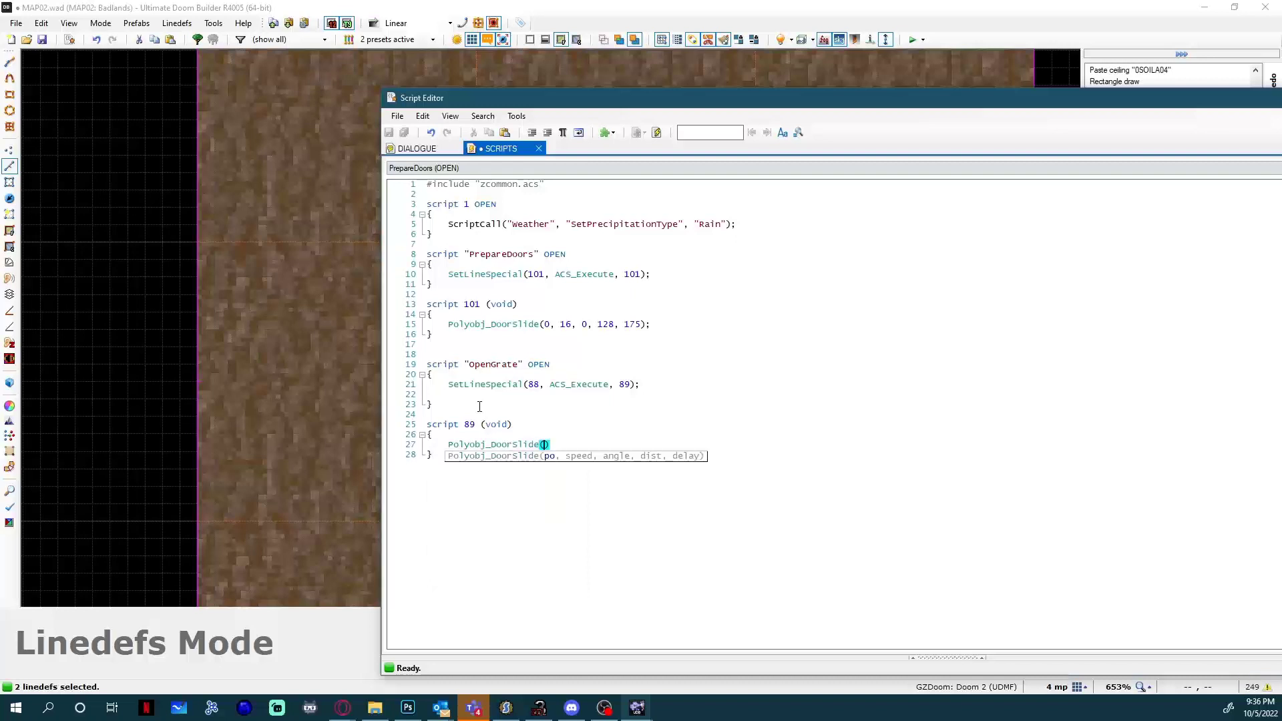
text(10)
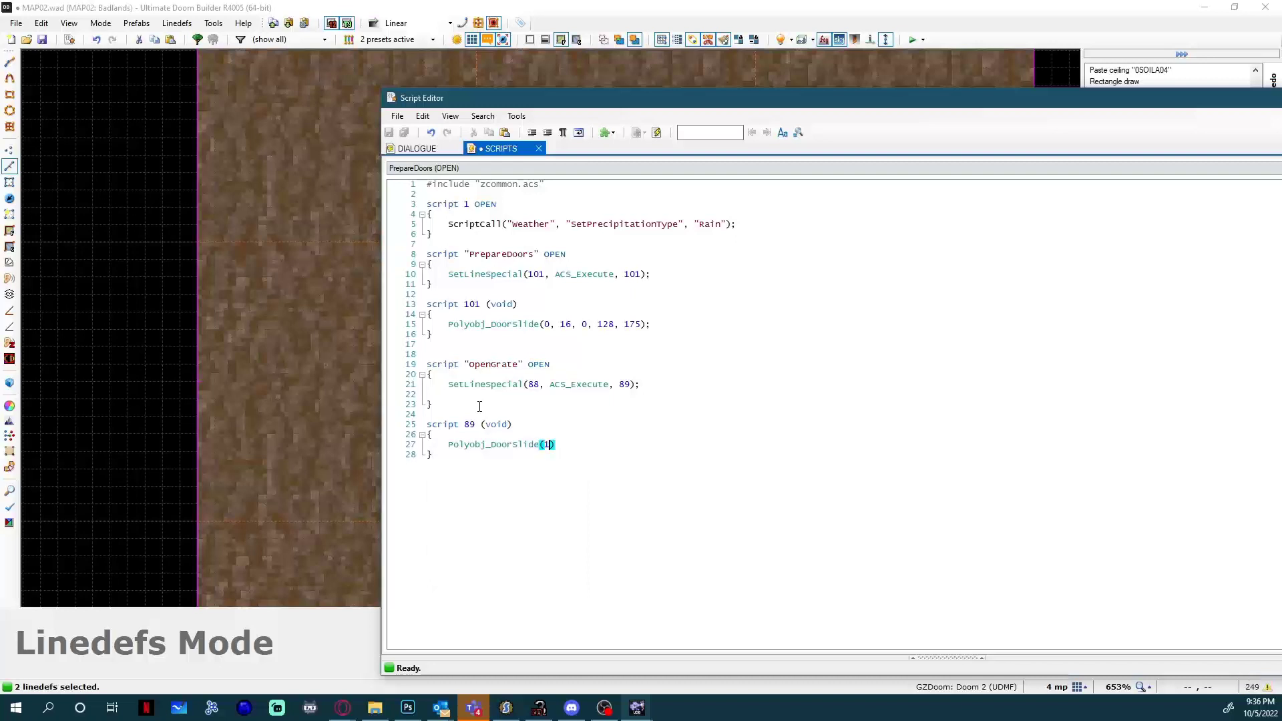
Clear the selection and check the polyobject number in the properties of the door's upper long line.
drag(575, 101, 1281, 180)
click(823, 323)
key(c)
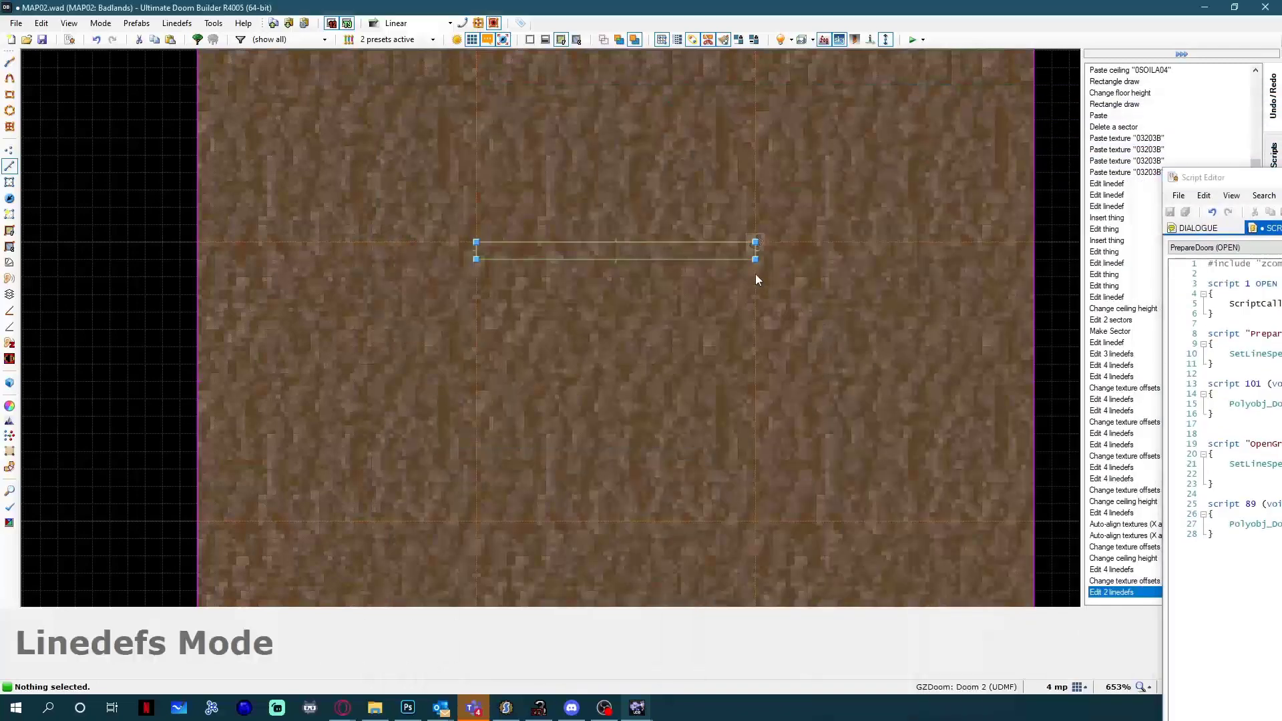
right_click(603, 246)
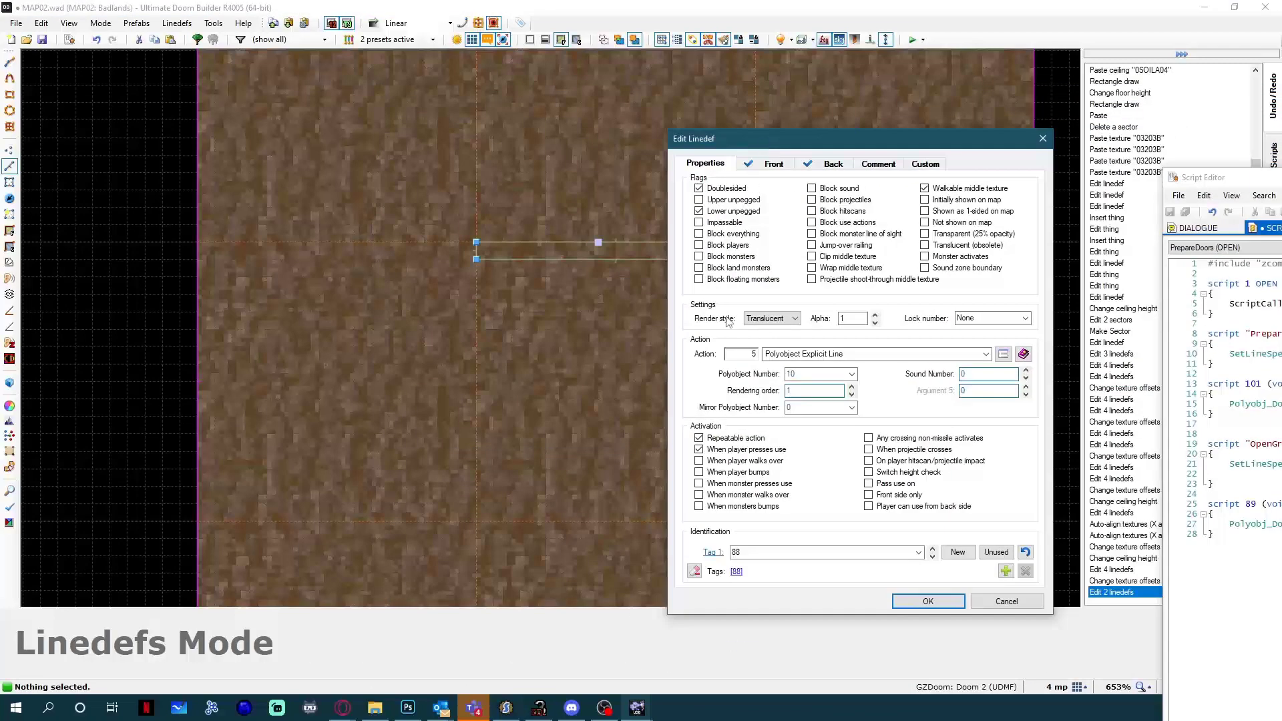
click(1042, 139)
Bring the script editor back and enter 8 as the speed argument of script 89's Polyobj_DoorSlide call.
drag(1281, 184, 503, 108)
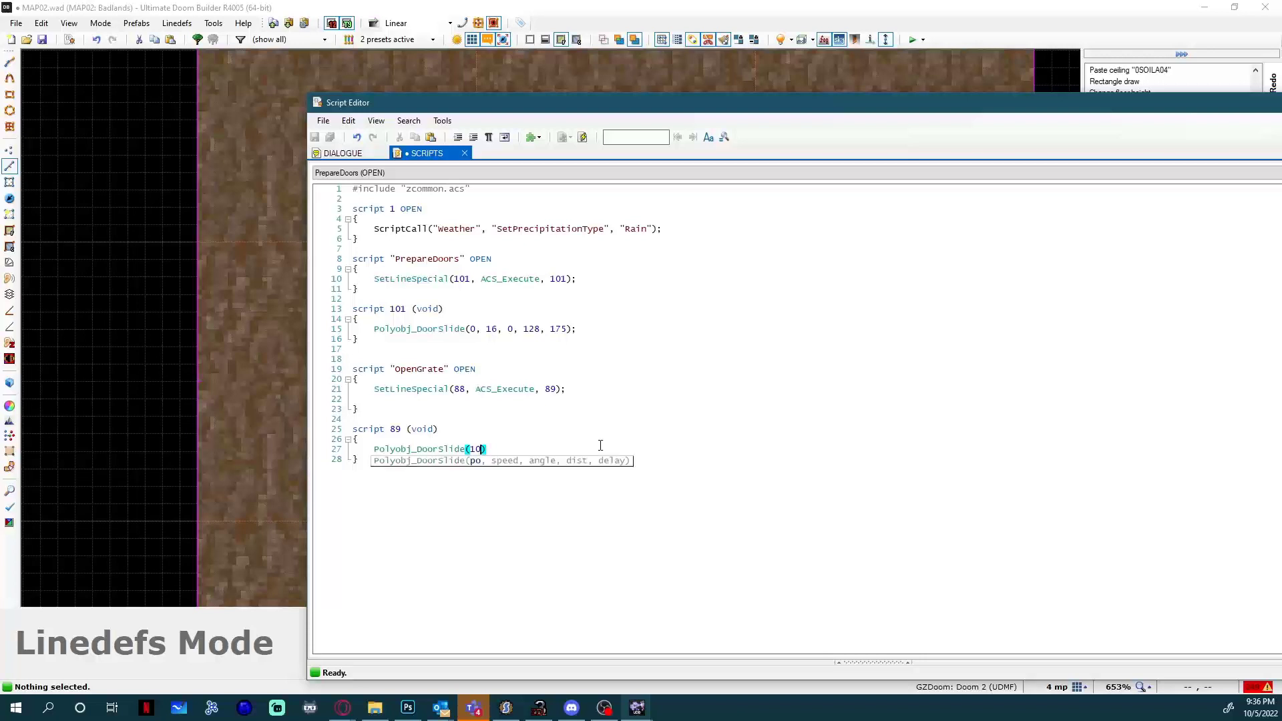
text(, 8,)
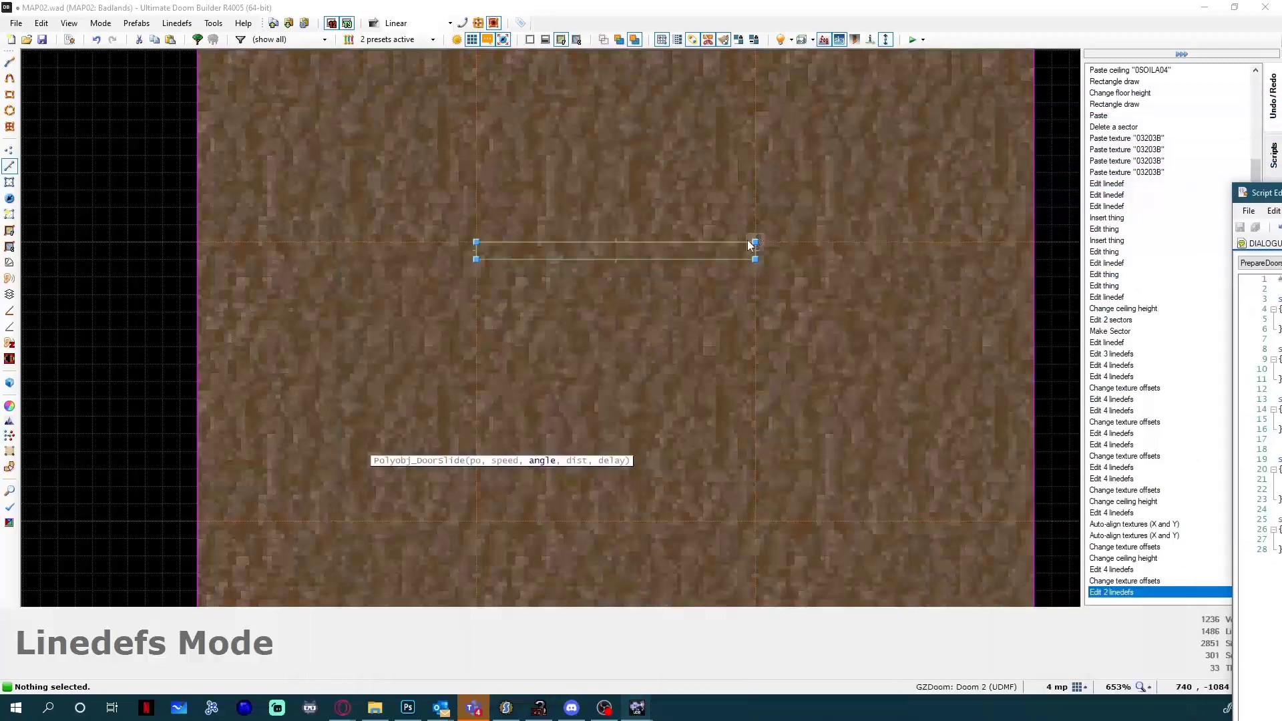
Look up the westward angle value with the Polyobject Door Slide action in the door's upper long line properties, then discard the change.
right_click(649, 249)
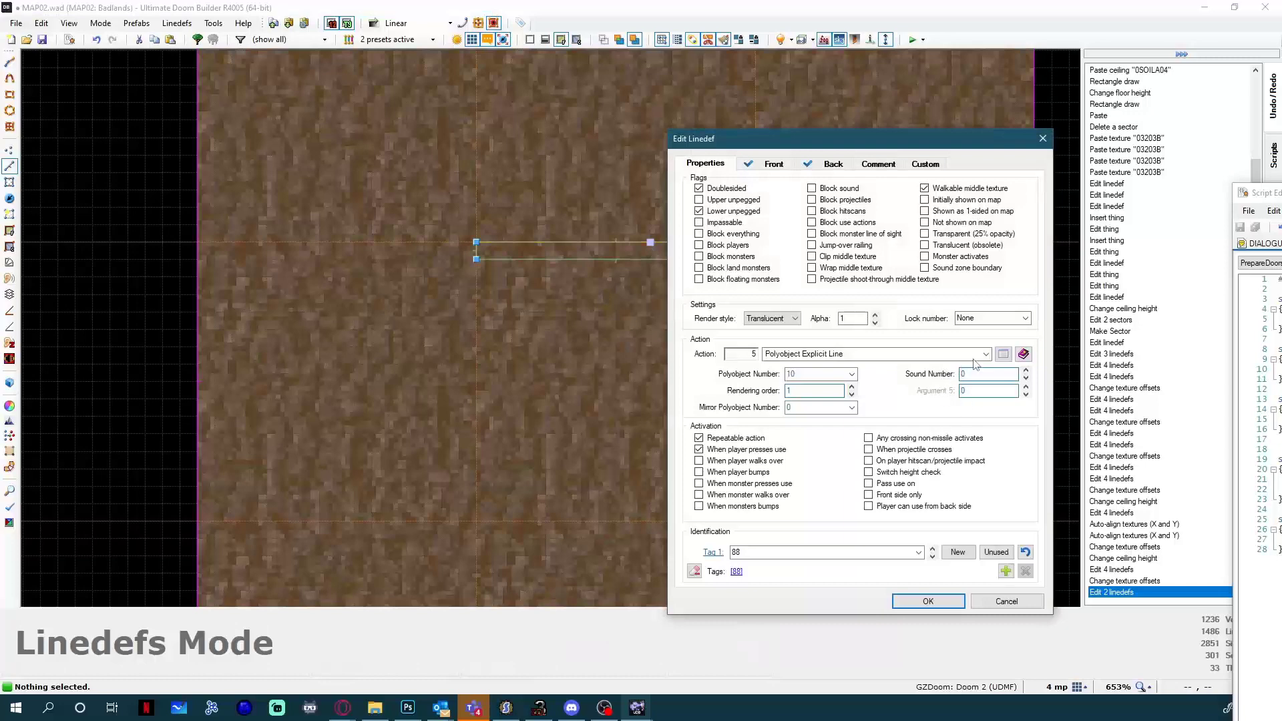
click(1003, 354)
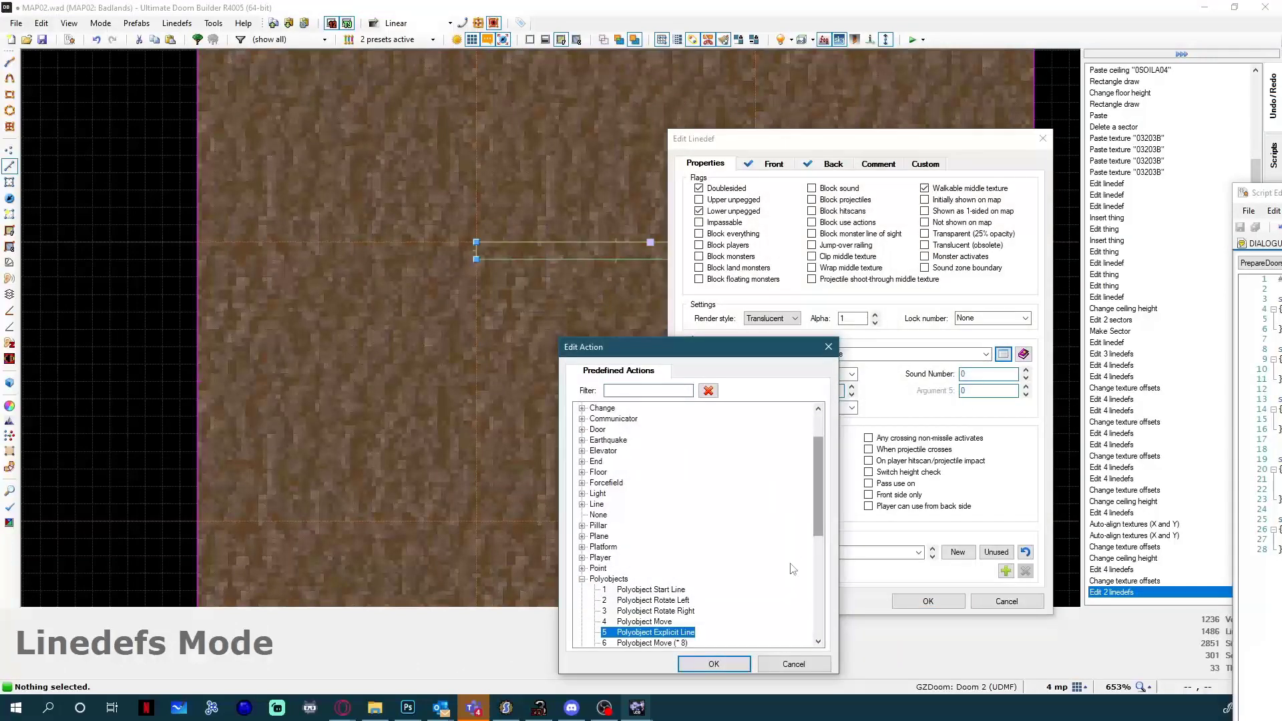
scroll(726, 618, down, 1)
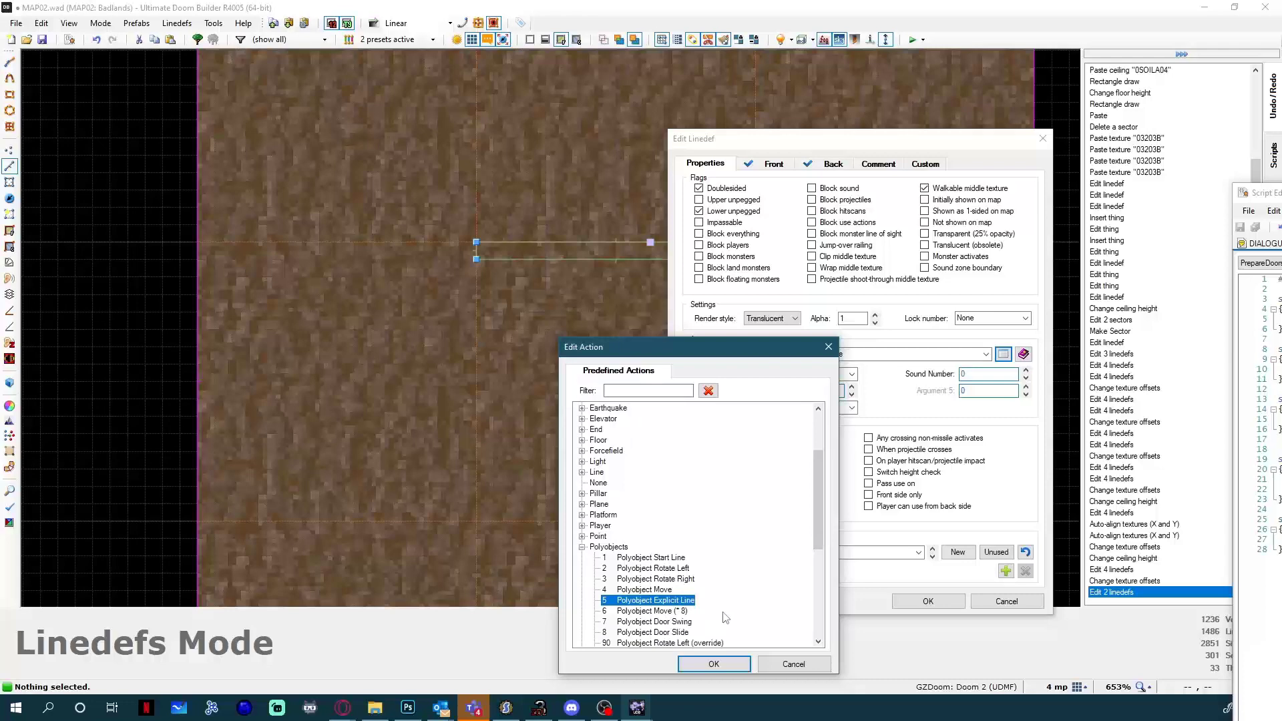
double_click(691, 633)
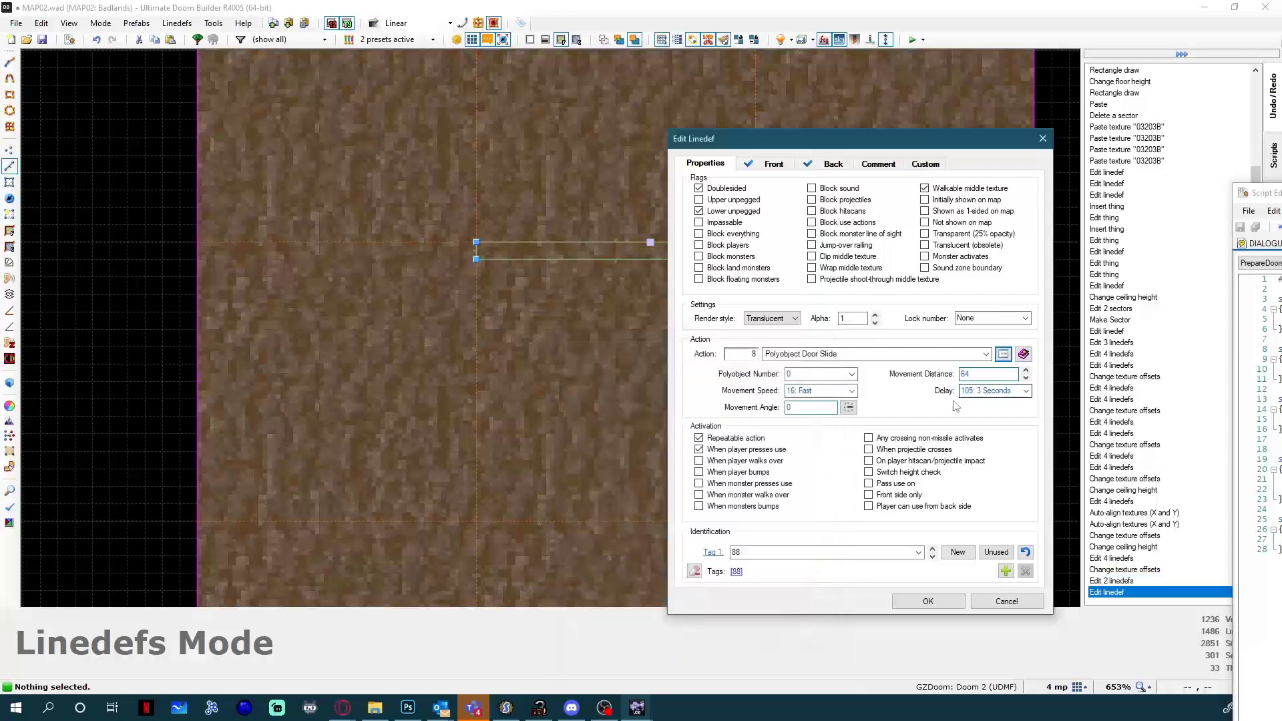
click(848, 407)
click(602, 358)
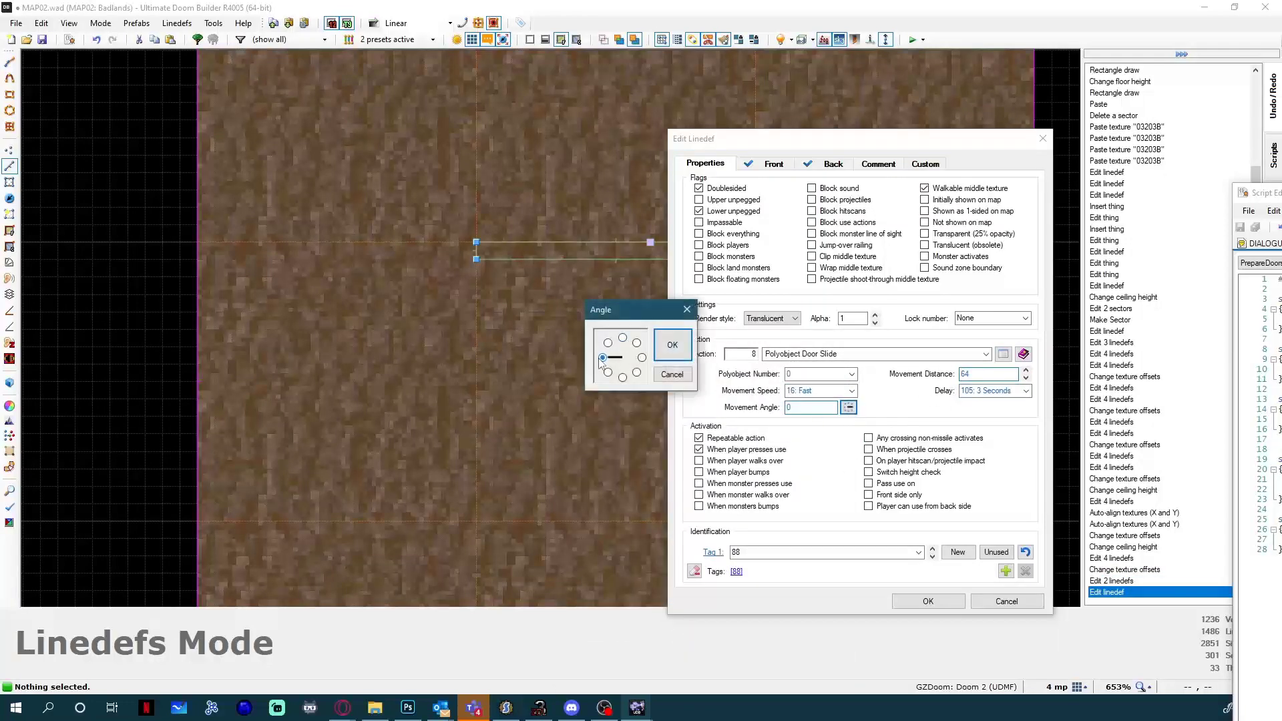
click(672, 345)
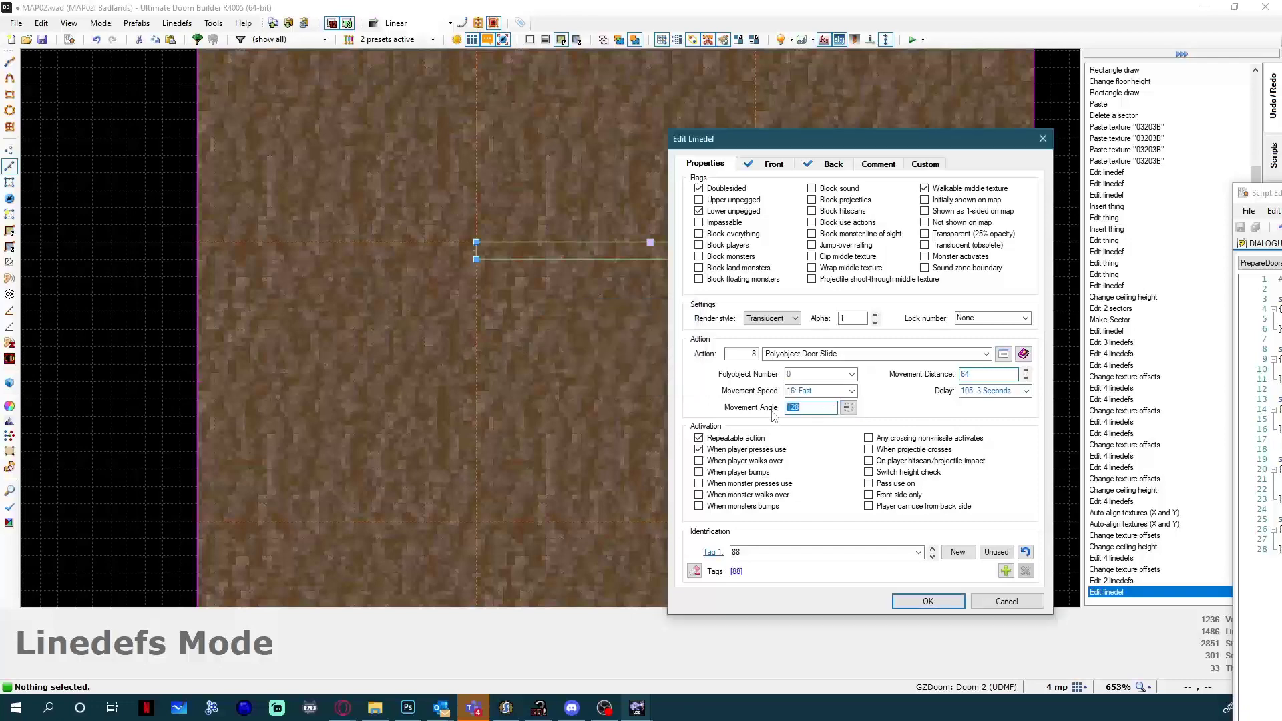
click(1006, 602)
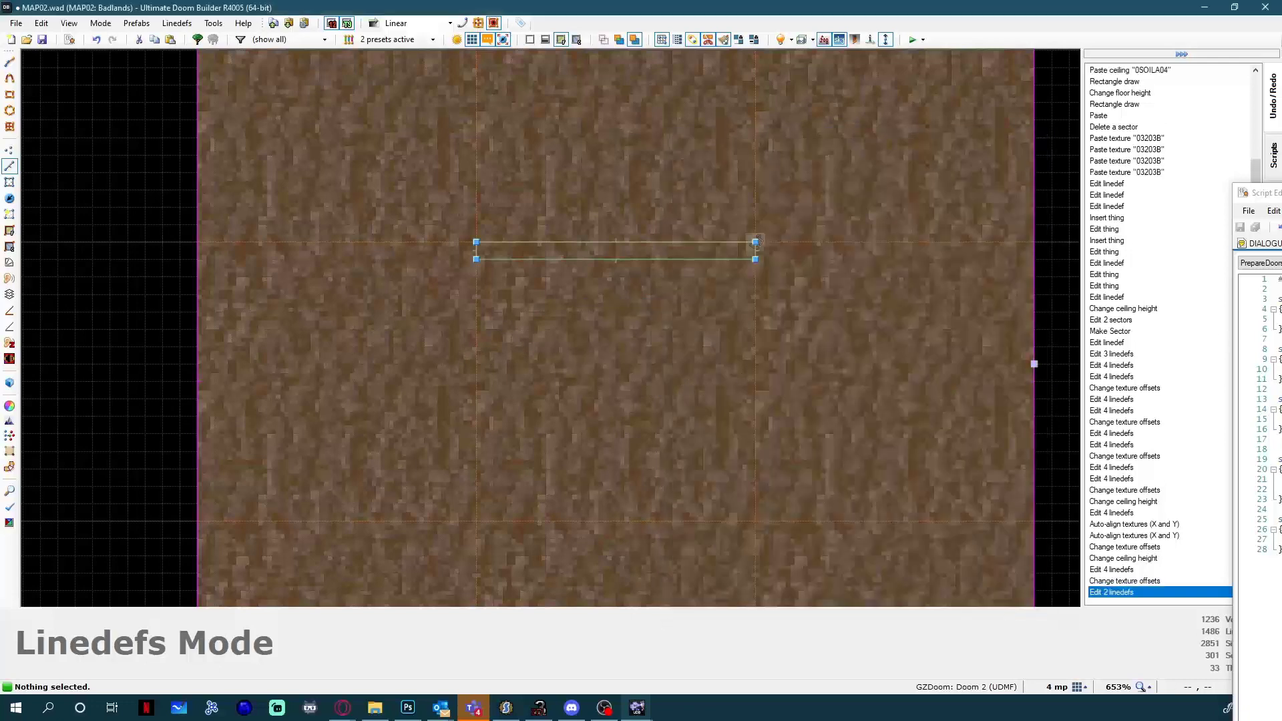
Bring the script editor back, enter 128 and 105 as further arguments of script 89's Polyobj_DoorSlide call, end it with a semicolon and save.
drag(415, 206, 844, 358)
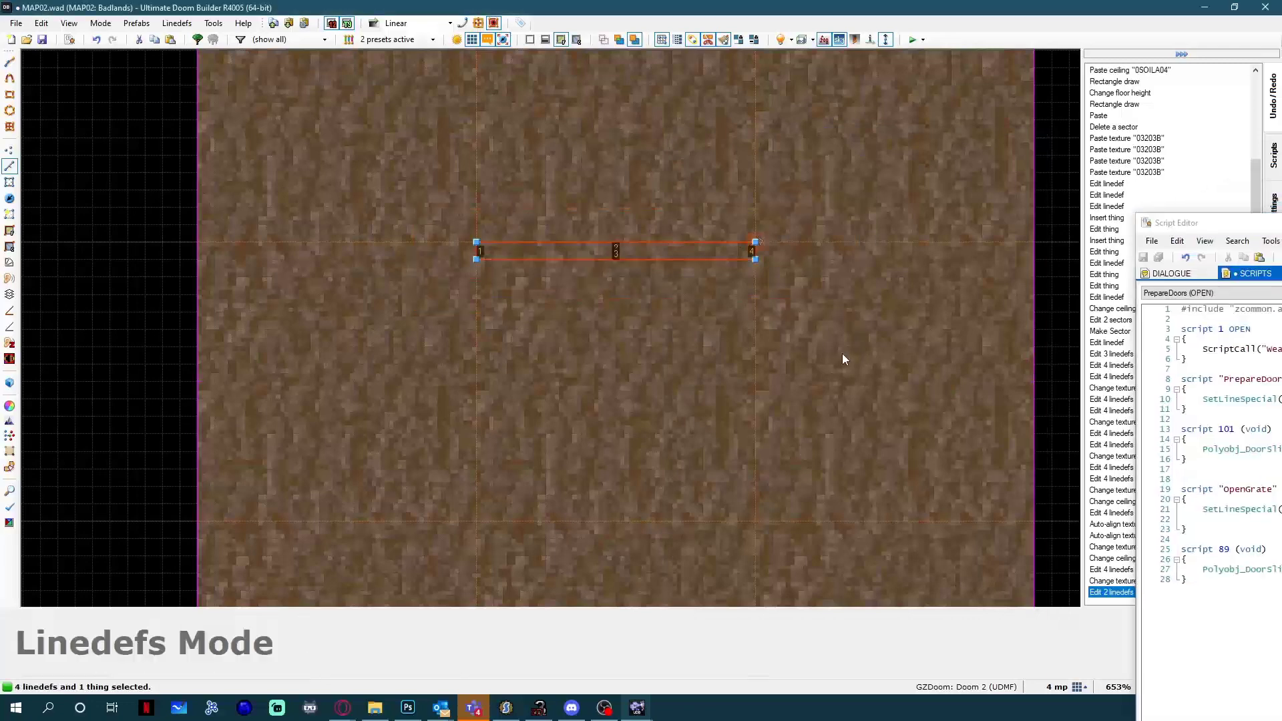
drag(1281, 228, 579, 165)
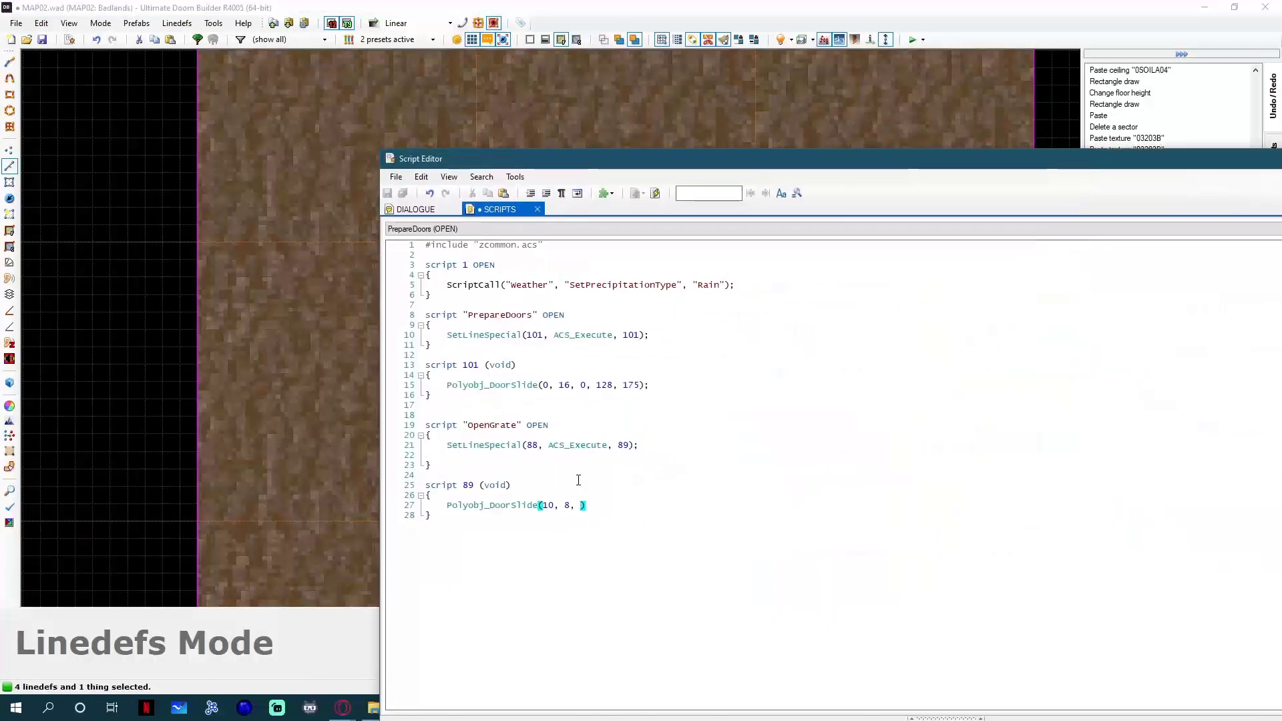
text(128)
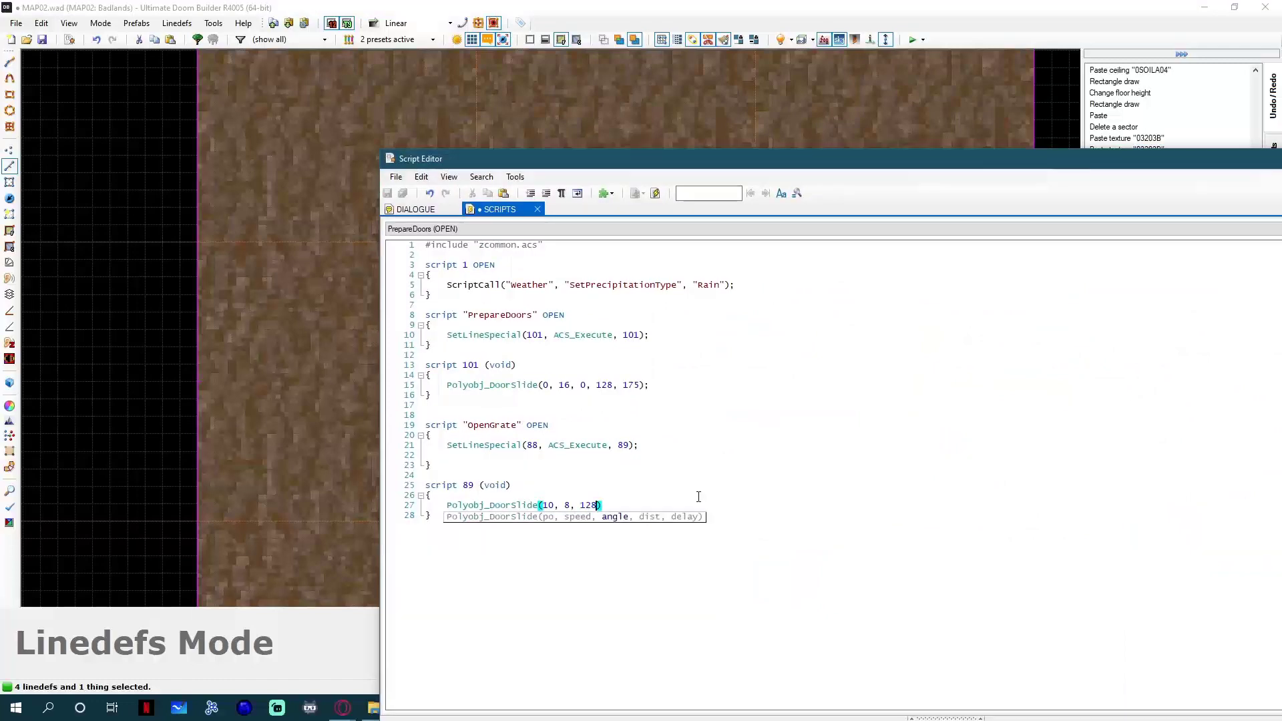
key(BackSpace)
text(, )
text(35)
key(BackSpace)
key(BackSpace)
text(105)
click(687, 507)
text(;)
key(ctrl+s)
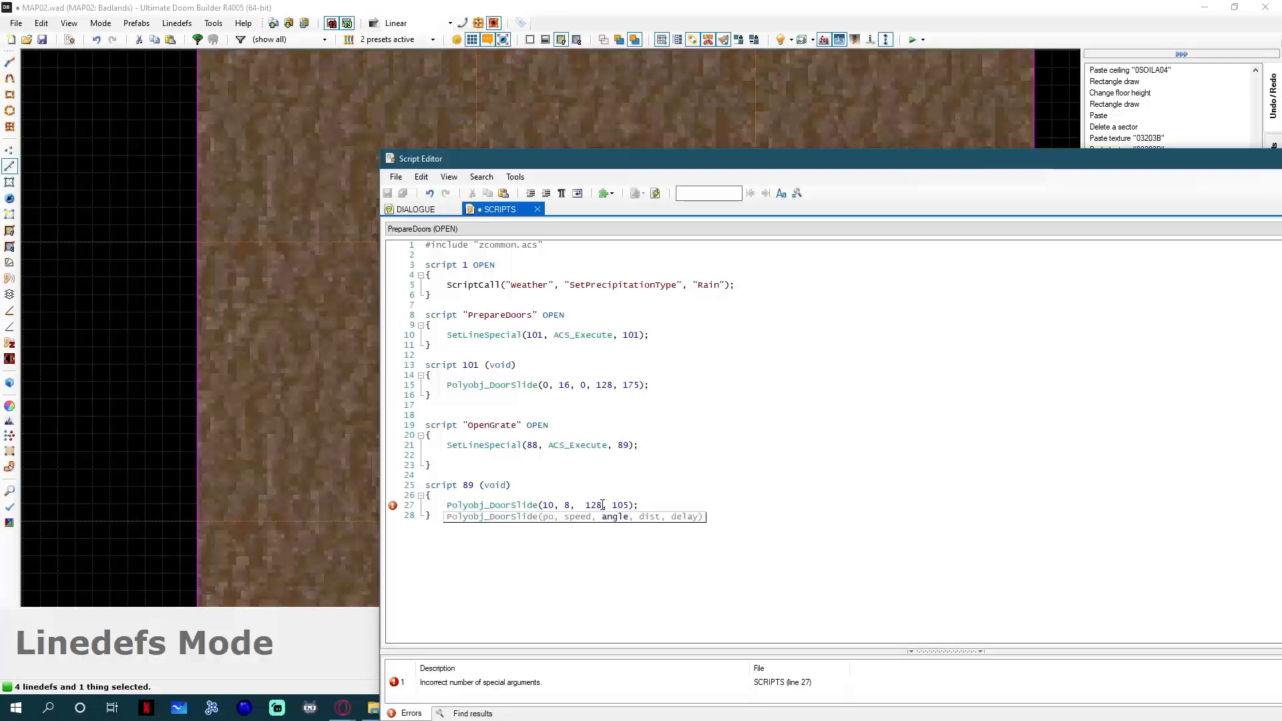
Insert the missing argument so script 89's call reads Polyobj_DoorSlide(10, 8, 128, 128, 105), and save the script.
key(BackSpace)
text(, 128,)
key(ctrl+s)
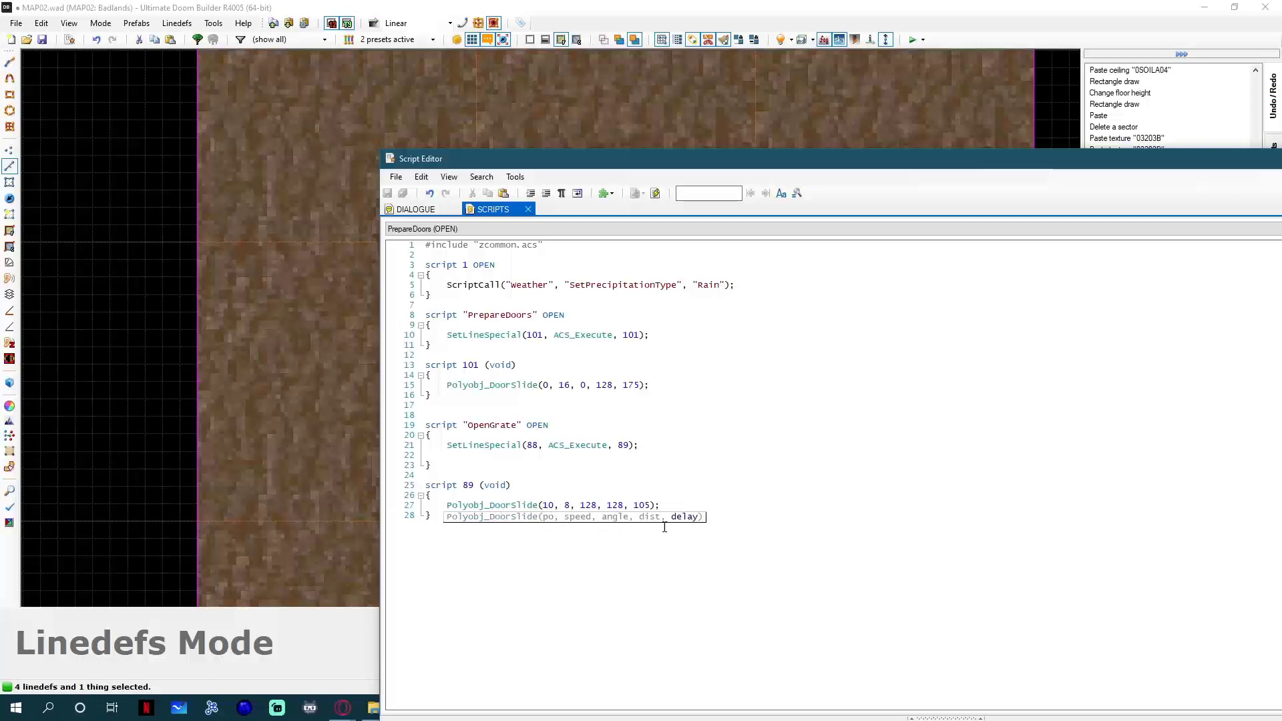
click(675, 478)
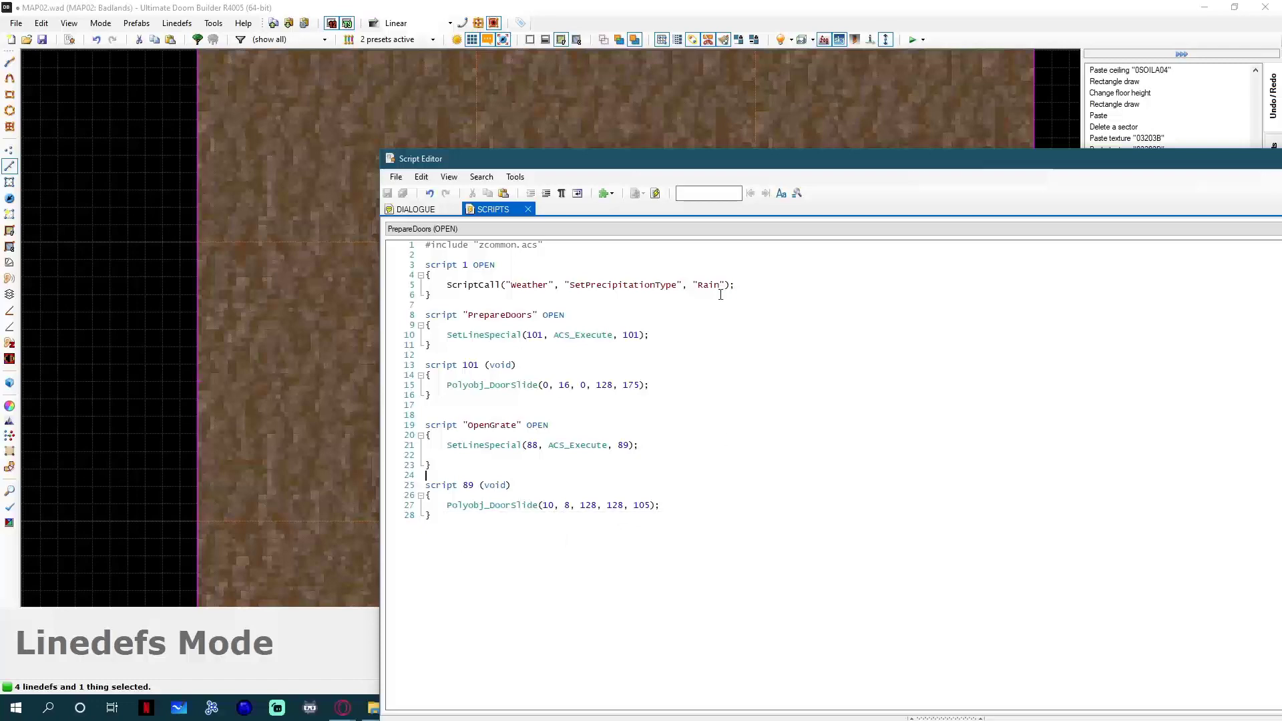
Test the map in-game, checking the grate door from several sides, and quit the game.
click(628, 120)
click(912, 39)
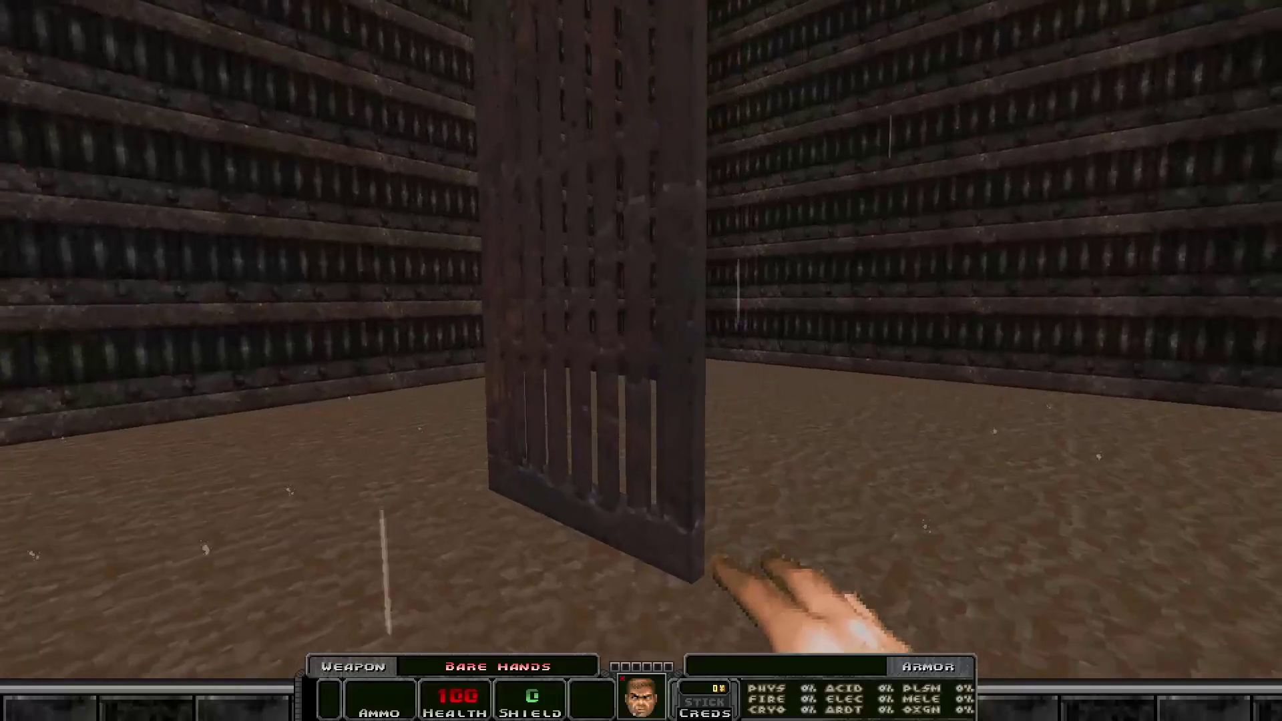
key(s)
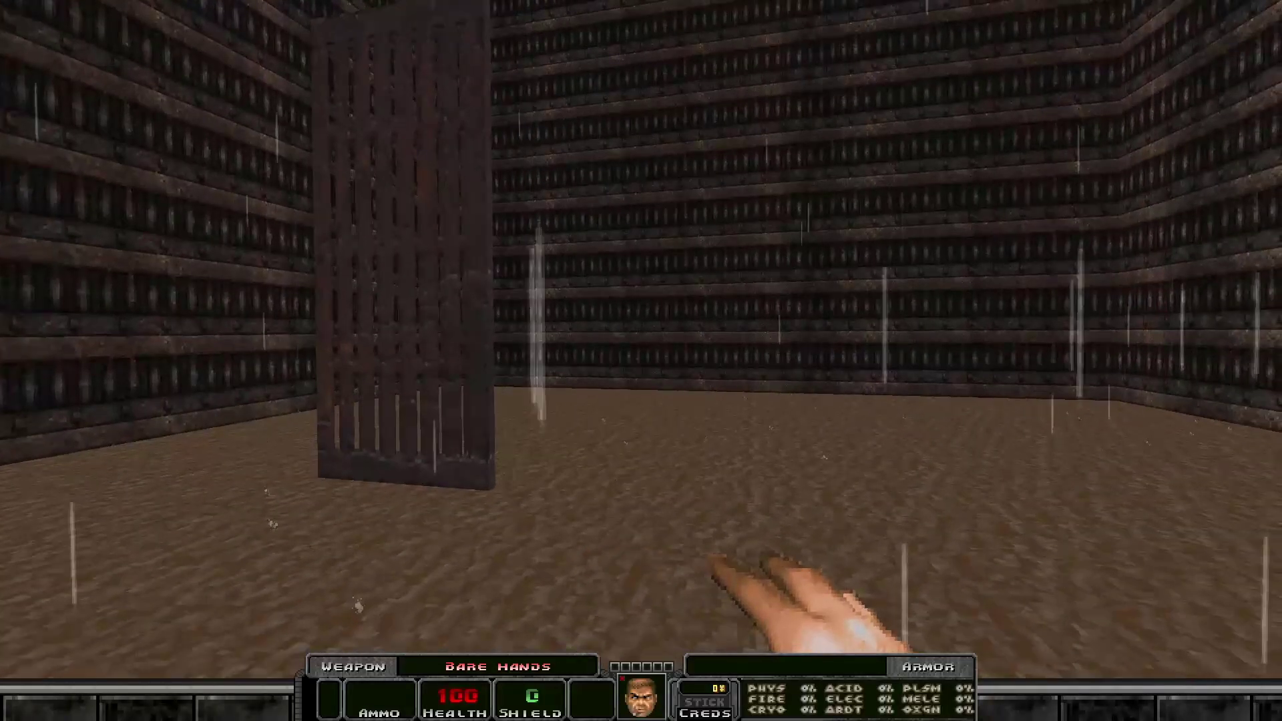
key(w)
key(a)
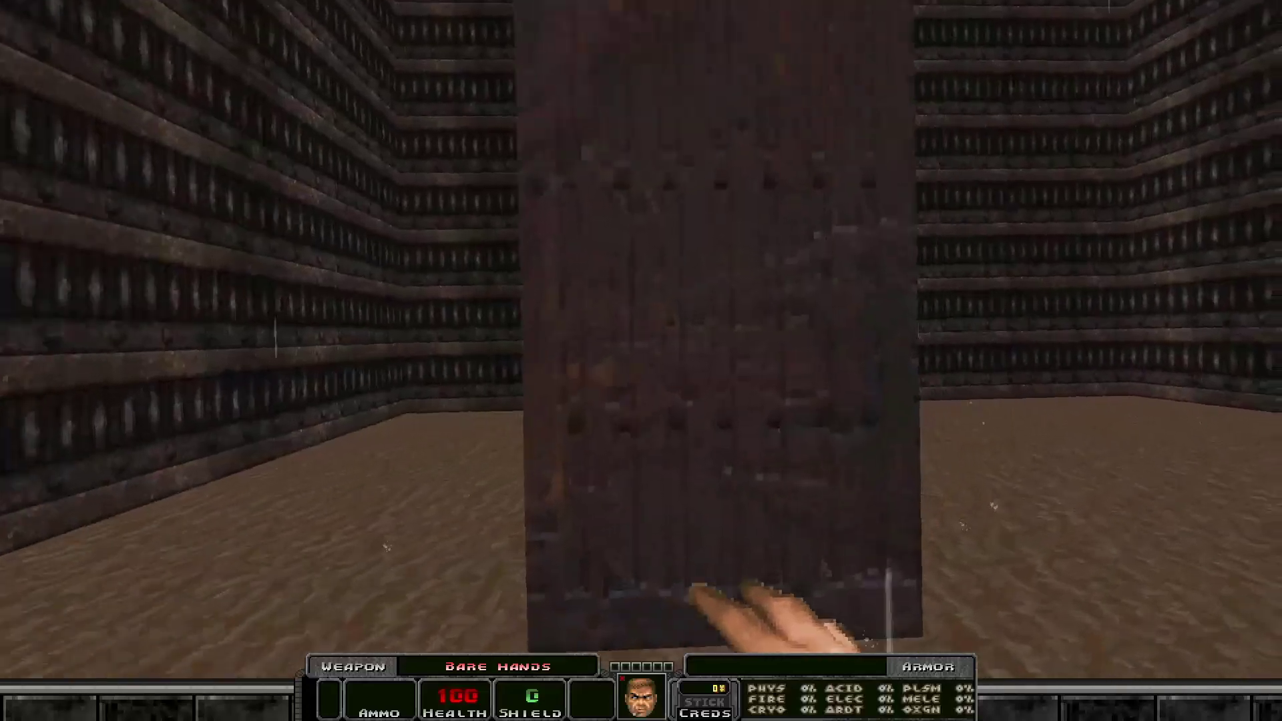
key(d)
key(s)
key(d)
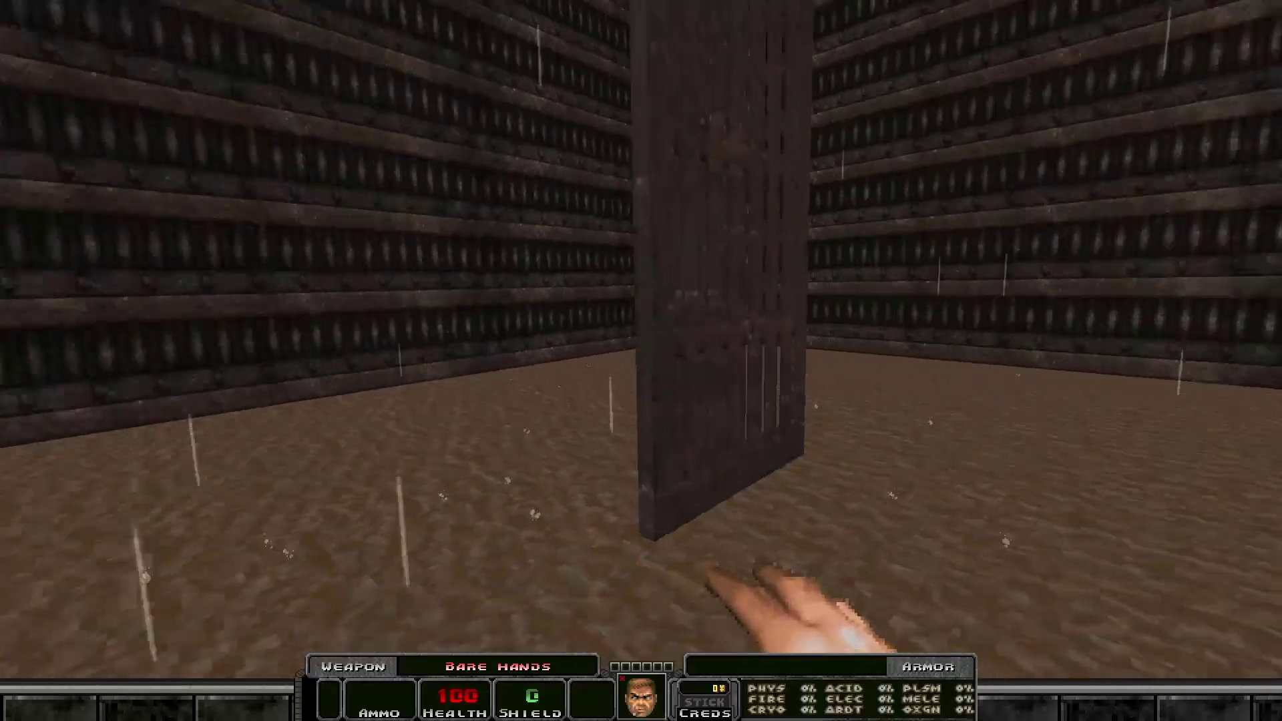
key(d)
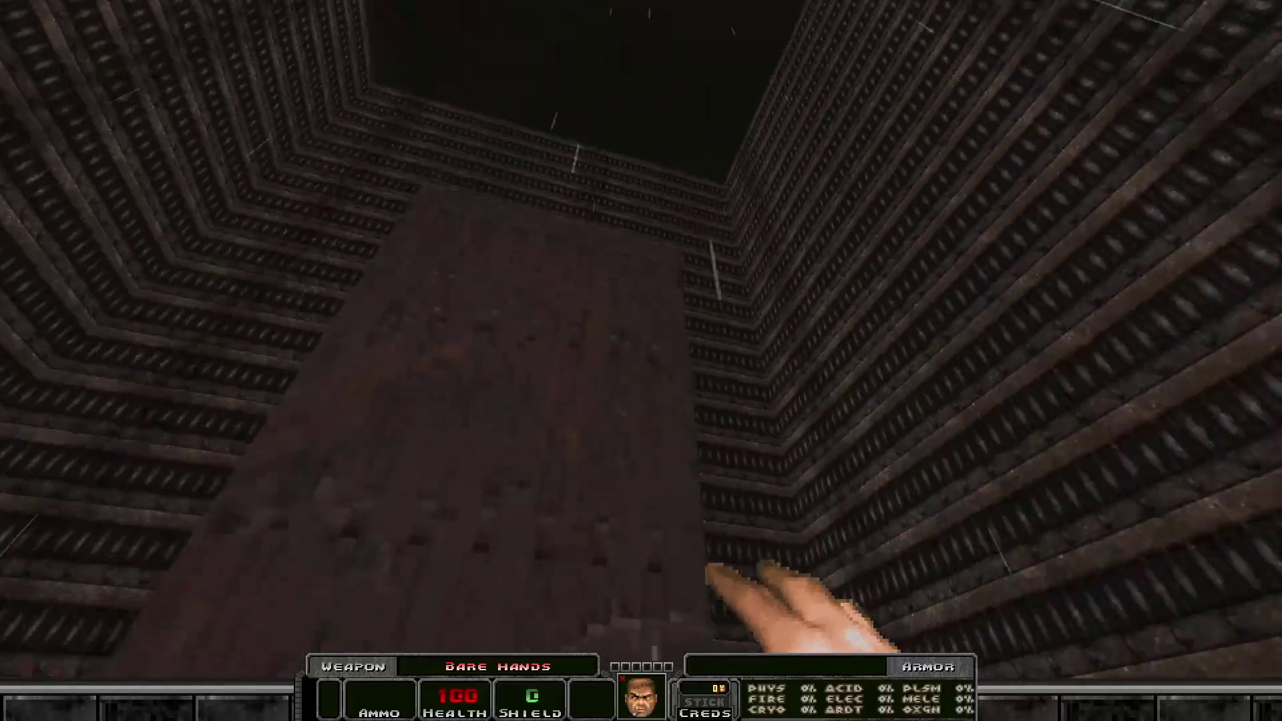
key(d)
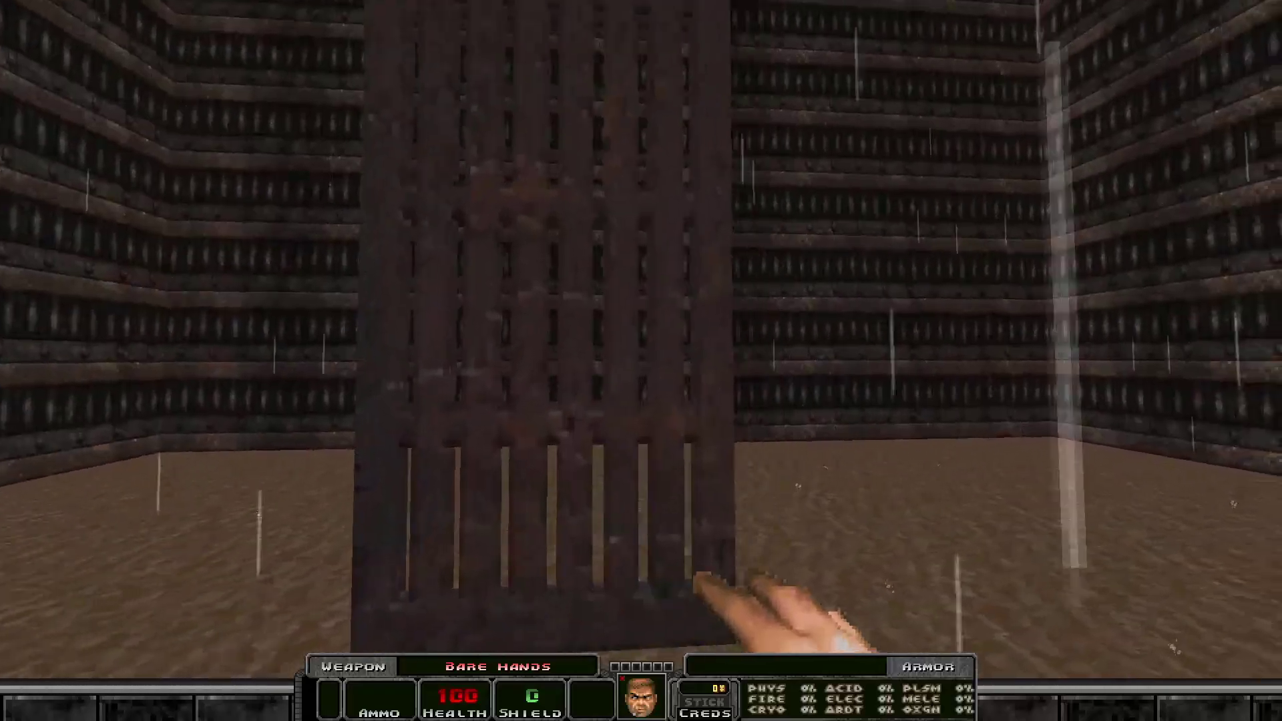
key(grave)
text(quit)
key(Return)
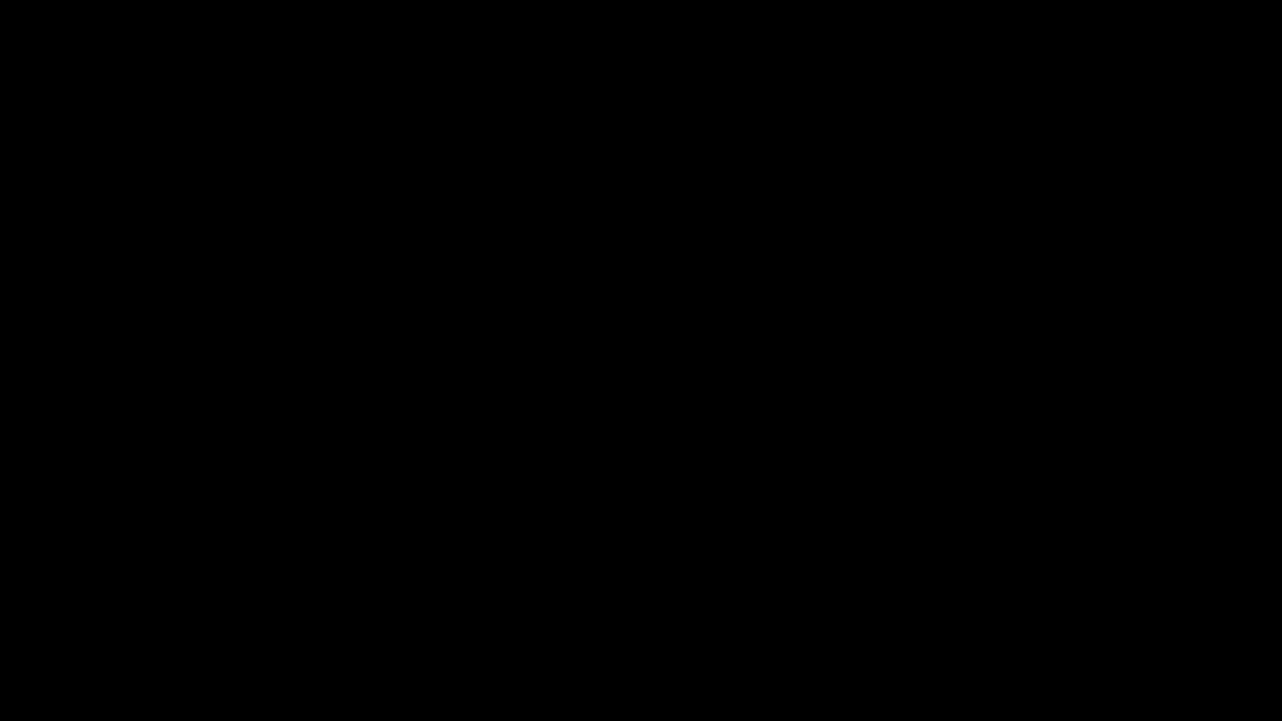
Draw a 64 by 4 rectangle below the existing door, lined up with its ends.
scroll(610, 414, up, 3)
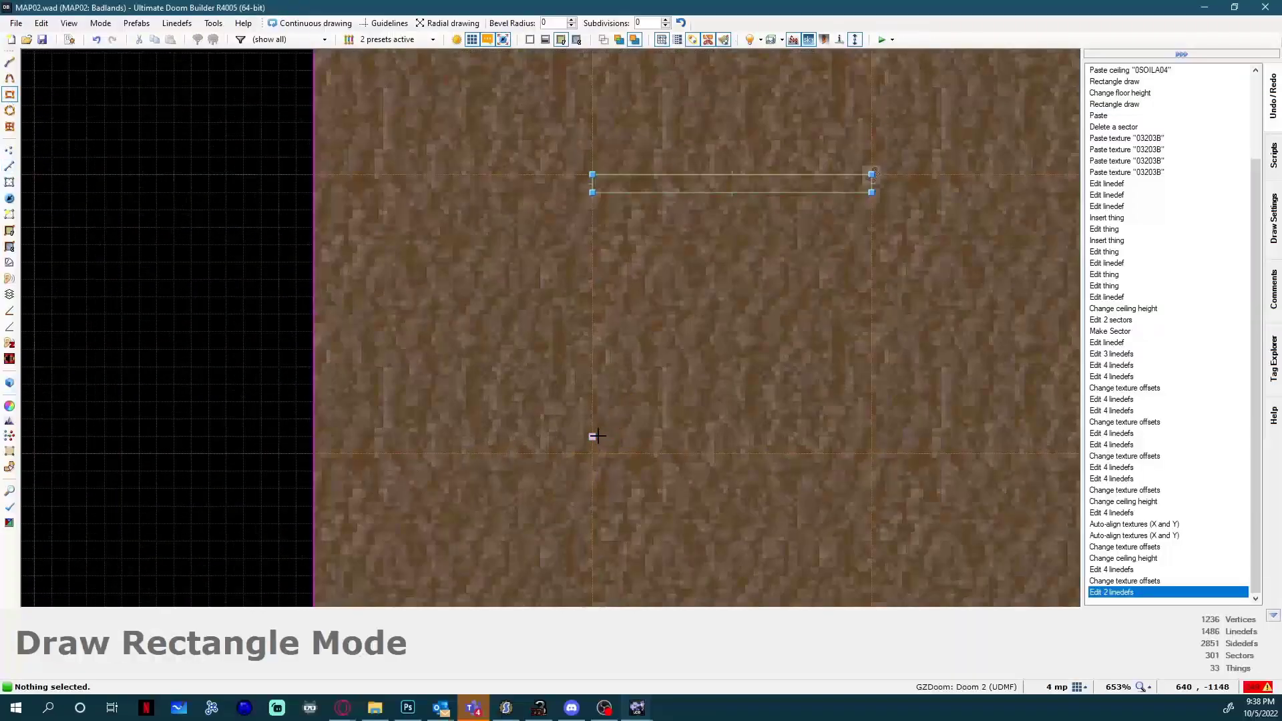
drag(591, 436, 872, 451)
scroll(868, 281, down, 4)
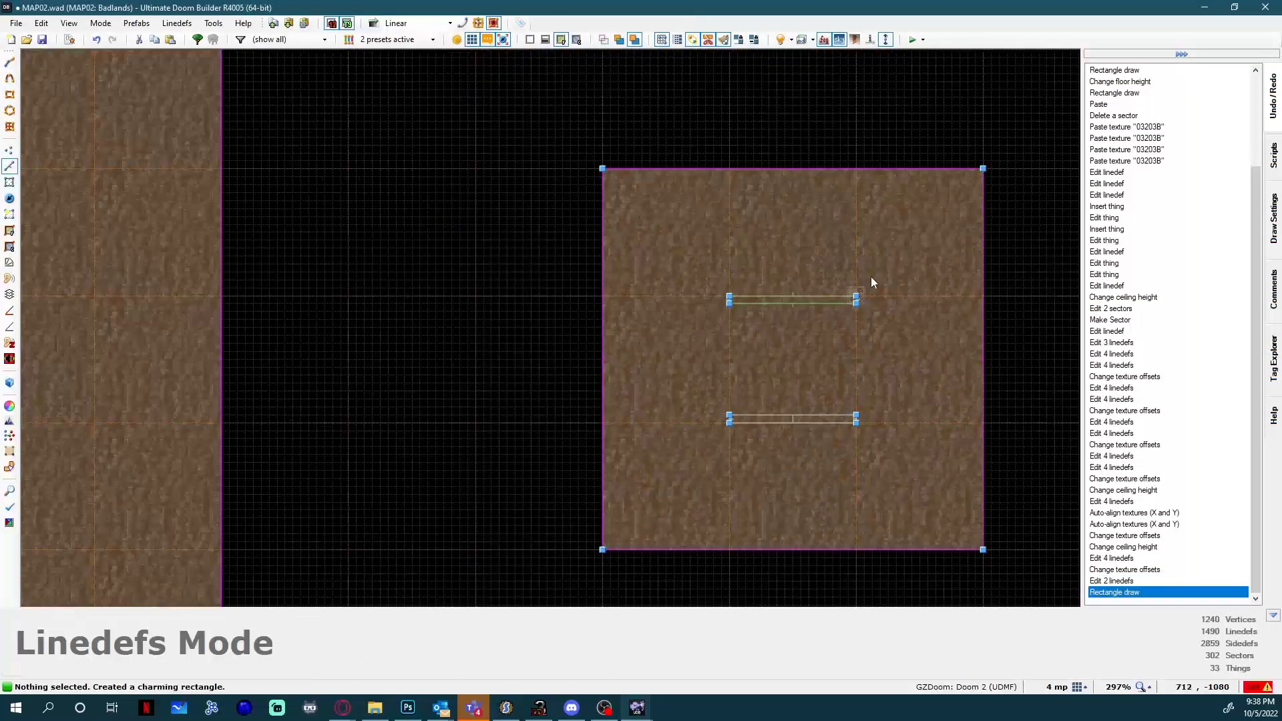
Try deleting the new rectangle's sector, check it in the 3D view, and undo the deletion.
scroll(826, 420, up, 7)
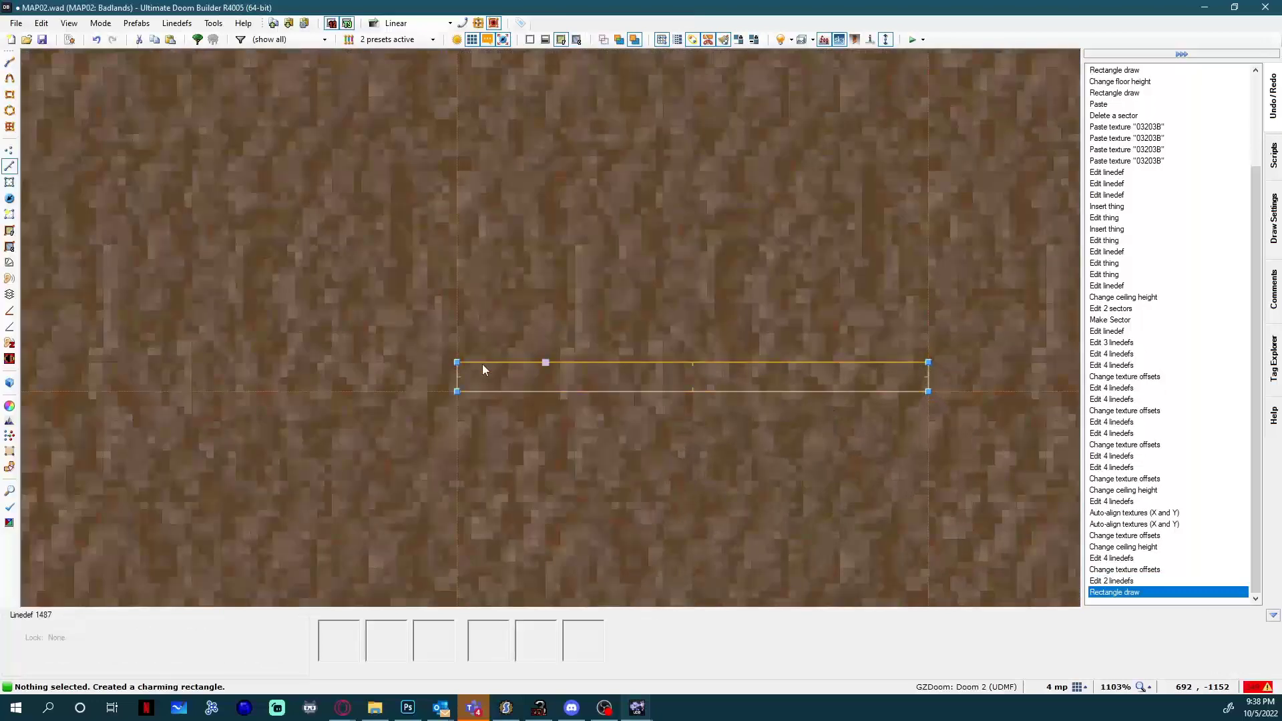
key(s)
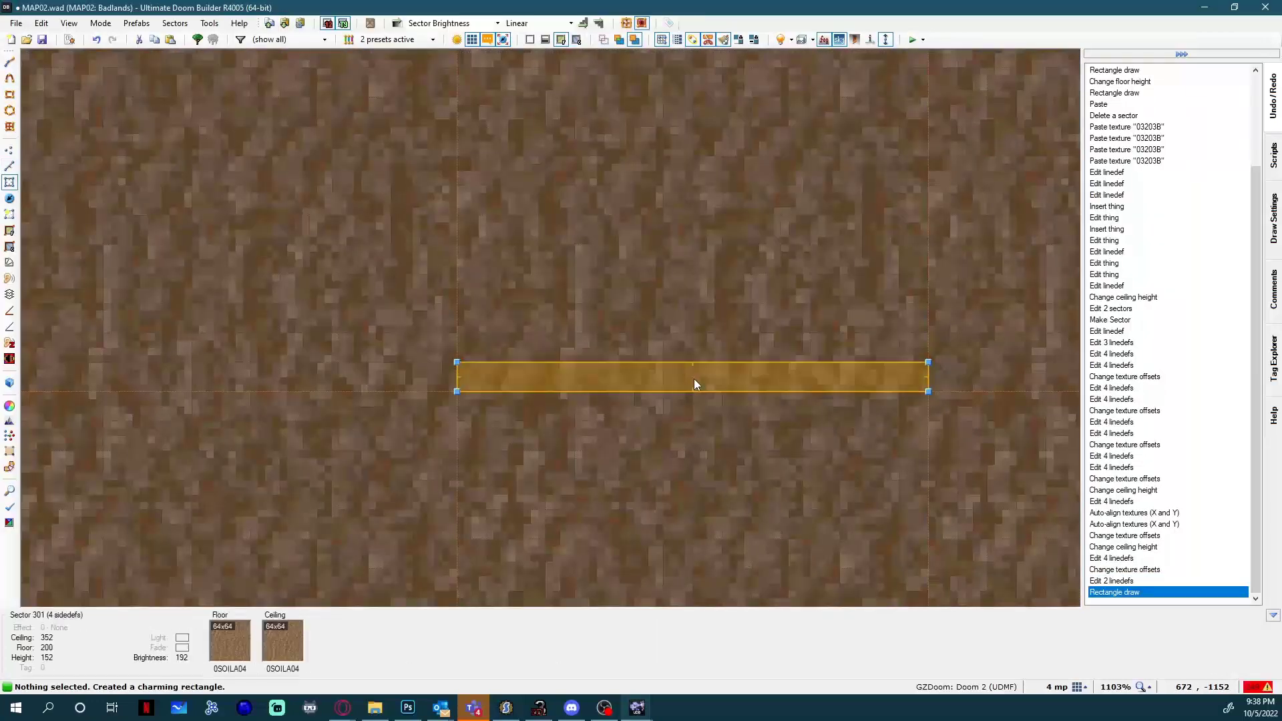
click(695, 379)
key(Delete)
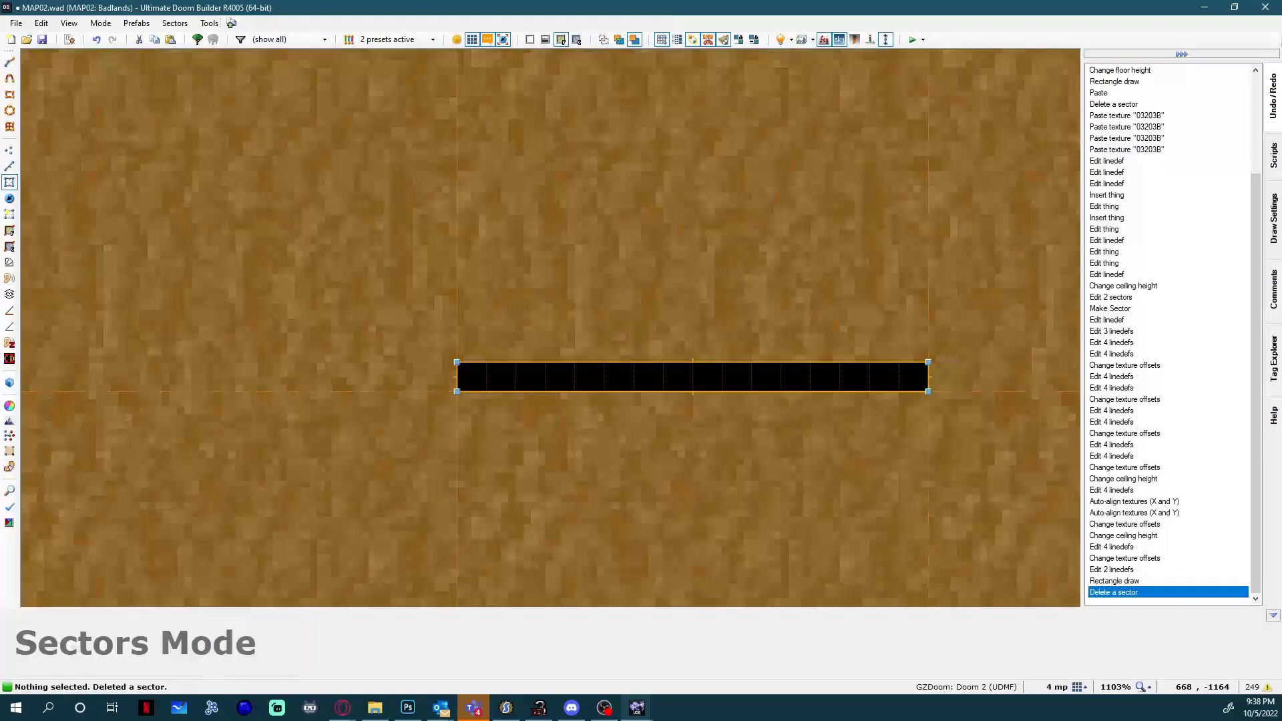
key(w)
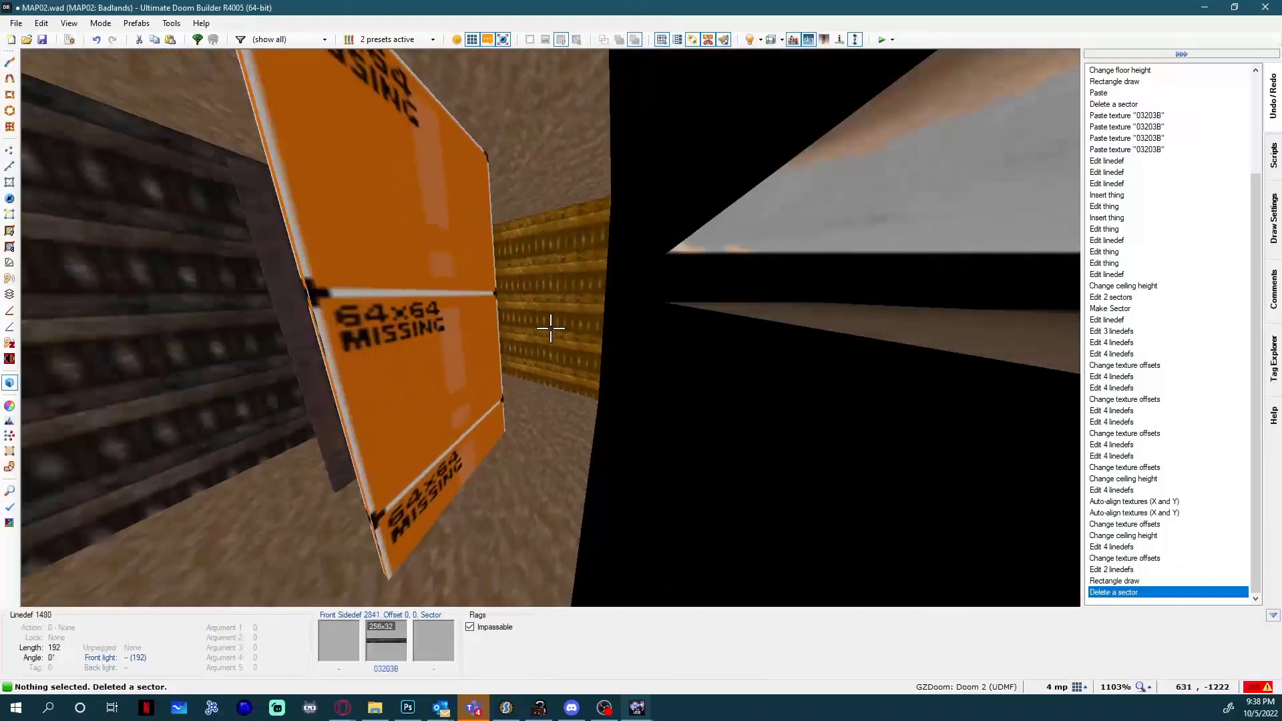
key(w)
key(ctrl+z)
scroll(637, 261, down, 3)
key(Up)
key(Up)
key(Up)
key(Up)
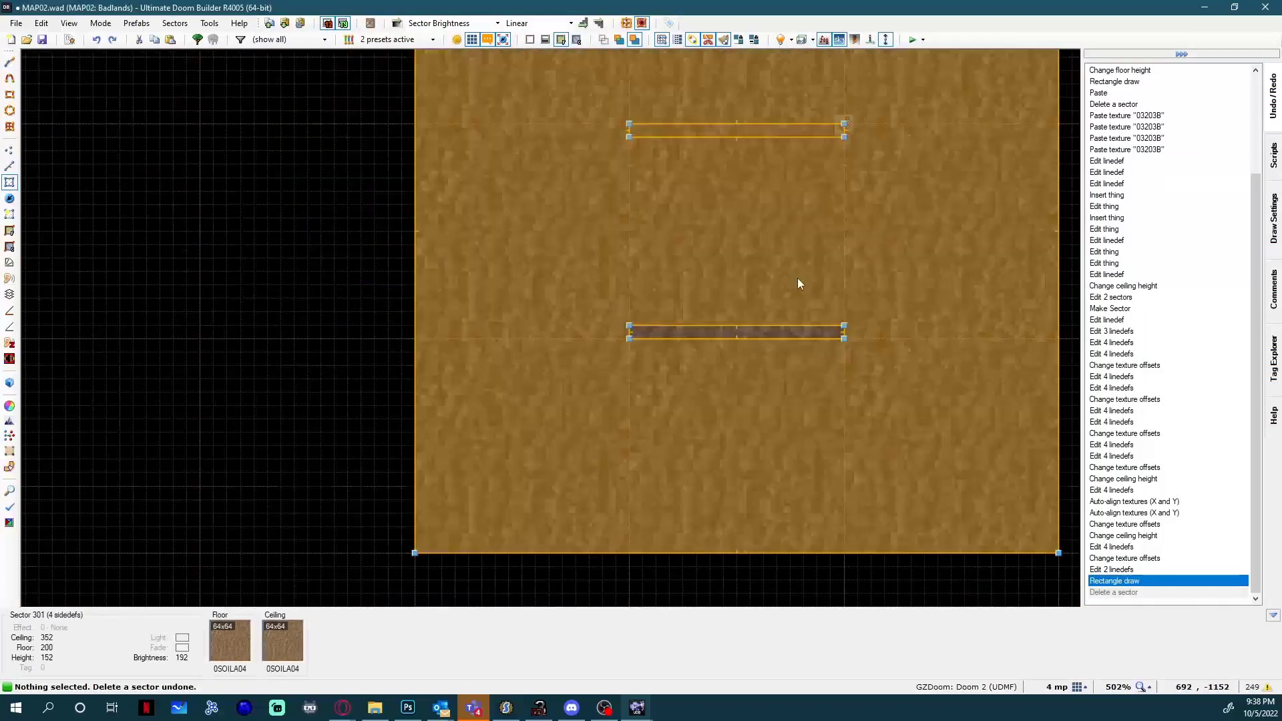
Select the four lines of the new rectangle and flip them.
key(w)
key(l)
scroll(771, 279, up, 2)
click(724, 376)
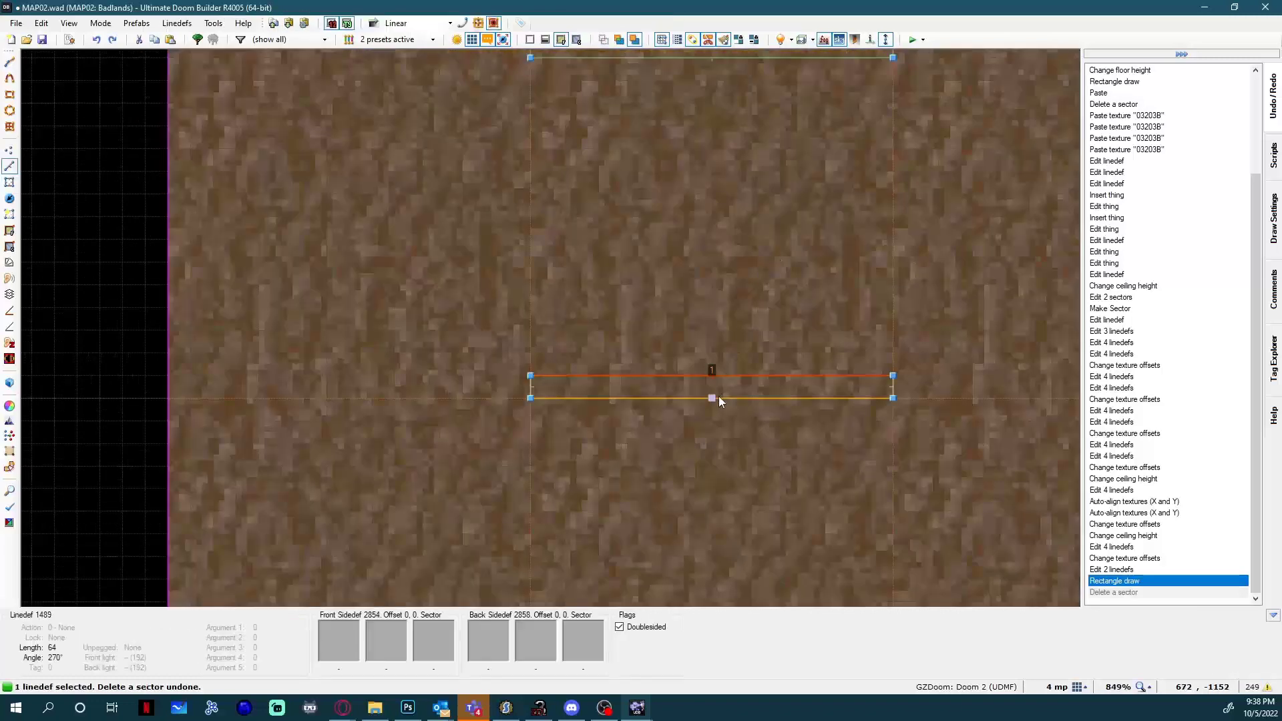
click(719, 398)
click(532, 390)
click(895, 390)
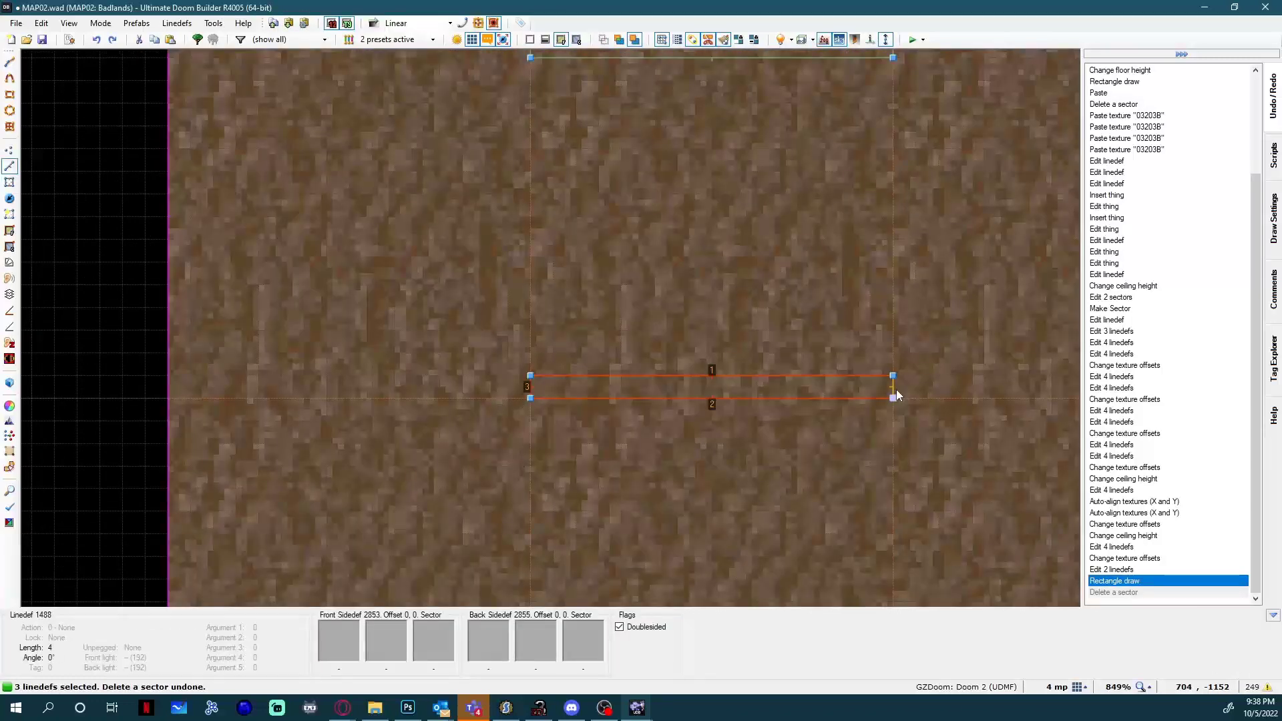
key(f)
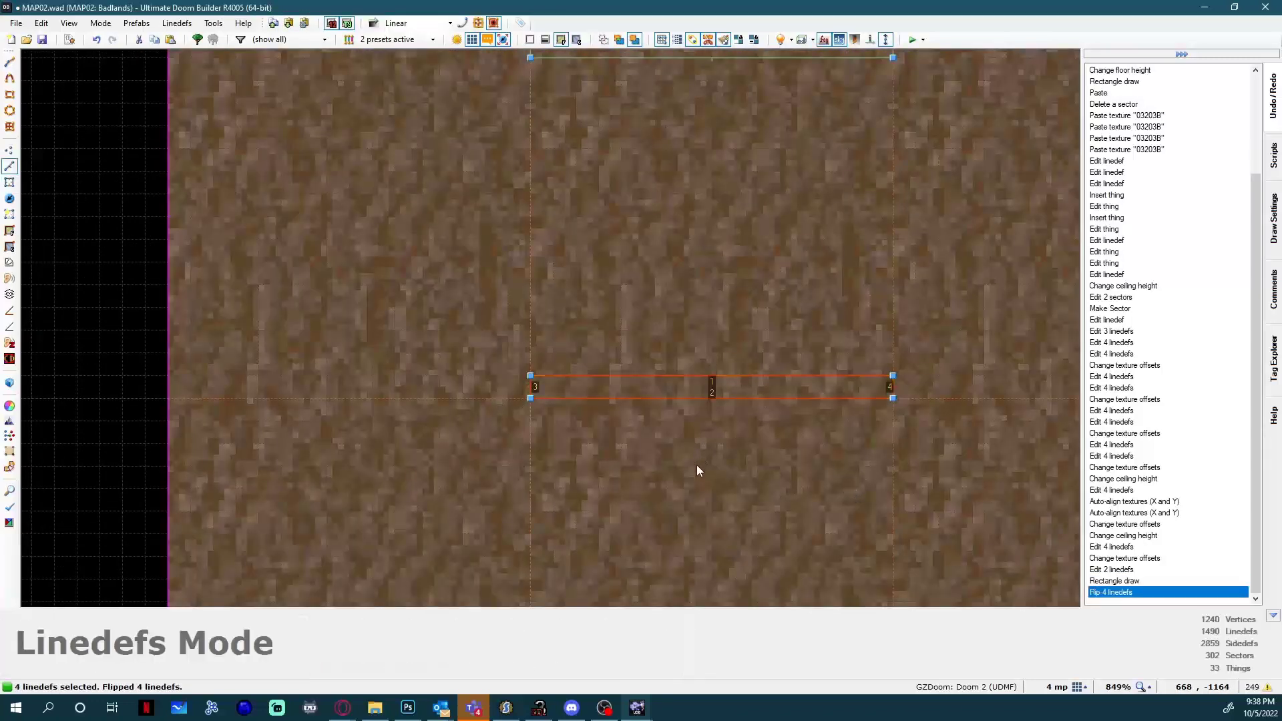
On the new rectangle's four lines, set the back-side sector index to 300 and the back middle texture to 0BNKRC01.
right_click(690, 378)
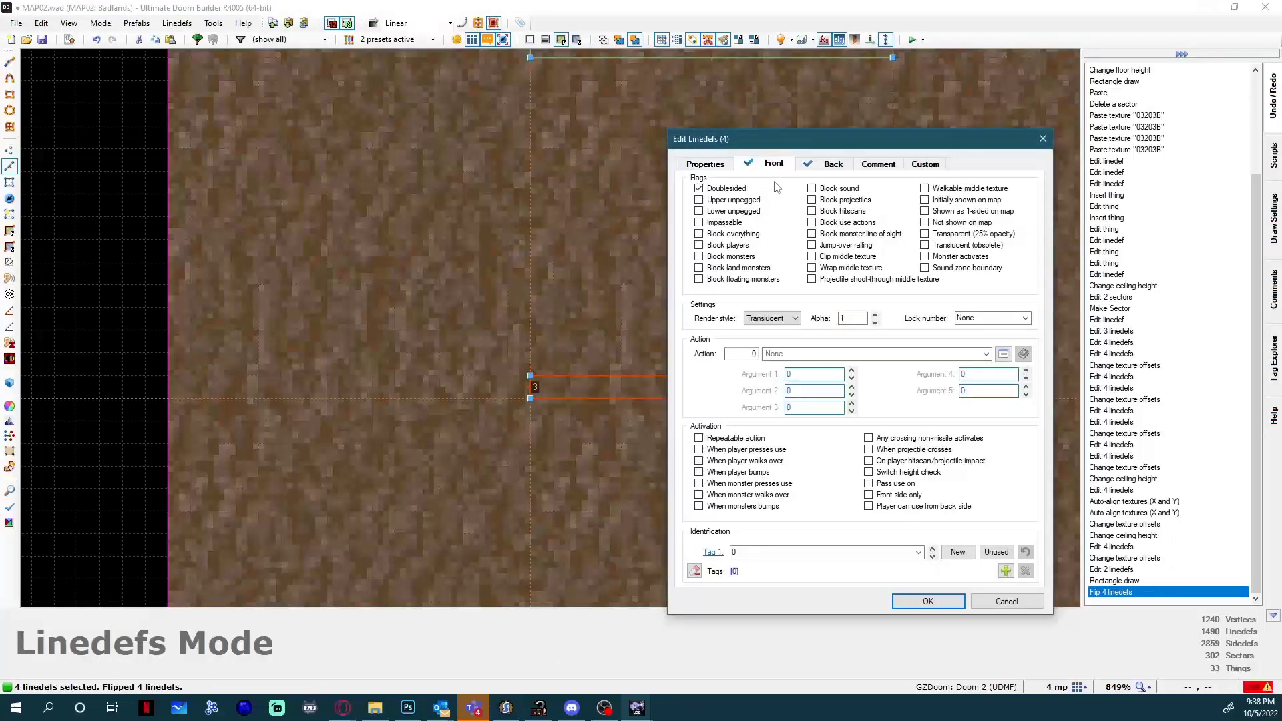
click(773, 163)
double_click(789, 210)
click(815, 168)
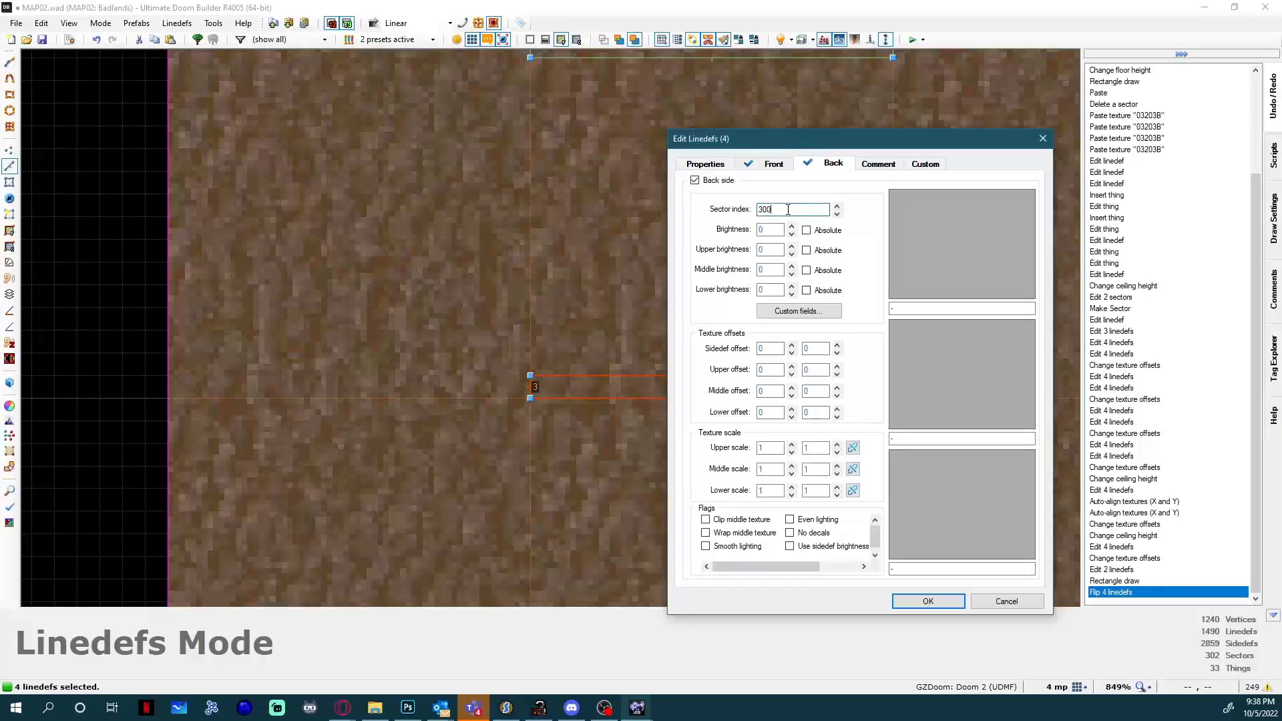
click(957, 382)
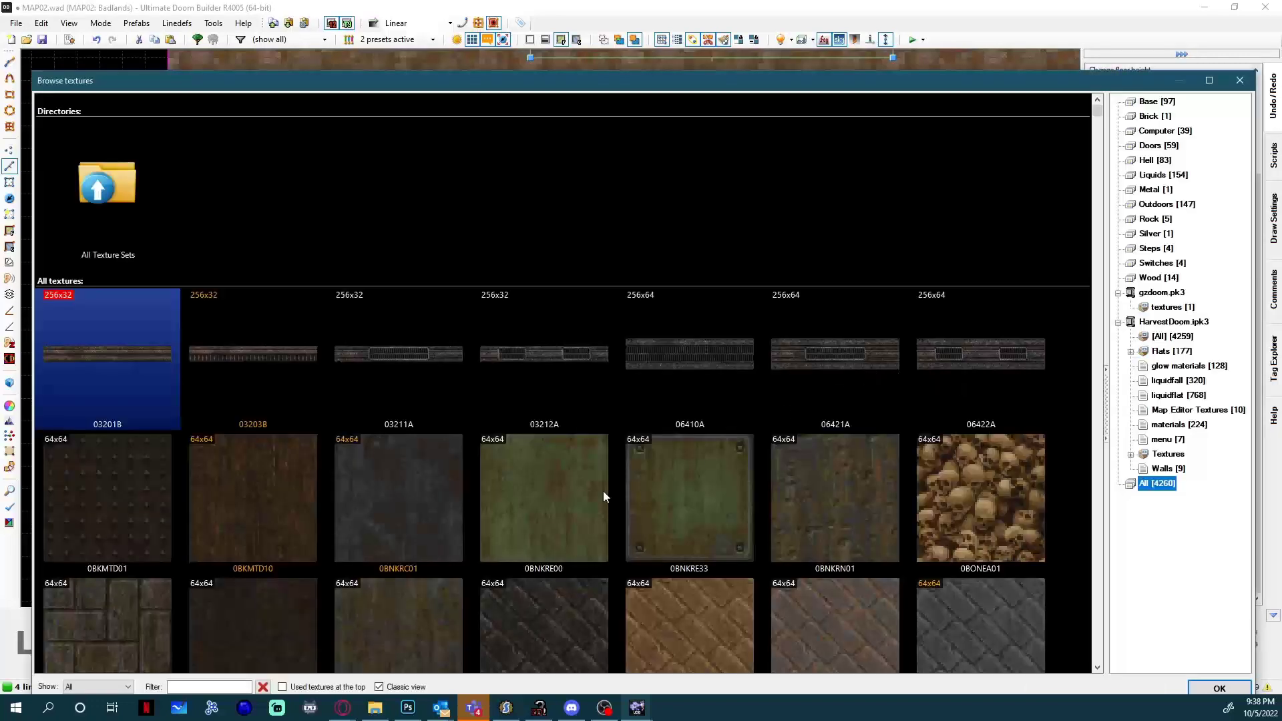
double_click(414, 514)
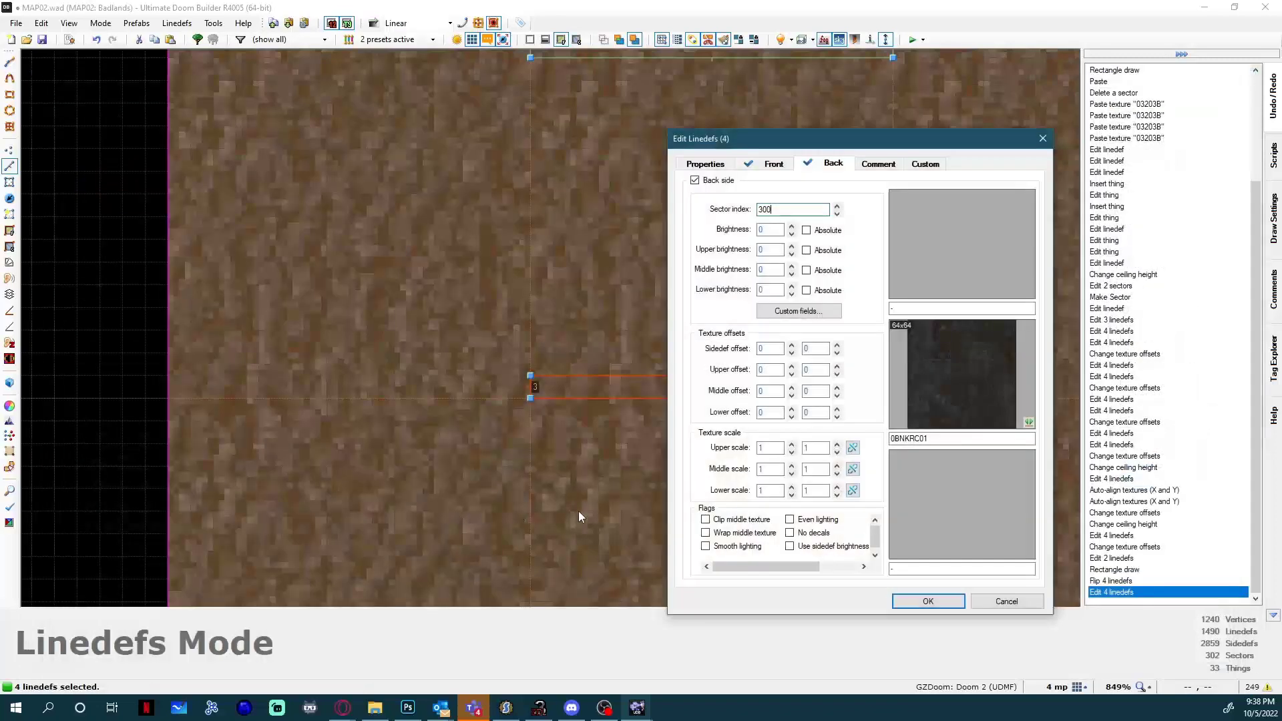
Enable Lower unpegged and Walkable middle texture, set the front middle texture to 0BNKRC01, and check the door in the 3D view.
click(706, 165)
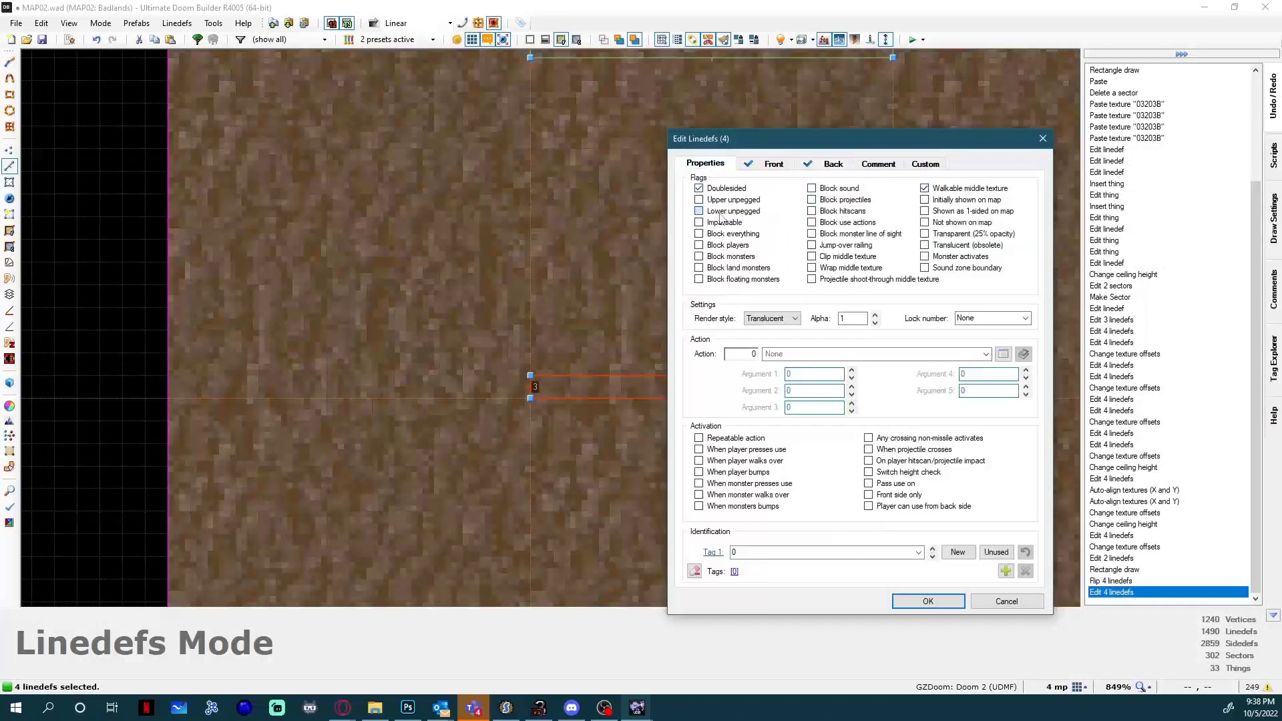
click(771, 167)
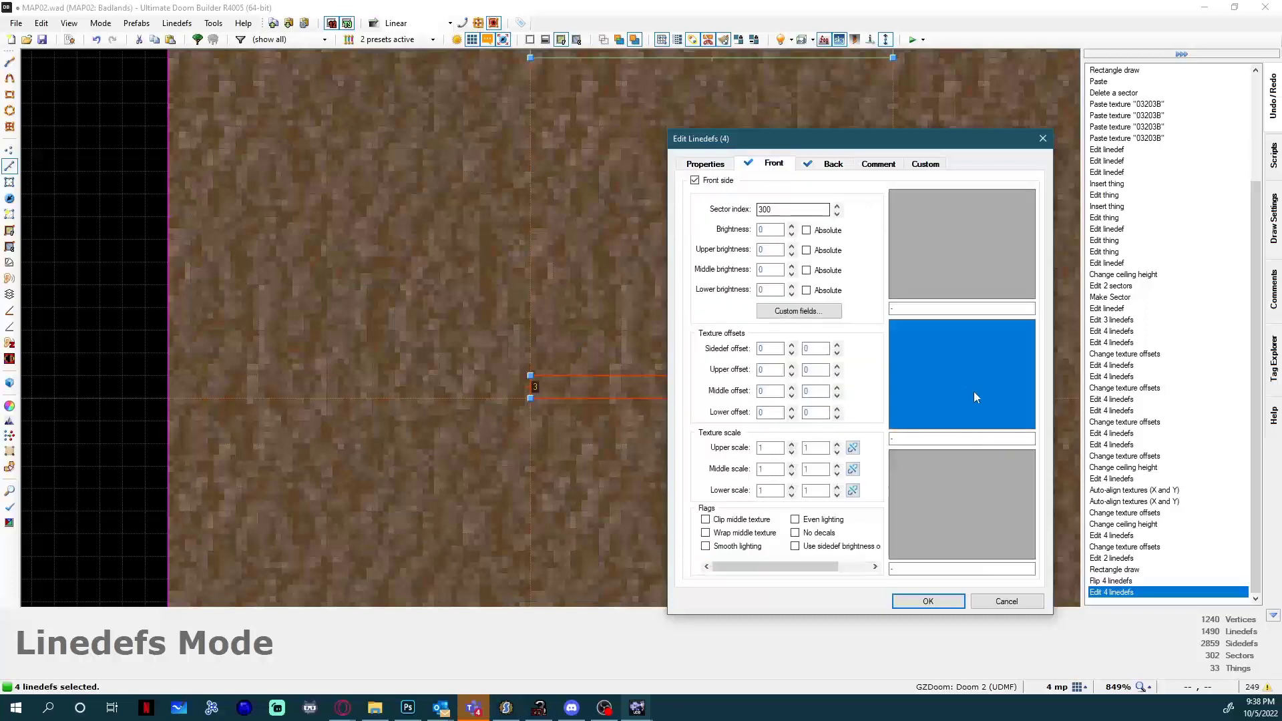
click(831, 164)
double_click(935, 438)
key(ctrl+c)
click(771, 164)
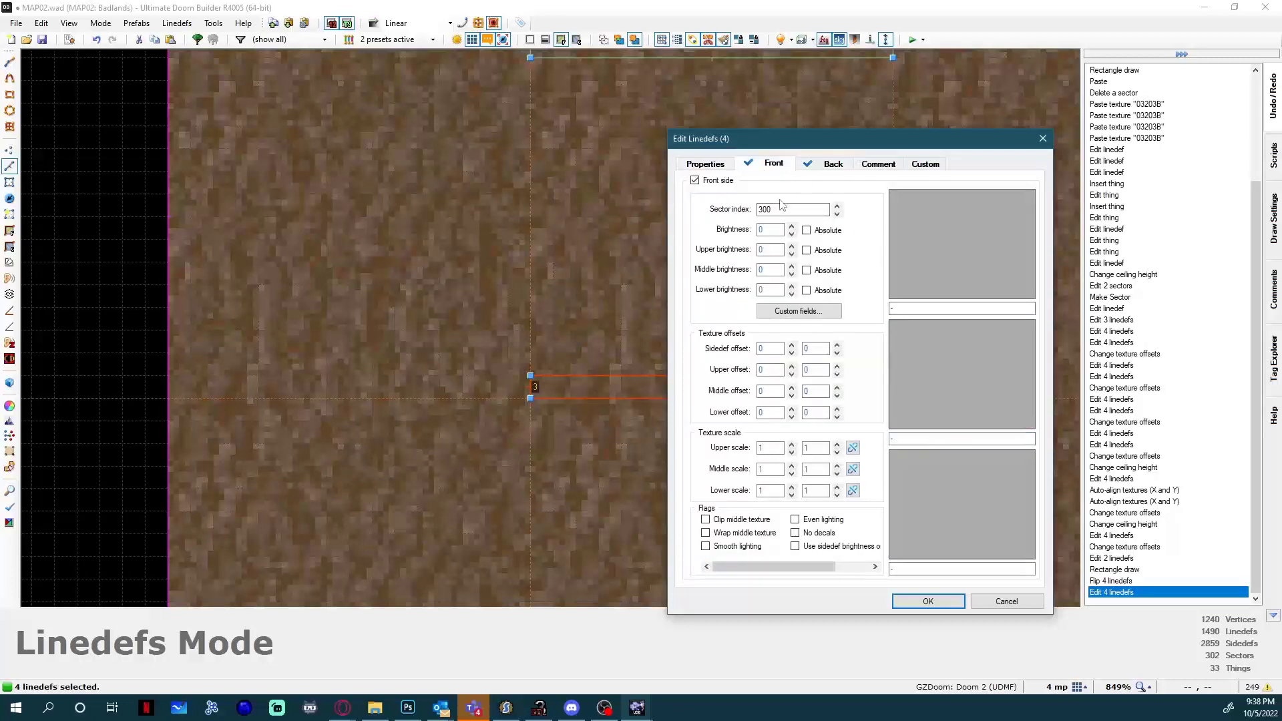
click(926, 439)
key(ctrl+v)
click(910, 602)
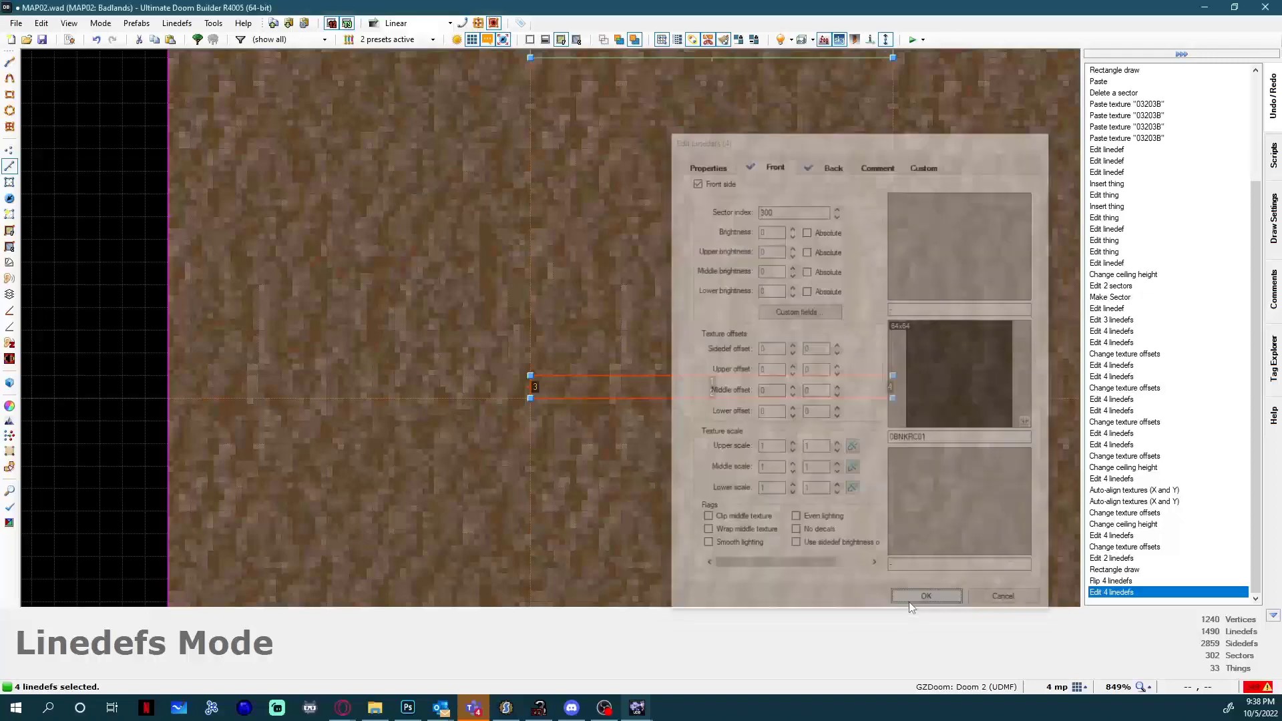
key(w)
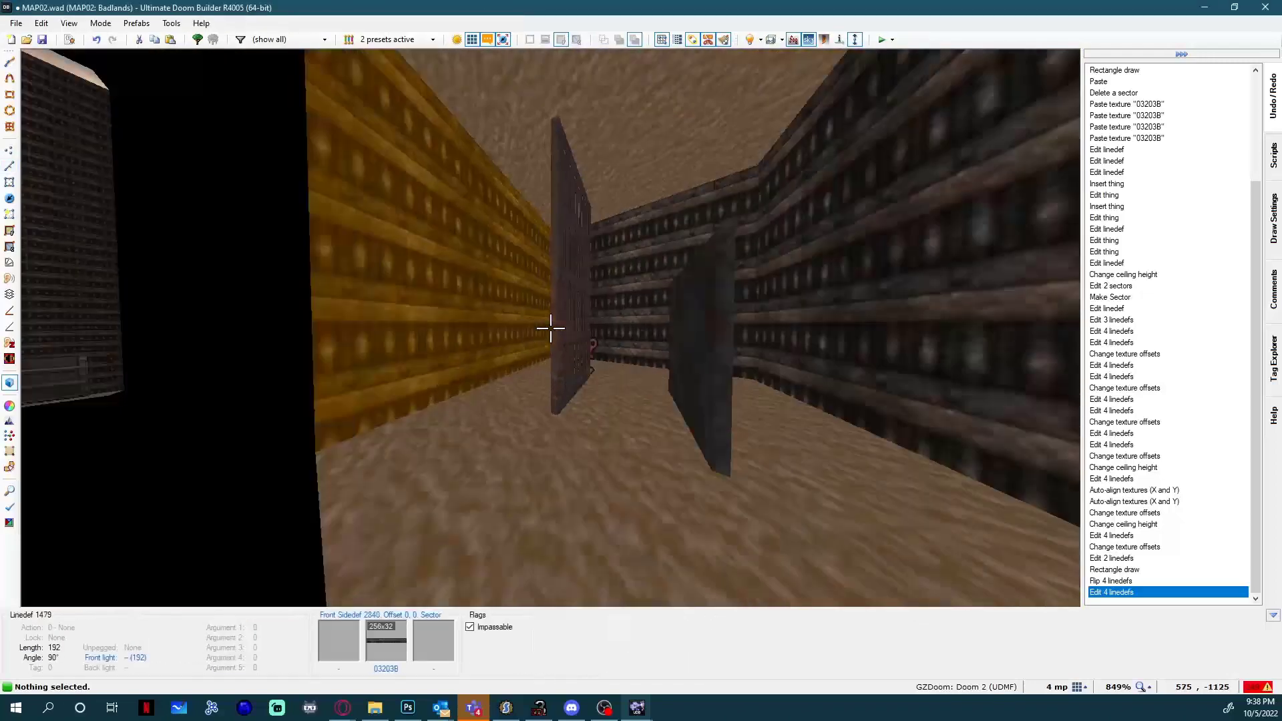
key(w)
Insert a Polyobject Anchor with angle 11 at the upper-right corner of the new door rectangle.
scroll(551, 327, down, 3)
key(t)
scroll(728, 413, up, 3)
scroll(723, 461, up, 1)
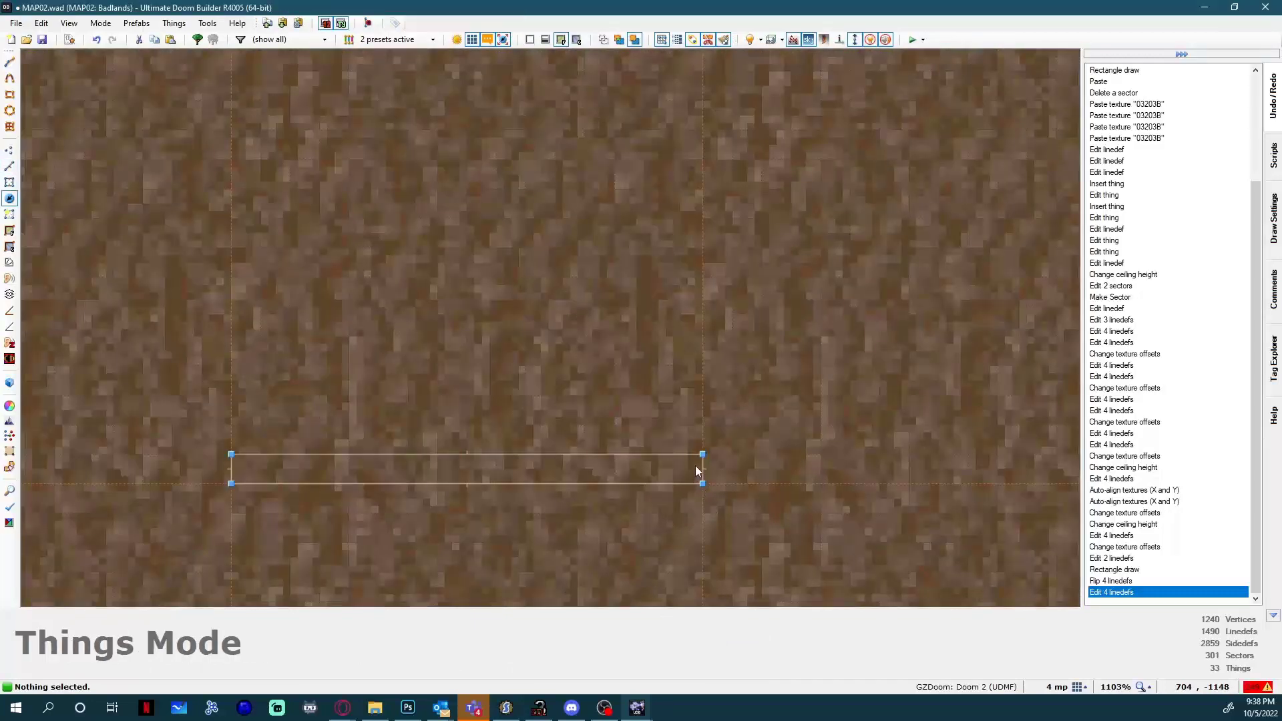
right_click(702, 458)
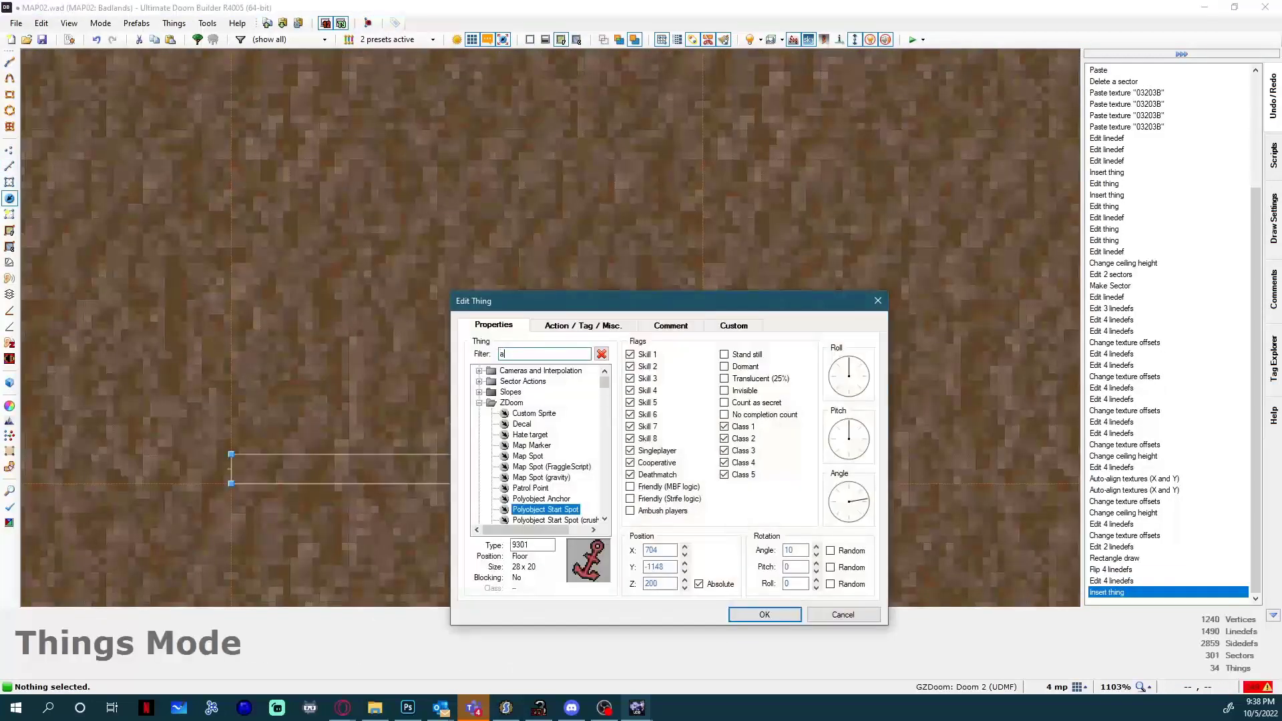
text(anc)
click(528, 385)
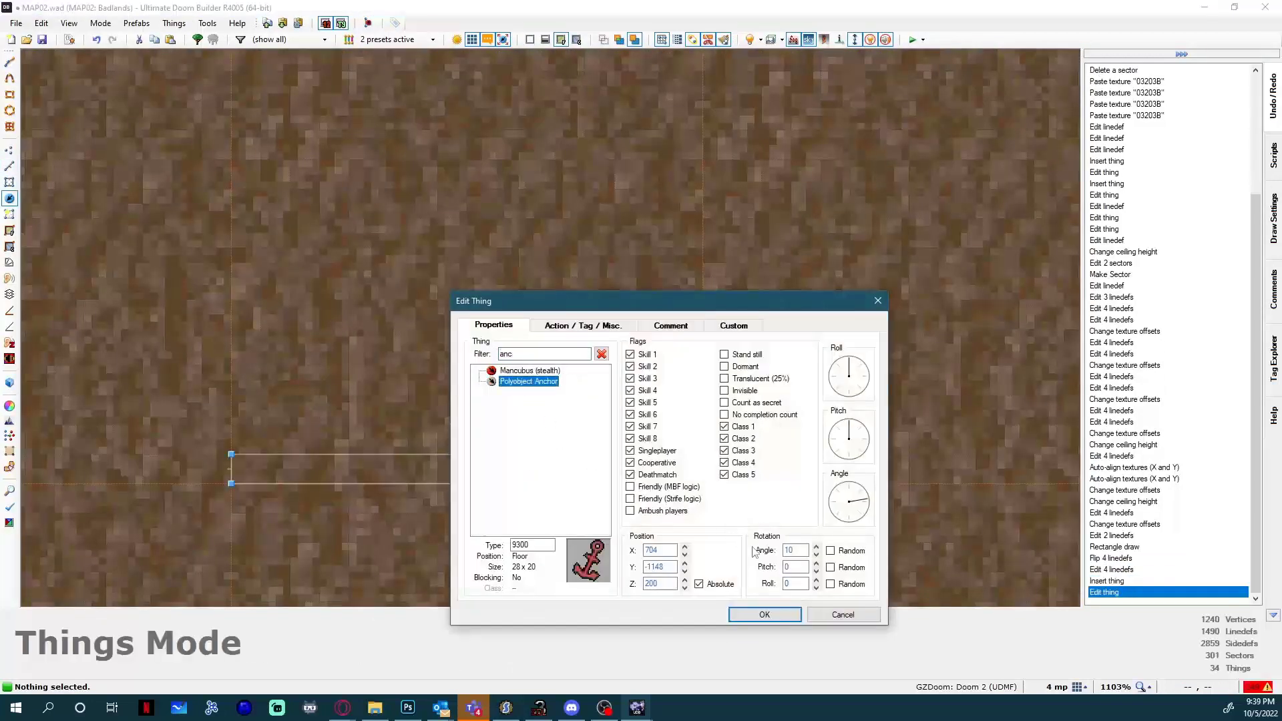
double_click(792, 552)
click(764, 614)
Select the four lines of the new door and assign them the Polyobject Explicit Line action.
key(l)
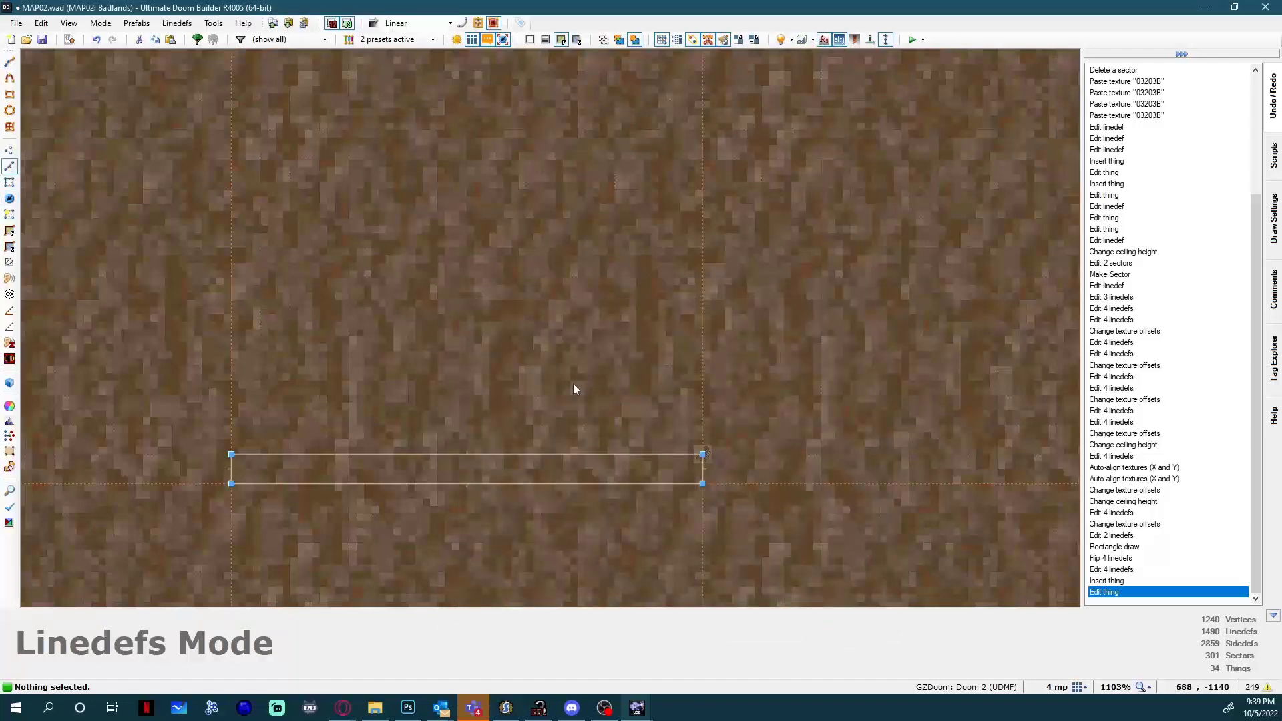
click(386, 456)
click(233, 474)
click(331, 484)
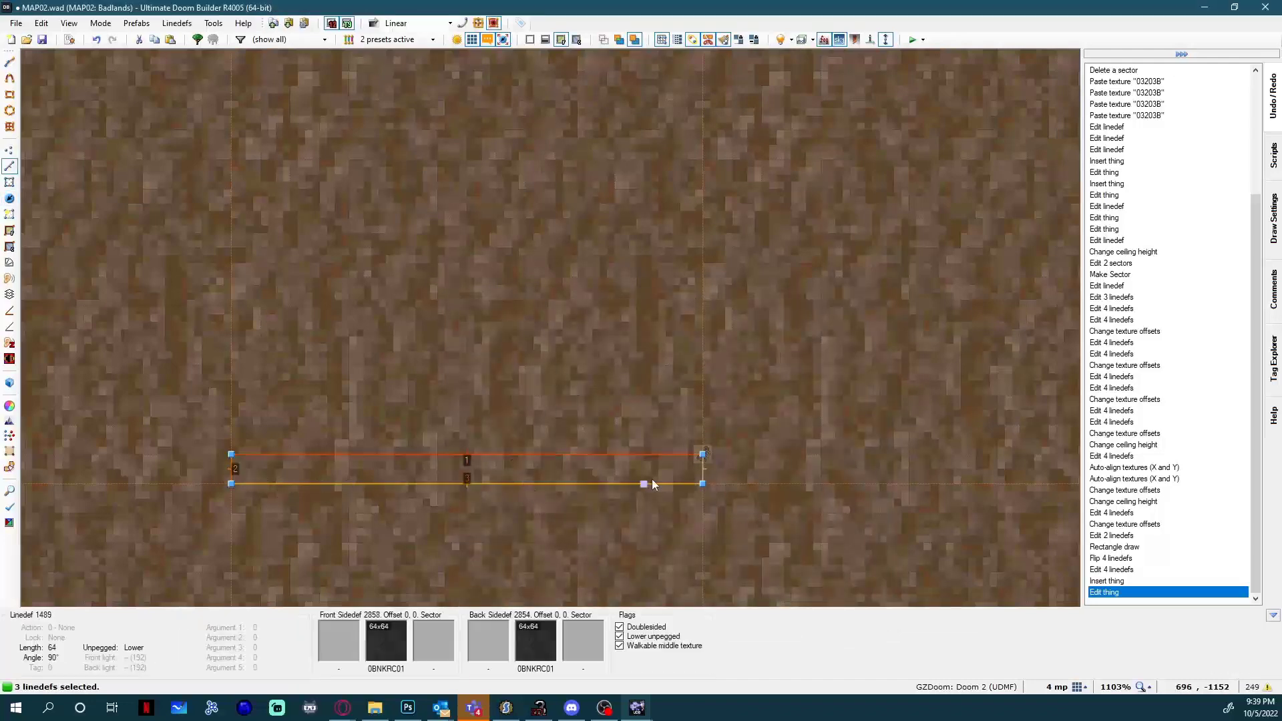
click(702, 470)
right_click(702, 470)
click(715, 170)
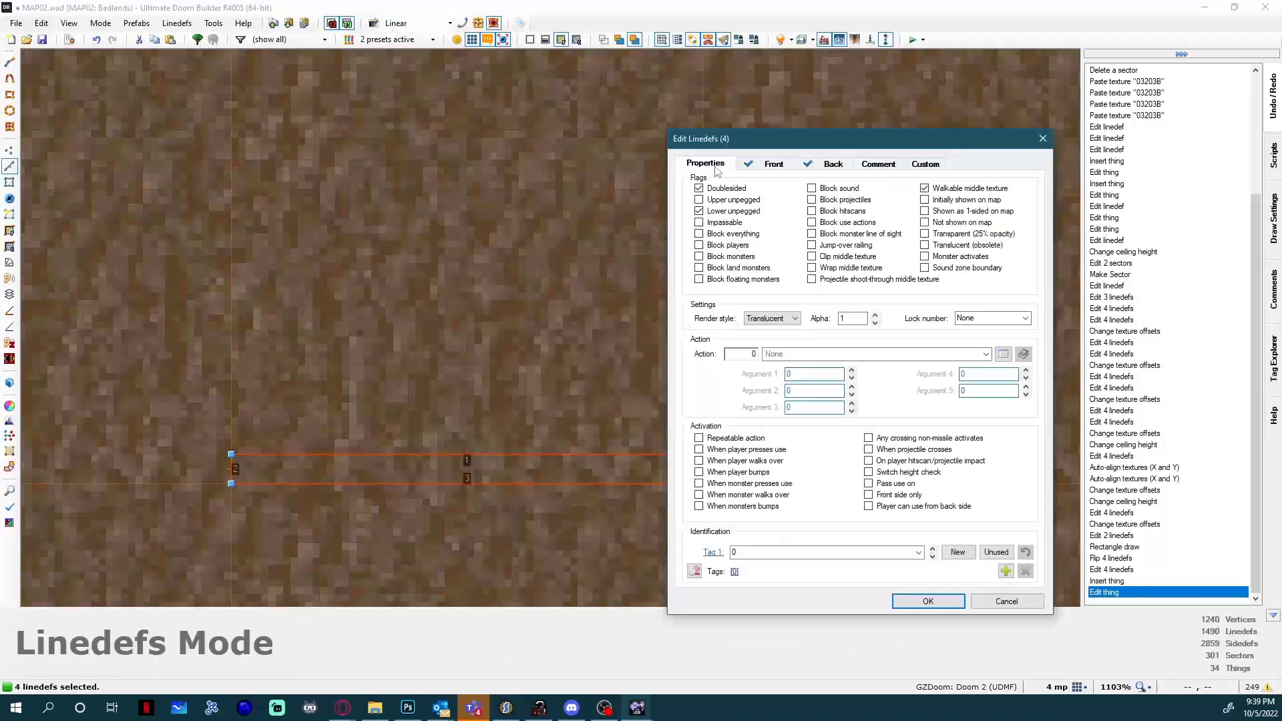
click(1003, 354)
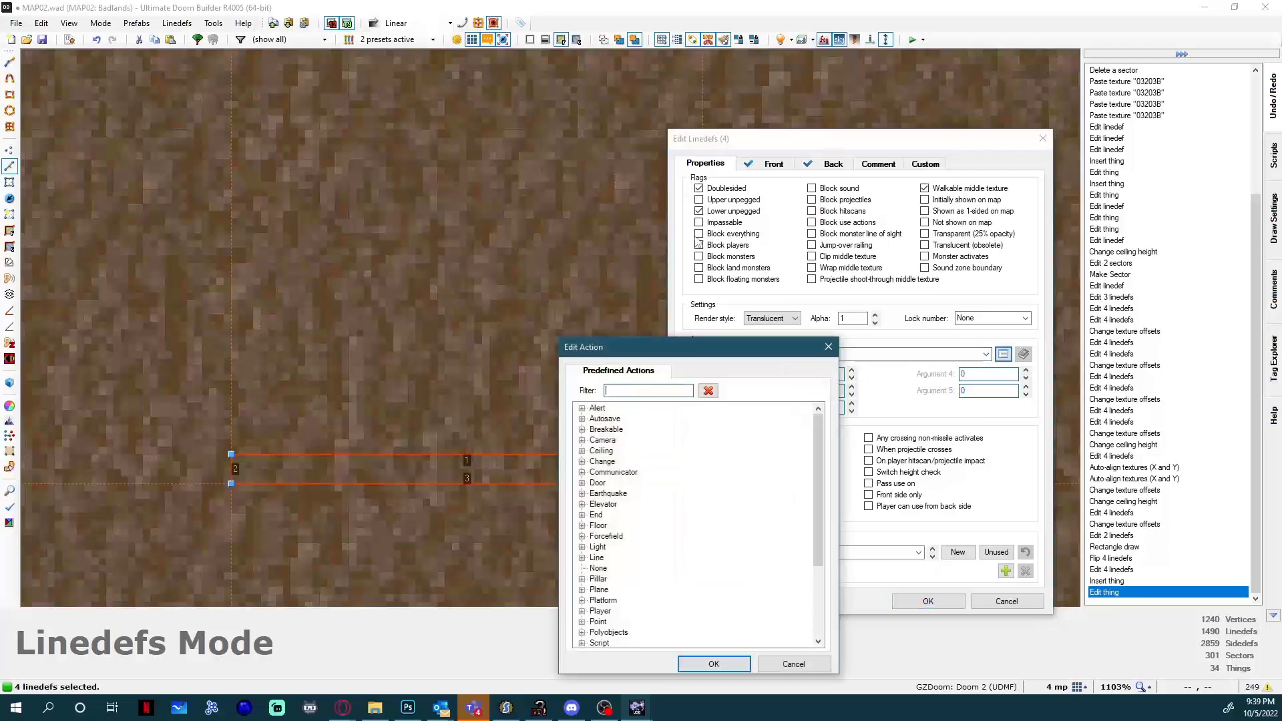
text(poly)
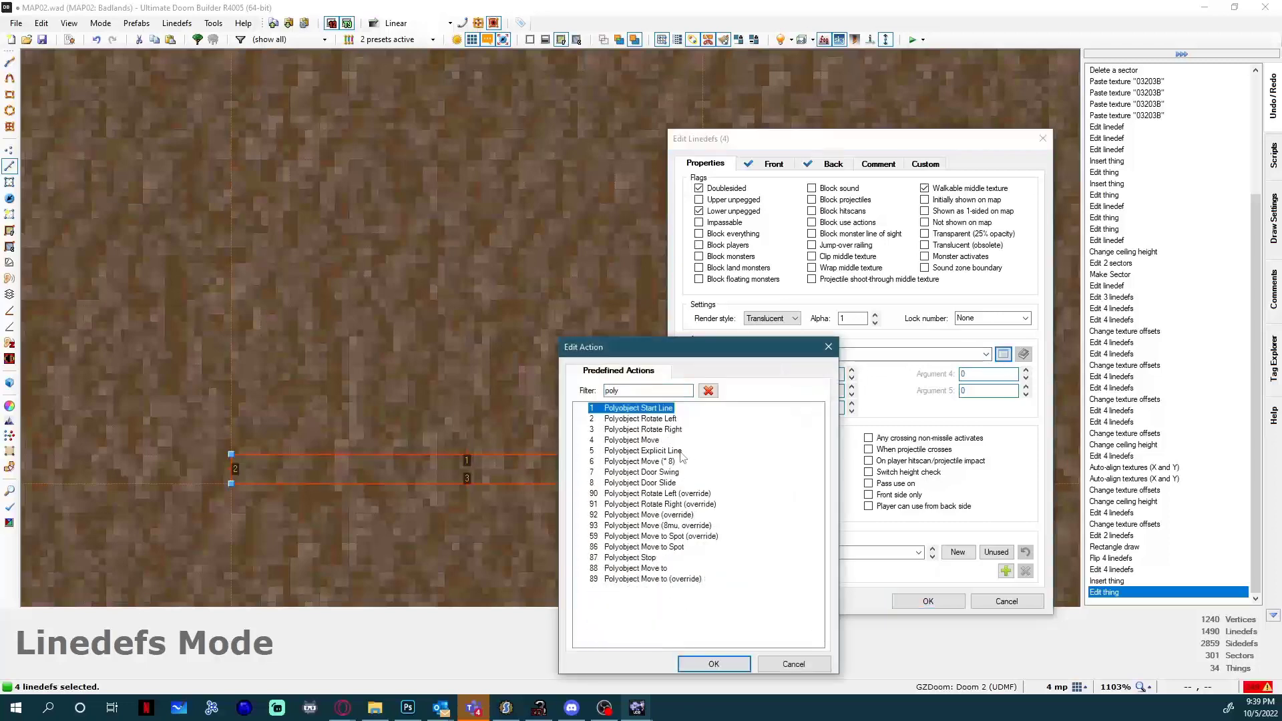
double_click(682, 456)
Set the four lines' polyobject number to 11 and rendering order to 1, and apply the changes.
double_click(815, 372)
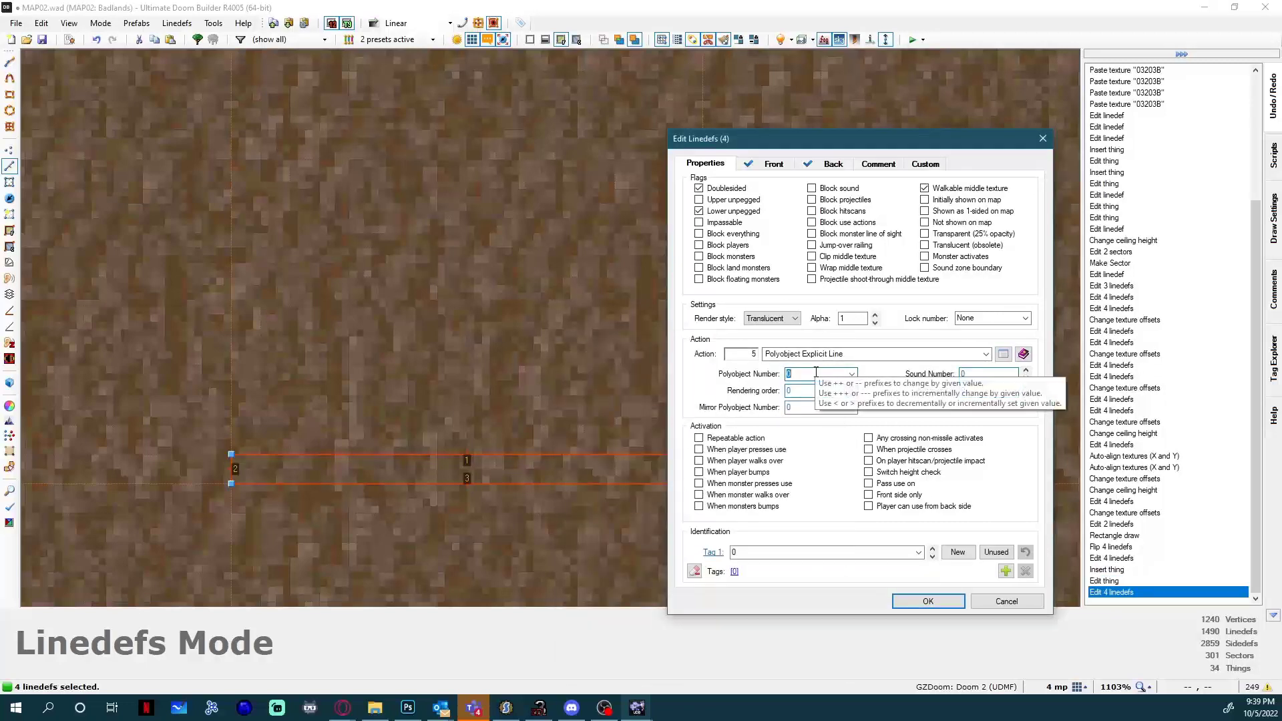
text(11)
double_click(810, 390)
text(1)
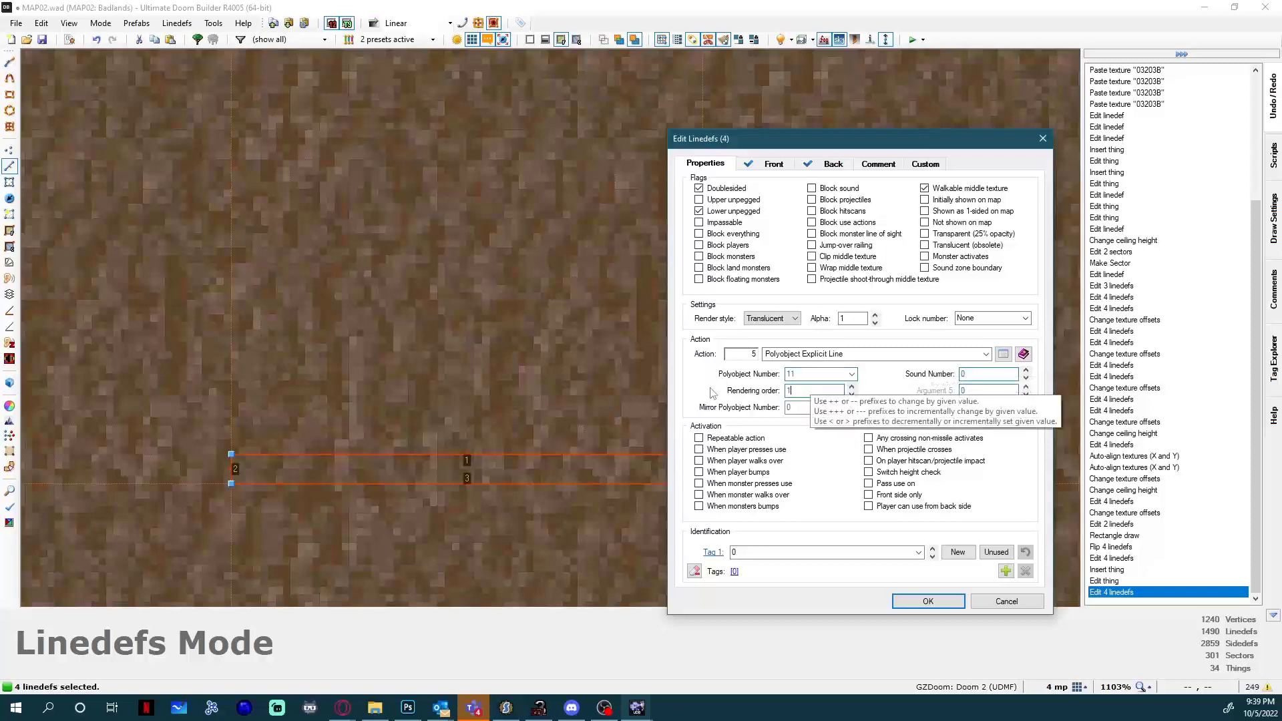
click(928, 601)
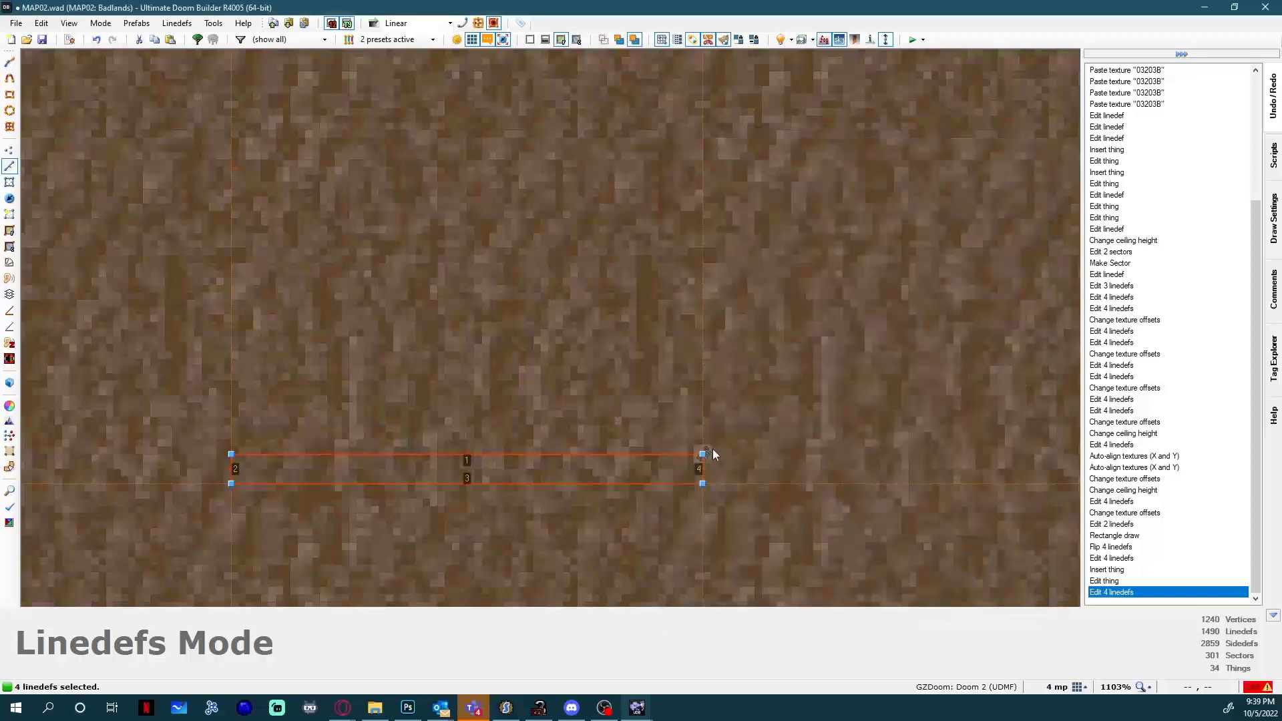
Tag the new door's two long lines 111 and make their action repeatable.
click(499, 467)
click(500, 480)
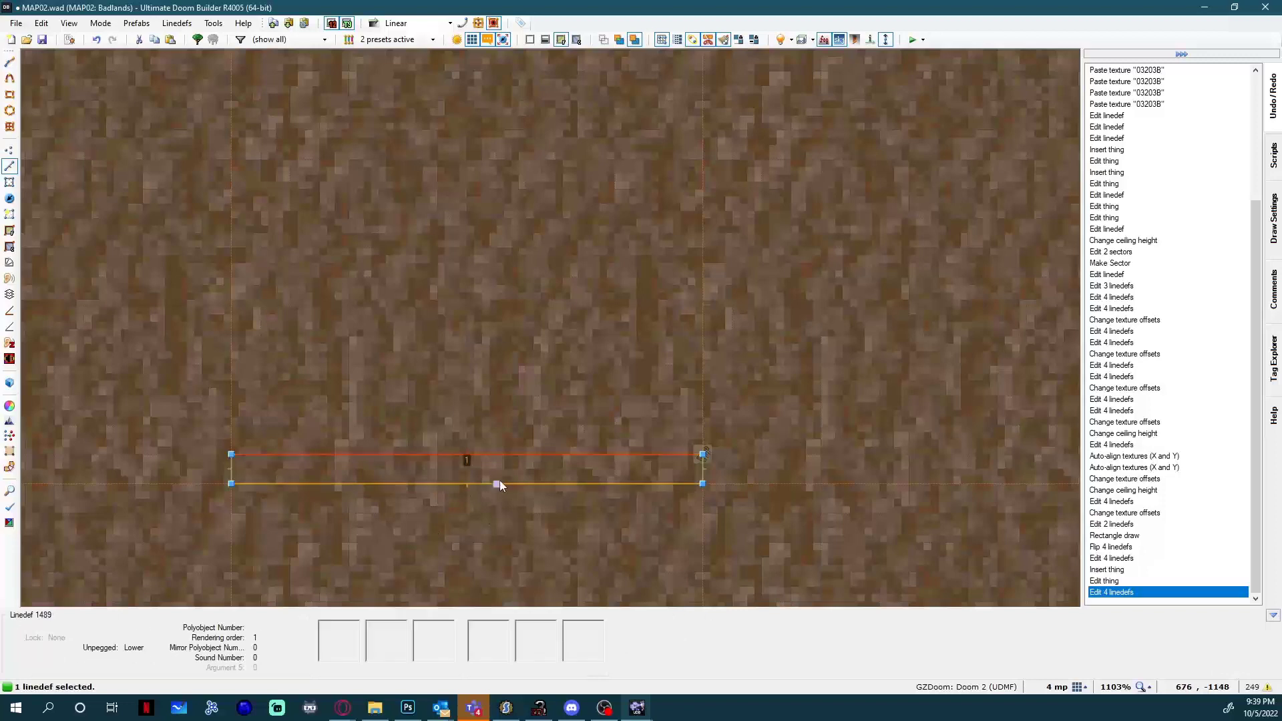
right_click(507, 462)
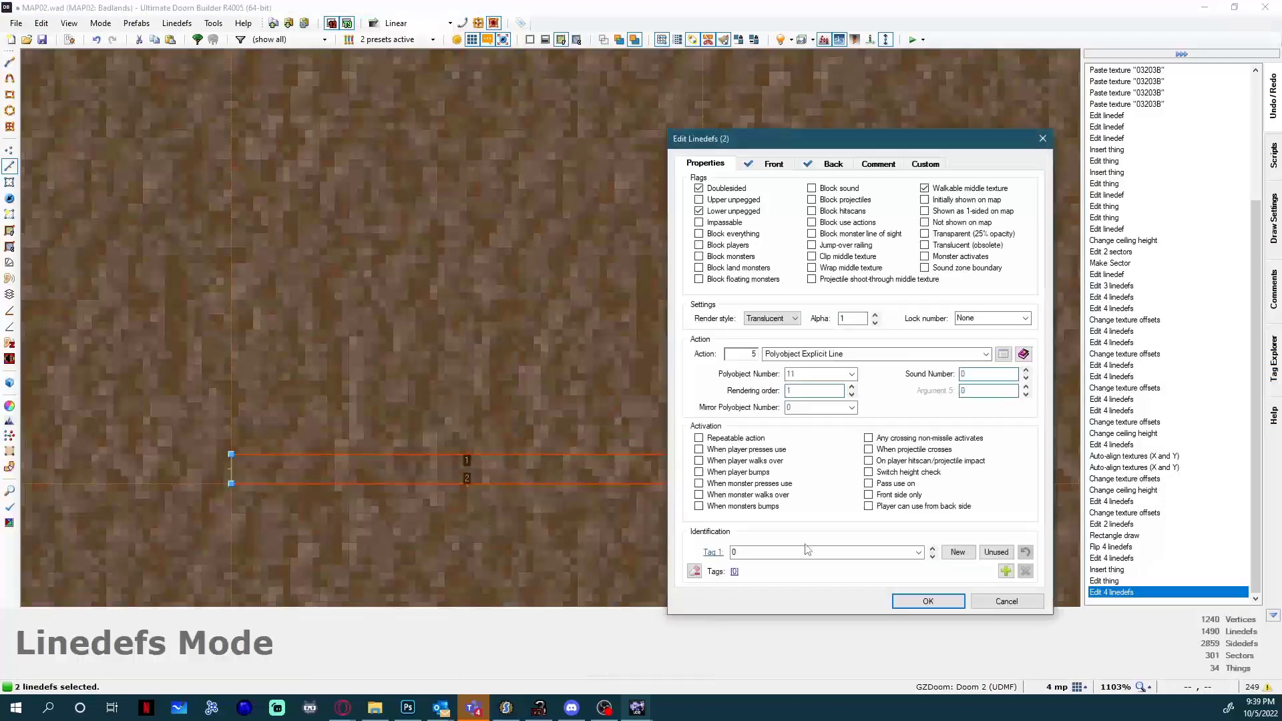
text(111)
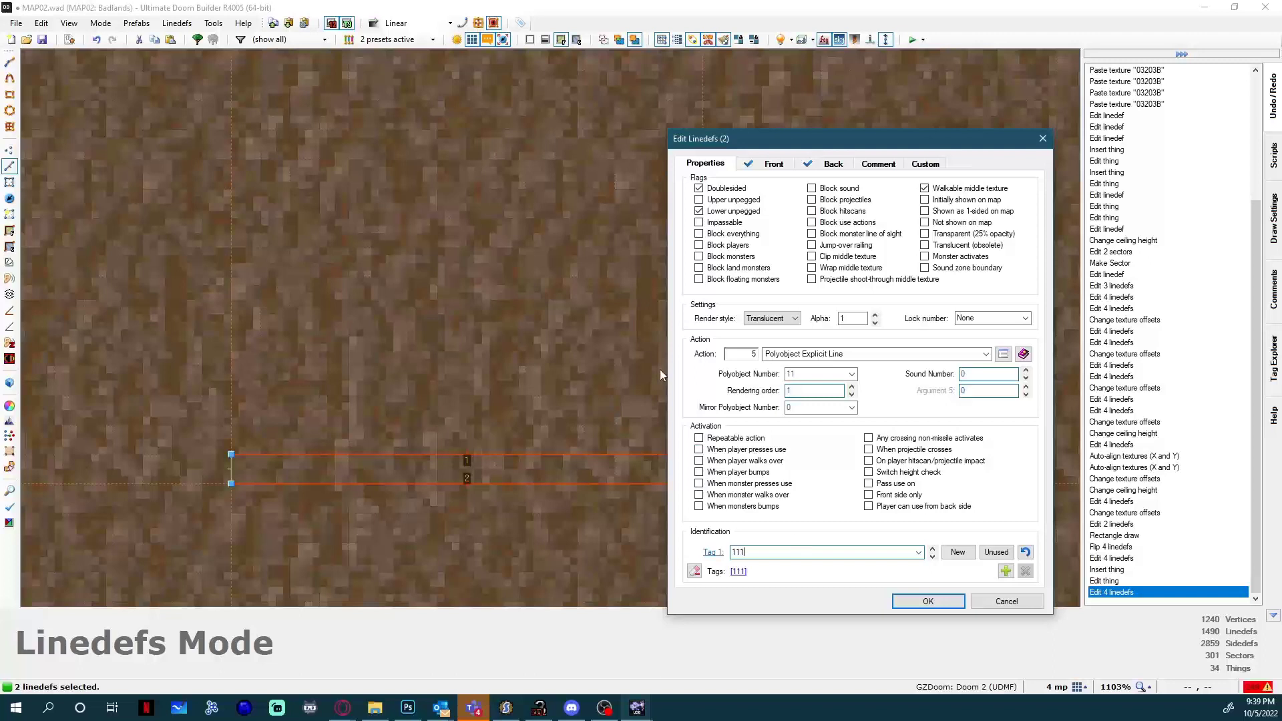
click(716, 439)
key(Return)
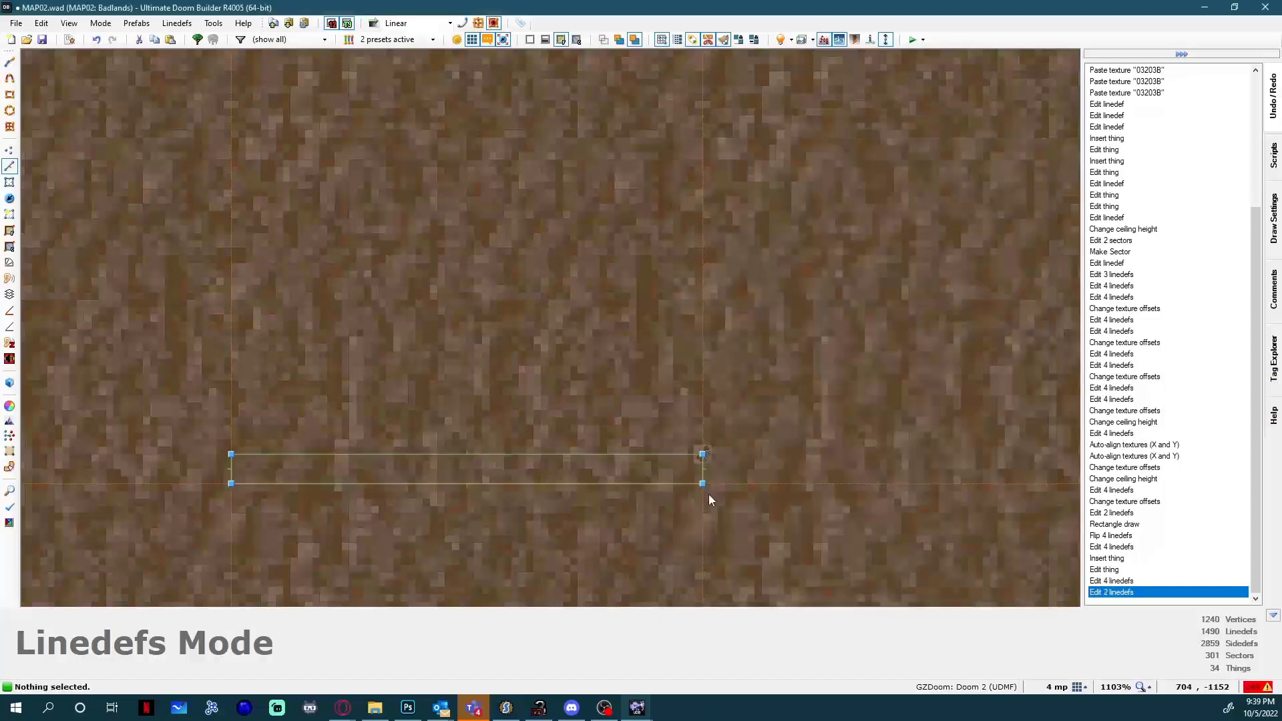
Draw a 64 by 4 rectangle below the first start spot's rectangle, lined up with its ends, and flip its sector's lines.
key(t)
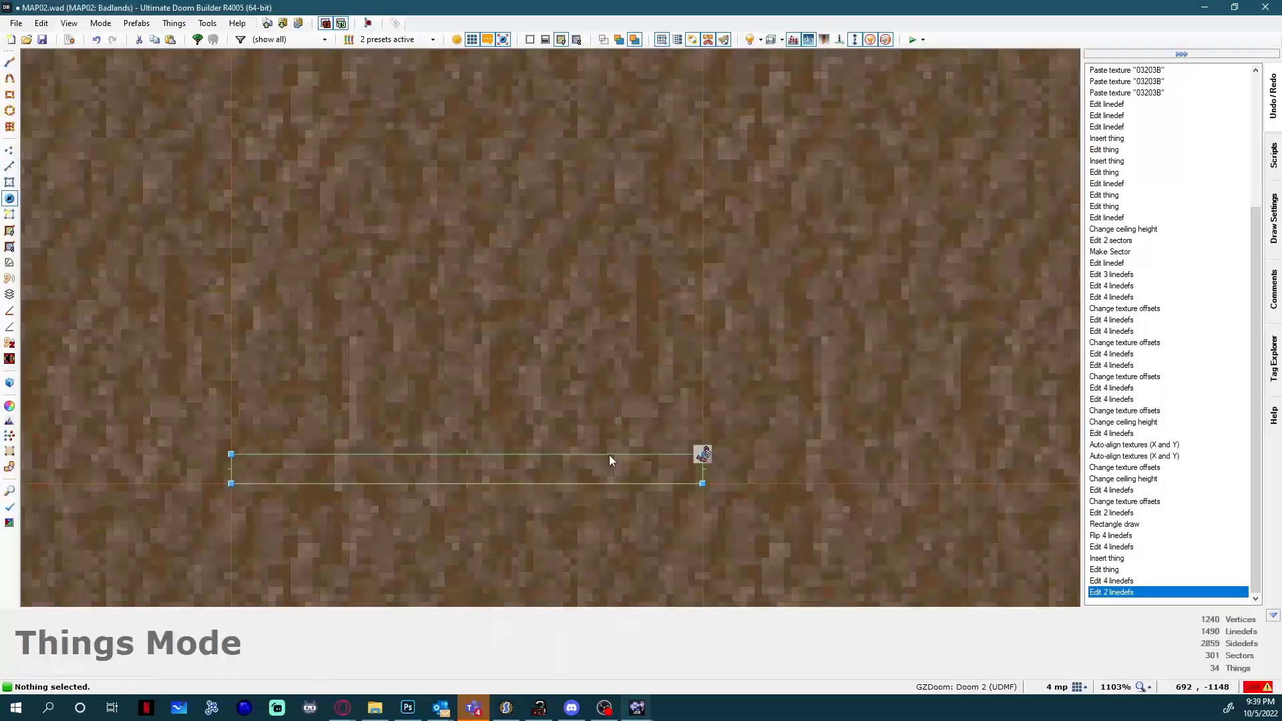
scroll(609, 454, down, 10)
scroll(345, 461, up, 5)
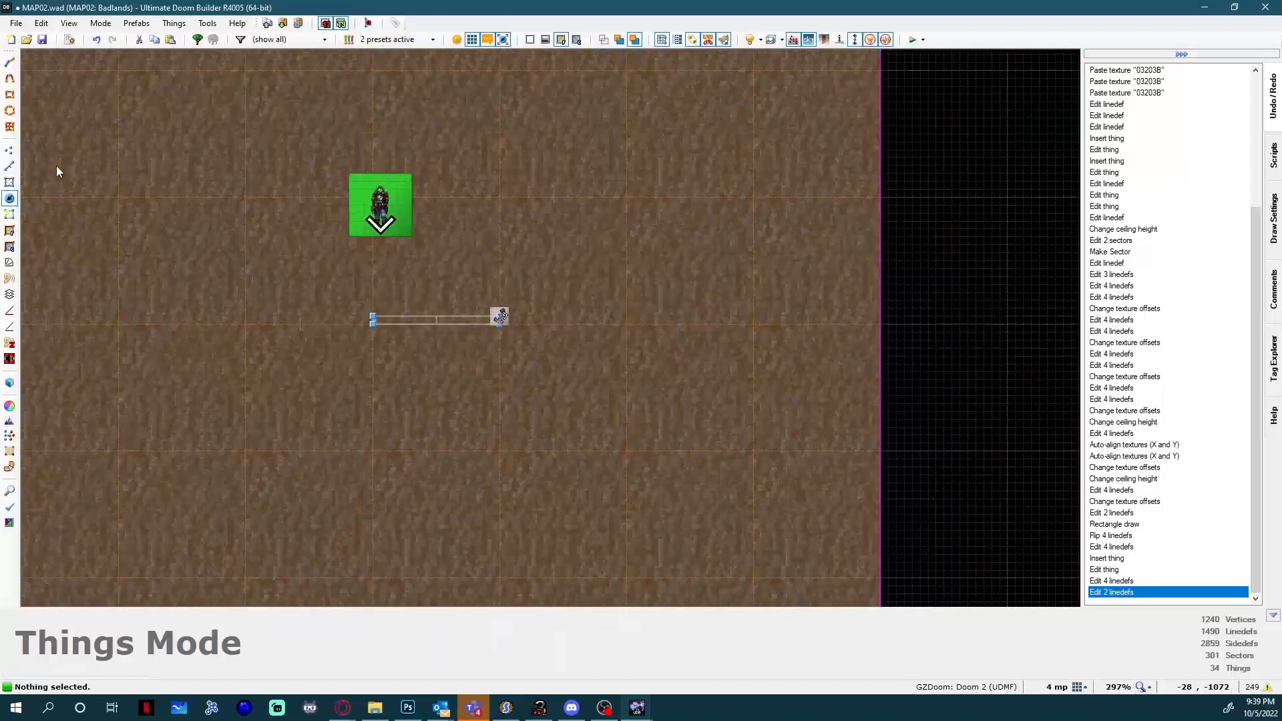
click(9, 95)
scroll(352, 451, up, 1)
scroll(384, 438, up, 3)
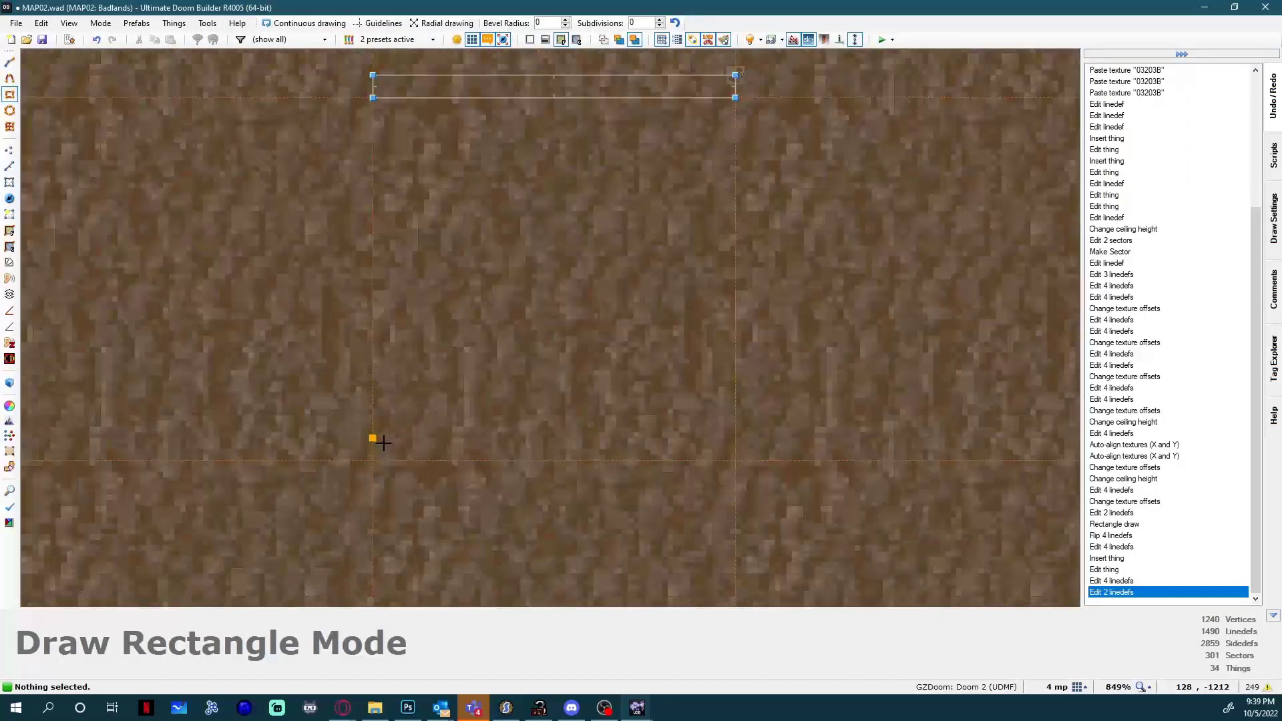
drag(384, 442, 738, 468)
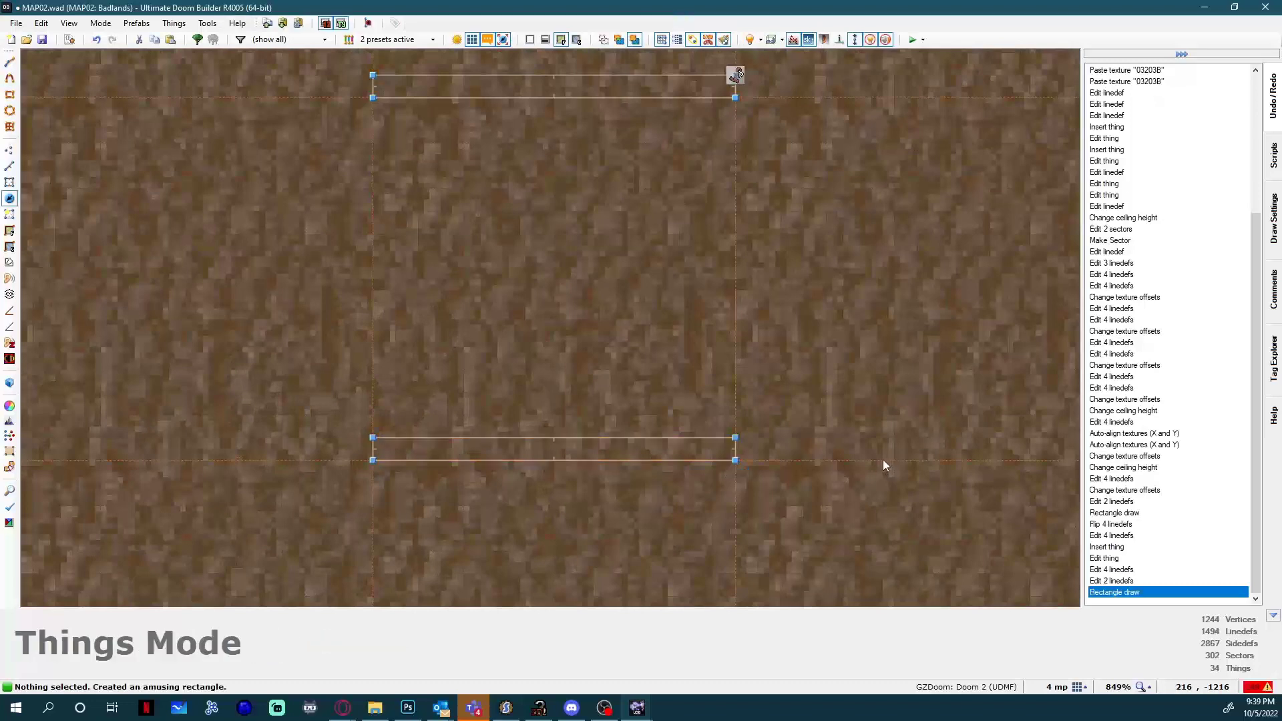
key(s)
click(651, 447)
key(f)
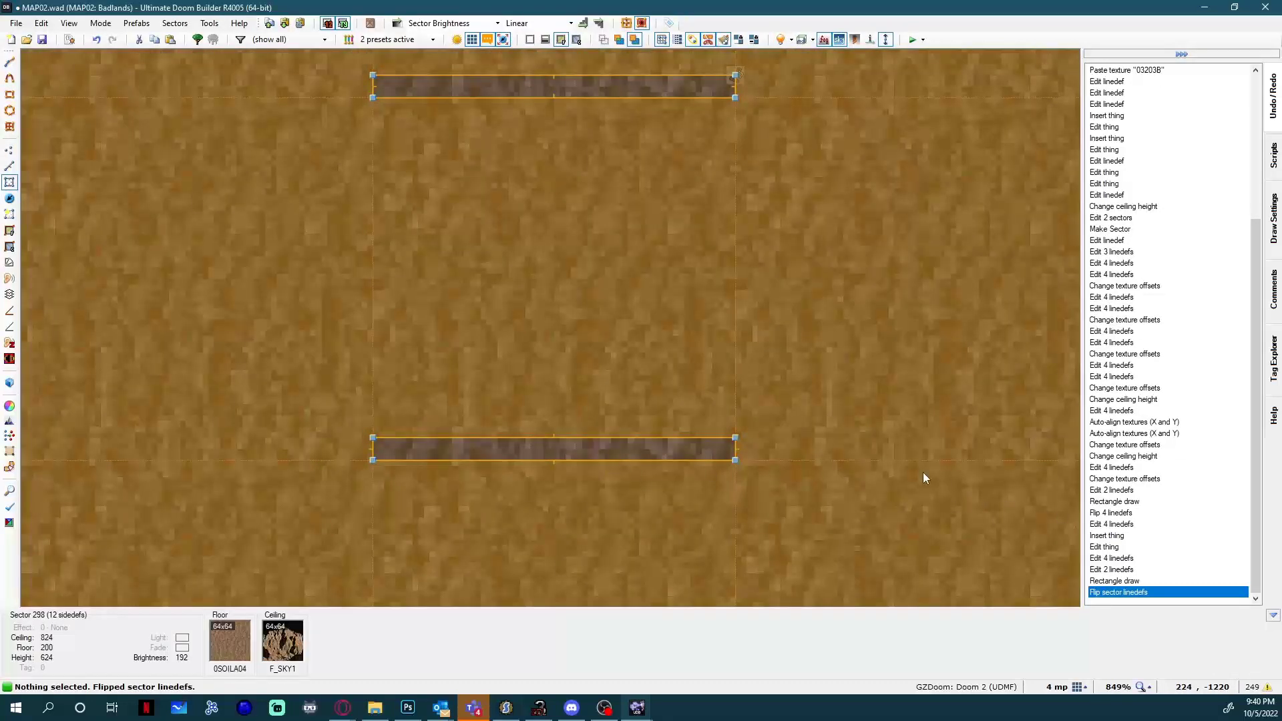
Insert a Polyobject Start Spot with angle 11 at the upper-right corner of the newly drawn rectangle.
key(t)
right_click(740, 435)
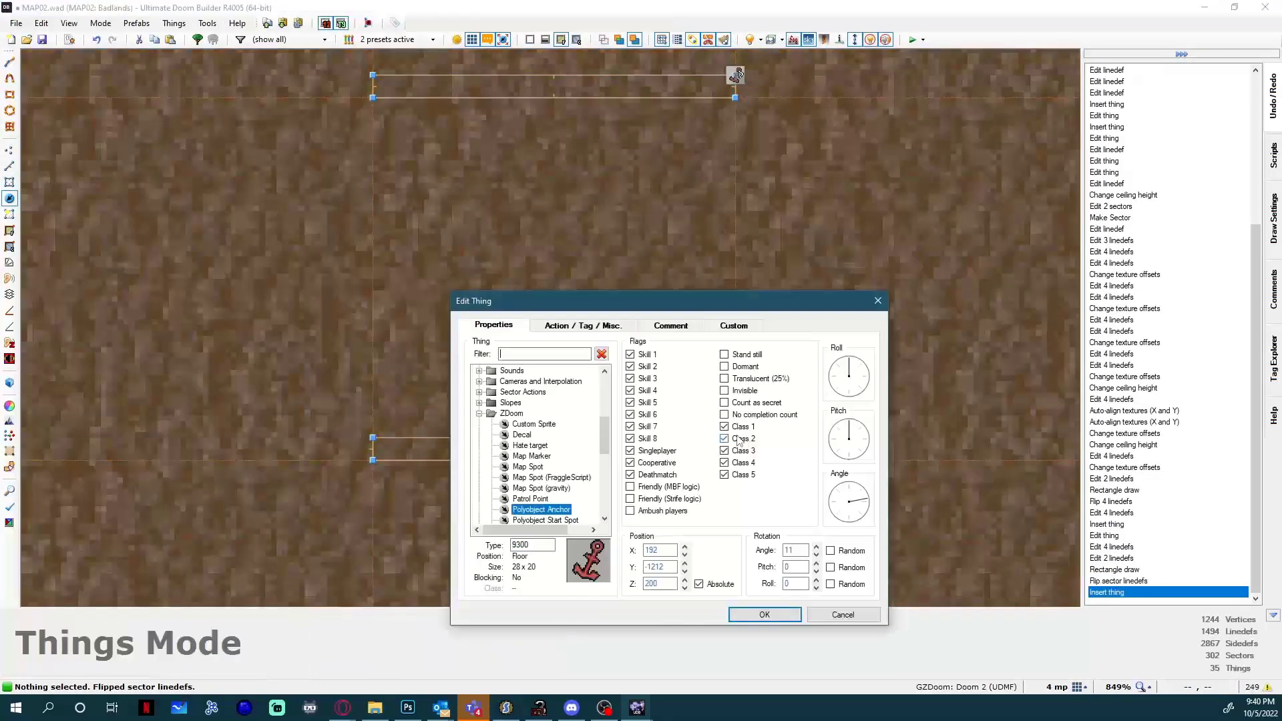
text(start s)
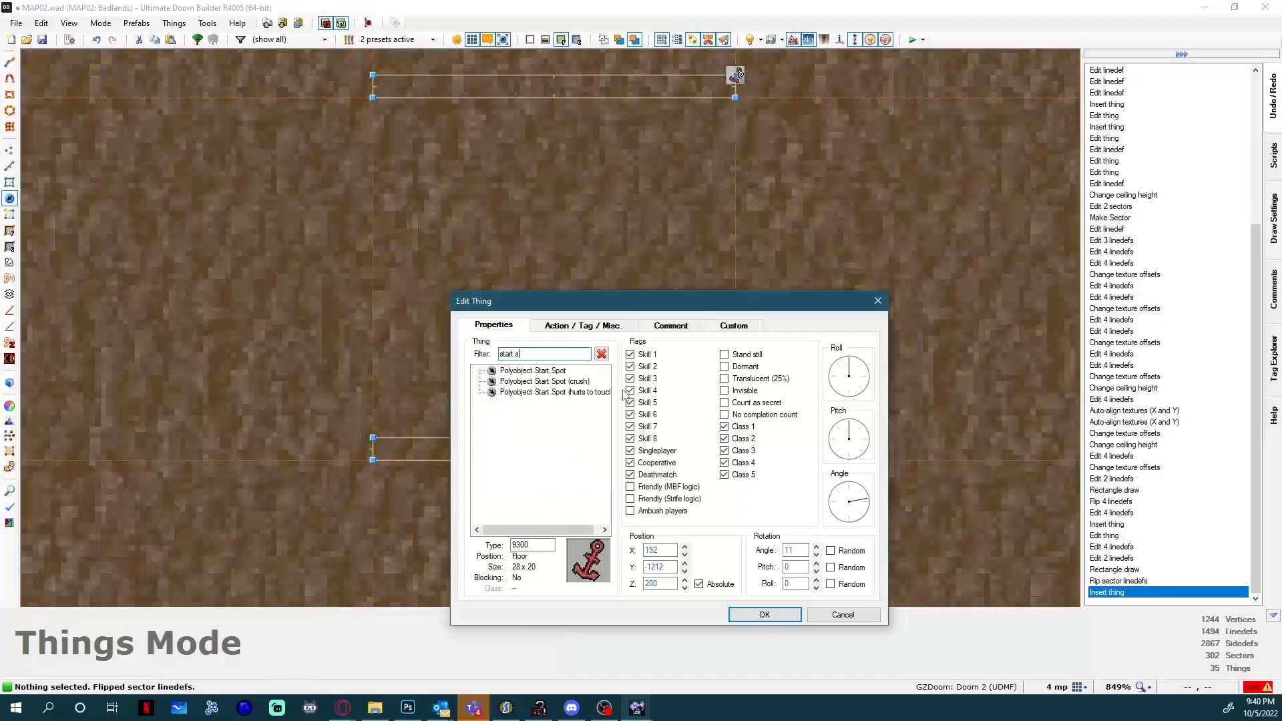
click(533, 371)
key(Return)
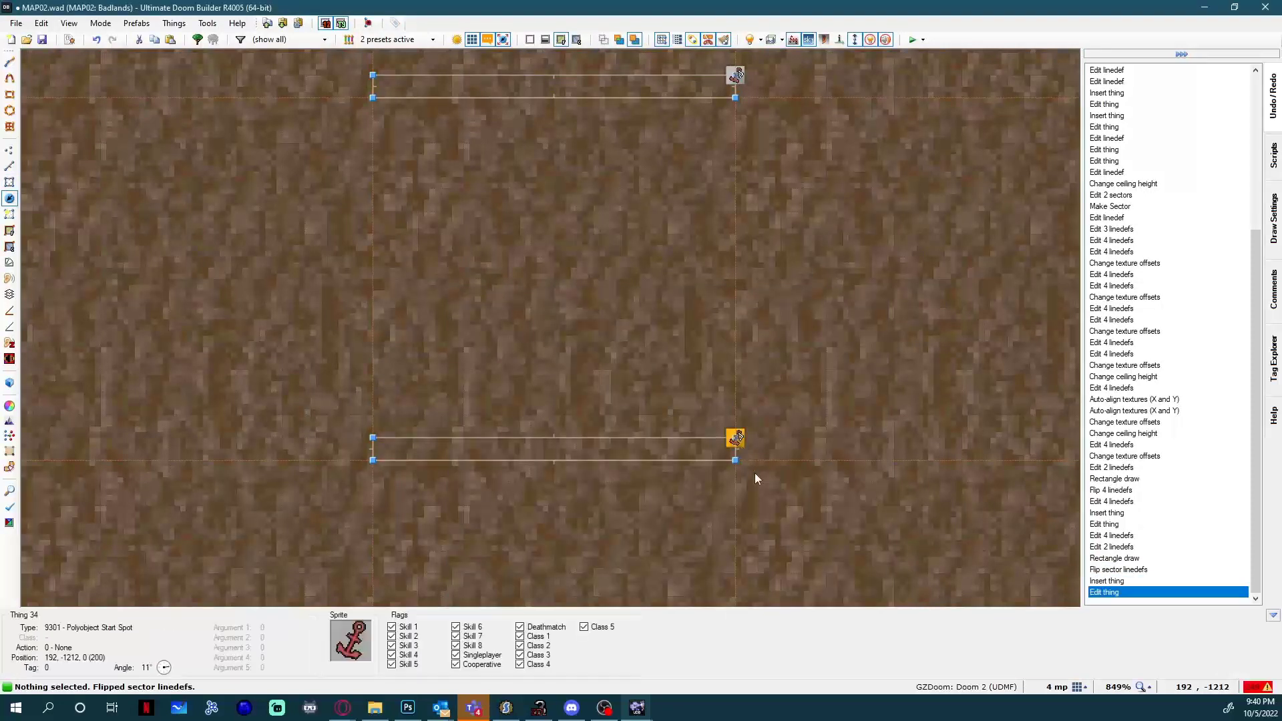
right_click(755, 478)
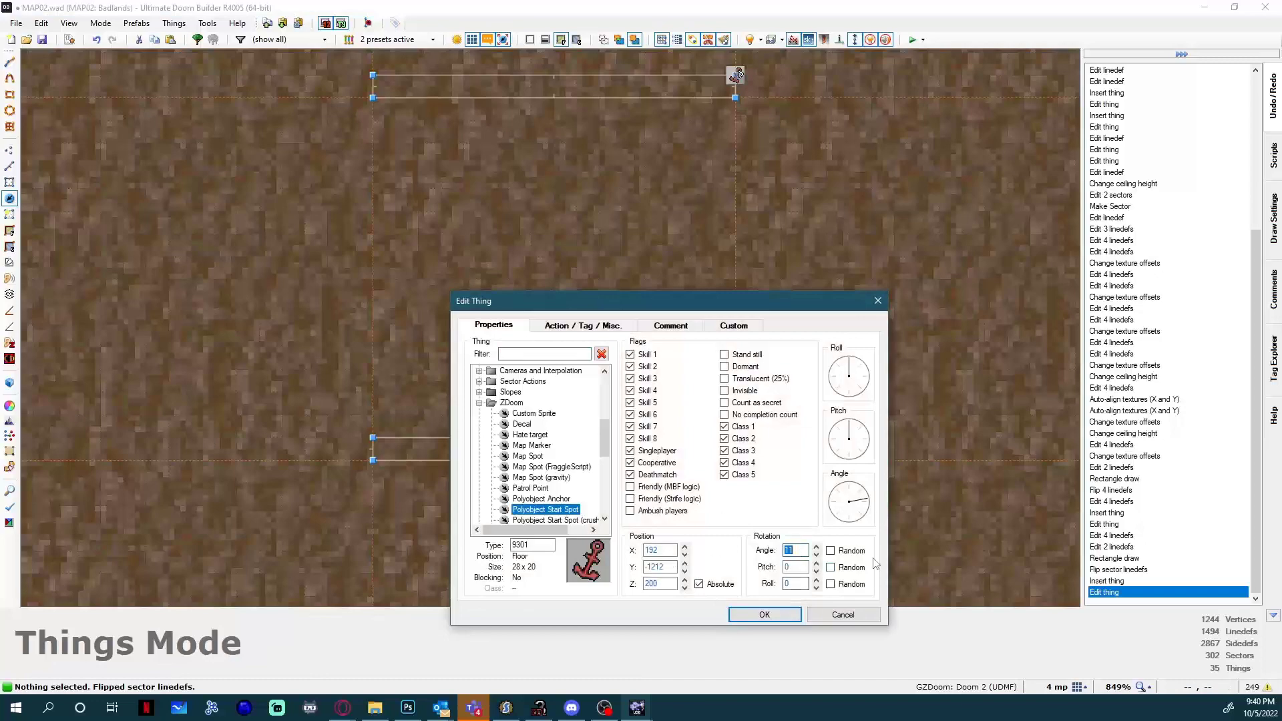
click(764, 615)
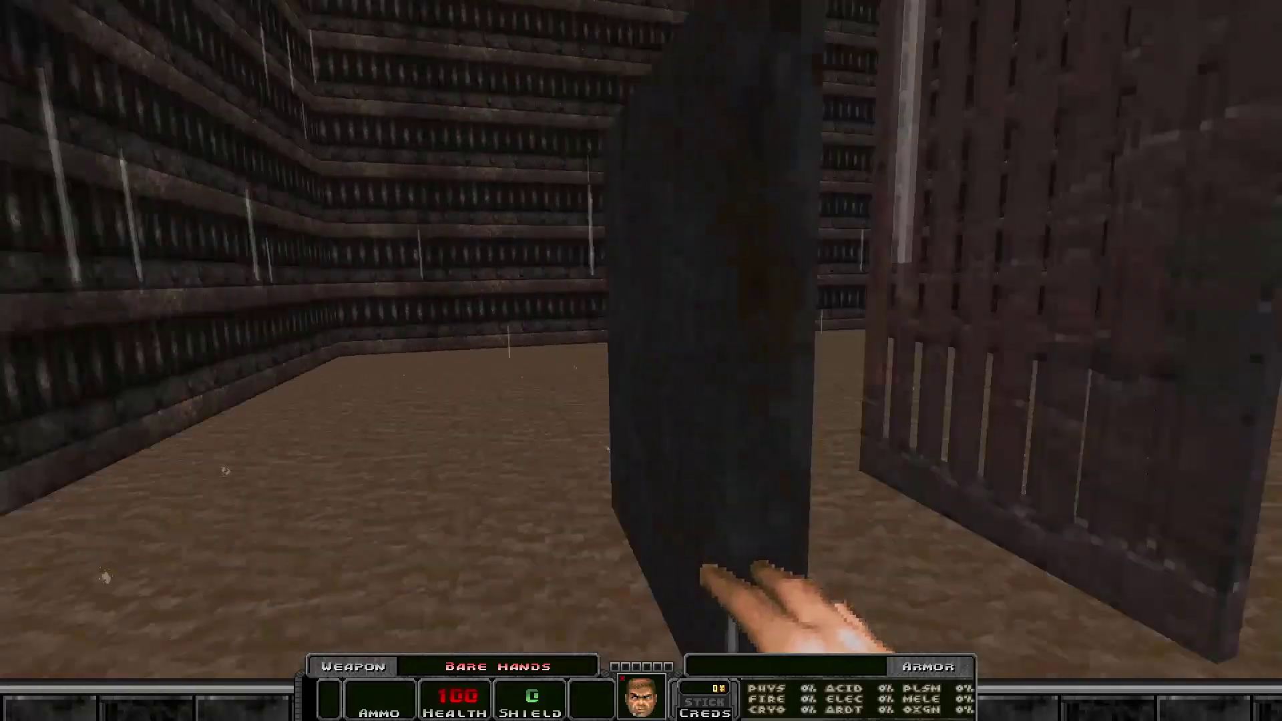
End the running game test with the console command quit and return to the map editor.
key(grave)
text(q)
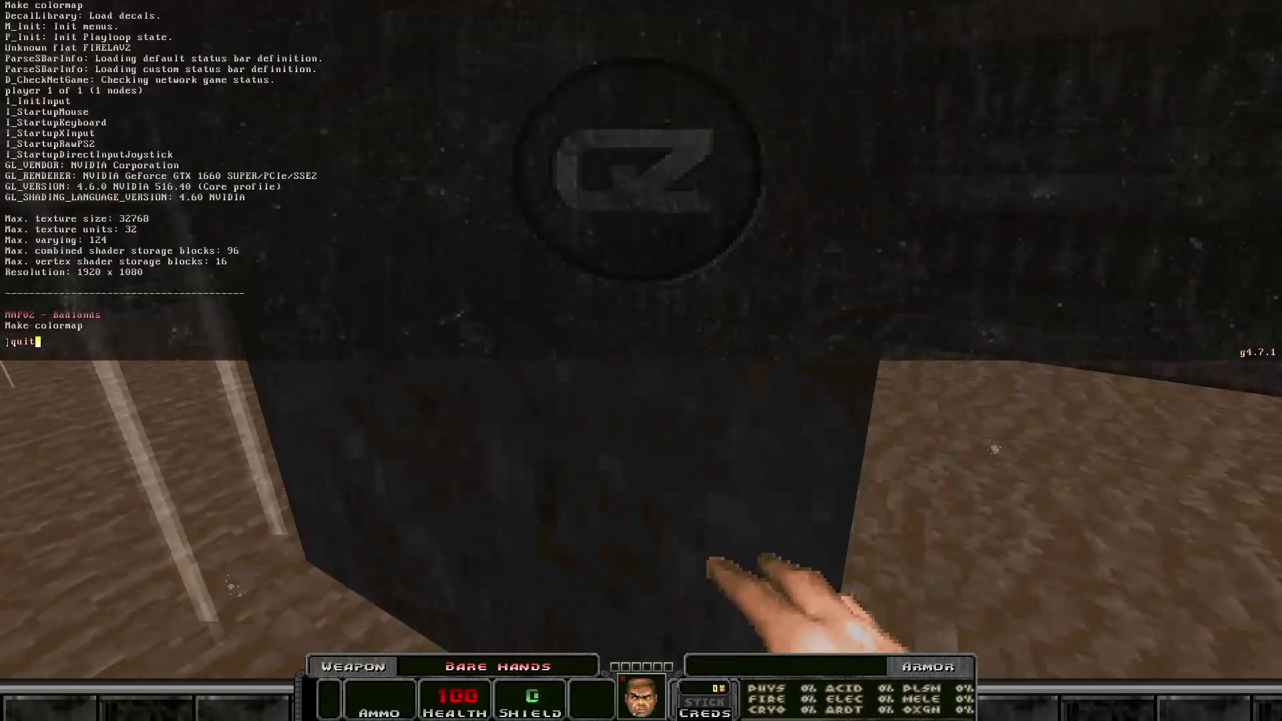
text(uit)
key(Return)
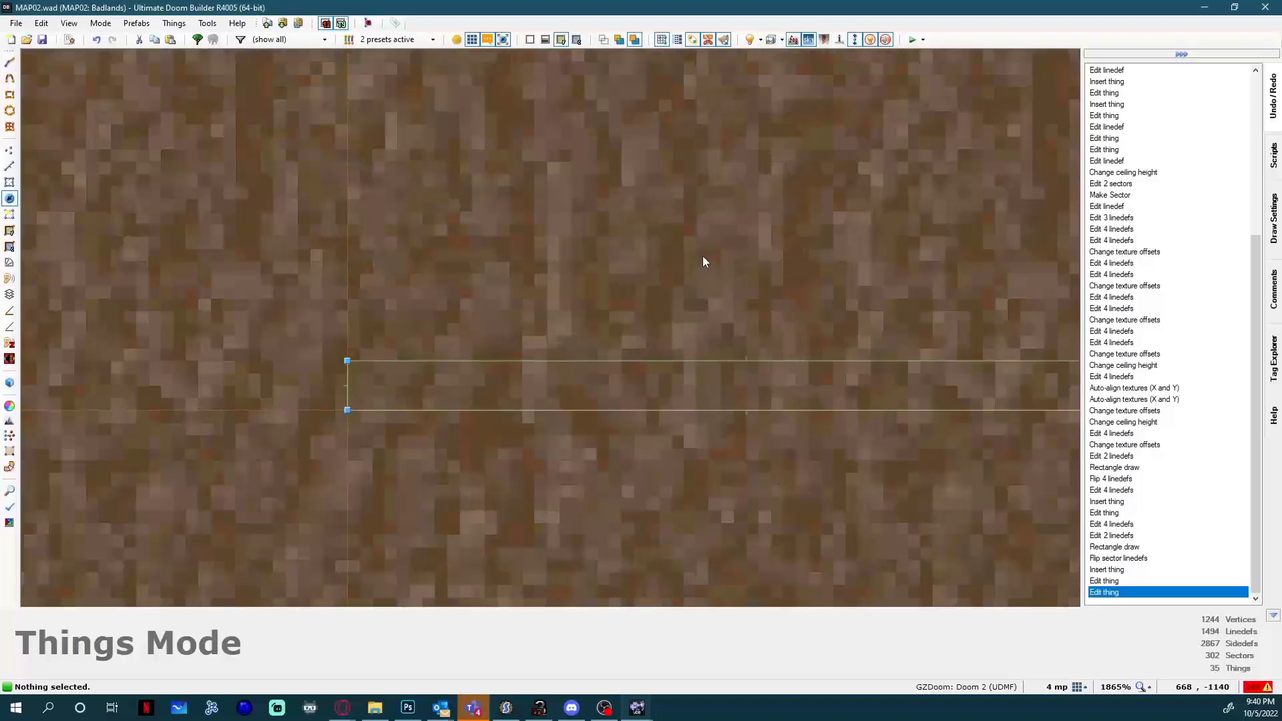
Check the polyobject action, activation and tag settings of the door rectangle's long line, leaving them unchanged.
scroll(703, 258, down, 2)
key(l)
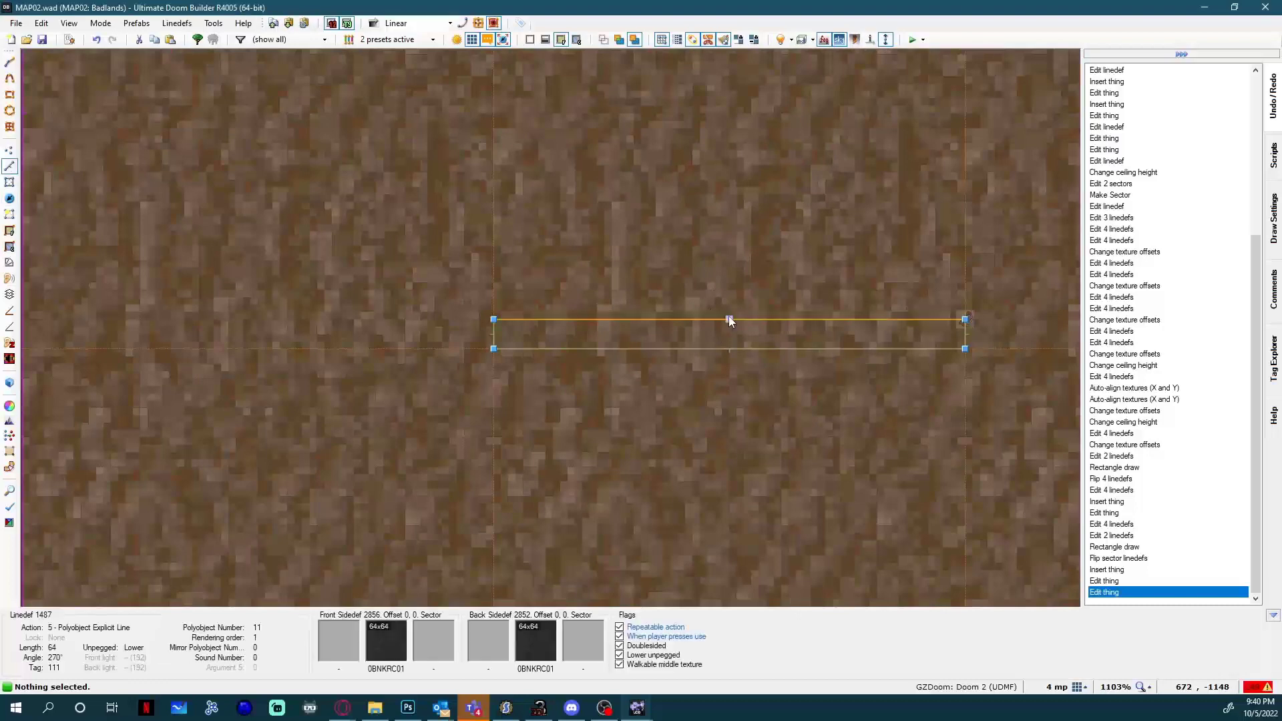
right_click(809, 364)
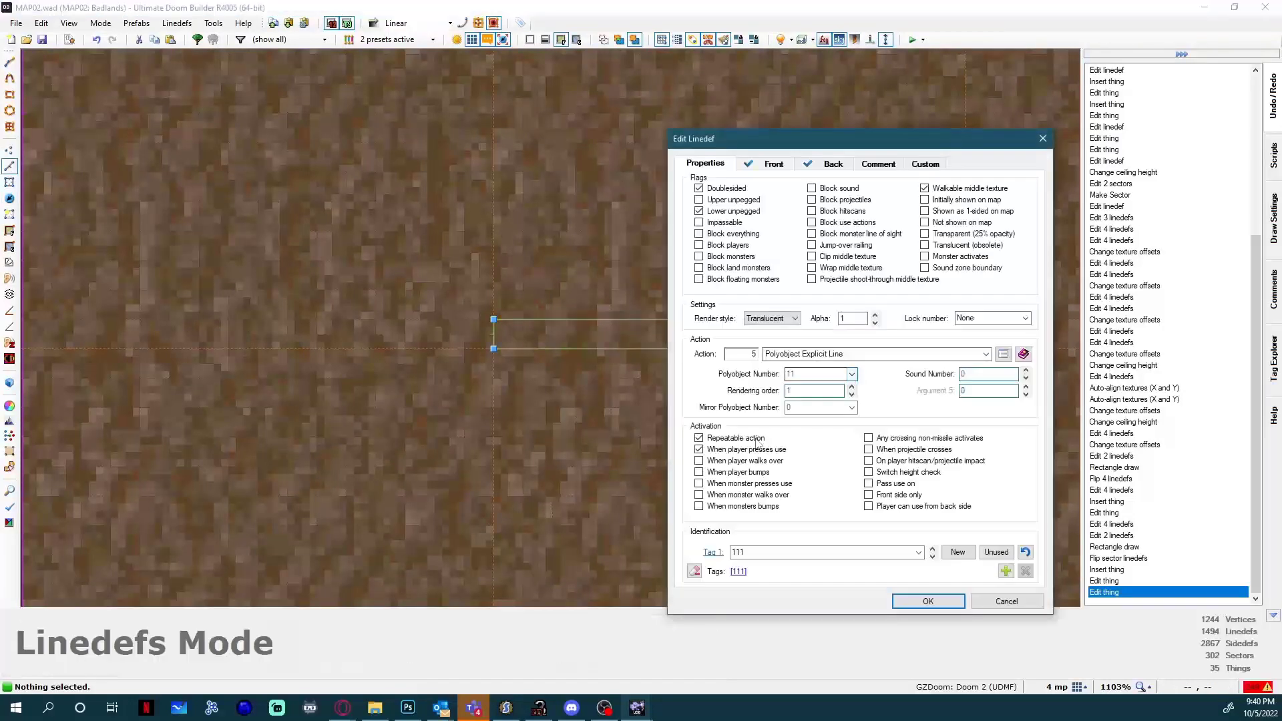
click(1039, 141)
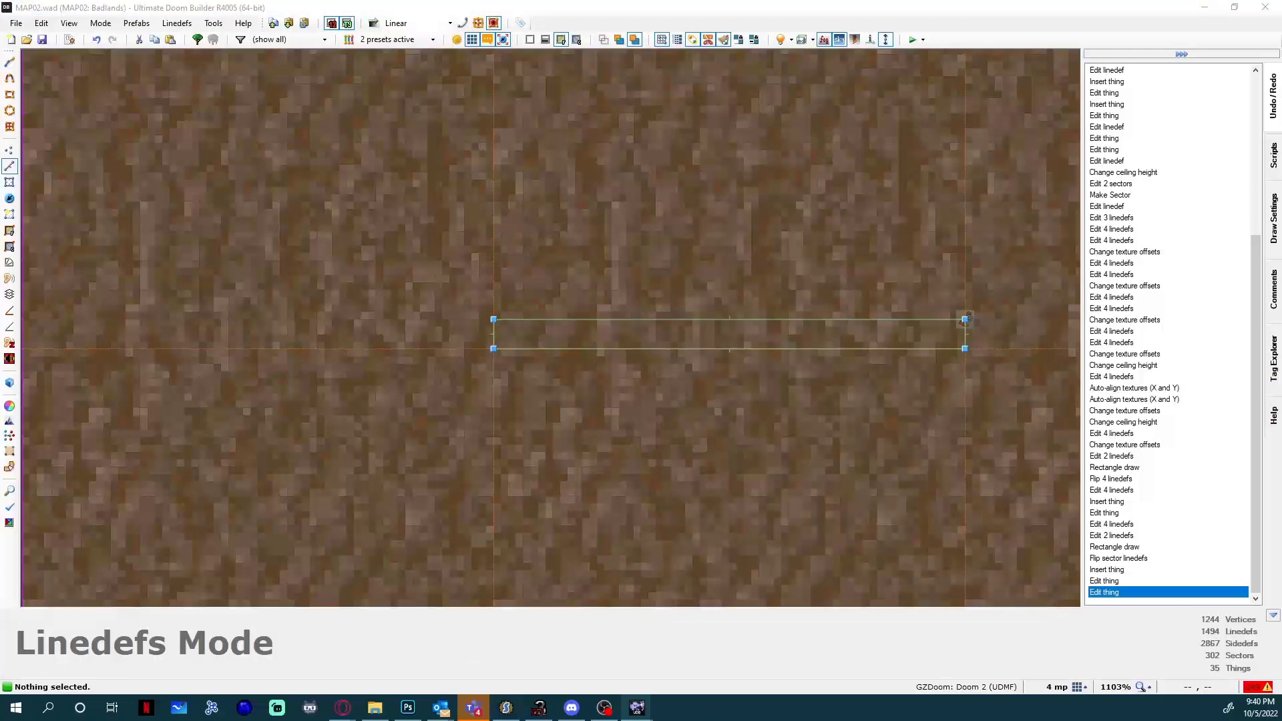
Open the map's scripts and set the line ID in the OpenGrate script's SetLineSpecial call to 111.
key(F10)
drag(334, 356, 394, 426)
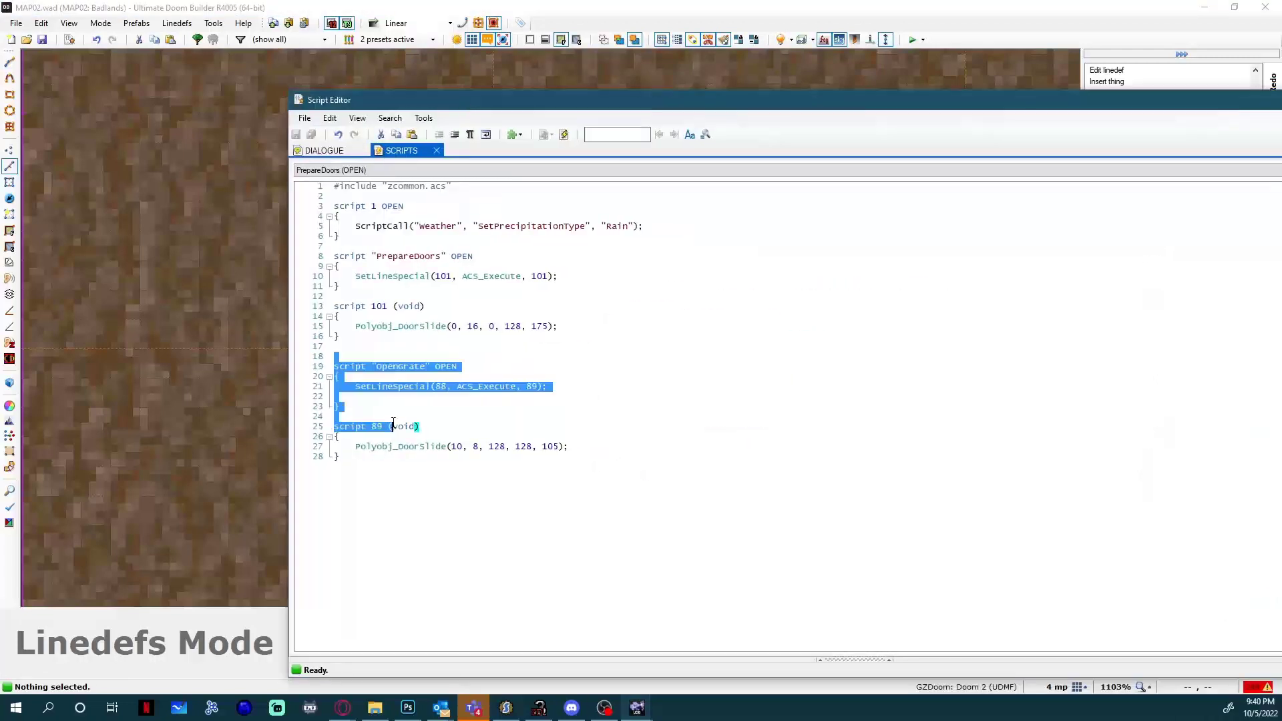
click(468, 396)
double_click(437, 387)
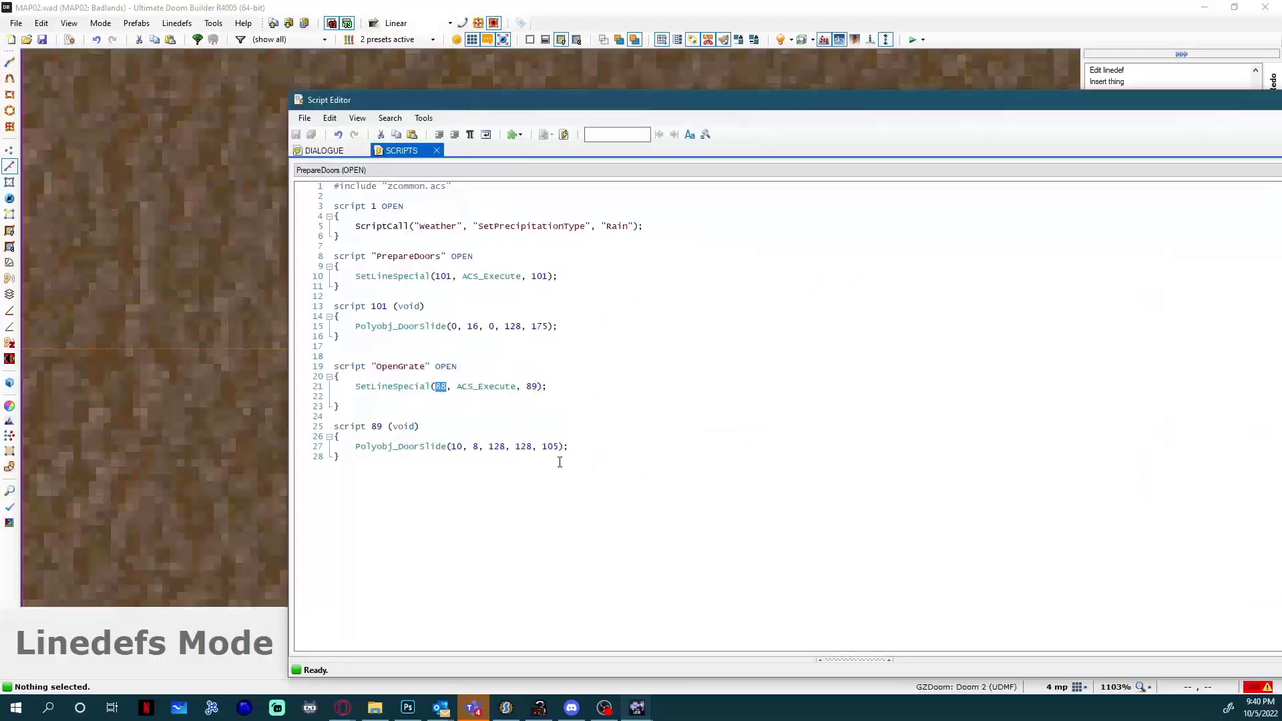
text(111)
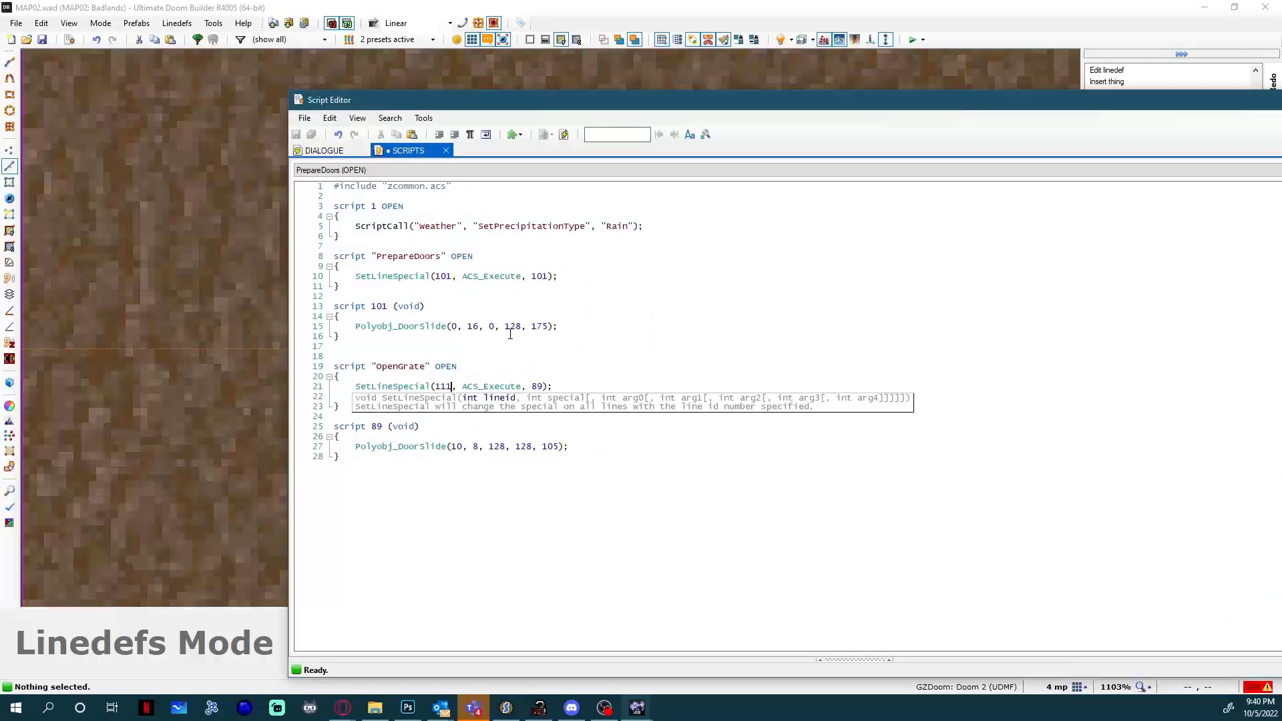
click(511, 333)
click(545, 387)
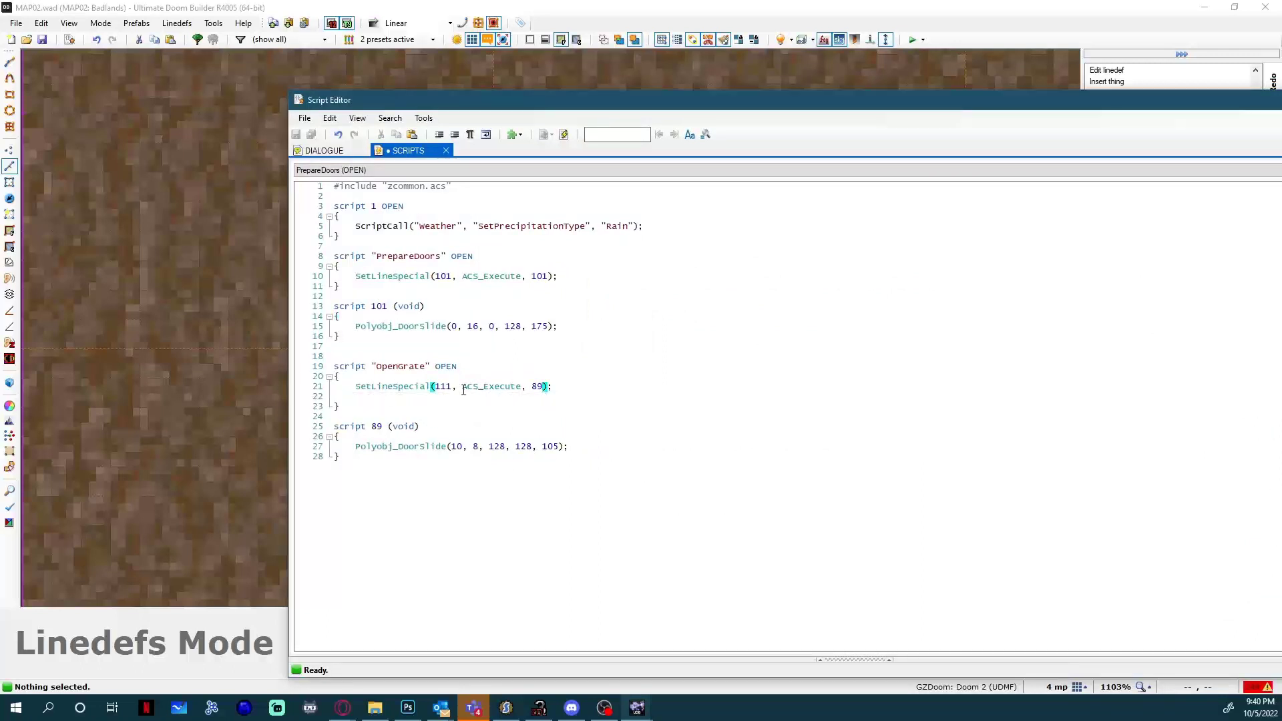
In script 89's Polyobj_DoorSlide call, set the speed to 64 and the distance to 32.
double_click(505, 386)
double_click(535, 385)
key(BackSpace)
text(64)
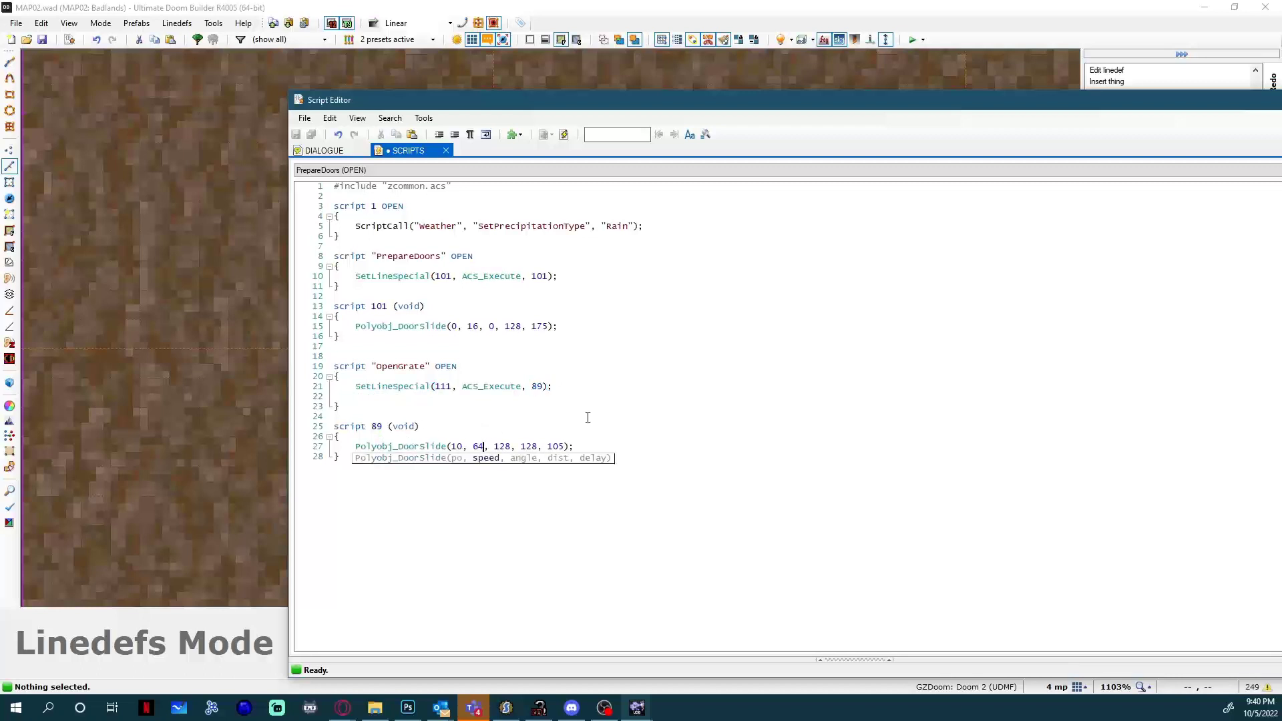
key(Right)
key(Right)
key(shift+Right)
key(shift+Right)
key(shift+Right)
text(32)
Set the delay to 35 and the polyobject number to 11 in script 89's Polyobj_DoorSlide call, and save and compile the script.
double_click(554, 445)
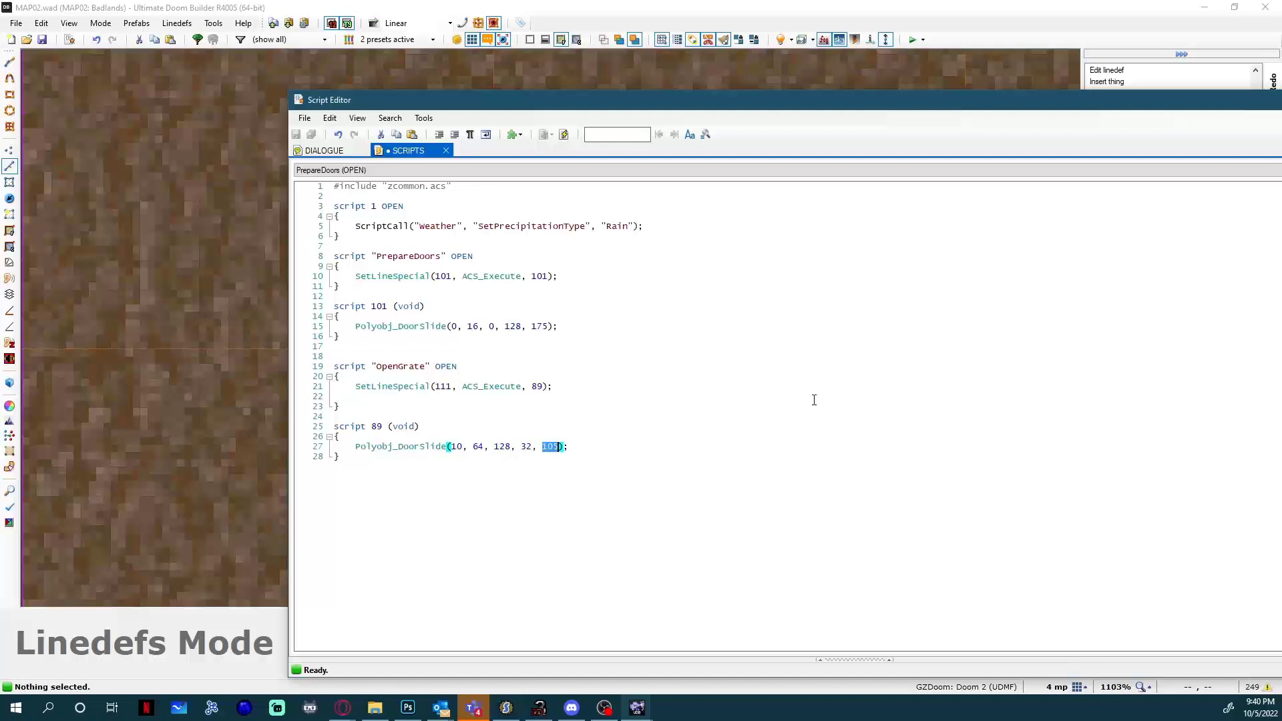
text(35)
key(ctrl+s)
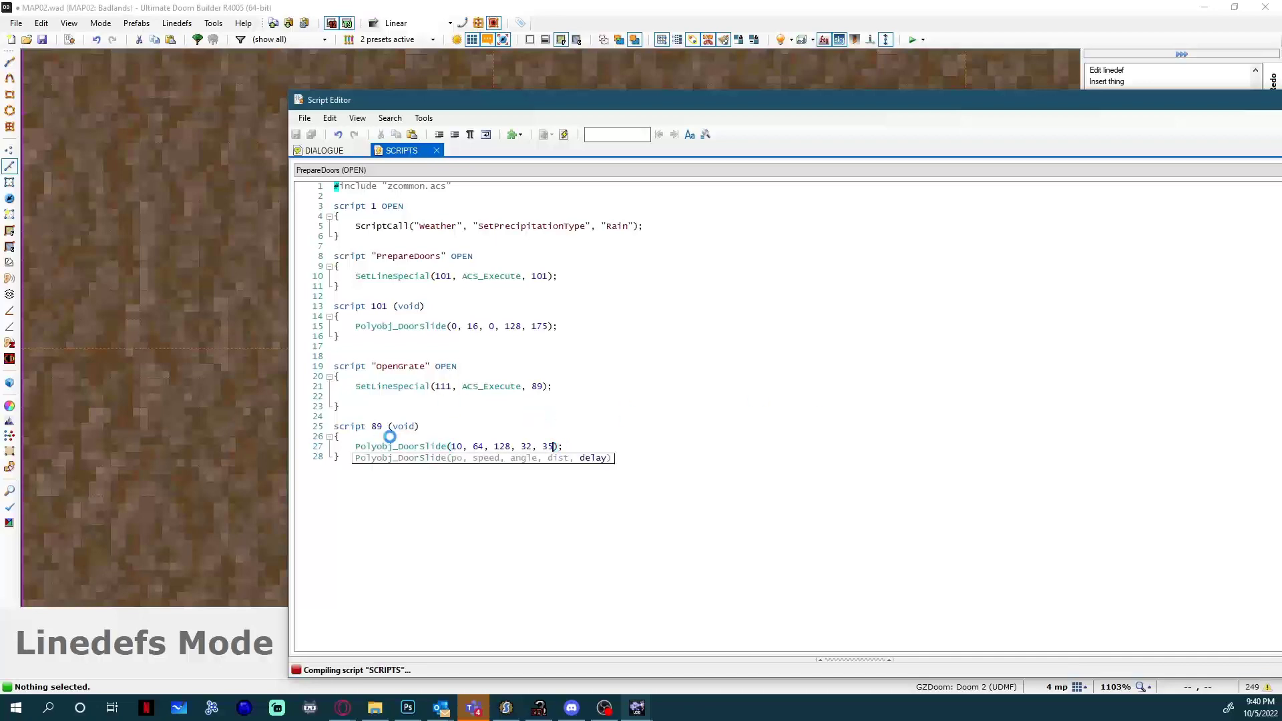
key(ctrl+s)
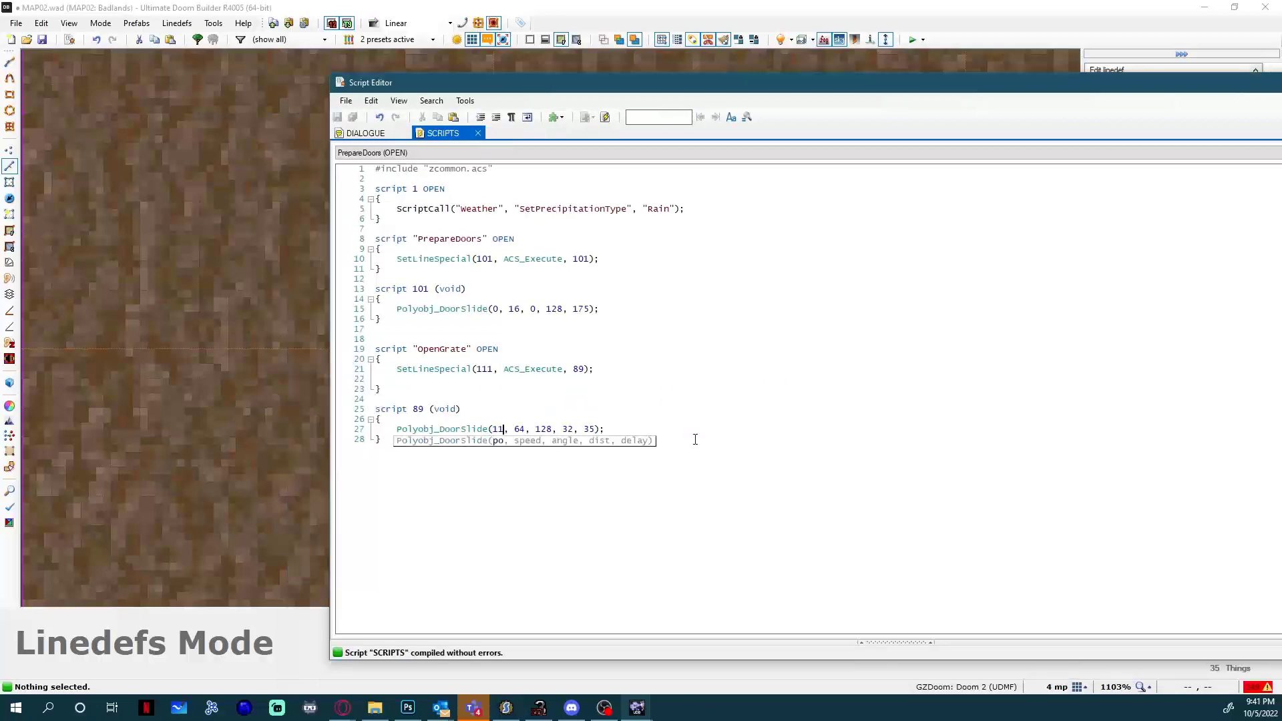
Launch a test of the map and walk around the dark metal door to check how polyobject 11 behaves.
drag(480, 86, 1281, 100)
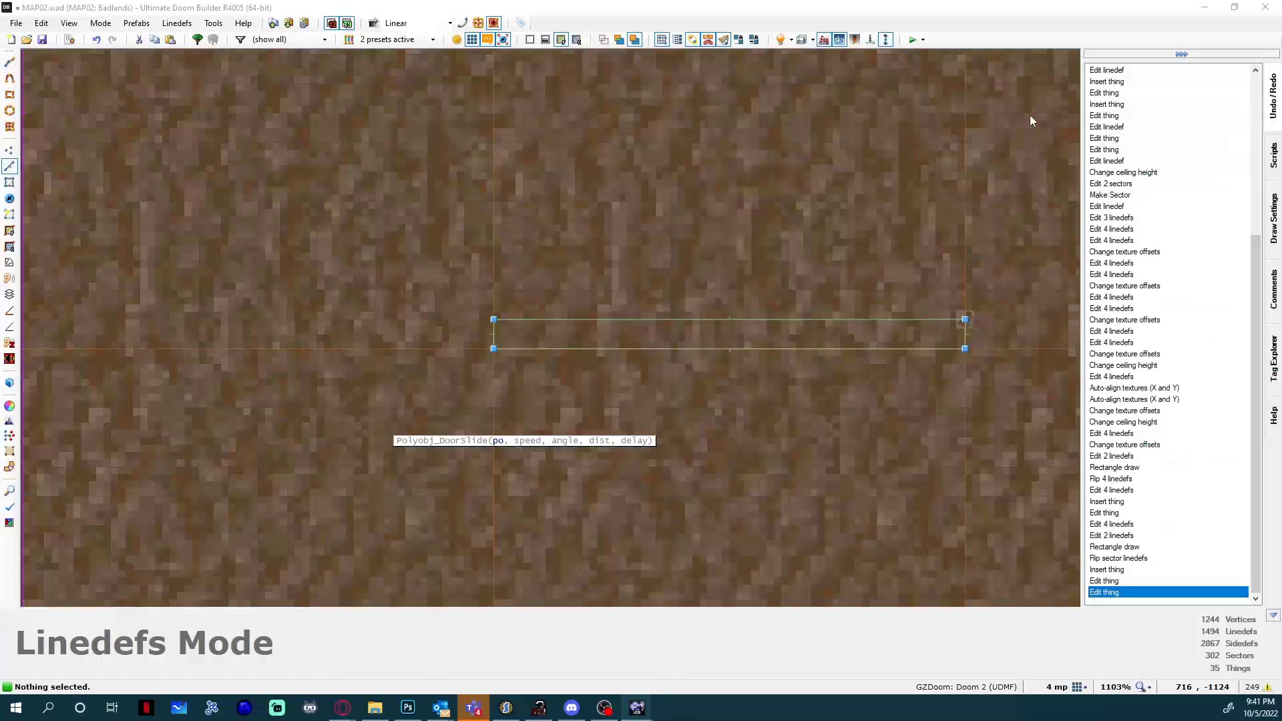
click(911, 39)
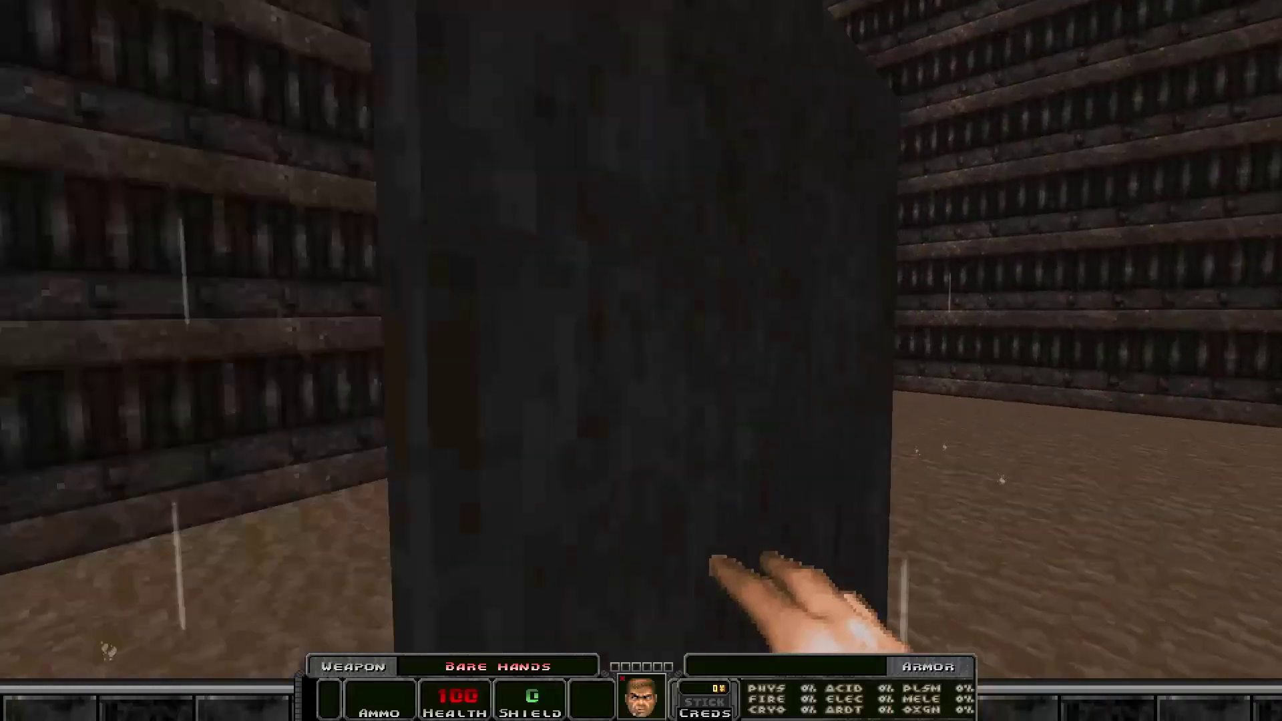
key(s)
key(w)
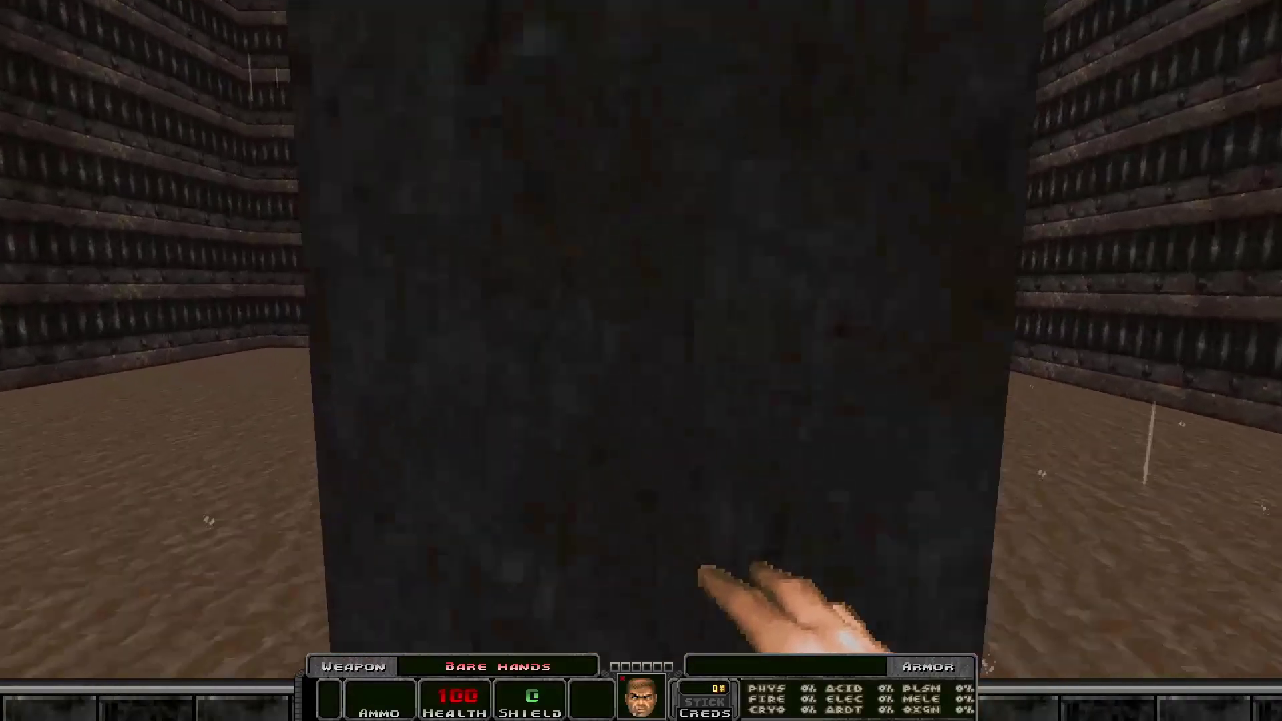
key(s)
key(w)
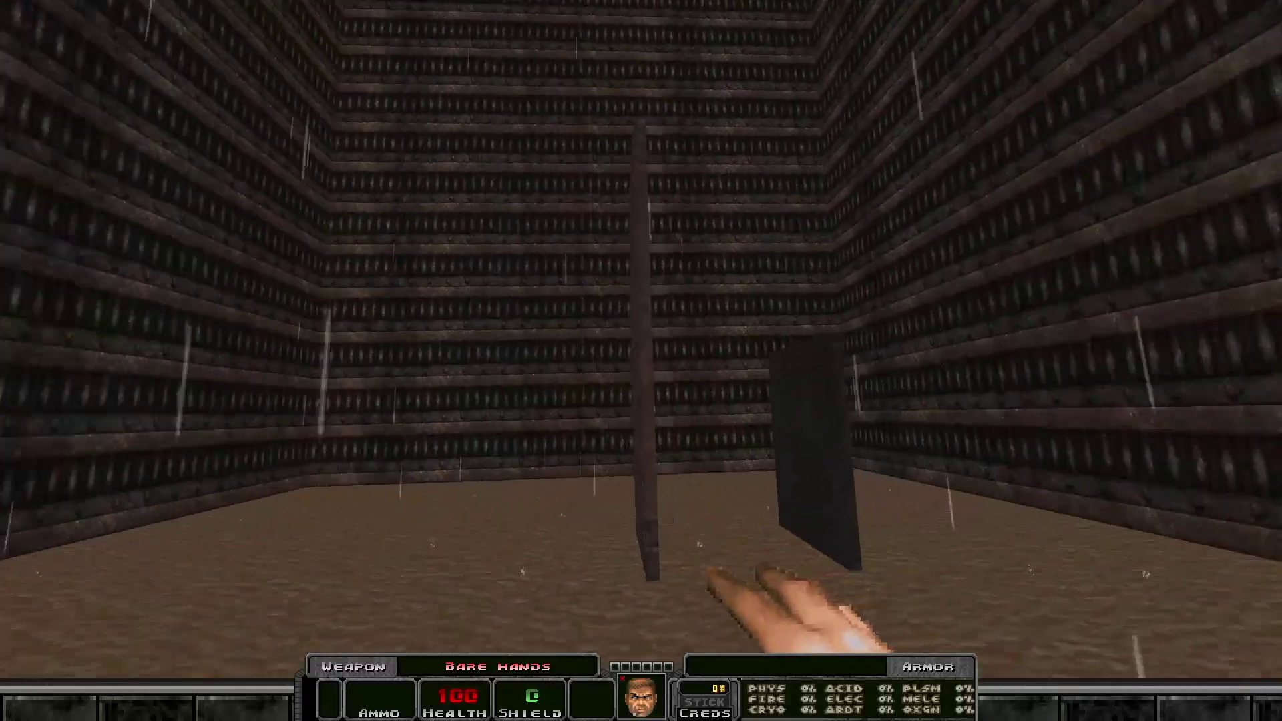
key(w)
key(d)
key(w)
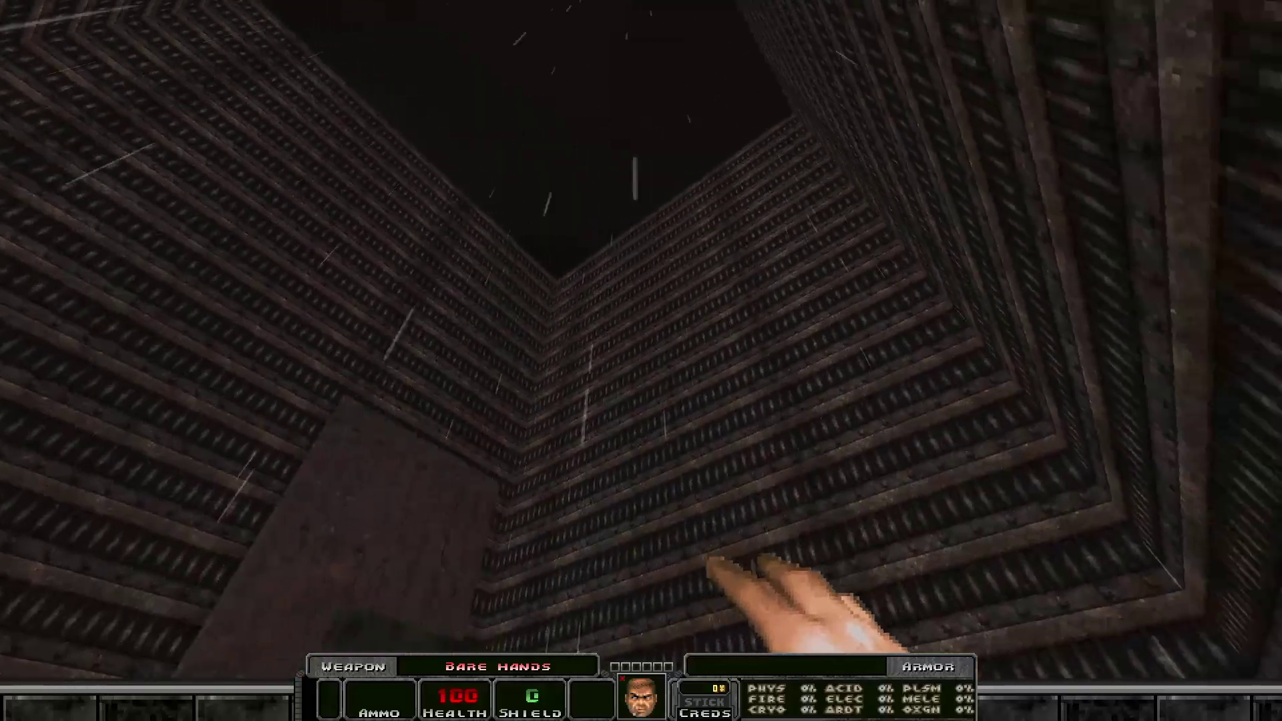
key(w)
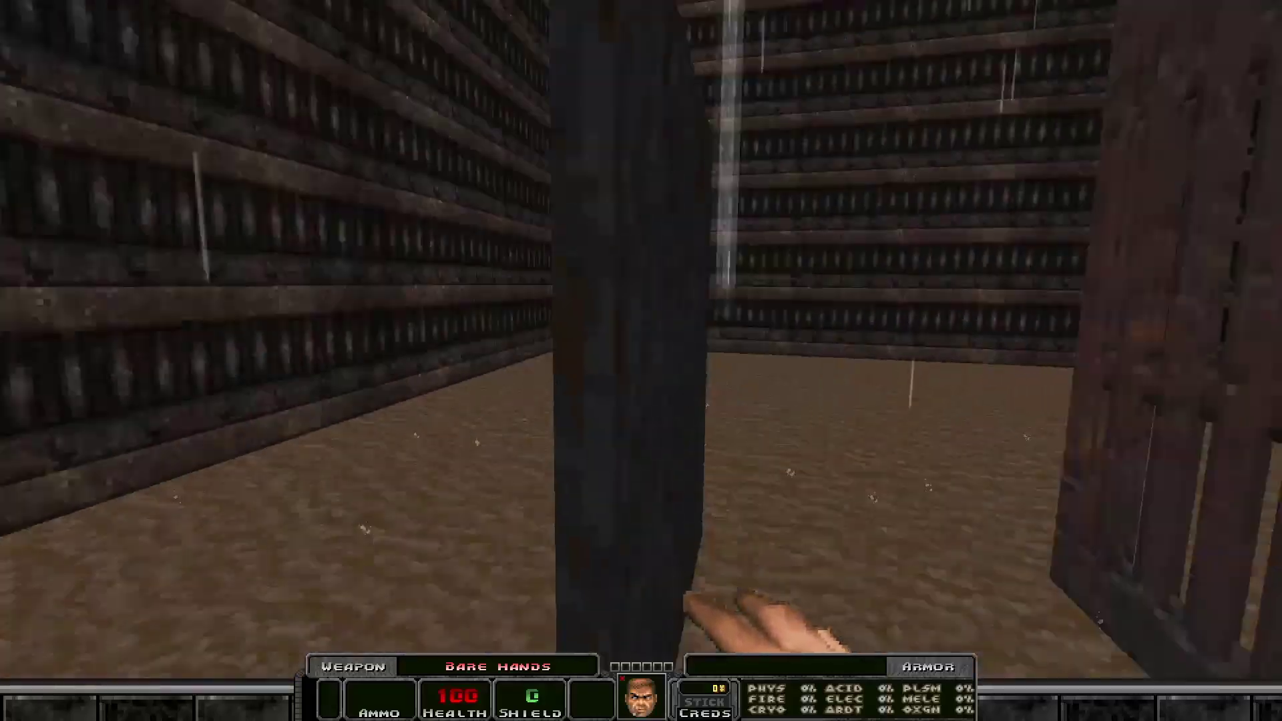
key(w)
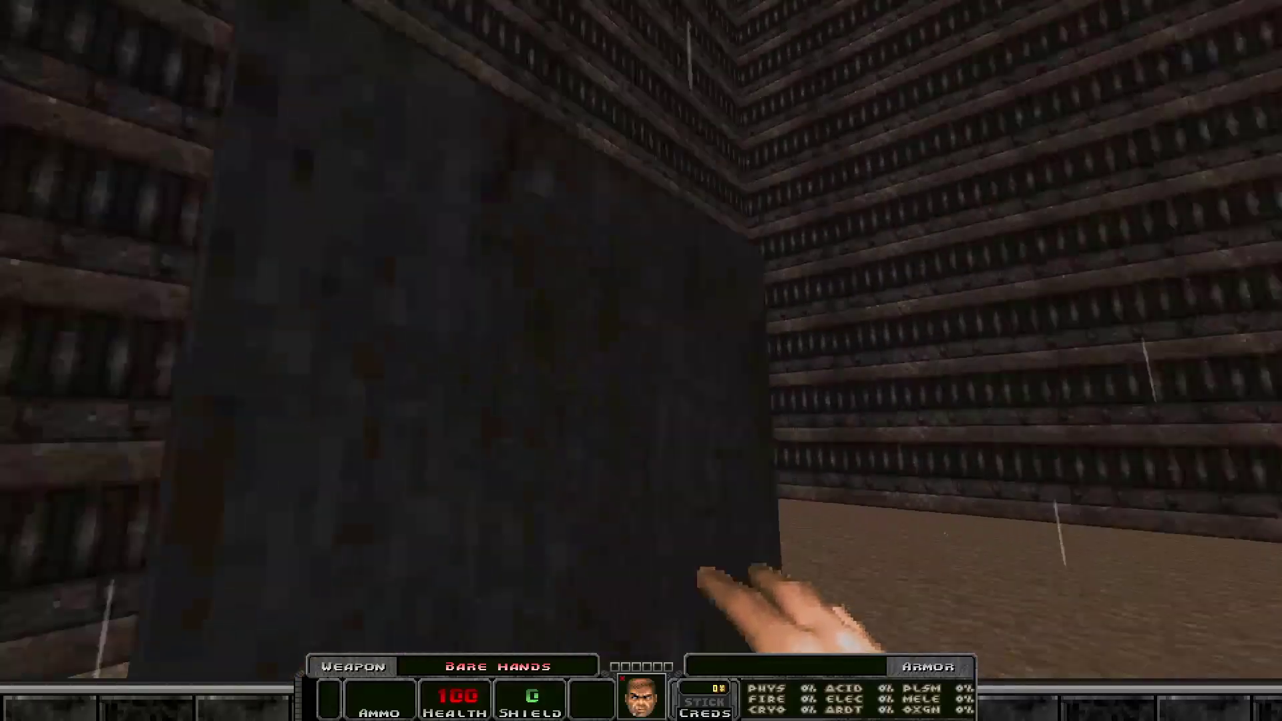